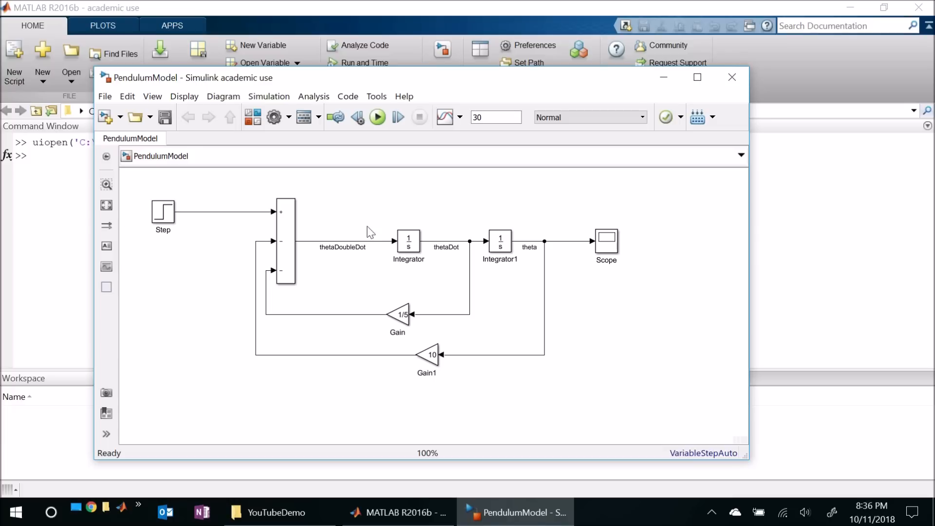
Run the pendulum simulation and switch to MATLAB to inspect the workspace output
left_click(398, 322)
left_click(375, 120)
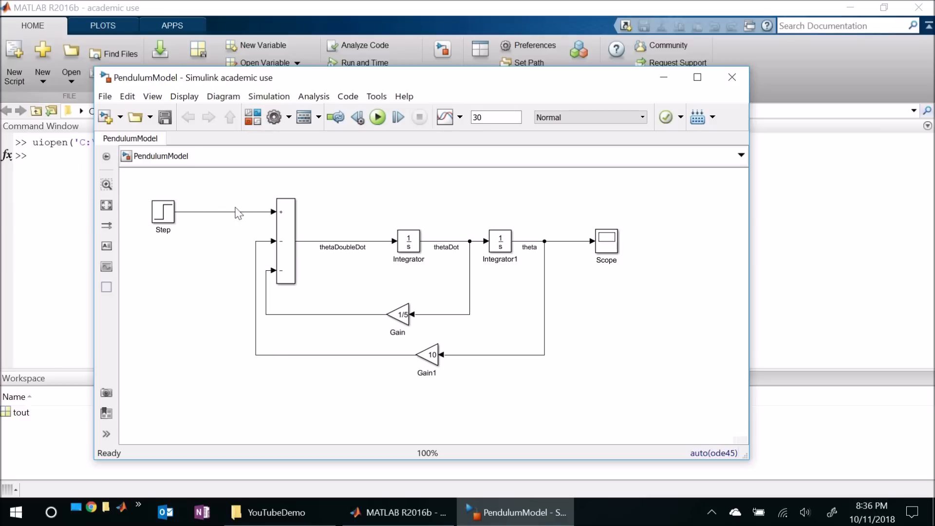
left_click(48, 177)
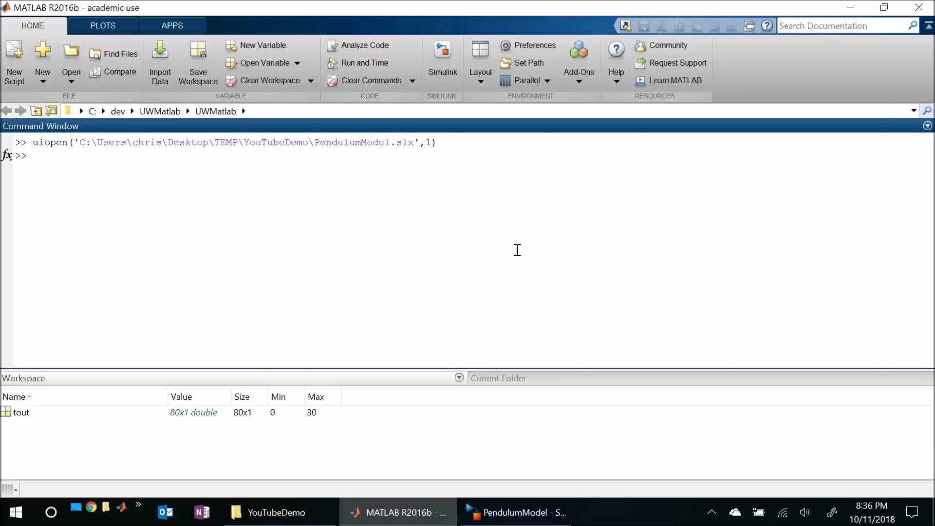
Set the gain of the thetaDot feedback block to c/(m*L^2) and enlarge the block so the expression is readable
left_click(506, 519)
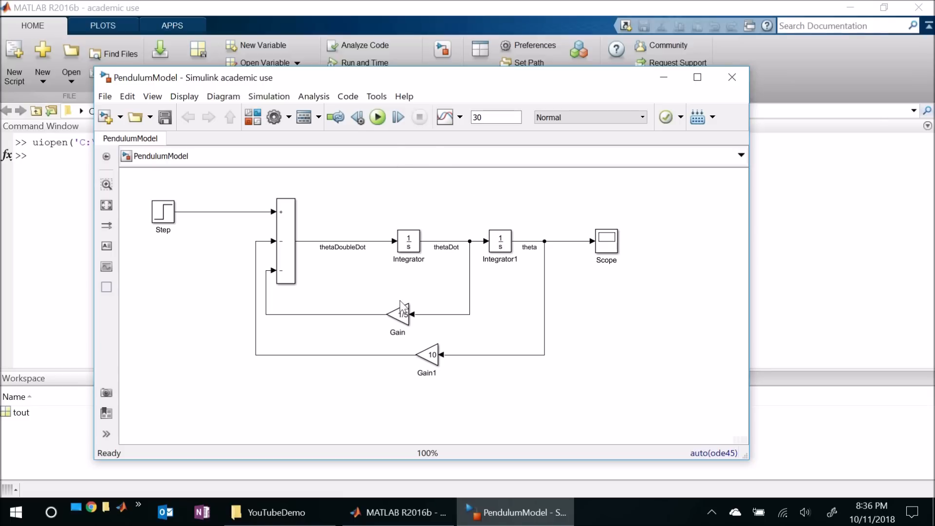
left_click(407, 314)
double_click(407, 314)
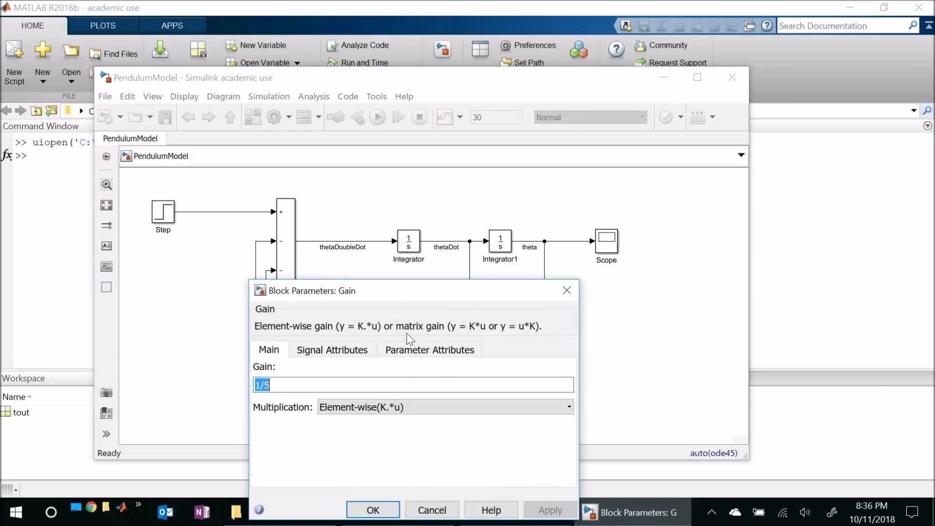
type("c/(m")
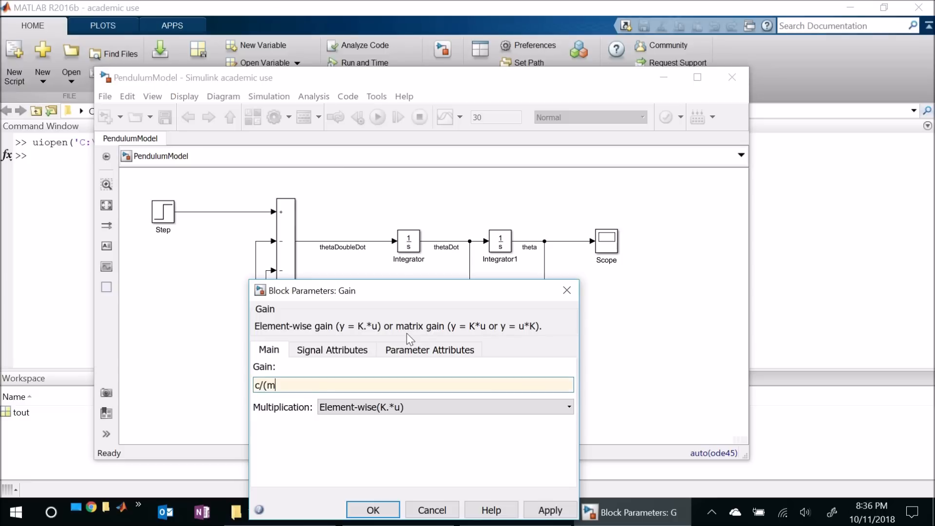
type("*L^2)")
left_click(373, 510)
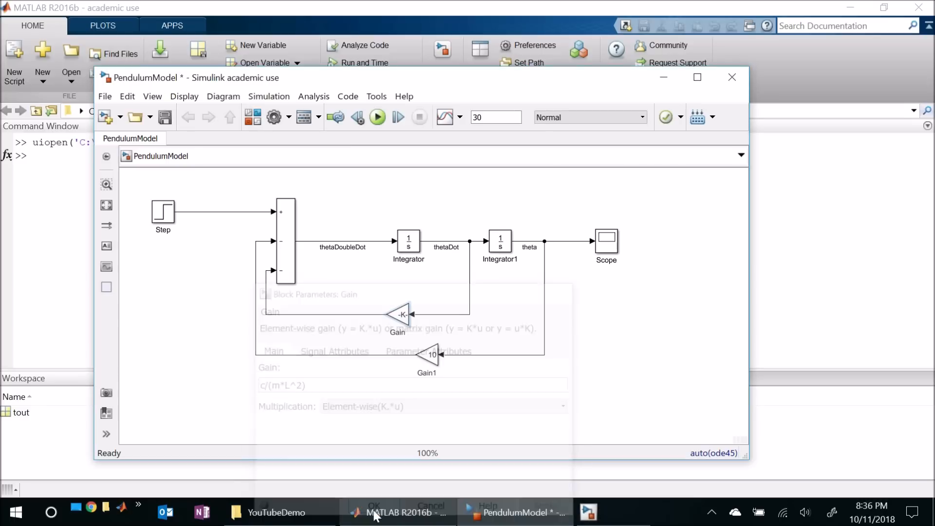
left_click_drag(386, 326, 336, 339)
left_click_drag(389, 325, 401, 319)
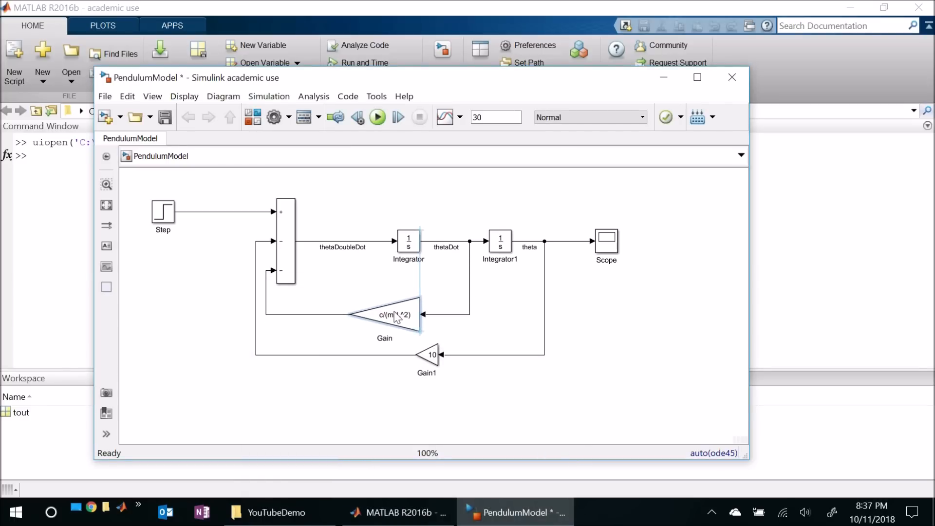
Shift the theta feedback gain block slightly, set its gain to g/L, and enlarge it to show the expression
left_click_drag(431, 348, 462, 360)
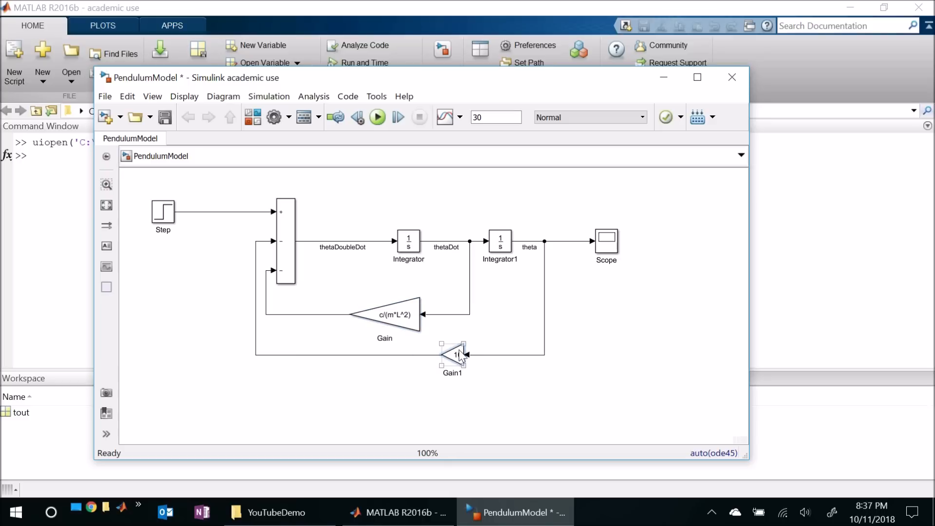
double_click(460, 357)
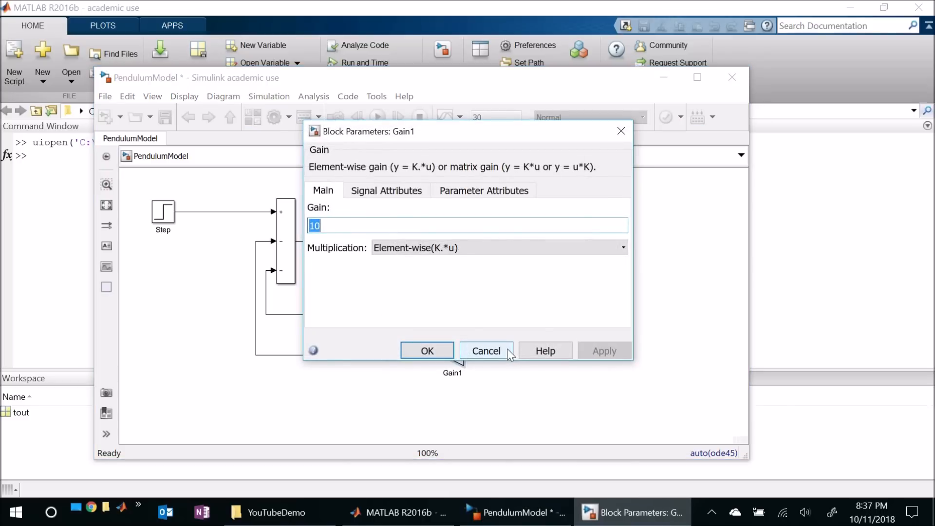
type("g/L")
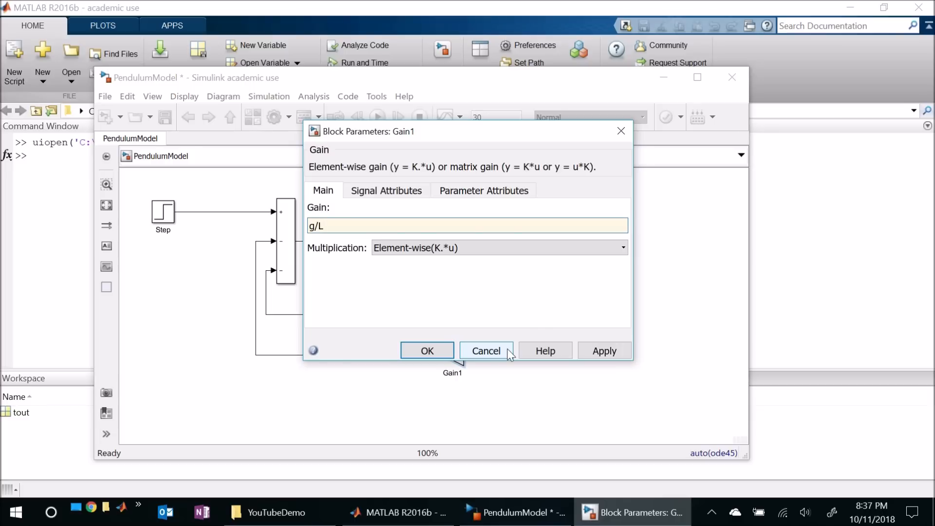
left_click(451, 351)
left_click_drag(442, 365, 418, 372)
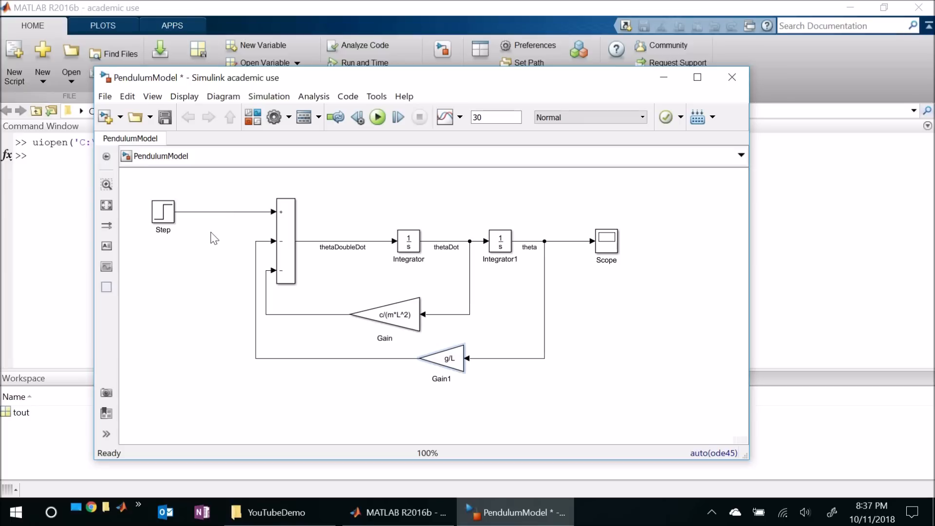
Add a Gain block on the signal line between the Step source and the summing block
left_click(191, 287)
type("gain")
key("Return")
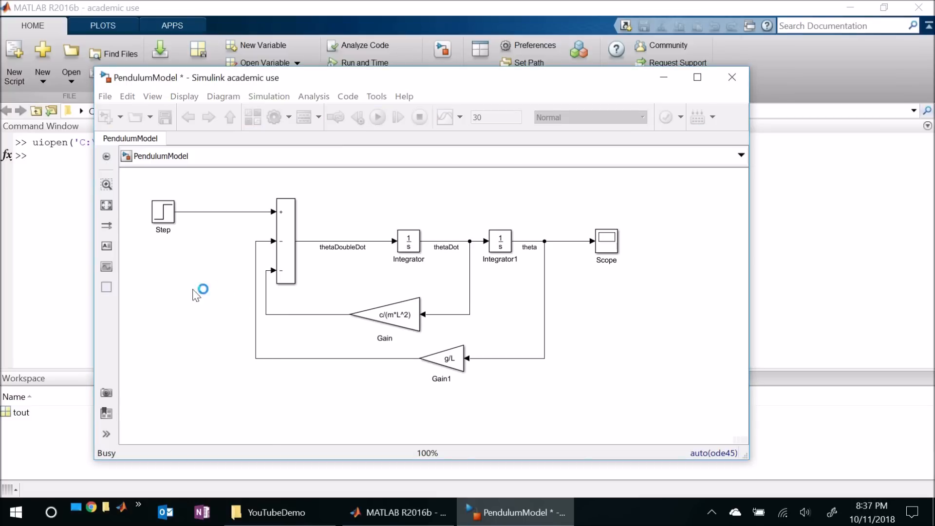
left_click_drag(182, 284, 229, 217)
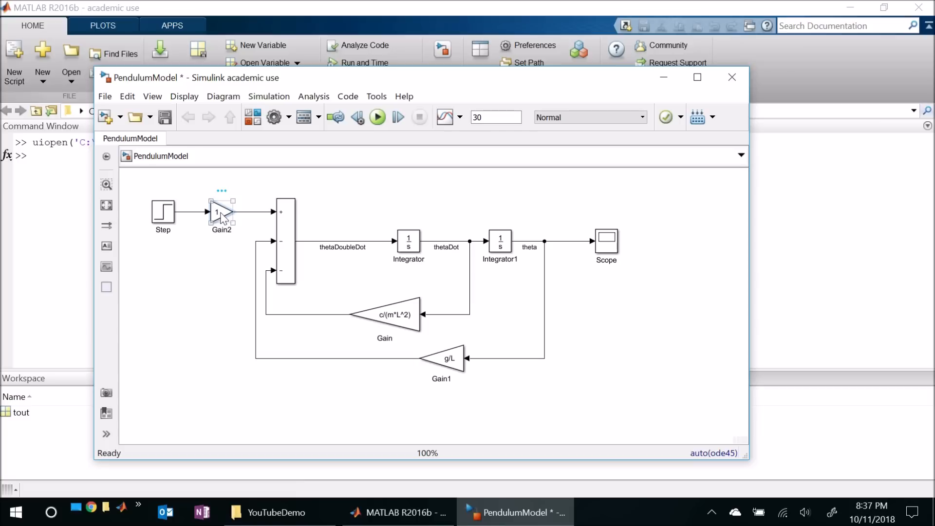
Set the gain of the block after the Step source to 1/(m*L^2) and enlarge it to show the expression
double_click(221, 215)
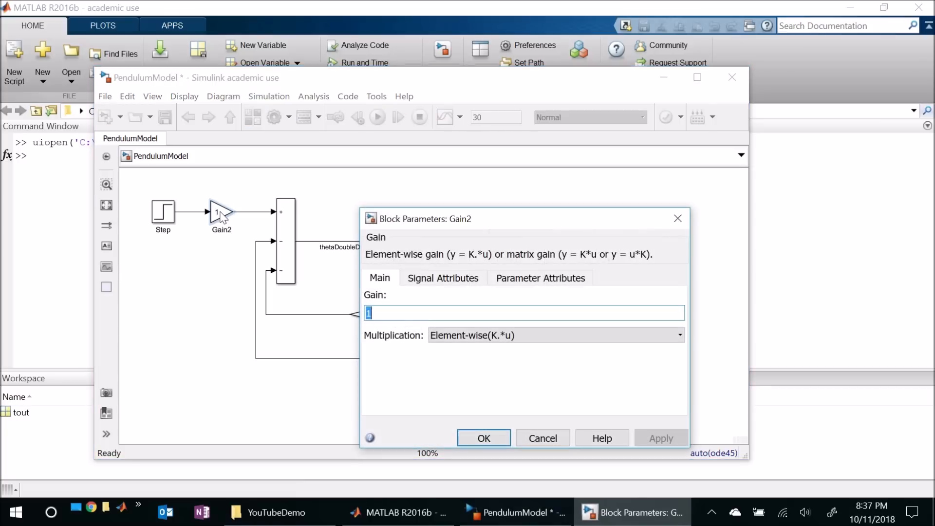
type("1/(m*L^2)")
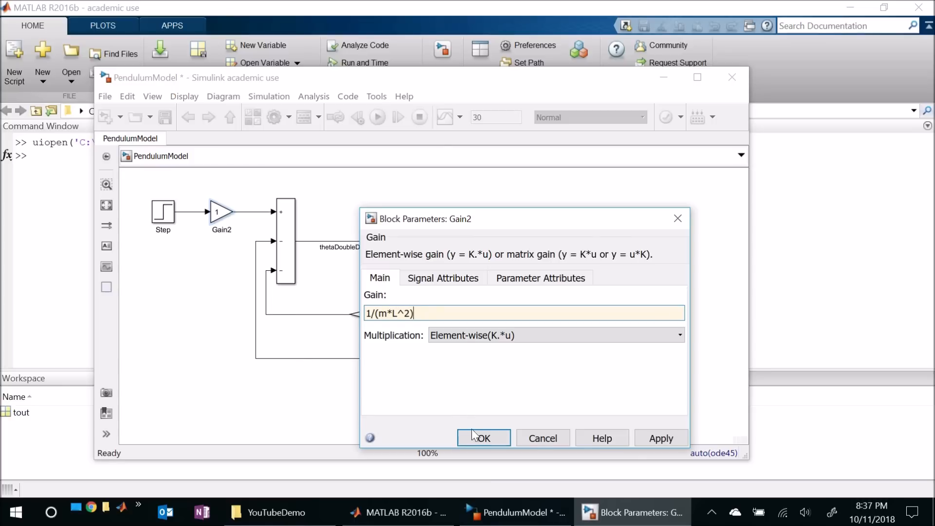
left_click(483, 437)
left_click(220, 214)
mouse_move(234, 223)
left_mouse_down()
mouse_move(263, 228)
mouse_move(218, 215)
left_mouse_up()
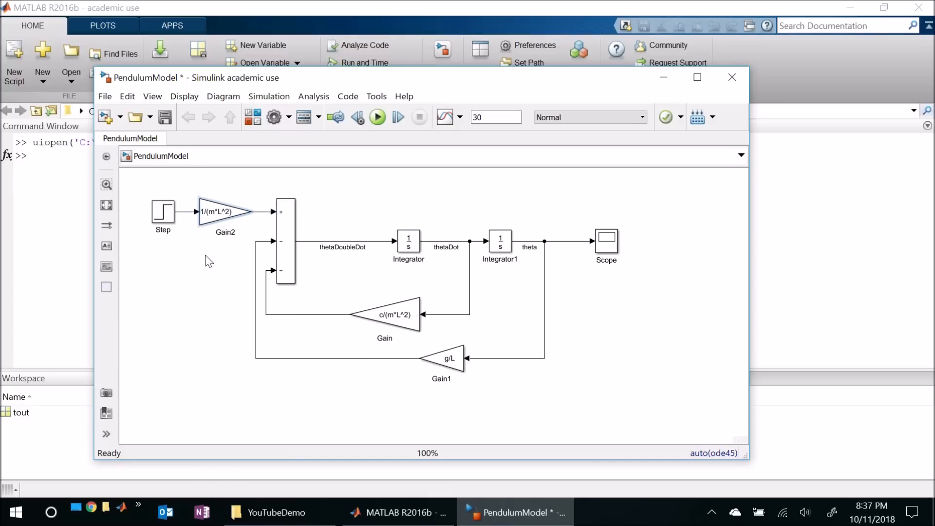
Save the pendulum model with its symbolic gain expressions
left_click(378, 312)
left_click(422, 342)
left_click(165, 119)
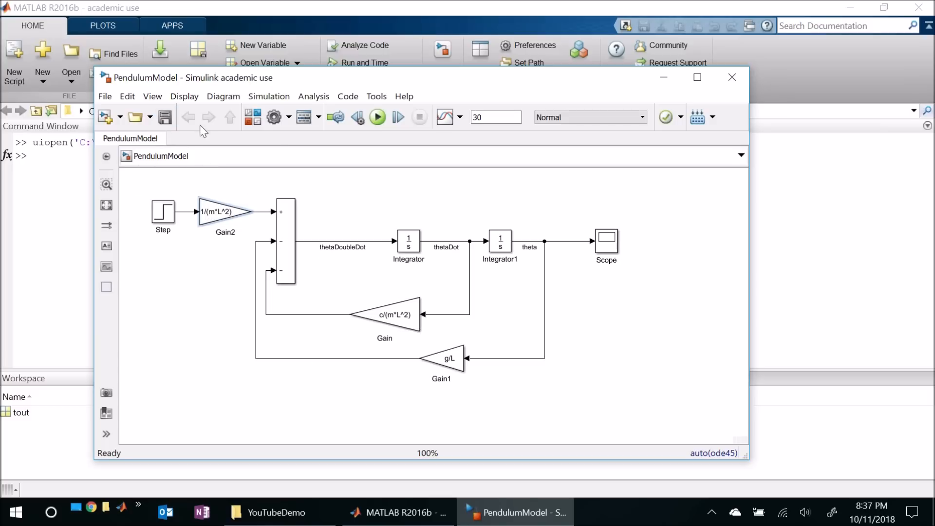
Run the simulation, review the errors listed in the Diagnostic Viewer, and close the viewer
left_click(378, 118)
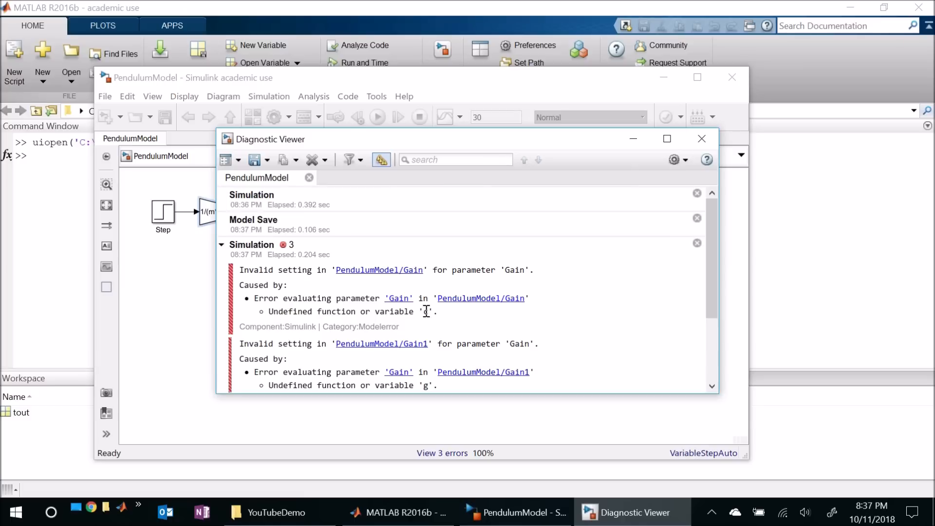
scroll(430, 340, "down", 4)
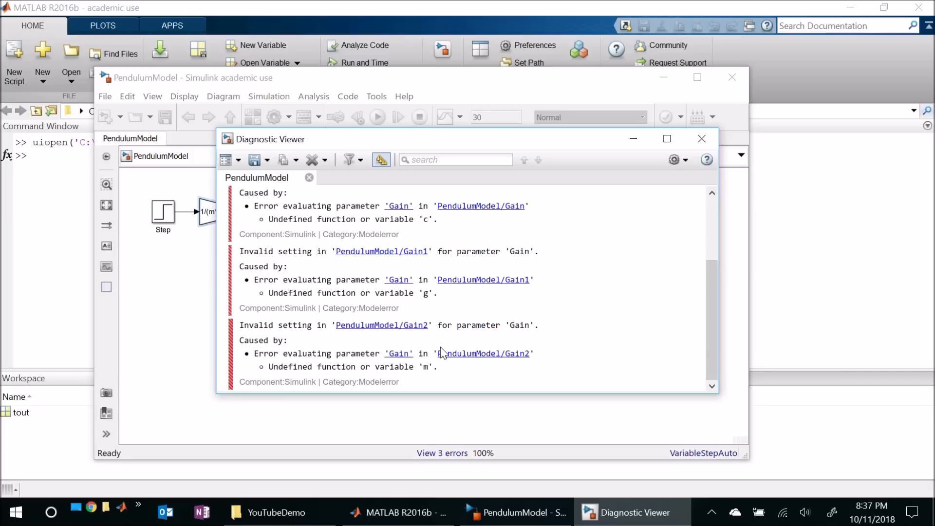
scroll(440, 347, "up", 4)
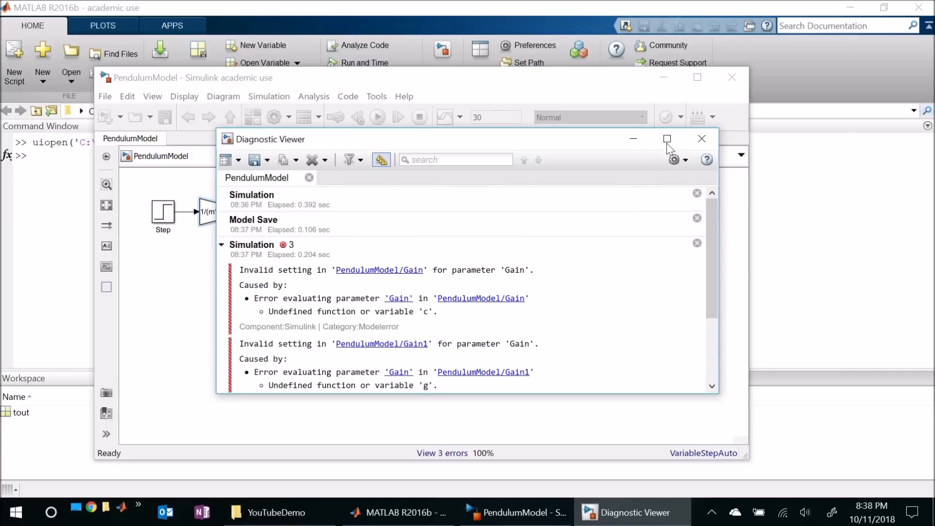
left_click(703, 141)
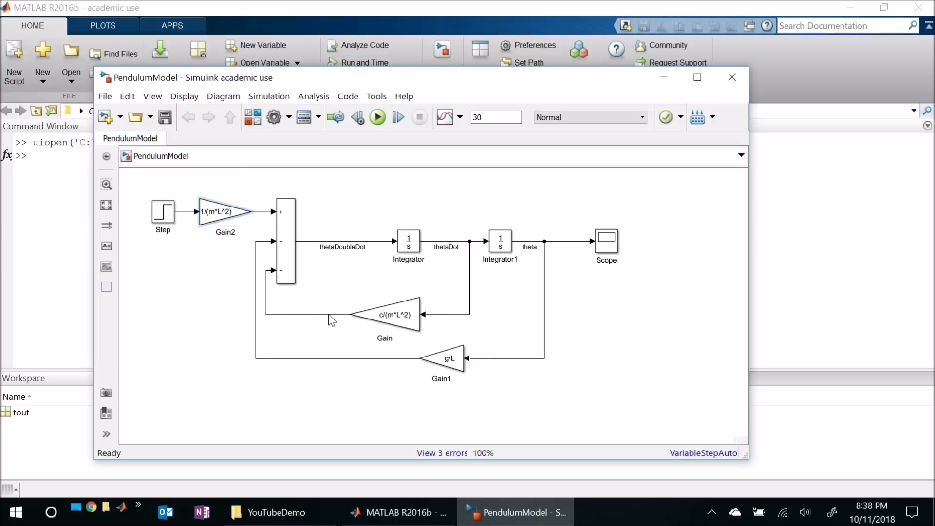
Move the model window aside and create a new blank MATLAB script
left_click_drag(208, 78, 439, 25)
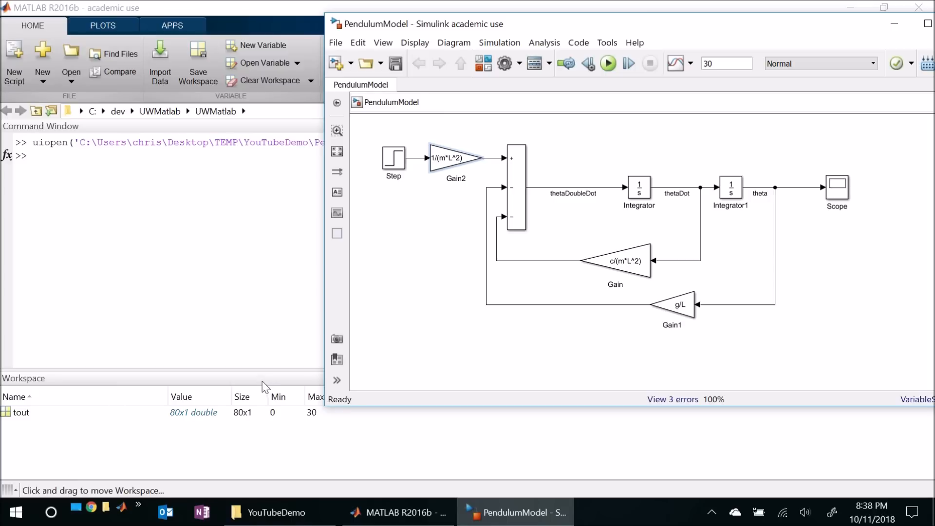
left_click(166, 289)
left_click(11, 61)
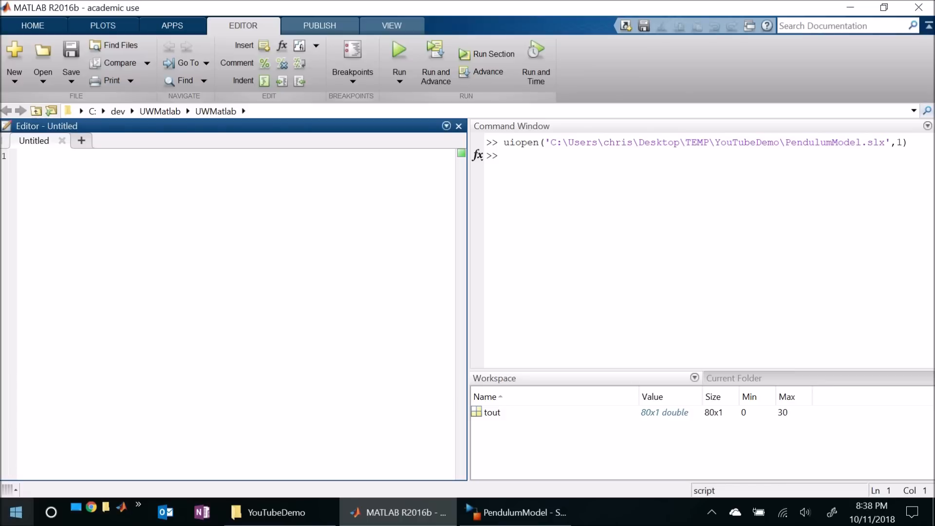
Write the header comment "This is a script to illustrate how to interact with a Simulink model from a Matlab script" and widen the editor
type("%")
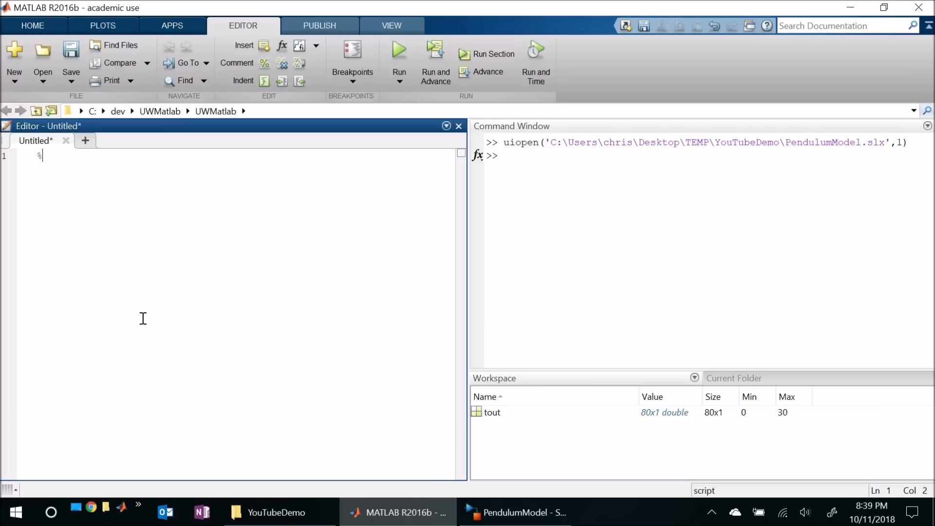
type("This is a script to illustr")
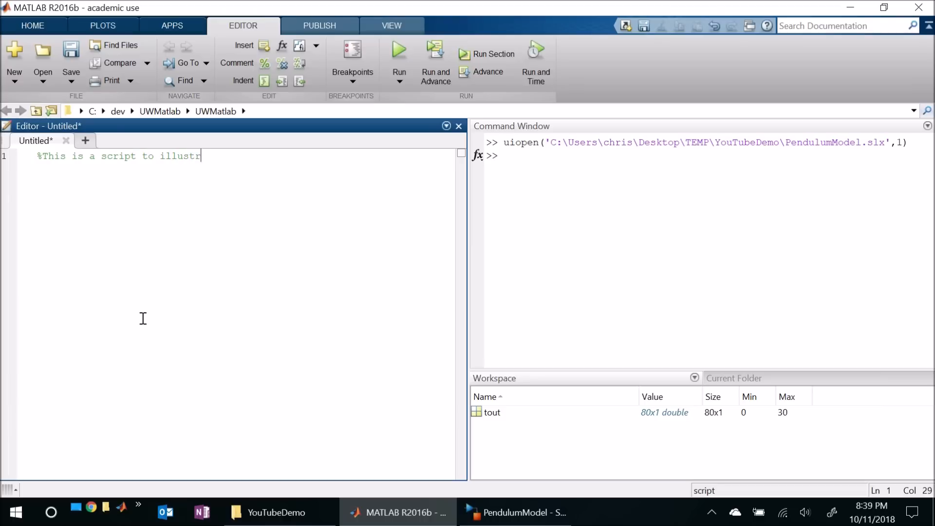
type("ate how to interac")
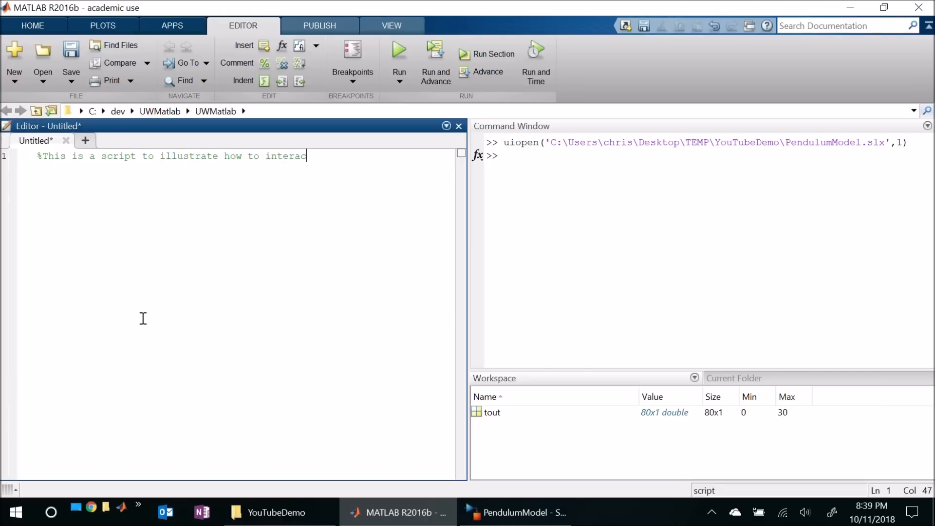
type("t with a Simllink ")
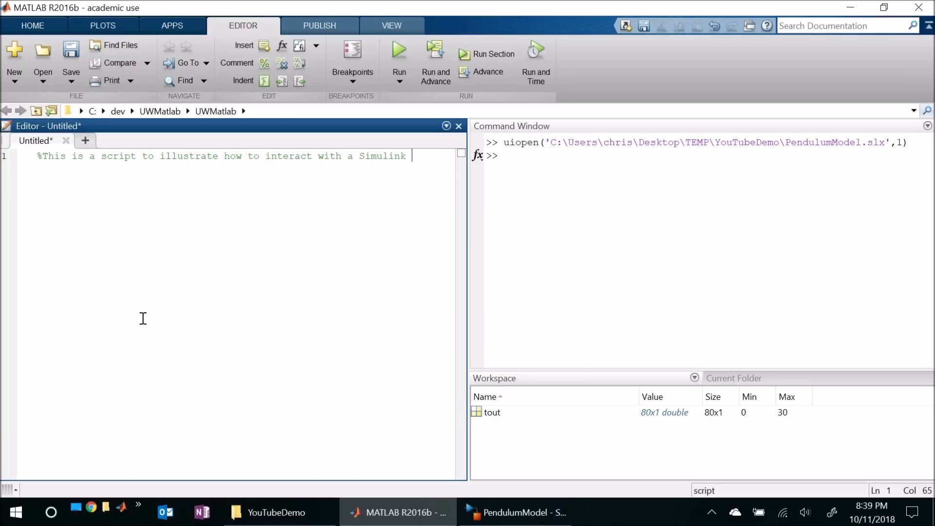
type("model from a Matlab script")
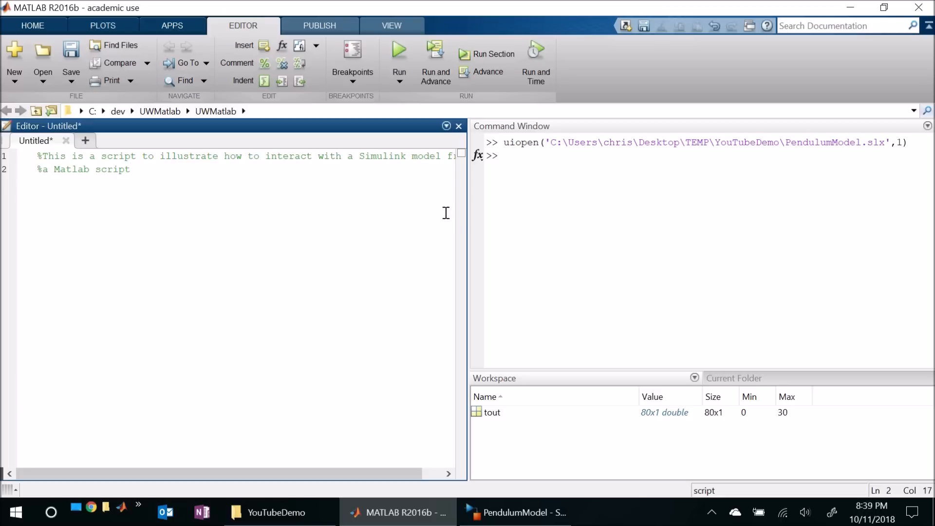
mouse_move(469, 215)
left_mouse_down()
mouse_move(499, 214)
mouse_move(487, 215)
left_mouse_up()
type("t")
Add the reset commands clear, clc and close all on separate lines below the header comment
key("Return")
type("clear")
key("Return")
type("clc")
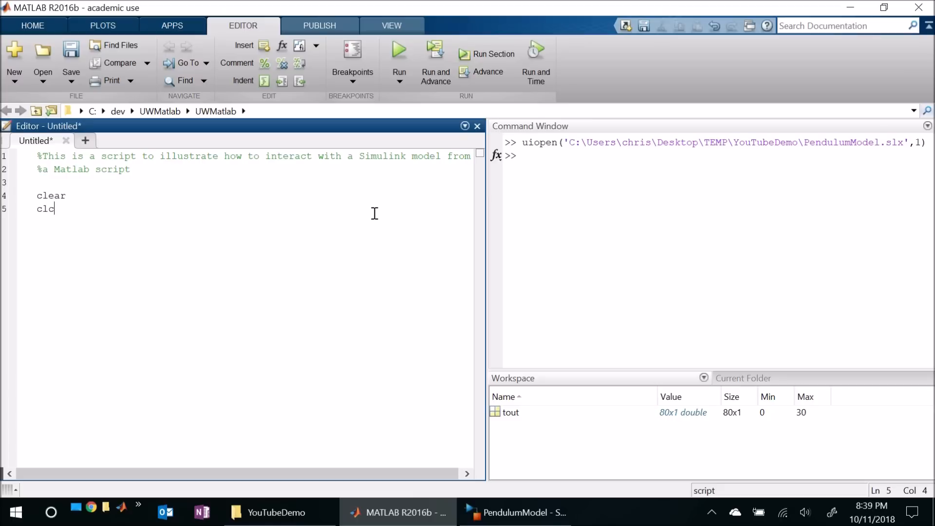
key("Return")
type("close all")
key("Return")
Add a "Define model constants" comment section with g = 10, m = 1 and c = 0.2, each ended with a semicolon
key("Return")
type("%Define ")
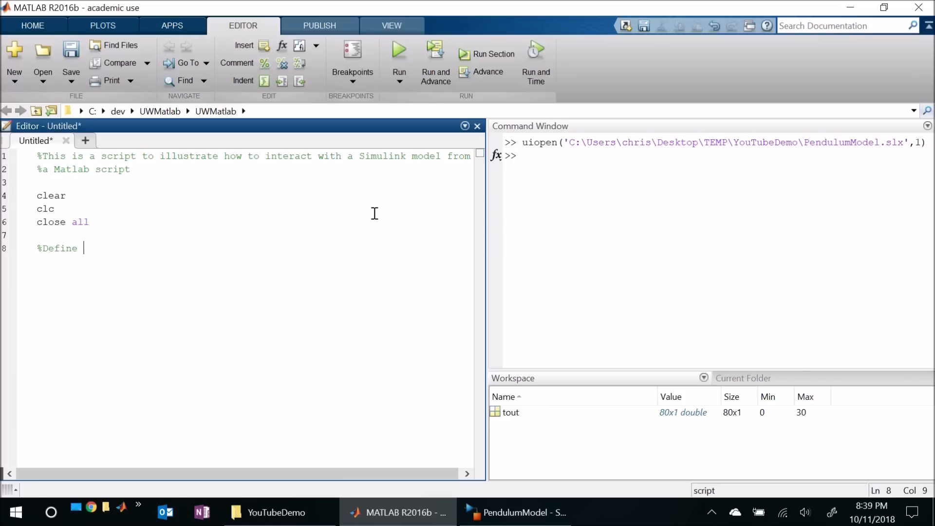
type("model constants")
key("Return")
type("g = 10")
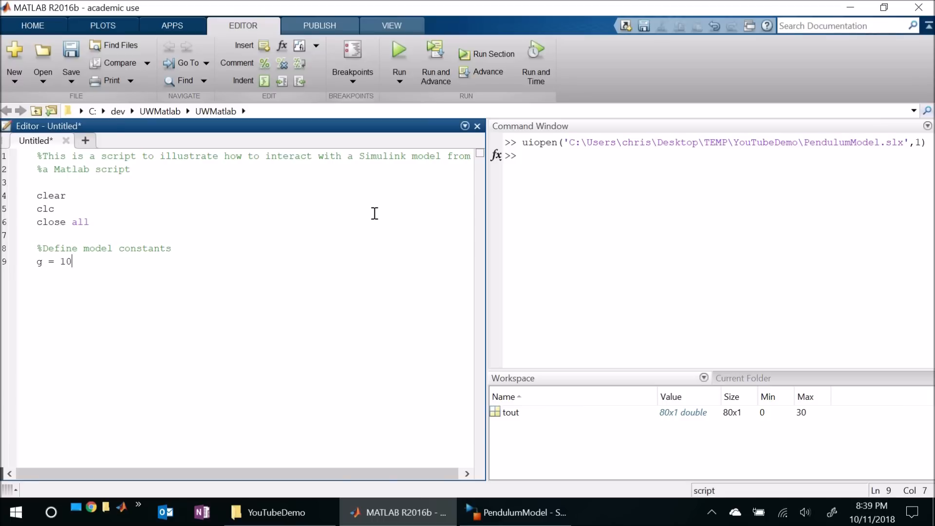
type(";")
key("Return")
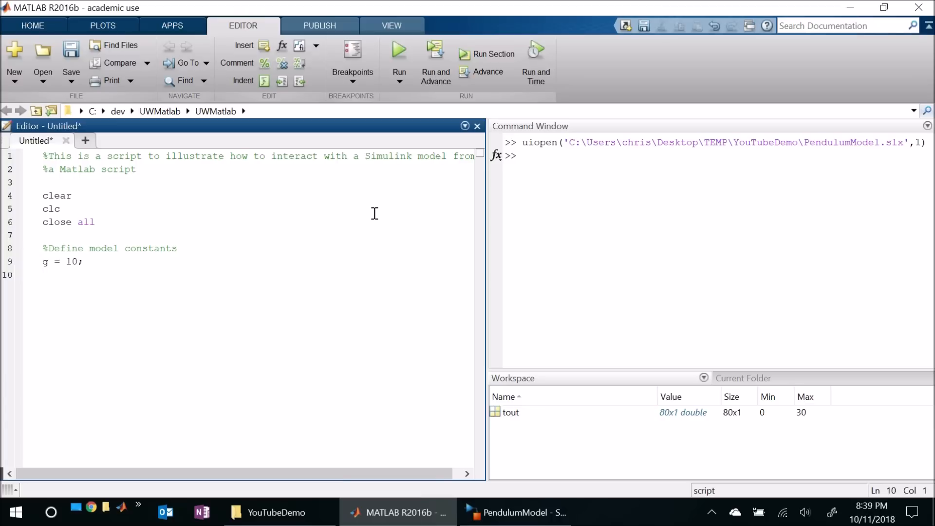
type("m = 1;")
key("Return")
type("c = 0.2;")
key("Return")
Save the script in the YouTubeDemo folder as MatlabScriptToInteractWithSimulinkModel.m
left_click(68, 48)
left_click_drag(115, 241, 113, 110)
left_click(68, 282)
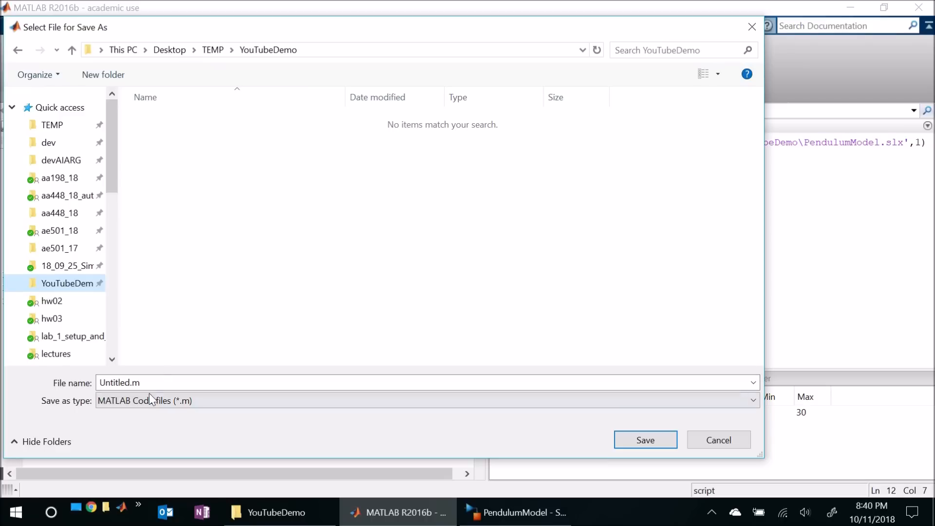
left_click(129, 384)
left_click_drag(130, 384, 69, 386)
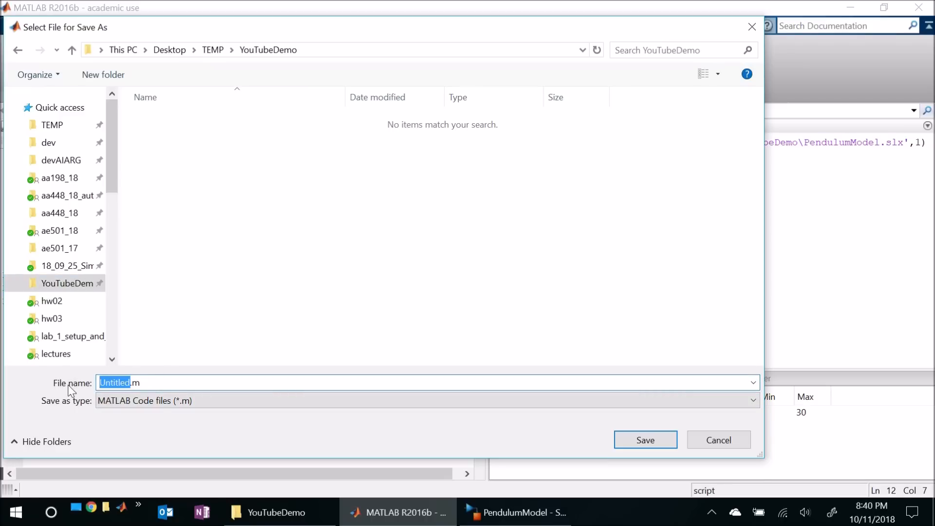
type("MatlabScriptToInteractWithSimulinkModel")
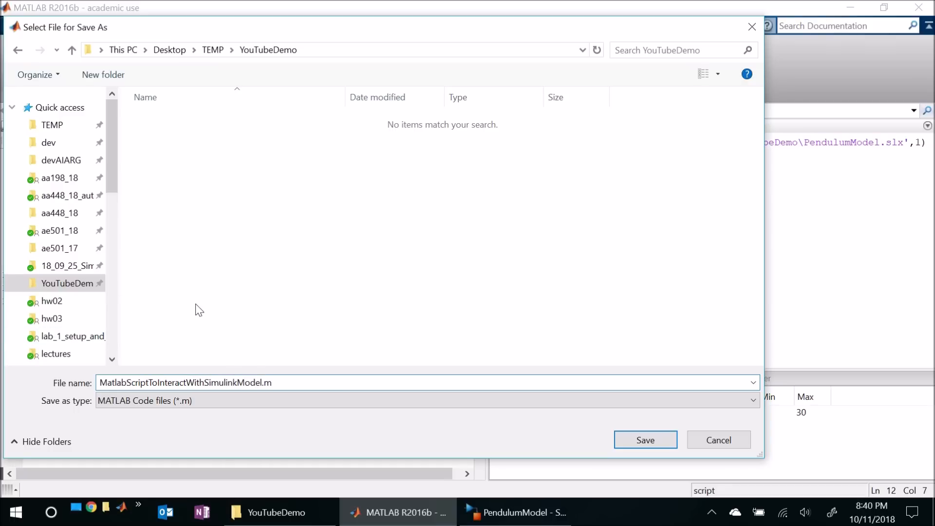
left_click(641, 443)
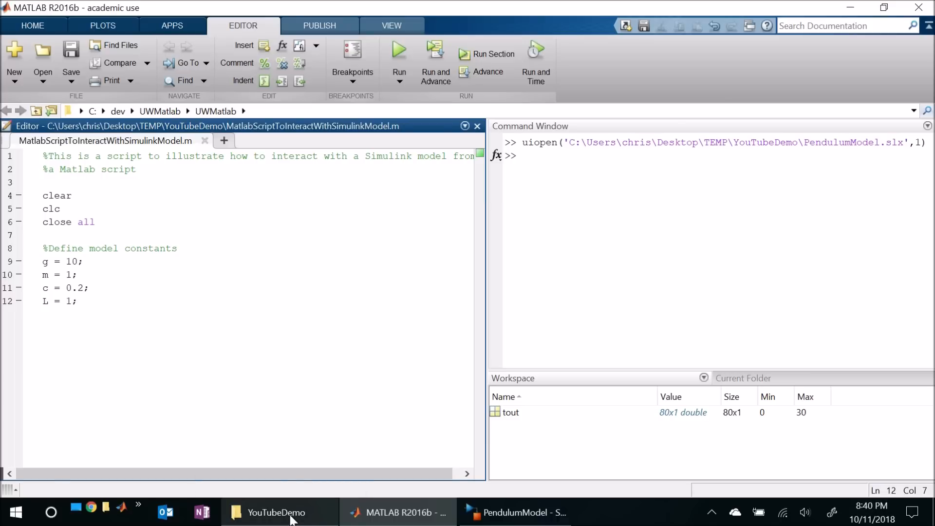
Check that the YouTubeDemo folder holds both the saved script and the pendulum model file
left_click(291, 520)
left_click(522, 259)
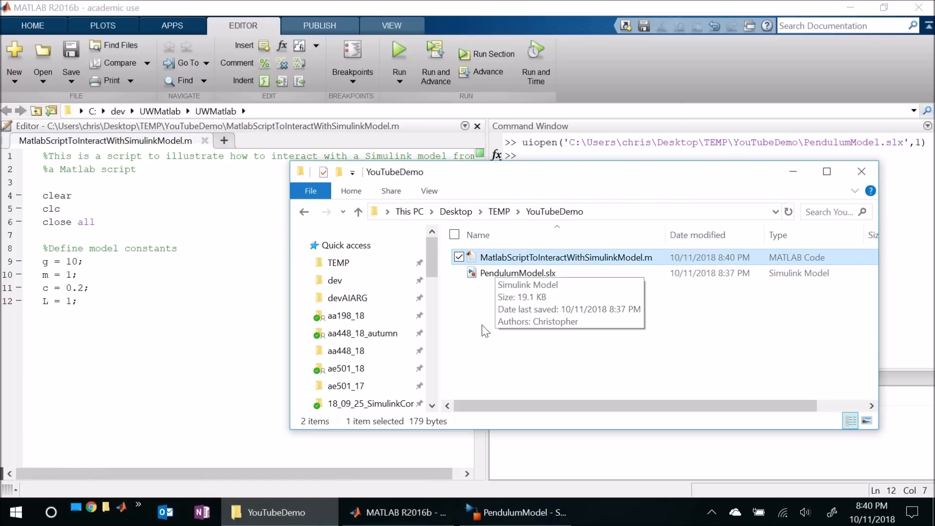
left_click(486, 341)
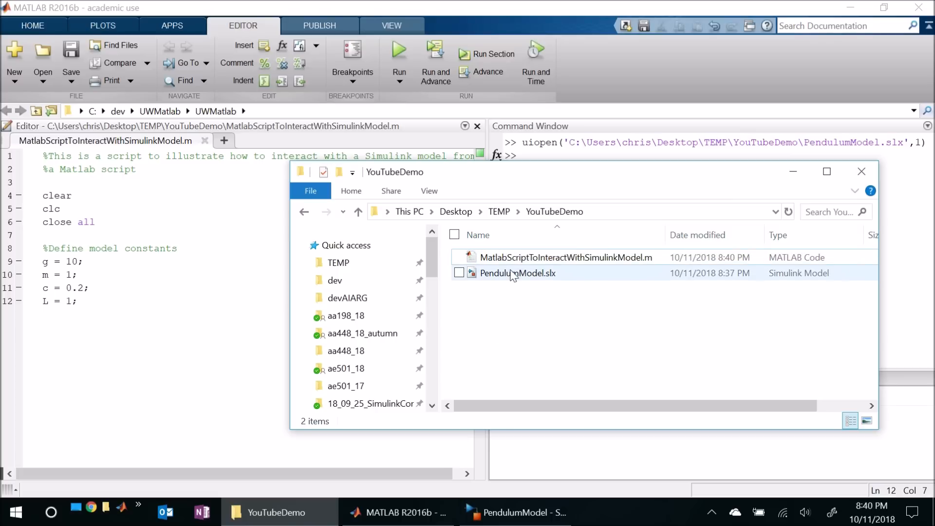
Return to the script and run it, changing the current folder to the script's folder
left_click(137, 335)
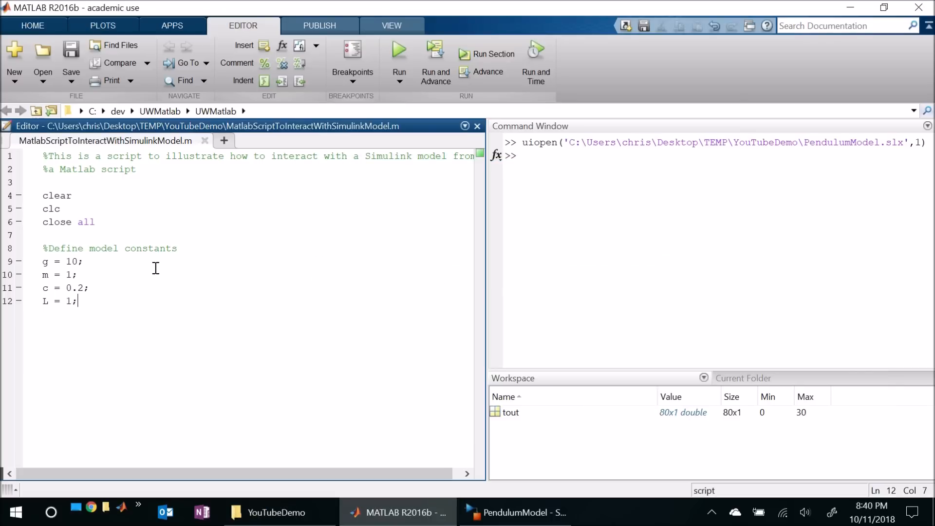
left_click(397, 53)
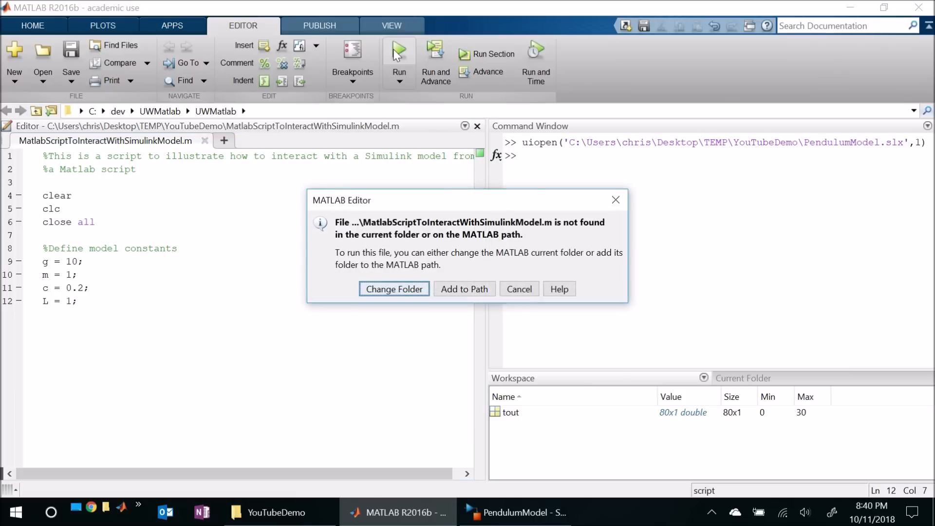
left_click(383, 291)
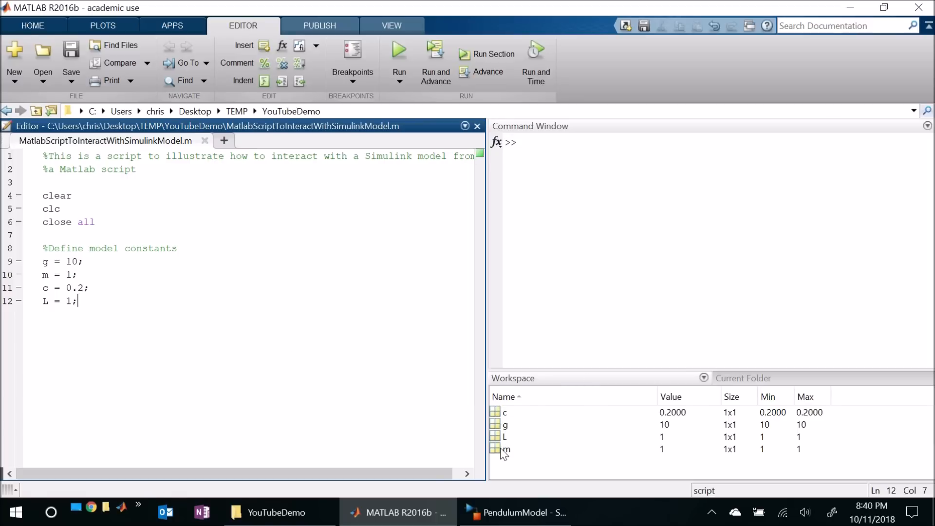
Bring up the PendulumModel window, move it clear of the workspace variables, and examine the gain blocks' symbolic expressions
left_click(515, 521)
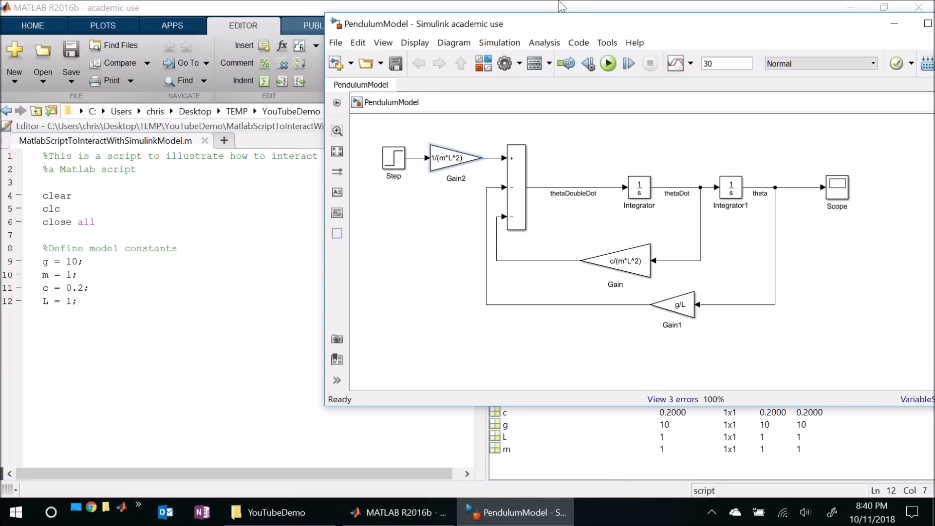
left_click_drag(526, 26, 430, 14)
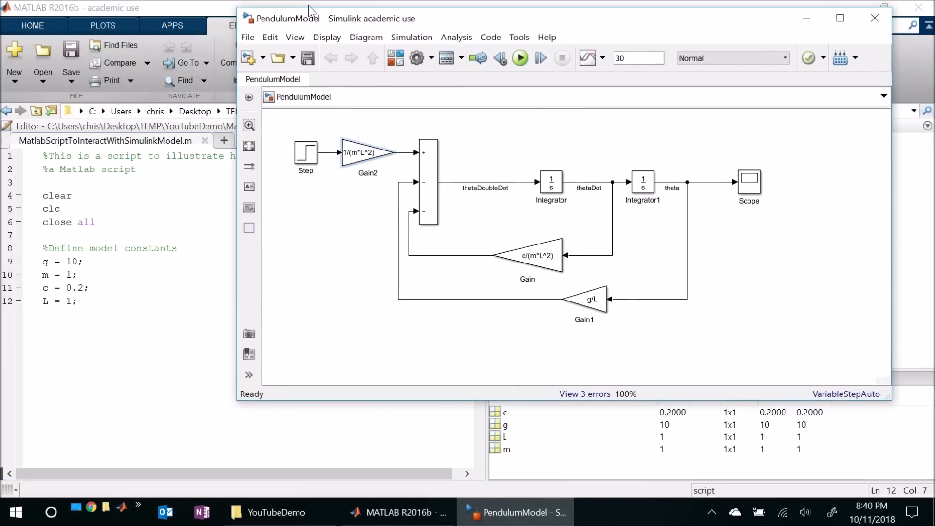
left_click_drag(311, 1, 330, 61)
left_click_drag(385, 76, 311, 36)
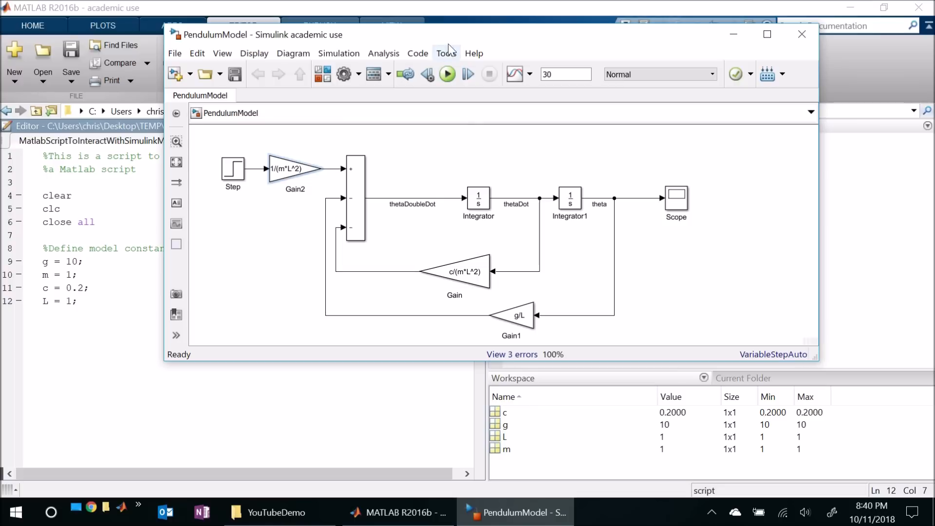
left_click(282, 173)
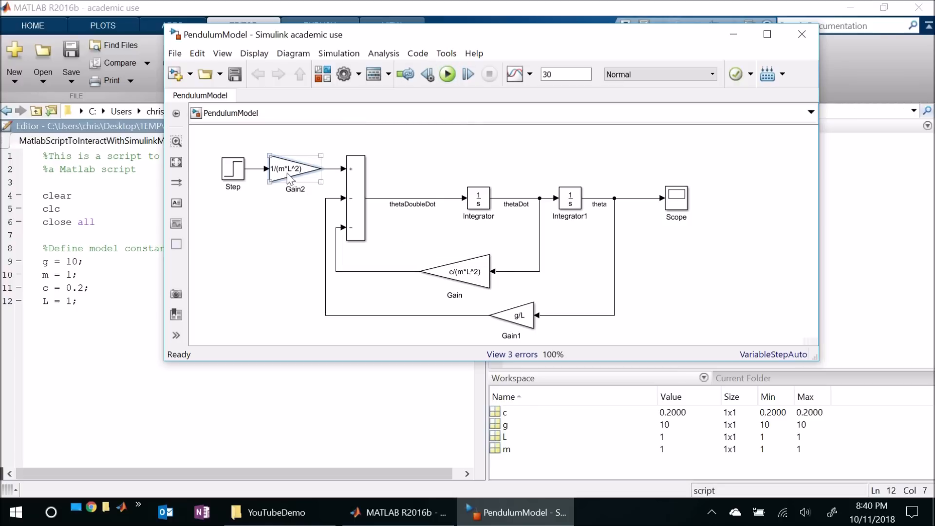
left_click(519, 321)
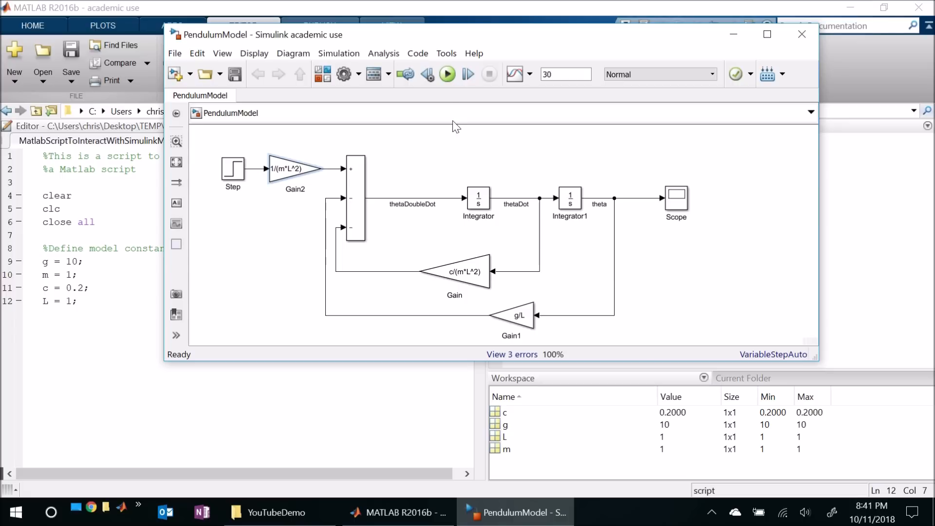
Run the pendulum simulation and open the Scope to view the theta response, moving its window off the edge
left_click(445, 78)
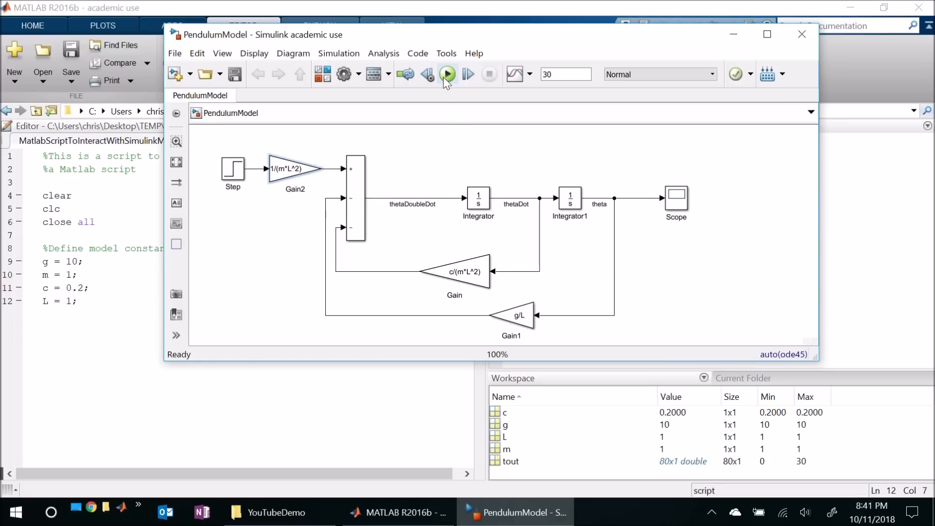
left_click(674, 203)
double_click(675, 208)
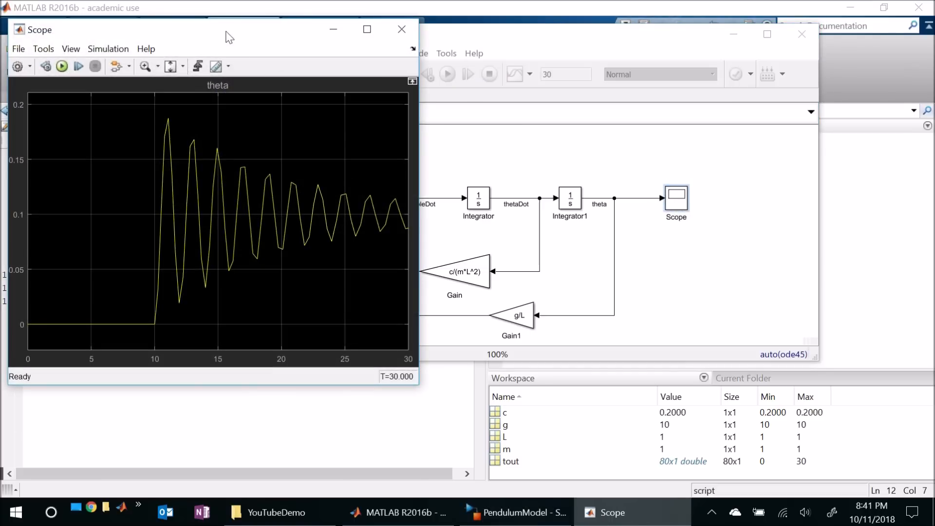
left_click_drag(258, 53, 266, 82)
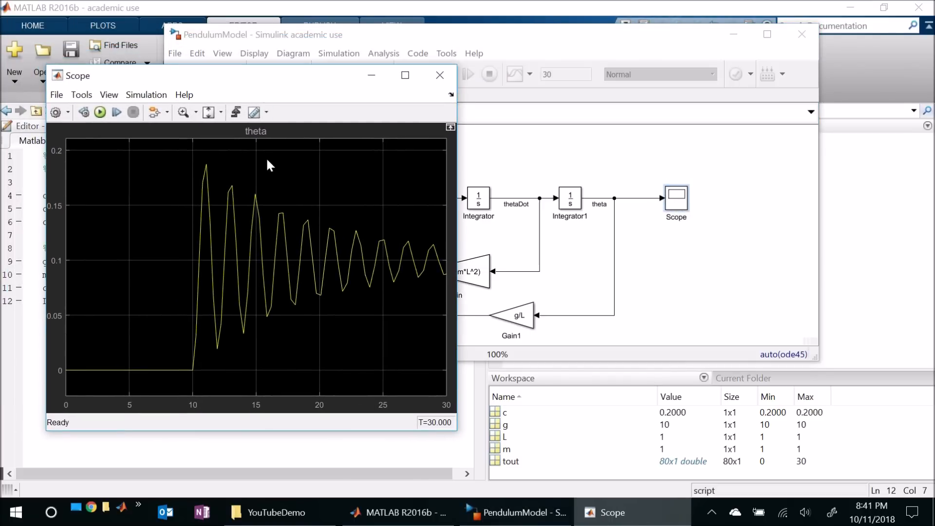
Set the damping constant c to 0.5 in the script and run it to update the workspace
left_click(263, 452)
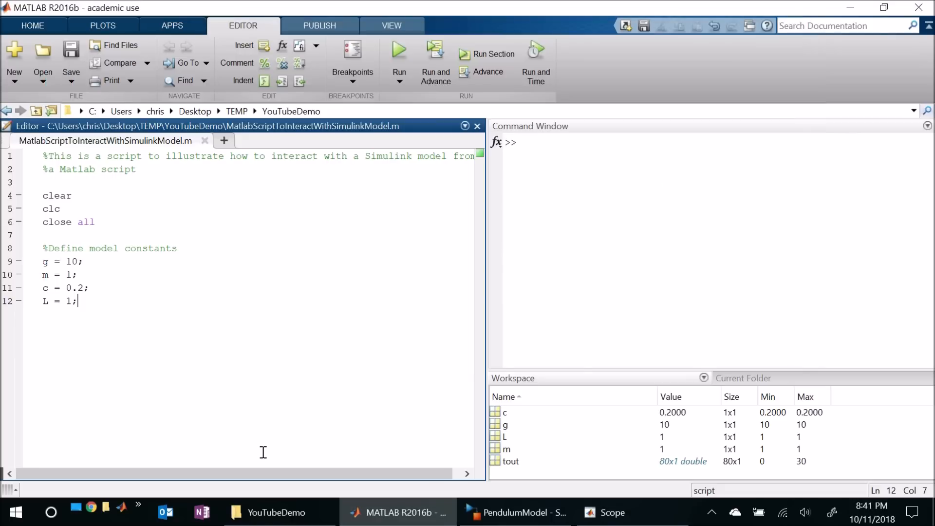
double_click(80, 288)
type("5")
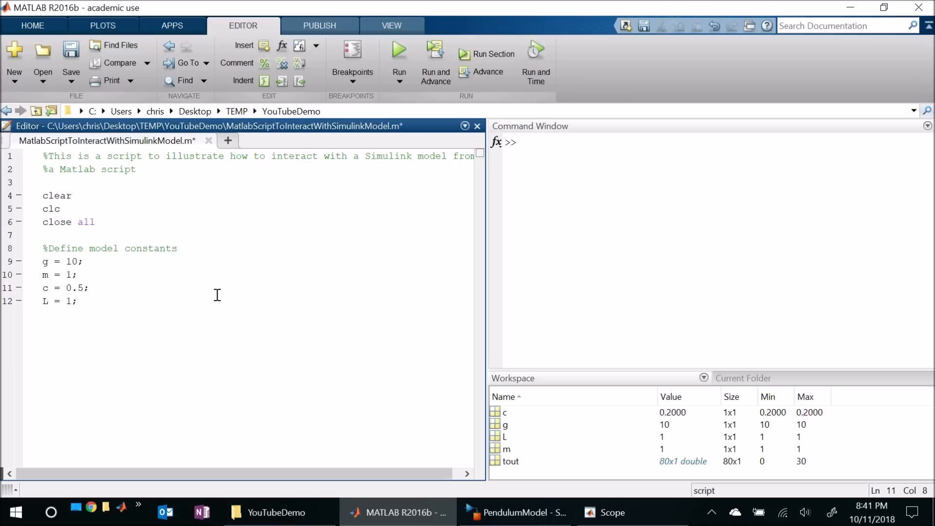
left_click(399, 52)
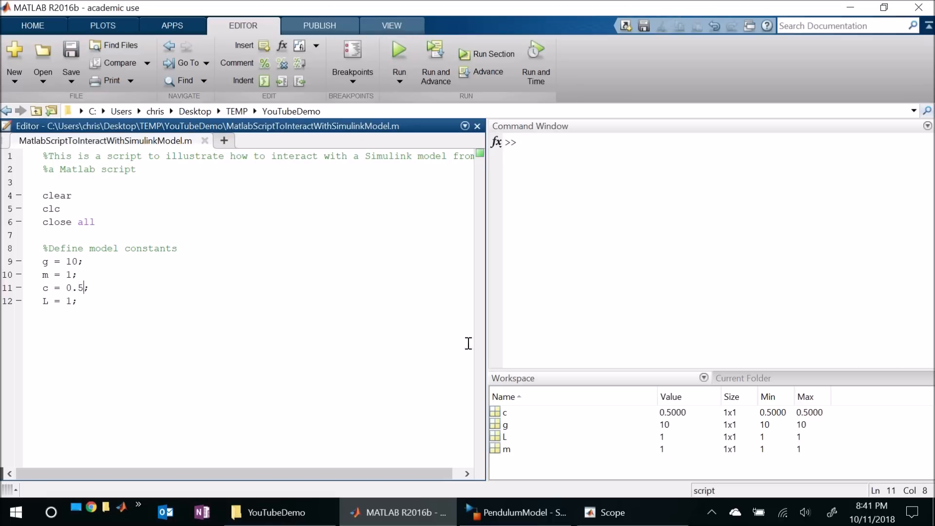
Rerun the pendulum simulation with the updated constants, view theta in the Scope, and minimize the Scope to return to the model
left_click(528, 513)
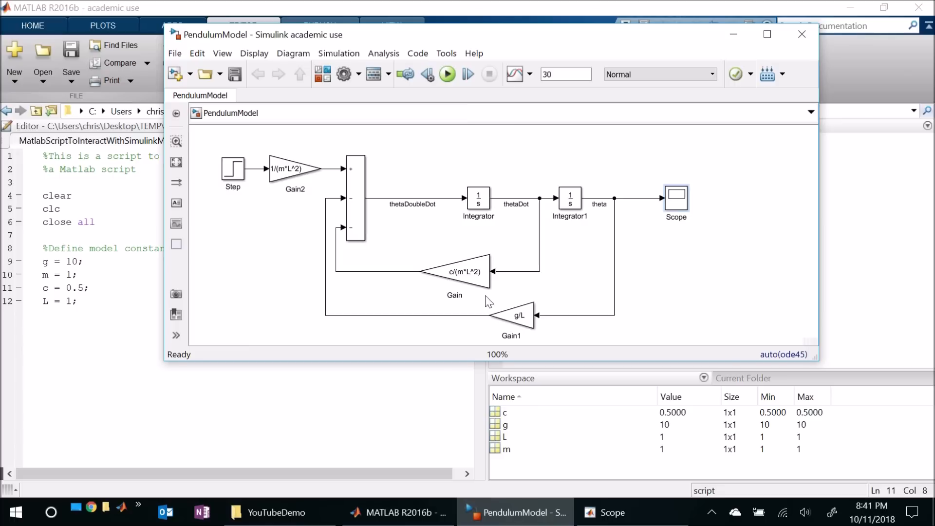
left_click(447, 74)
left_click(676, 204)
double_click(675, 205)
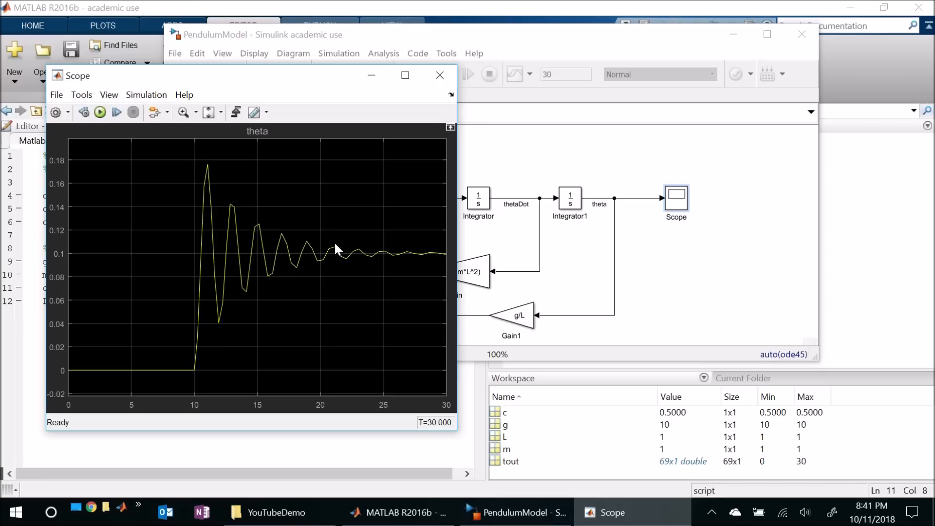
left_click_drag(225, 77, 645, 79)
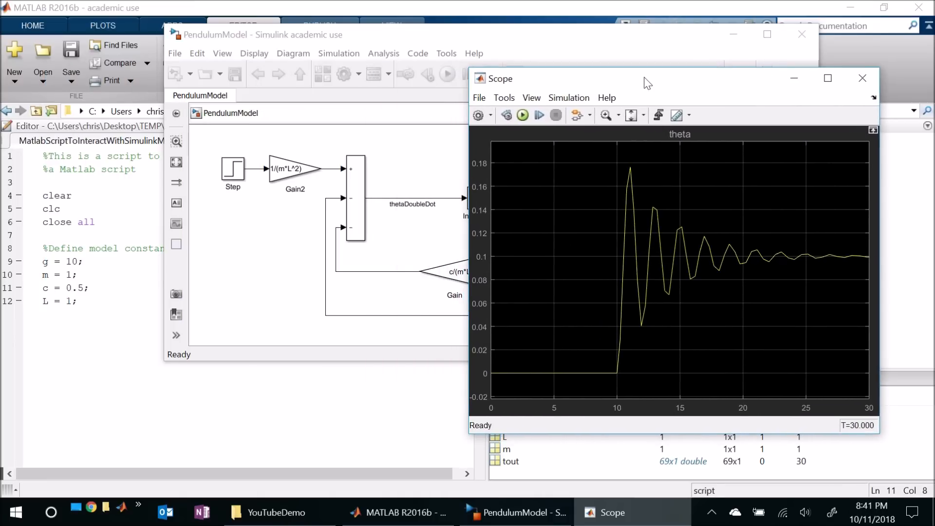
left_click(787, 77)
left_click(471, 290)
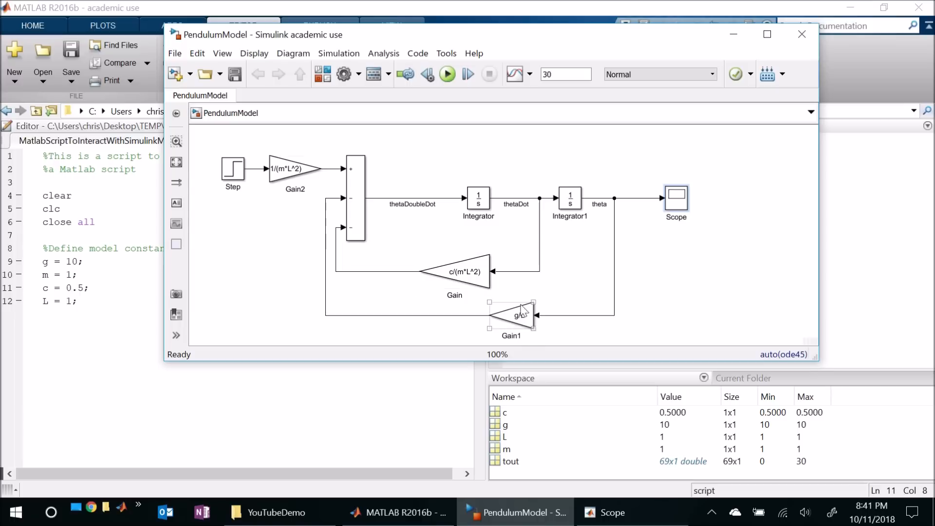
In the model's solver configuration, set the stop time to tFinal and check the theta plot in the Scope
left_click(340, 78)
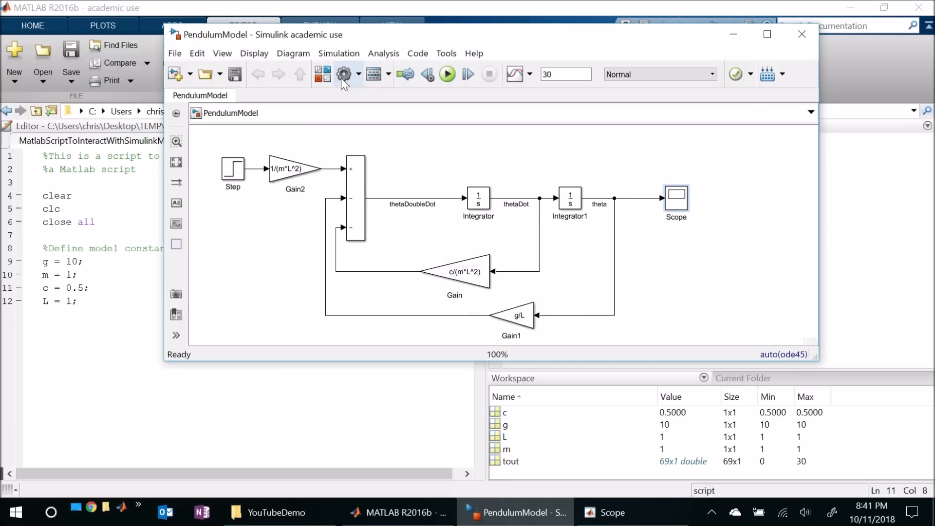
double_click(592, 140)
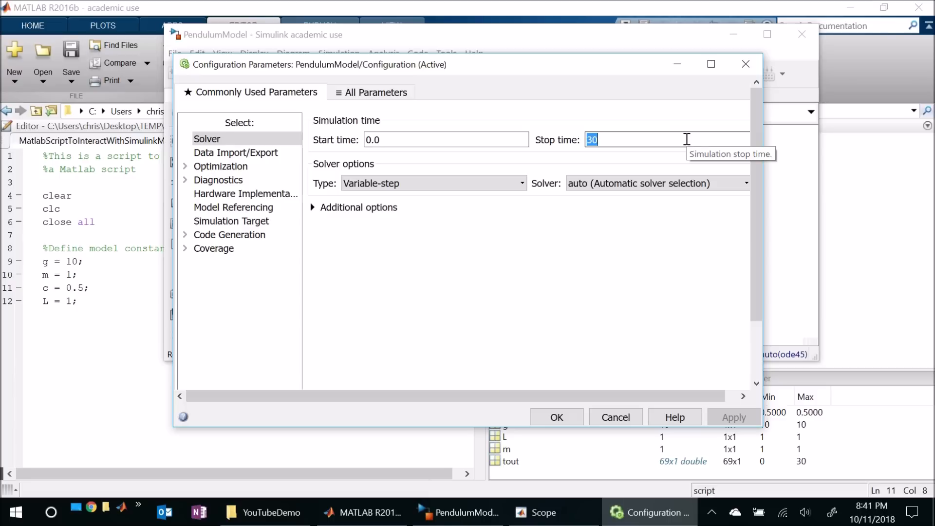
type("tFinal")
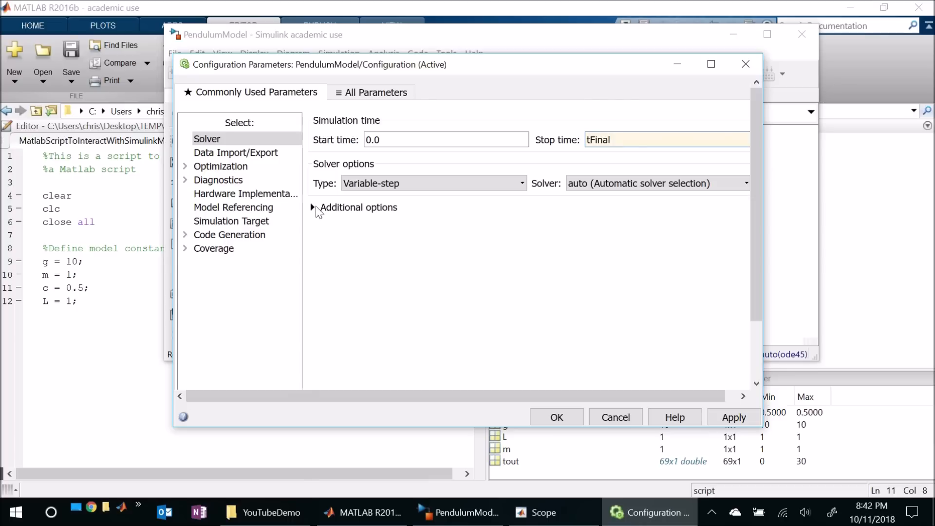
left_click(538, 513)
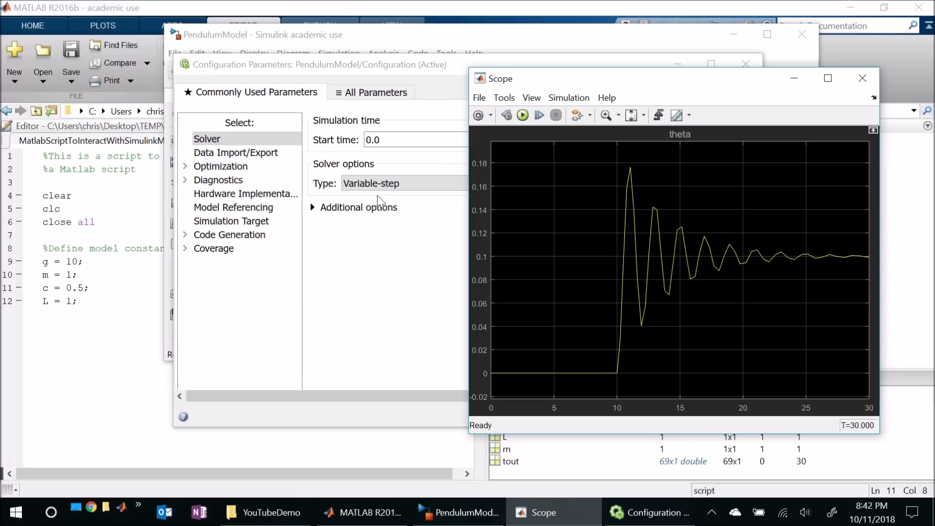
left_click(392, 278)
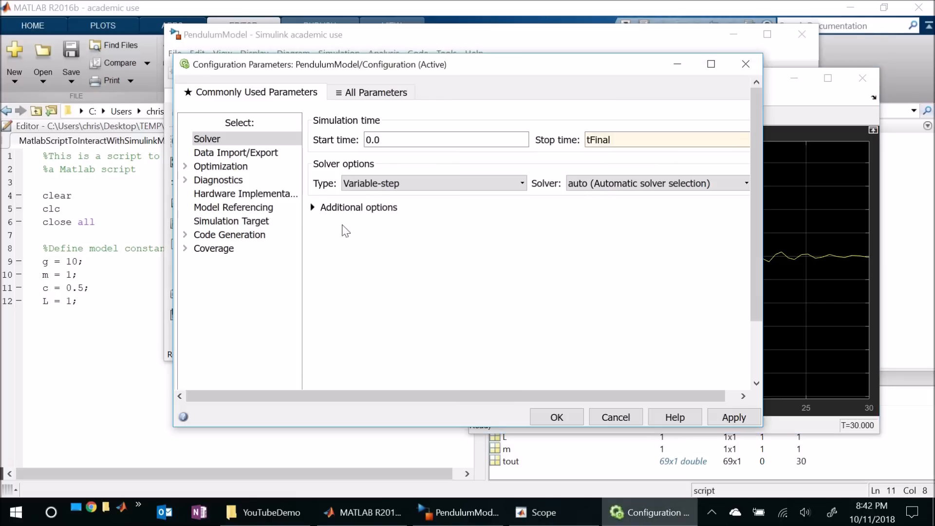
Set the solver's max step size to tStepMax under the additional options, then apply and close the configuration
left_click(312, 207)
double_click(473, 229)
type("t")
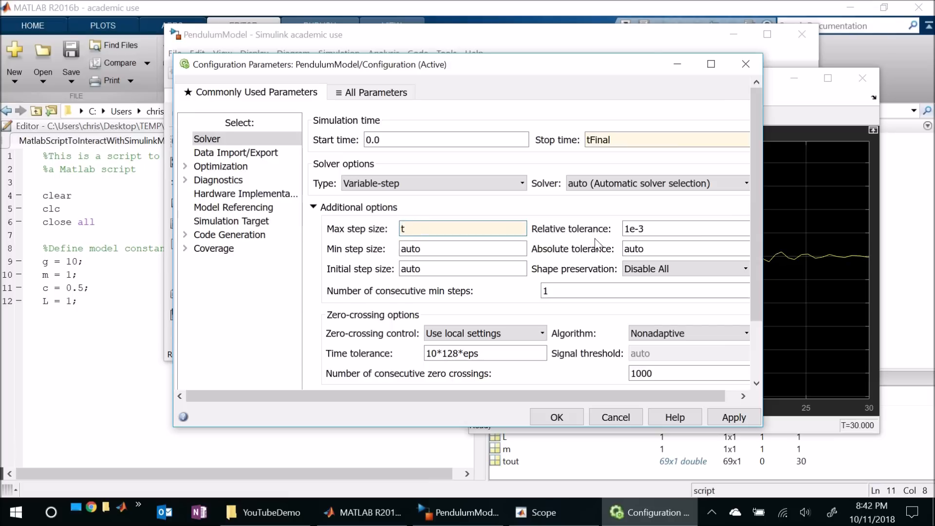
type("StepMa")
left_click(735, 420)
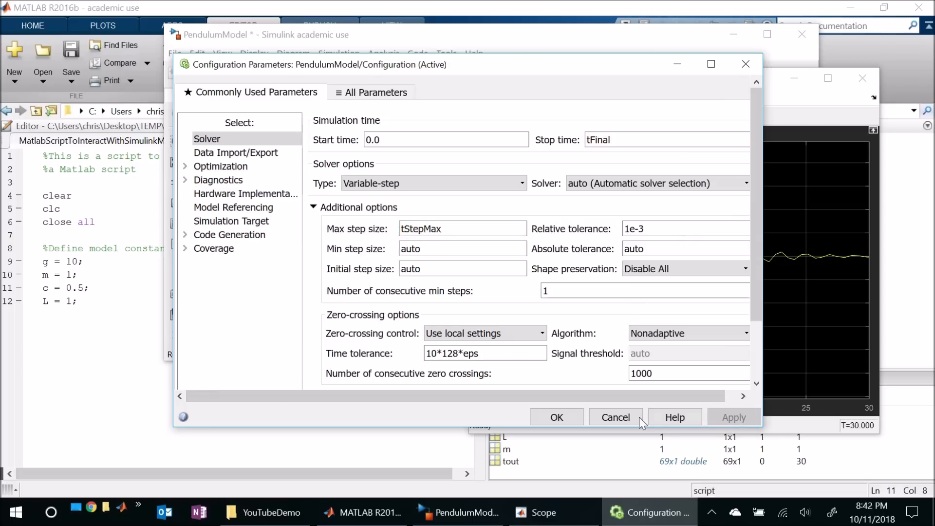
left_click(556, 417)
left_click(274, 261)
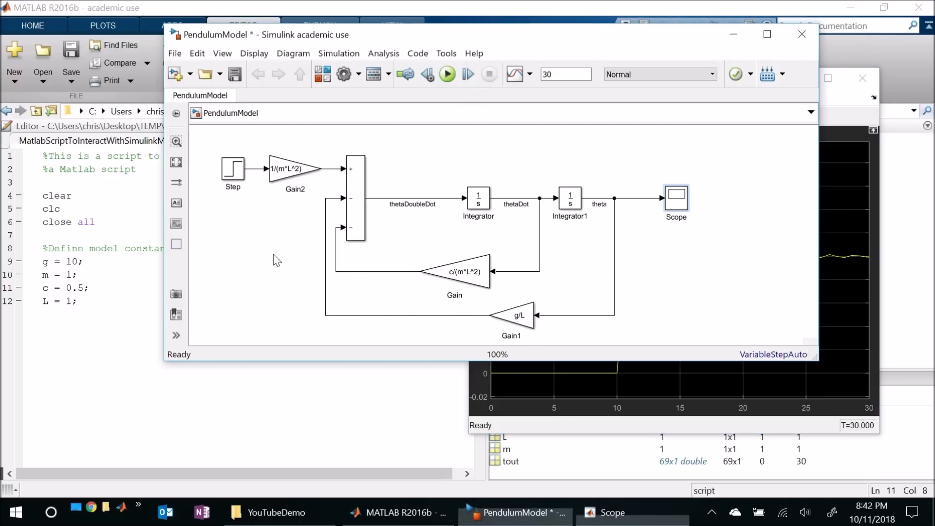
Add tFinal = 45 and tStepMax = 0.05 below the model constants with aligned equals signs, and run the script
left_click(115, 324)
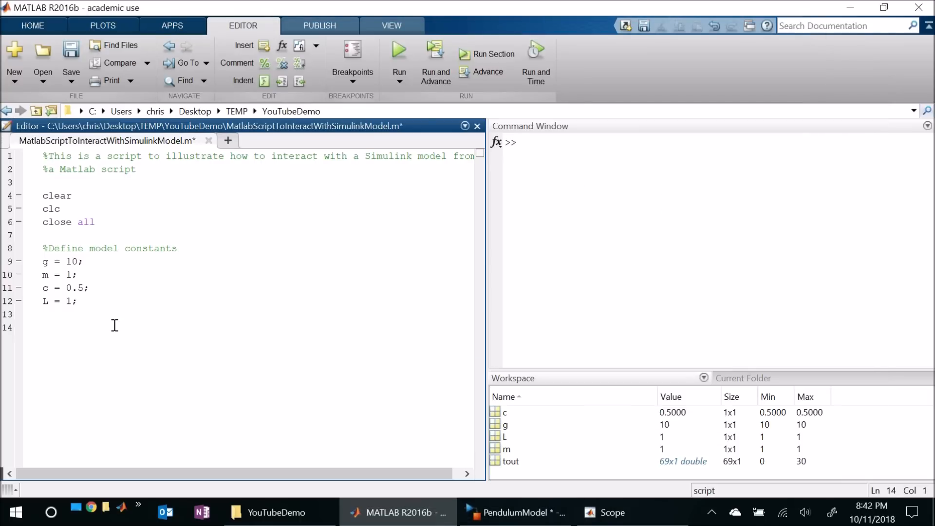
type("tFinal = 45;")
key("Return")
type("tStepMax = 0.05;")
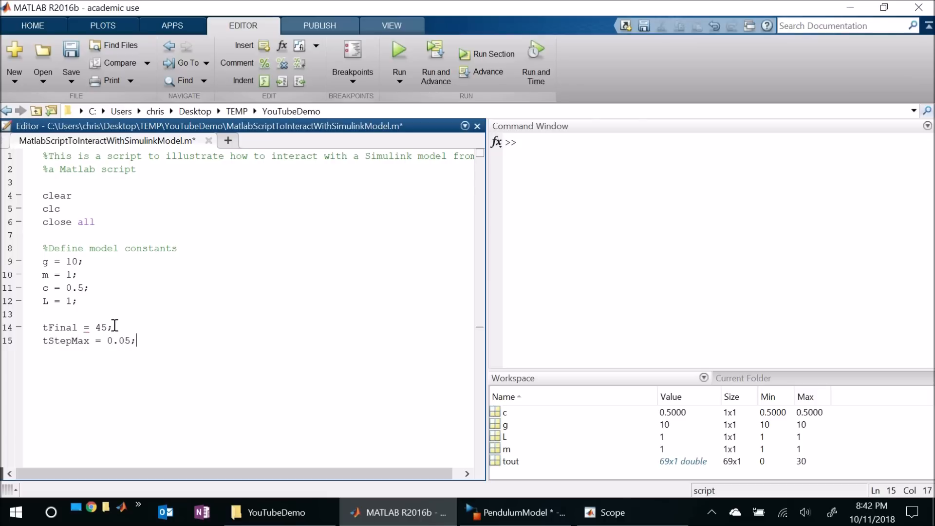
key("Down")
left_click(399, 47)
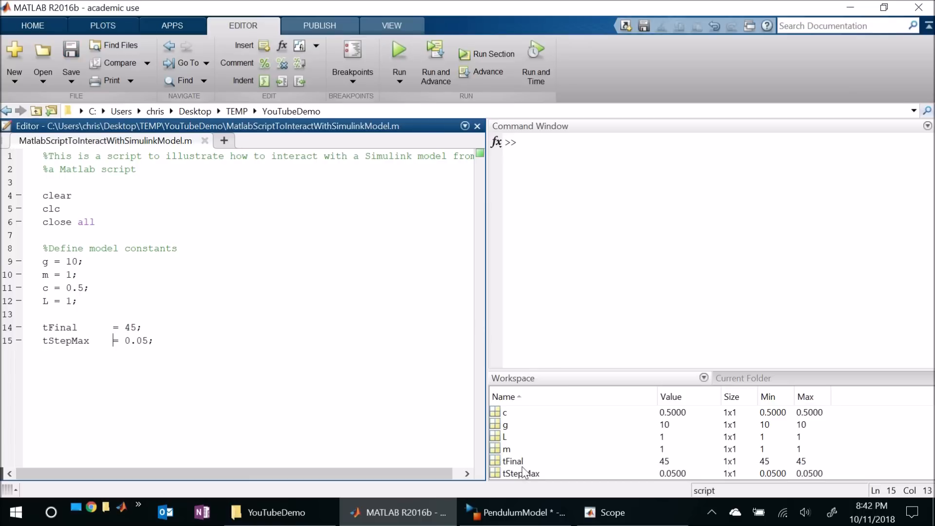
Save the pendulum model, run the simulation with the script's solver settings, and view theta in the Scope
left_click(556, 502)
left_click(236, 75)
left_click_drag(397, 39, 422, 34)
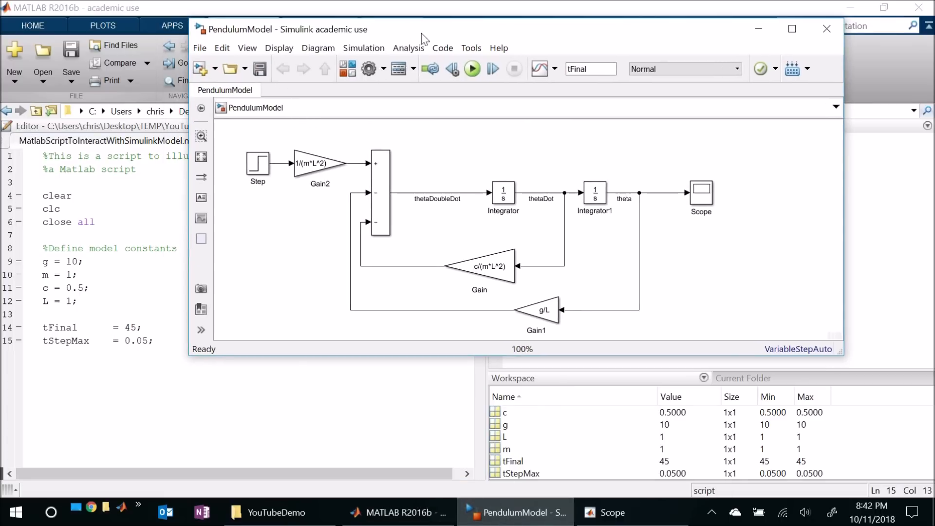
left_click(470, 69)
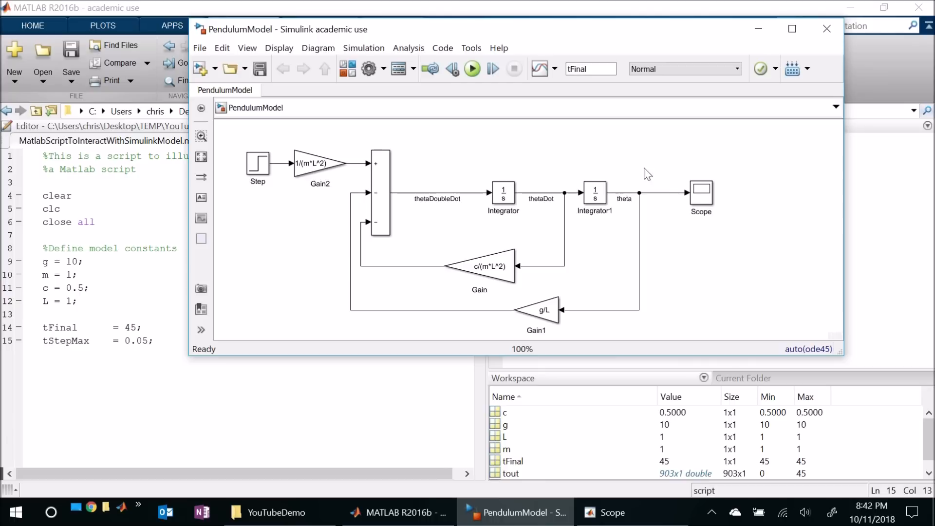
left_click(700, 200)
double_click(698, 195)
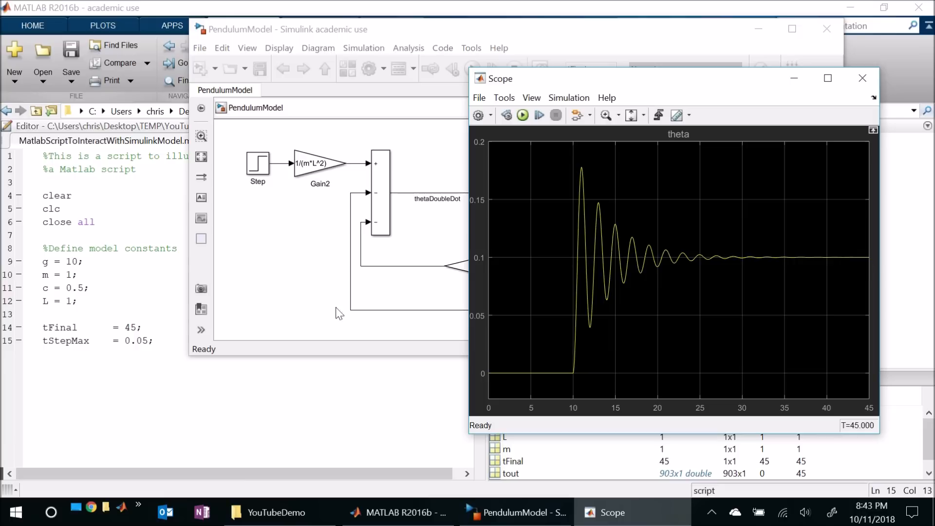
Set the initial condition of the Integrator1 block, which outputs theta, to theta0
left_click(266, 288)
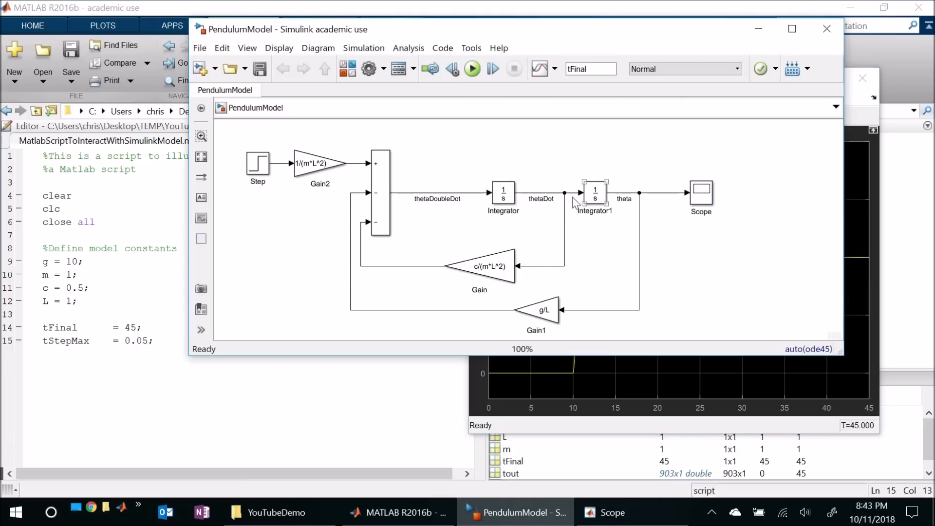
left_click(589, 200)
double_click(596, 198)
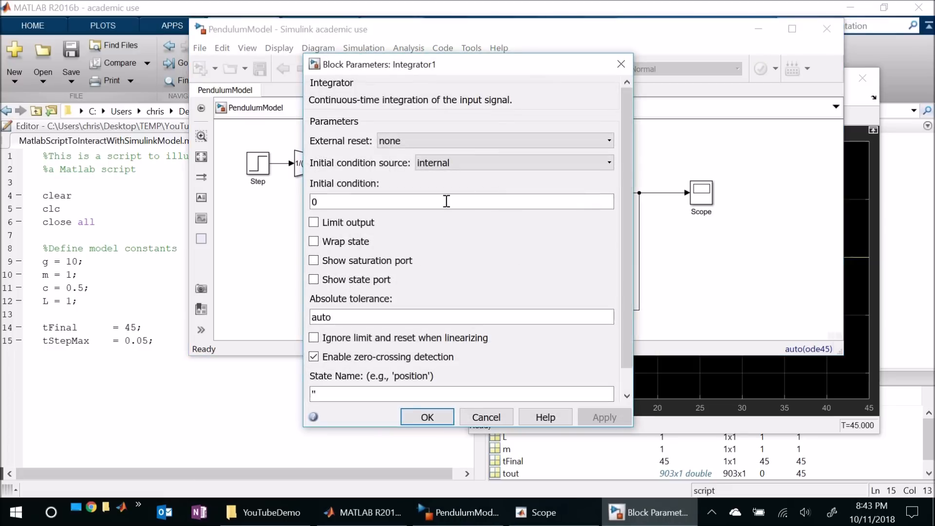
double_click(332, 202)
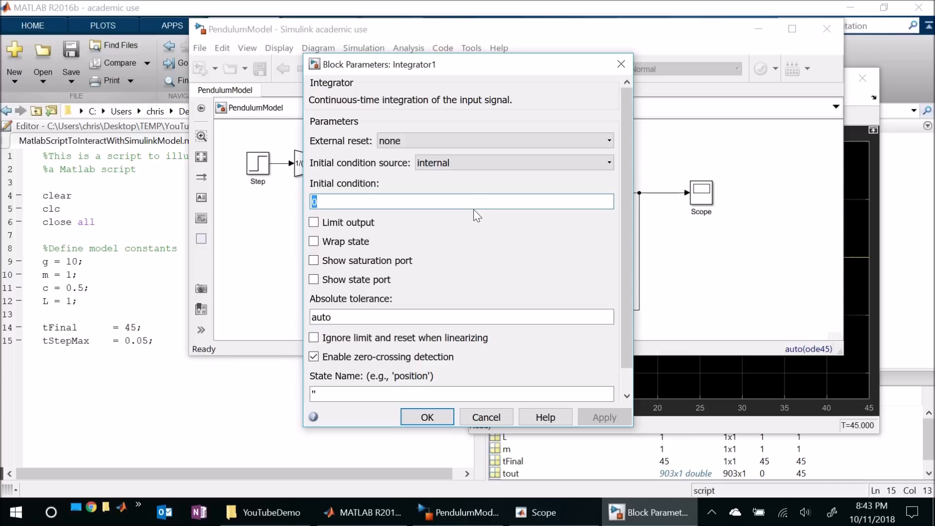
type("theta0")
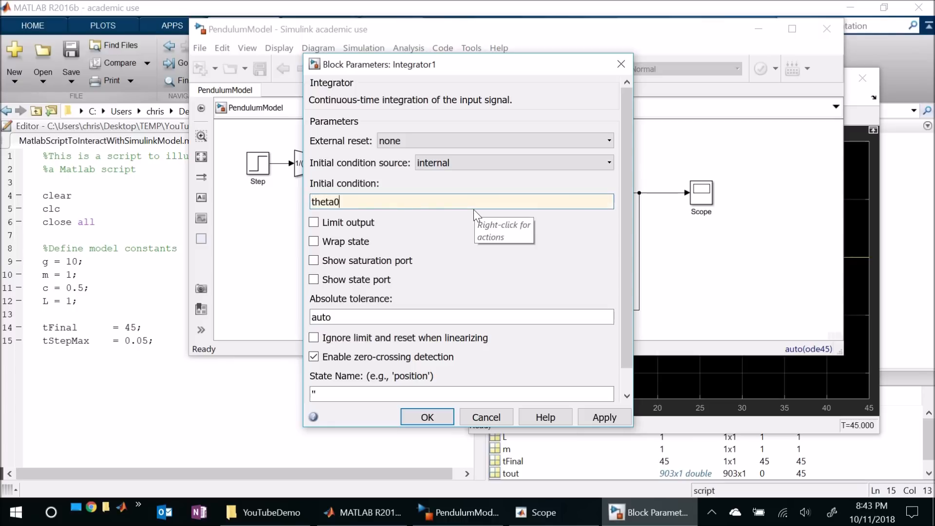
left_click(427, 416)
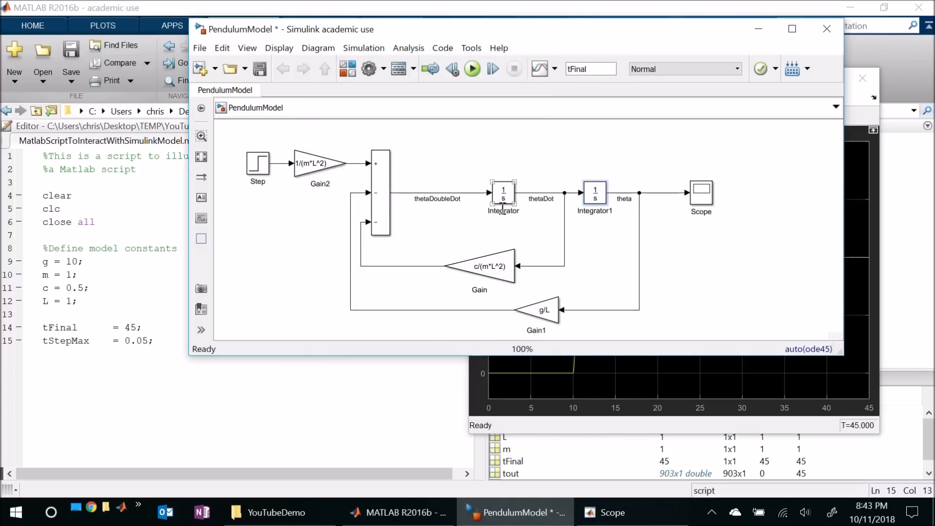
Set the initial condition of the Integrator block, which outputs thetaDot, to thetaDot0 and save the model
double_click(503, 197)
double_click(459, 260)
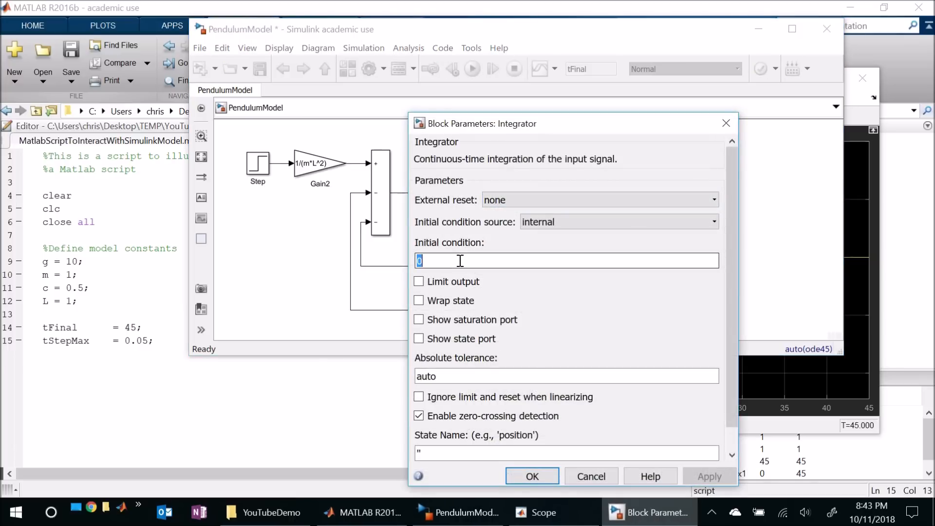
type("thetaDot")
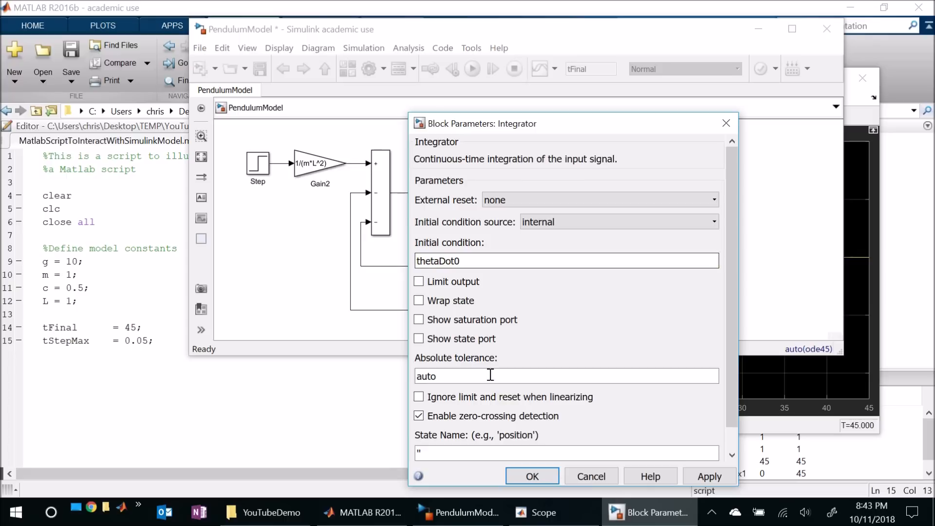
left_click(532, 475)
left_click(259, 68)
Define theta0 = -30*pi/180; and thetaDot0 = 0; in the script, one blank line below tStepMax
left_click(182, 343)
key("Return")
key("Return")
type("theta0")
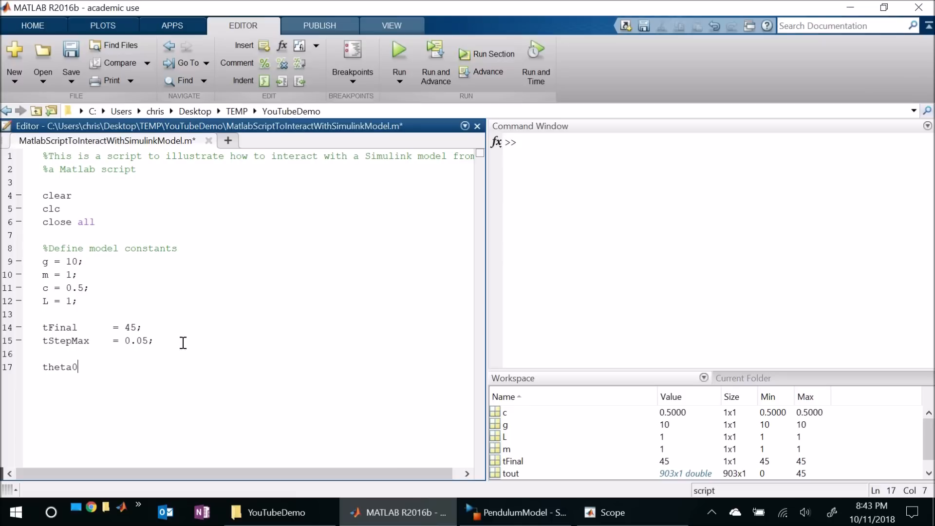
type(" = -30*pi/180;")
key("Return")
type("theta")
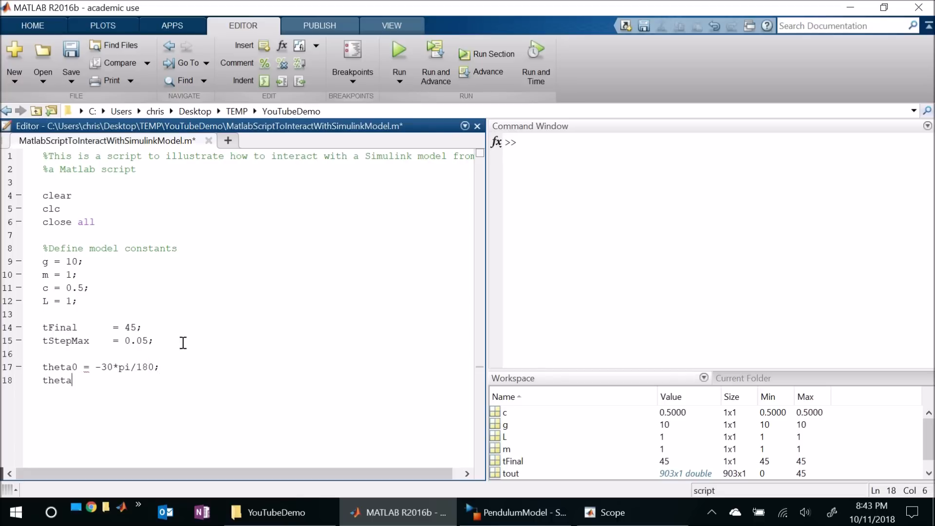
type("Dot0 = 0;")
Align the equals signs of theta0 and thetaDot0 with the lines above, then save and run the script
key("Up")
key("Left")
key("Left")
key("Left")
key("Left")
key("Down")
key("Left")
key("Left")
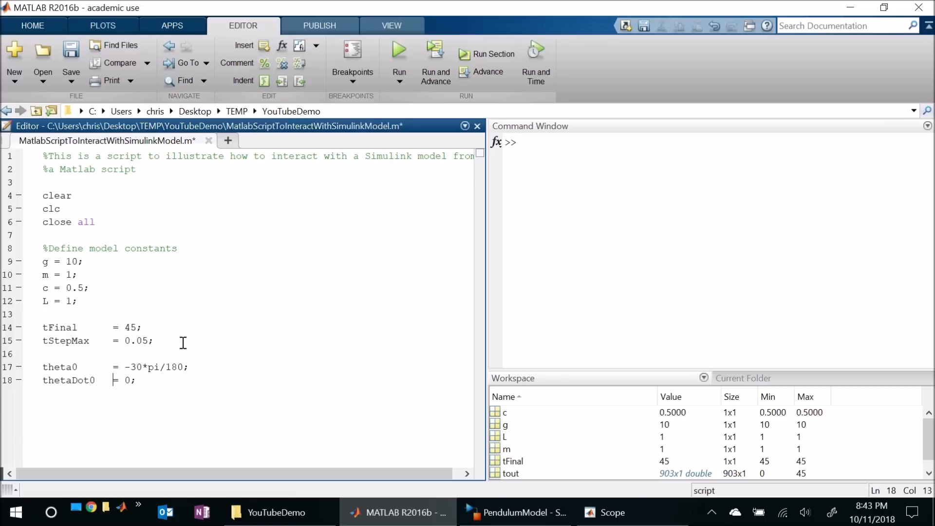
key("ctrl+s")
left_click(391, 53)
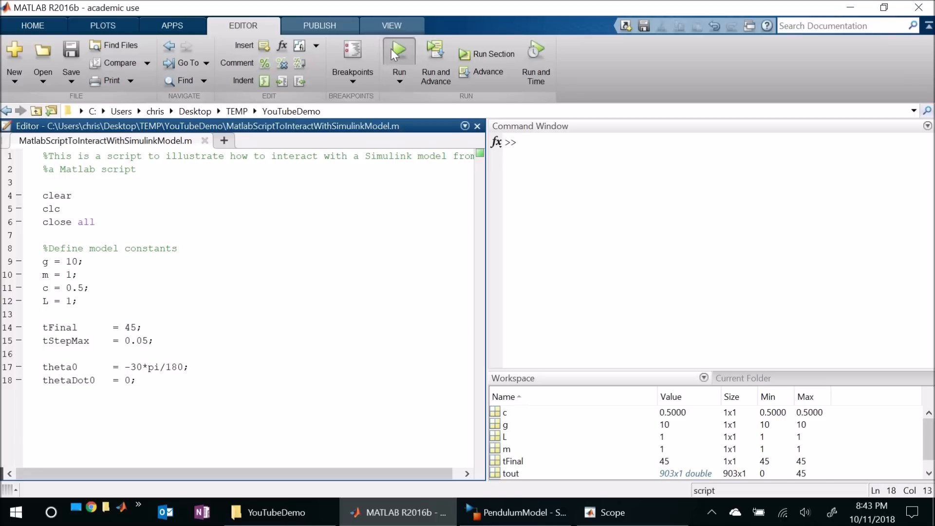
Run the pendulum simulation with the new initial conditions, check theta in the Scope, and return to the model
left_click(514, 512)
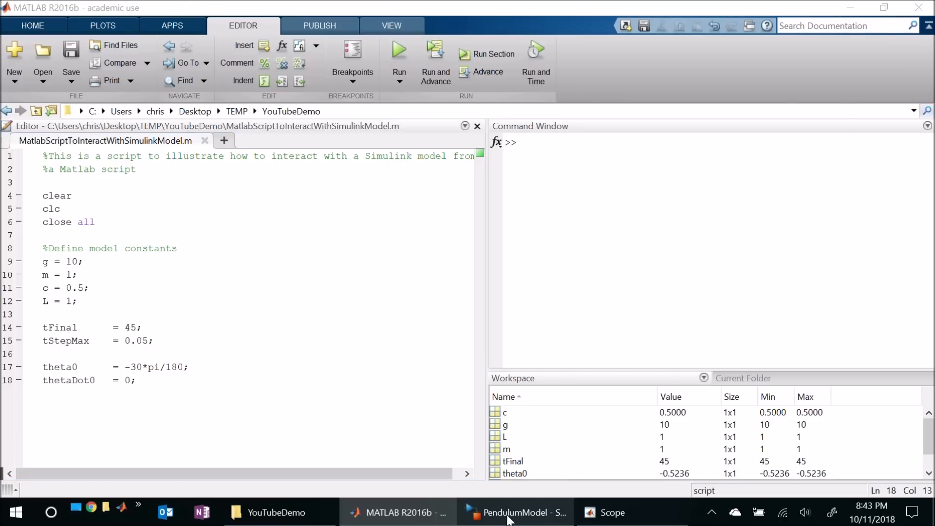
left_click(474, 68)
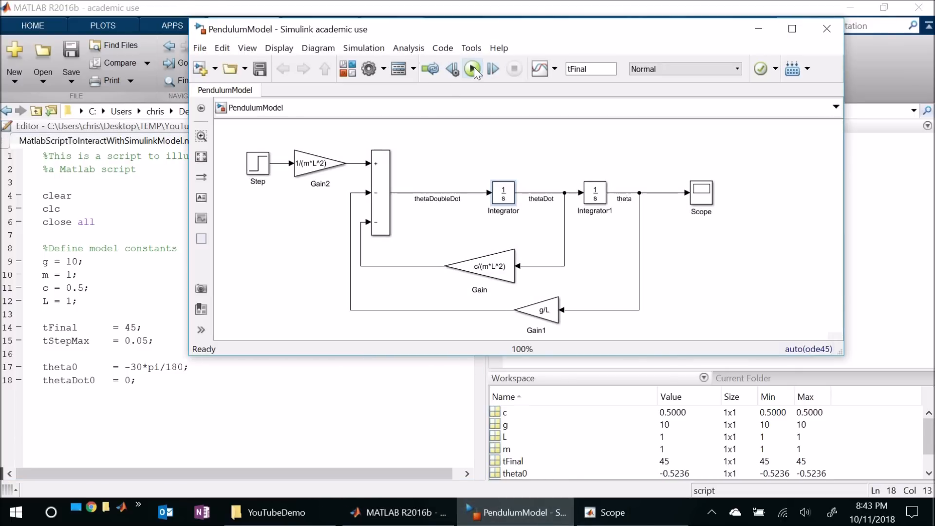
double_click(705, 193)
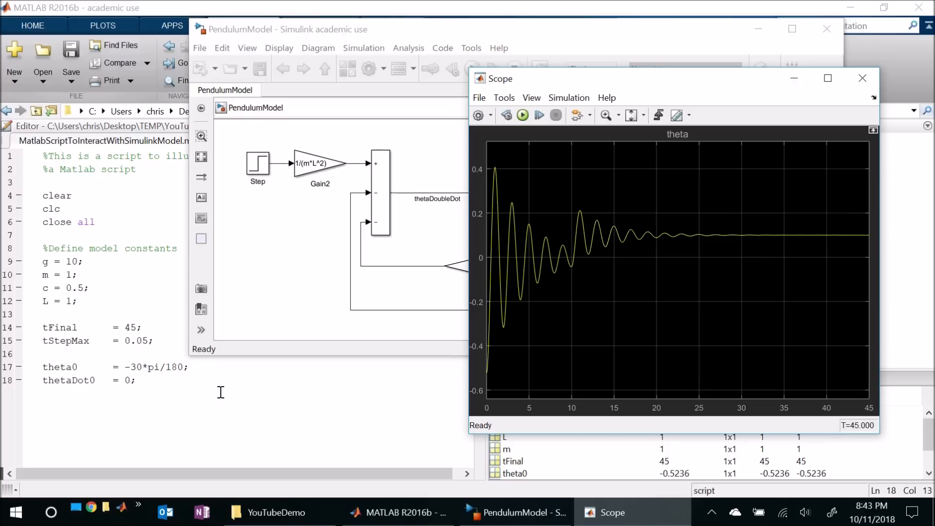
left_click(280, 245)
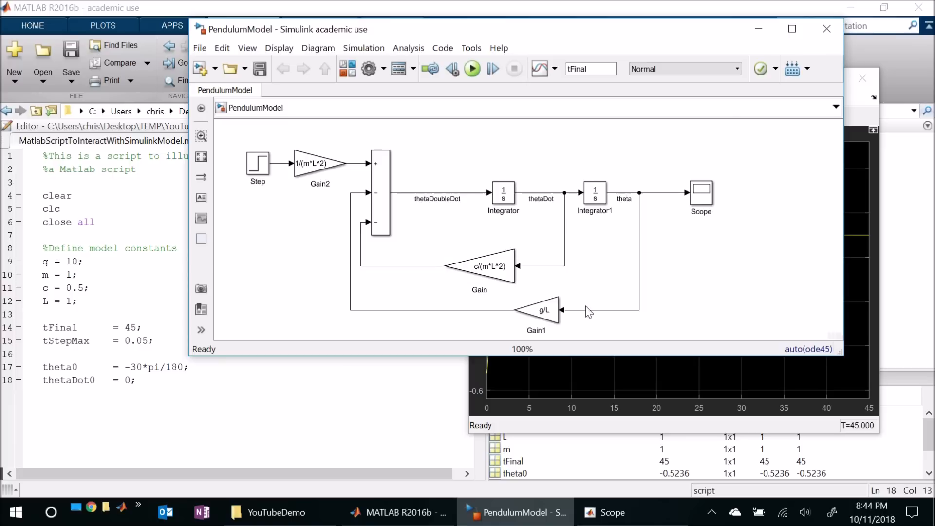
Review the variable definitions from g through thetaDot0 in the script against the blocks of the pendulum model
left_click(317, 168)
left_click(194, 388)
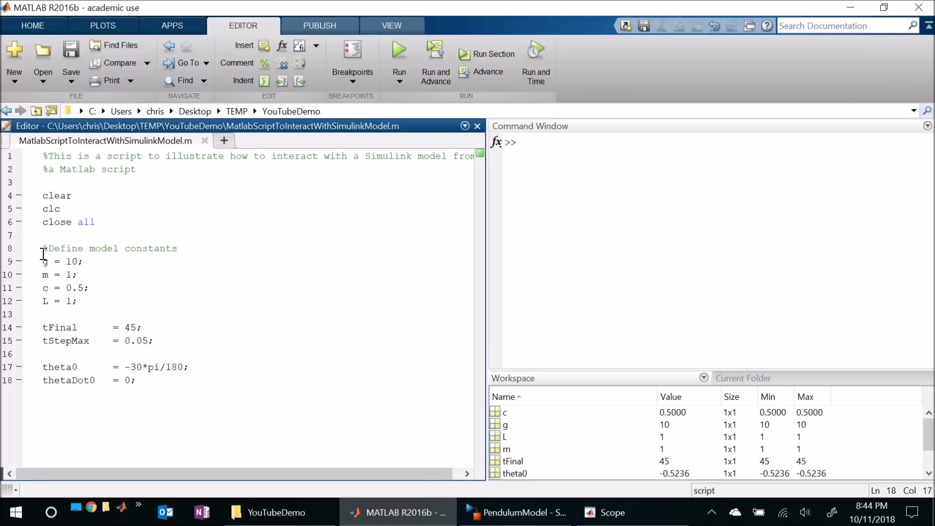
left_click_drag(43, 262, 192, 403)
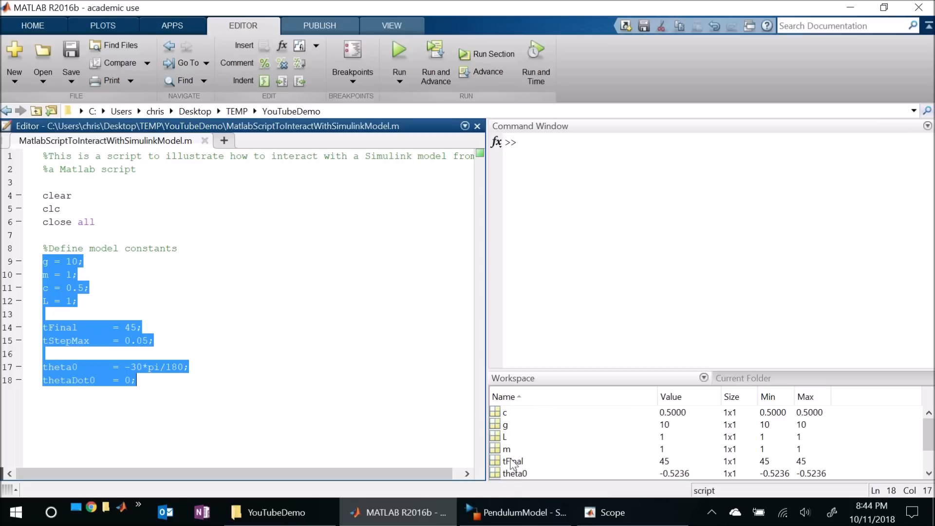
left_click(189, 395)
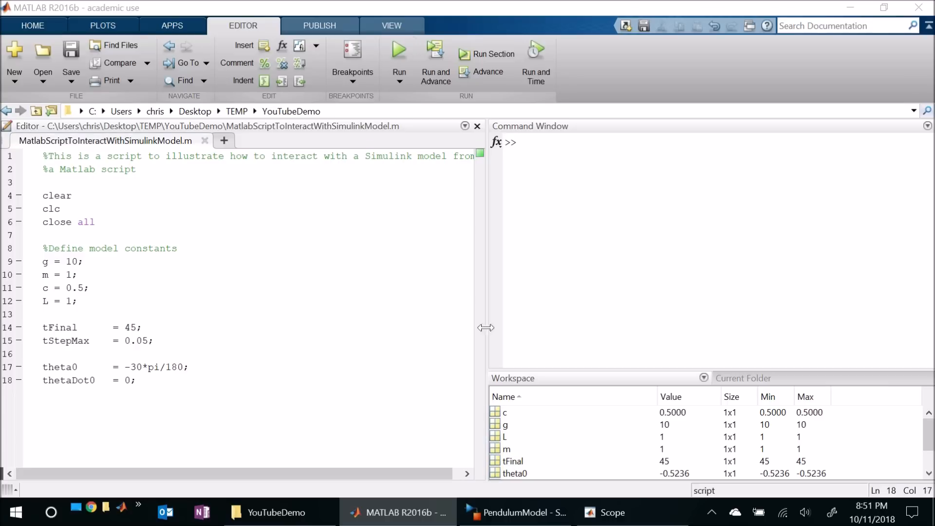
left_click(516, 513)
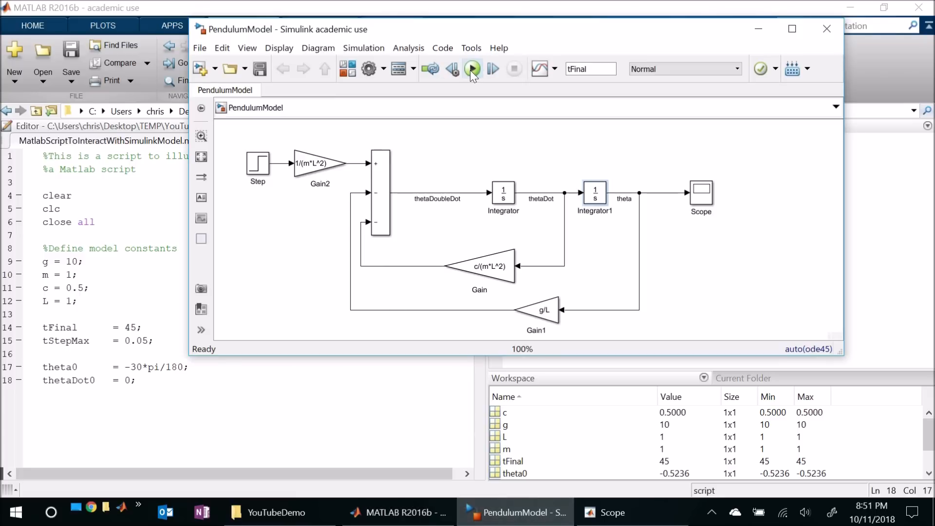
left_click(697, 200)
Begin a sim(' call on line 20, below the initial conditions, and save the script
left_click(214, 401)
key("Return")
key("Return")
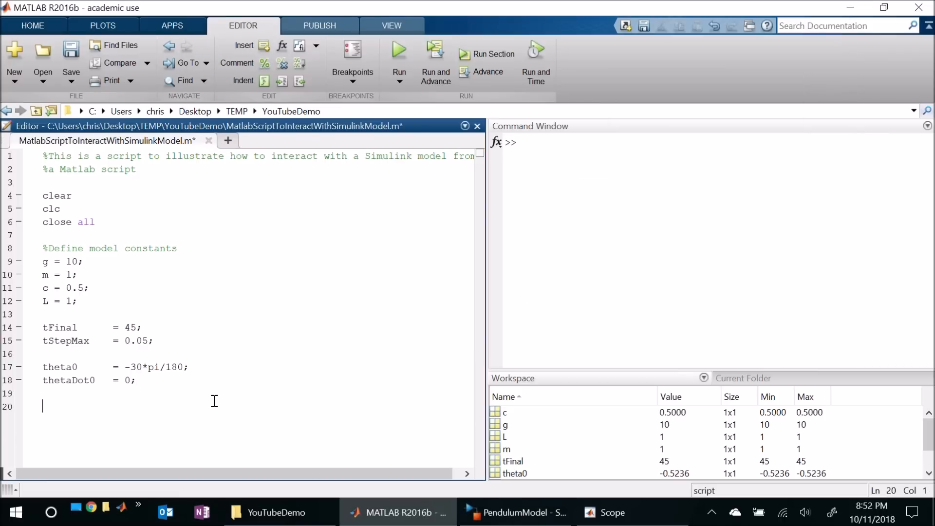
type("sim('")
key("ctrl+s")
Copy the model's file name from the YouTubeDemo folder and complete the call as sim('PendulumModel.slx')
left_click(264, 516)
left_click(527, 275)
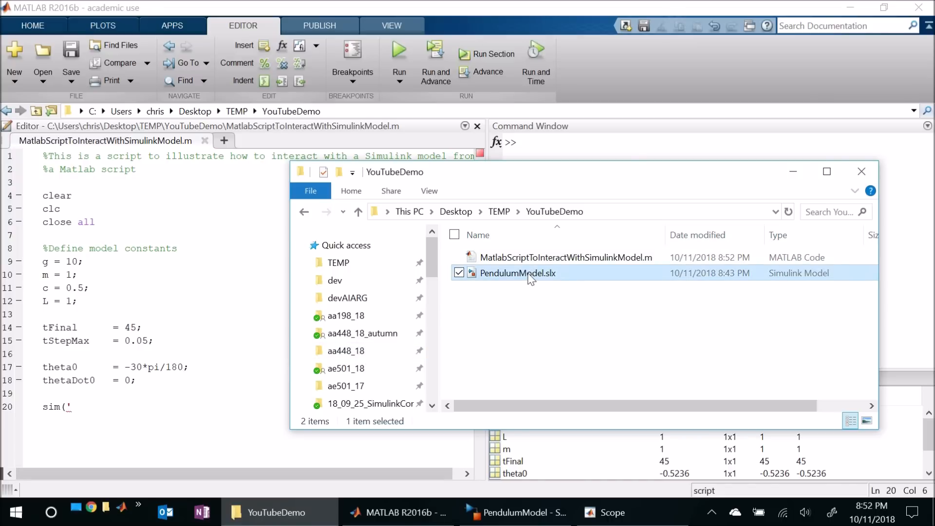
key("F2")
left_click_drag(564, 273, 440, 275)
key("ctrl+c")
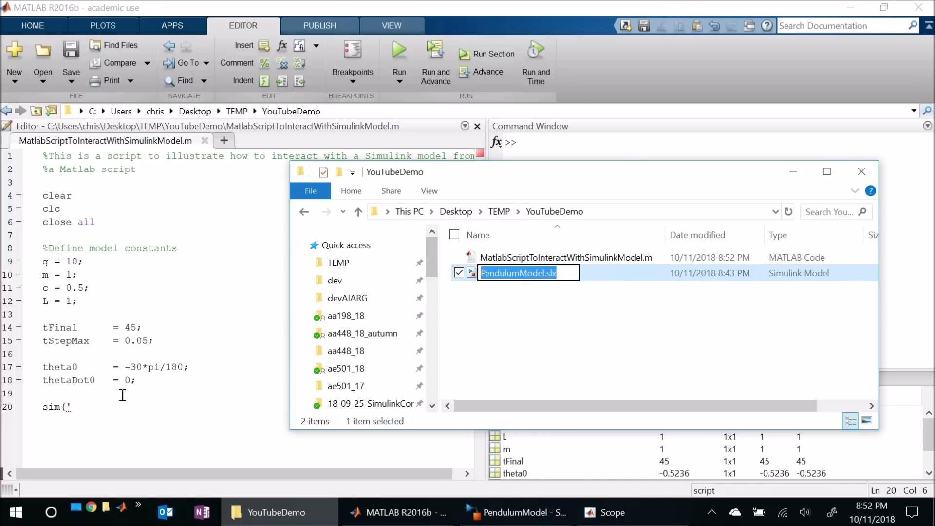
left_click(103, 405)
key("ctrl+v")
type("')")
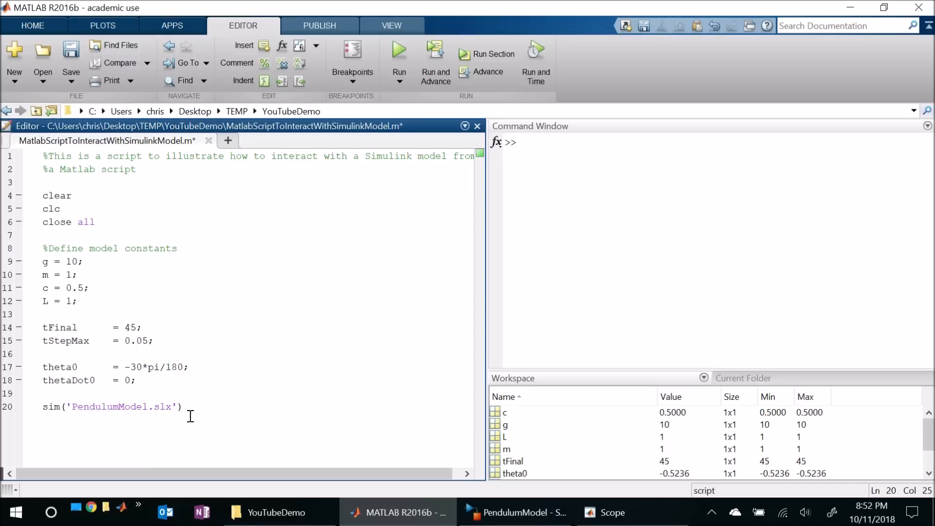
Change the theta0 definition to 0*pi/180 and save the script
left_click_drag(124, 368, 135, 368)
type("0")
key("BackSpace")
key("ctrl+s")
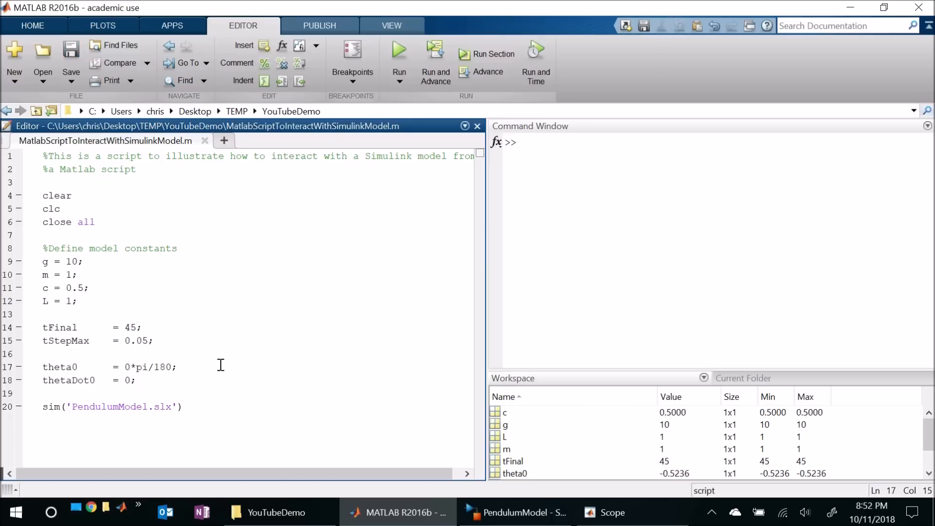
Undock the script editor, minimize the main MATLAB window, and arrange the editor and the Scope side by side
left_click(322, 223)
left_click_drag(114, 145, 370, 187)
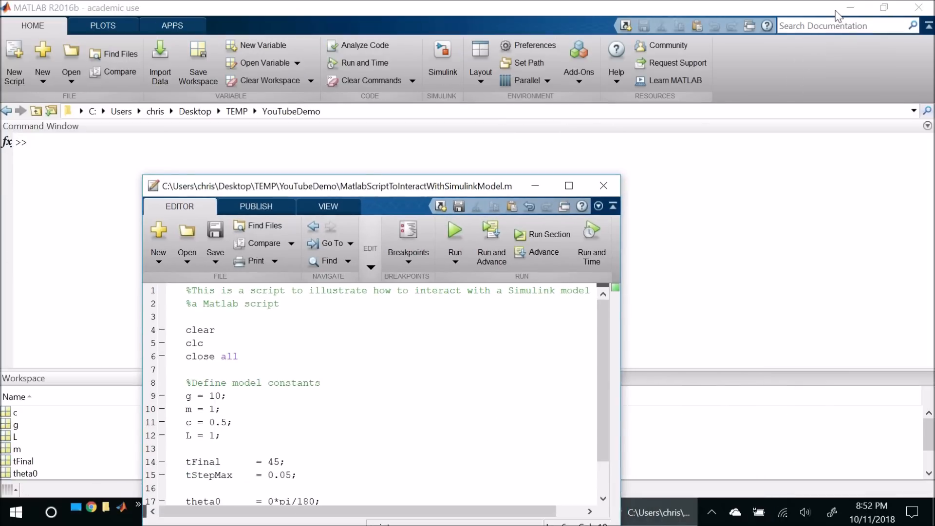
left_click(849, 7)
left_click_drag(366, 186, 218, 29)
left_click_drag(470, 375, 478, 482)
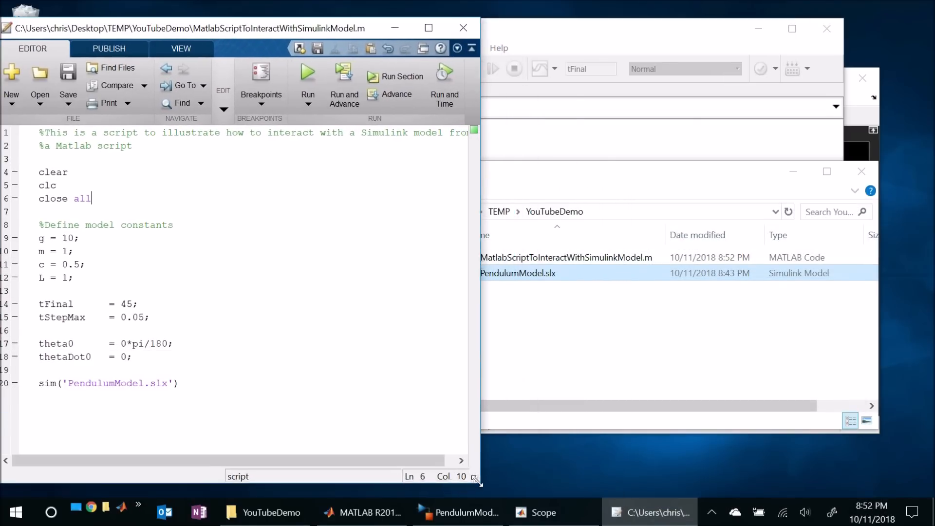
left_click(536, 512)
left_click_drag(641, 83, 679, 81)
Set a breakpoint on the sim line, run the script up to it, and continue execution to simulate the model
left_click(14, 383)
left_click(175, 278)
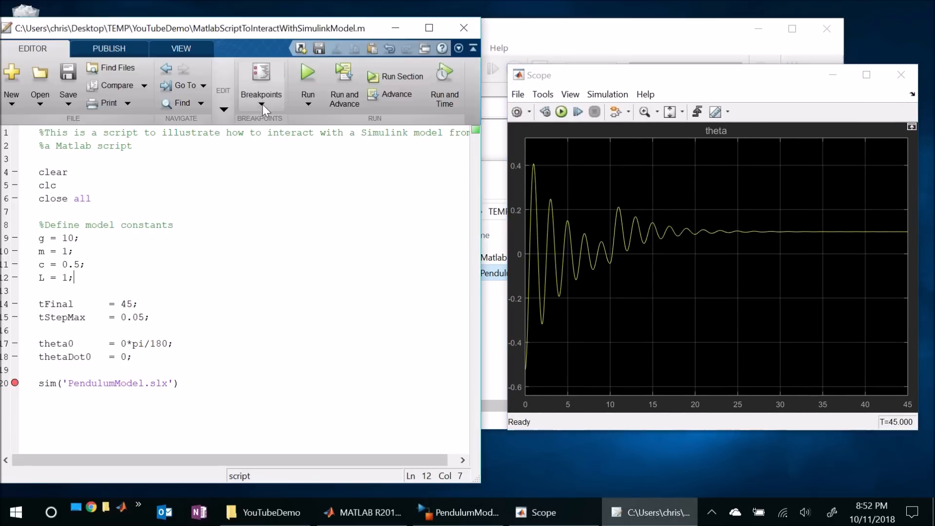
left_click(306, 71)
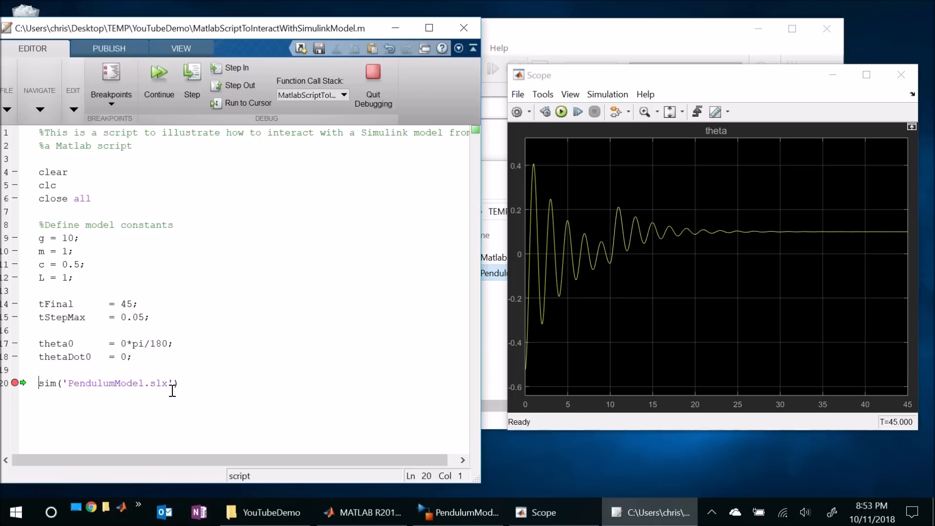
left_click(153, 78)
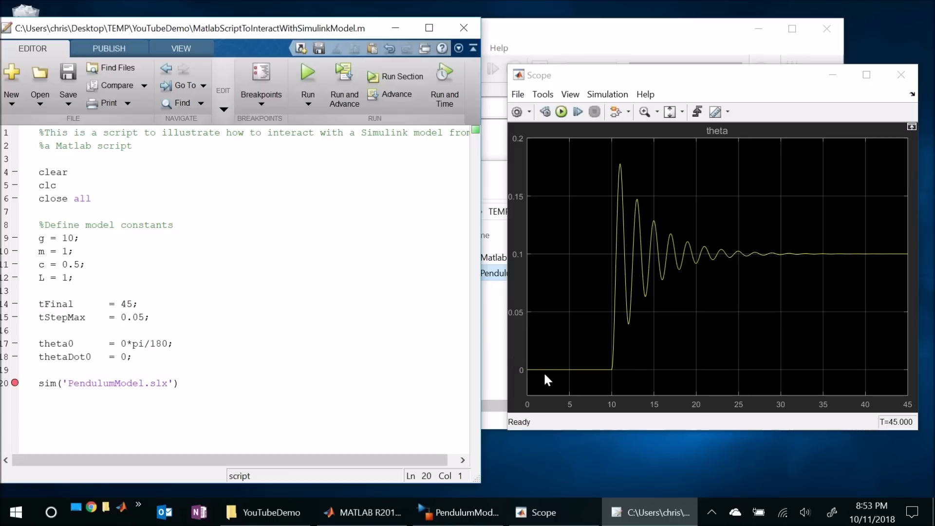
Close the Scope and the PendulumModel window, leaving the script editor open
left_click(906, 75)
right_click(508, 512)
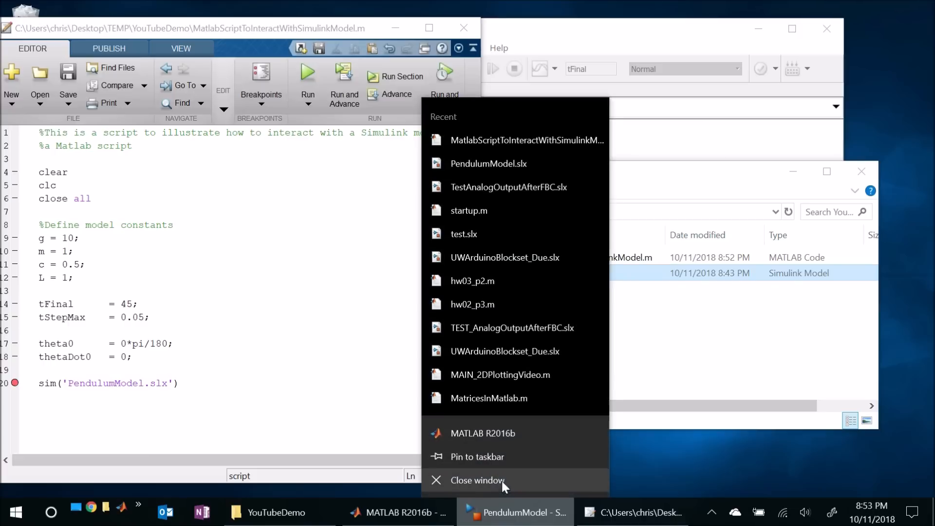
left_click(511, 516)
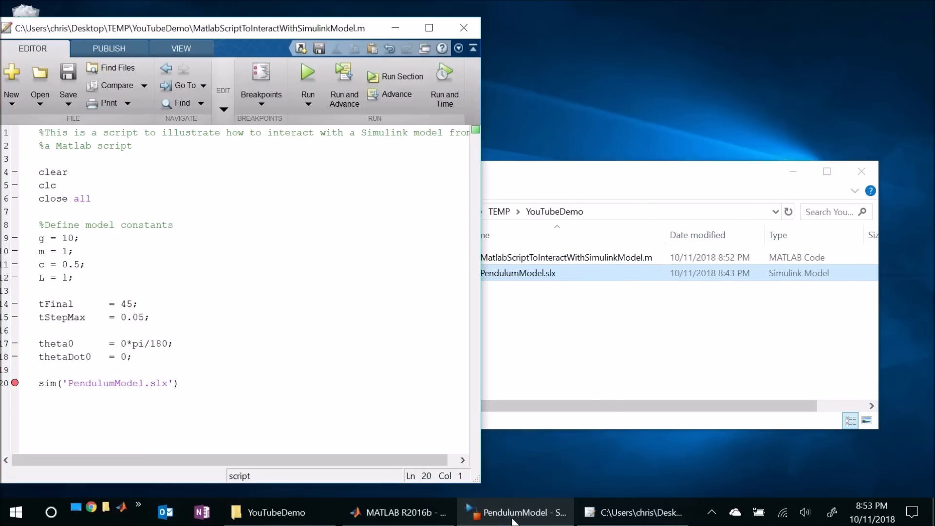
left_click(511, 517)
left_click(827, 29)
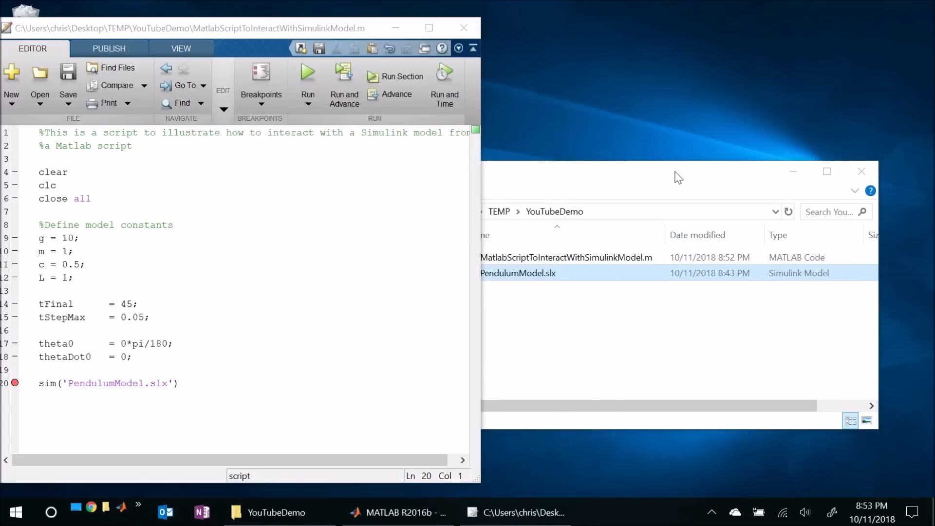
Remove the breakpoint from the sim line and dock the script editor back into the main MATLAB window
left_click(236, 362)
left_click(16, 383)
left_click(43, 370)
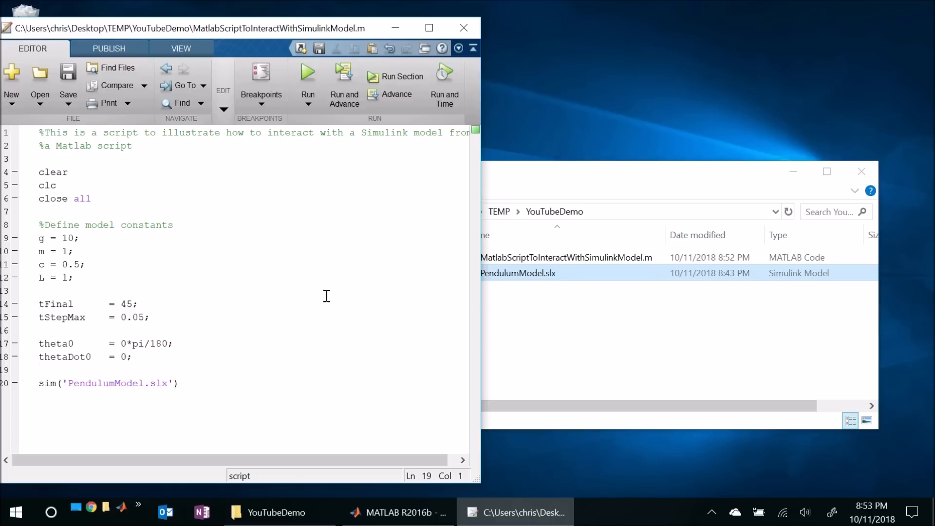
left_click(248, 408)
left_click(458, 48)
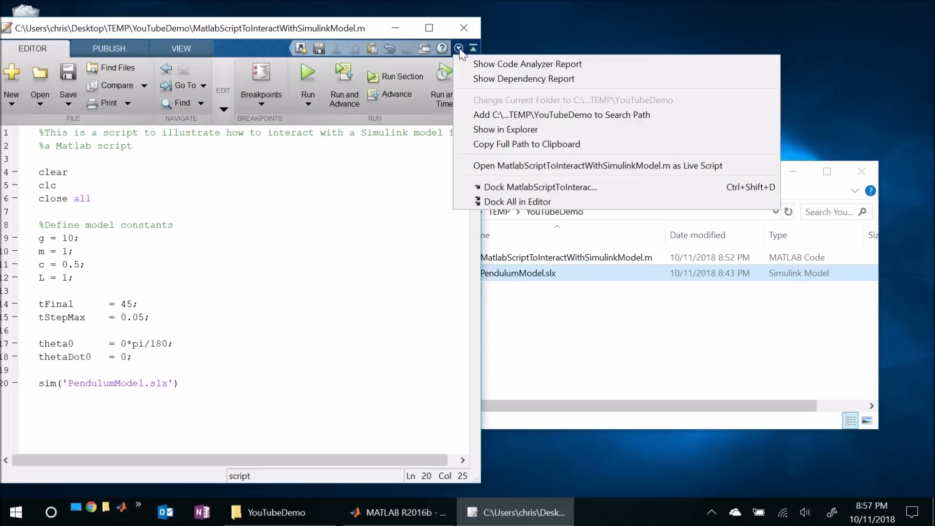
left_click(535, 202)
left_click(219, 273)
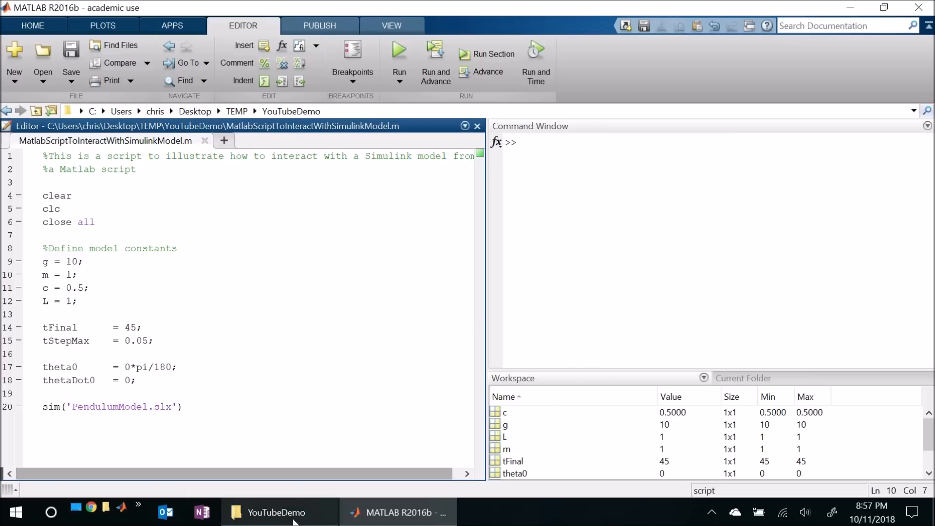
Open PendulumModel.slx from the current folder and bring its block diagram in front of the Scope
left_click(763, 377)
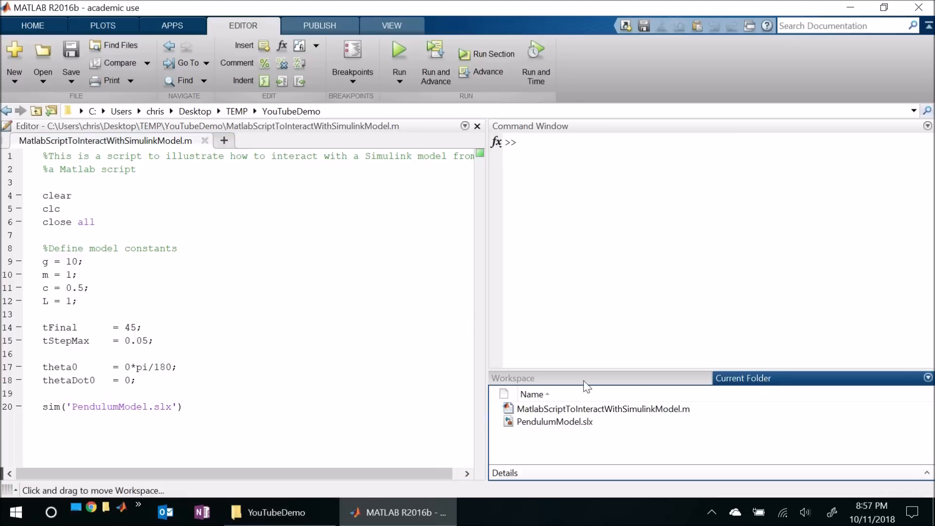
left_click(536, 423)
double_click(535, 423)
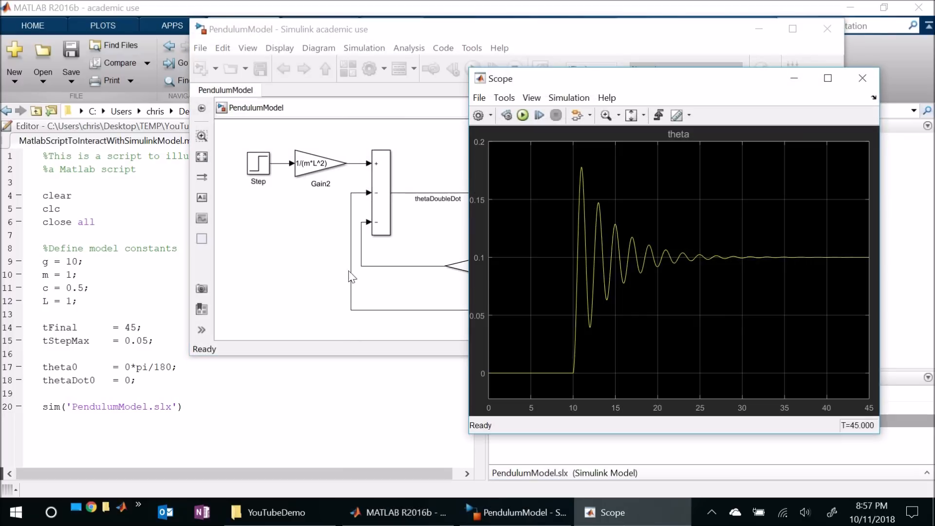
left_click(264, 239)
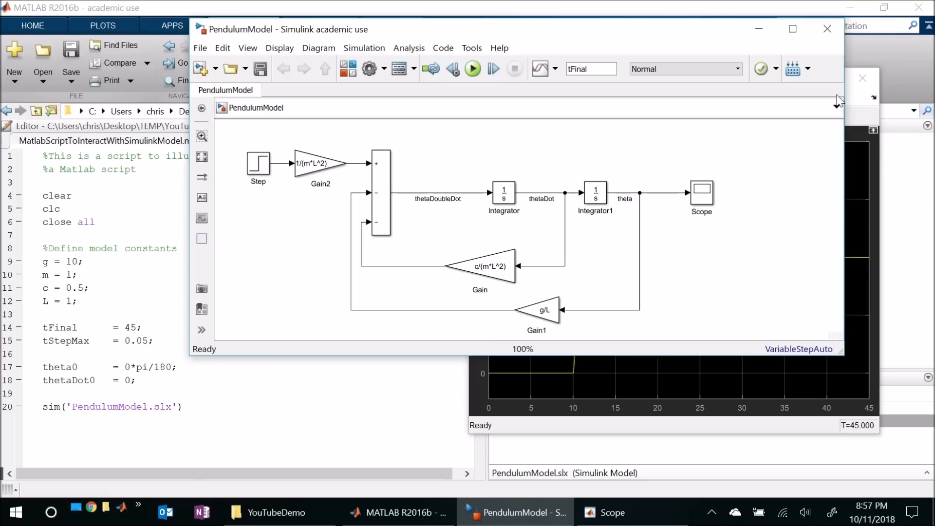
left_click(264, 186)
left_click(601, 200)
left_click(510, 203)
left_click(592, 128)
Add an Out1 block from the Simulink Sinks library above the Scope and branch the theta signal into it
left_click(352, 71)
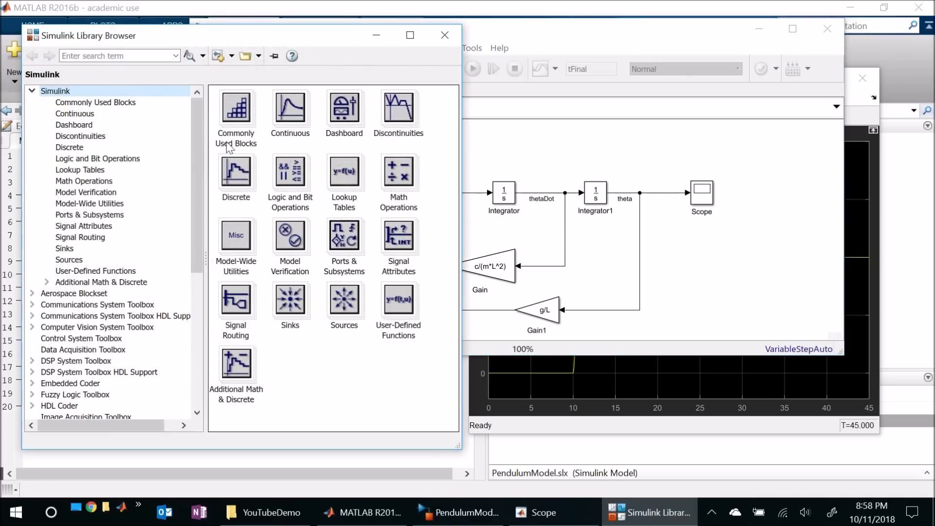
left_click(78, 248)
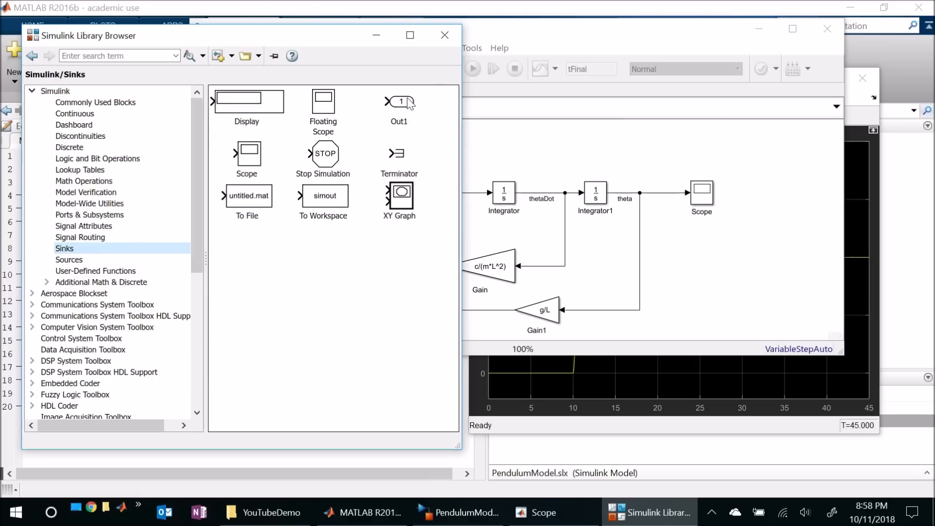
left_click(401, 115)
left_click_drag(399, 106, 688, 146)
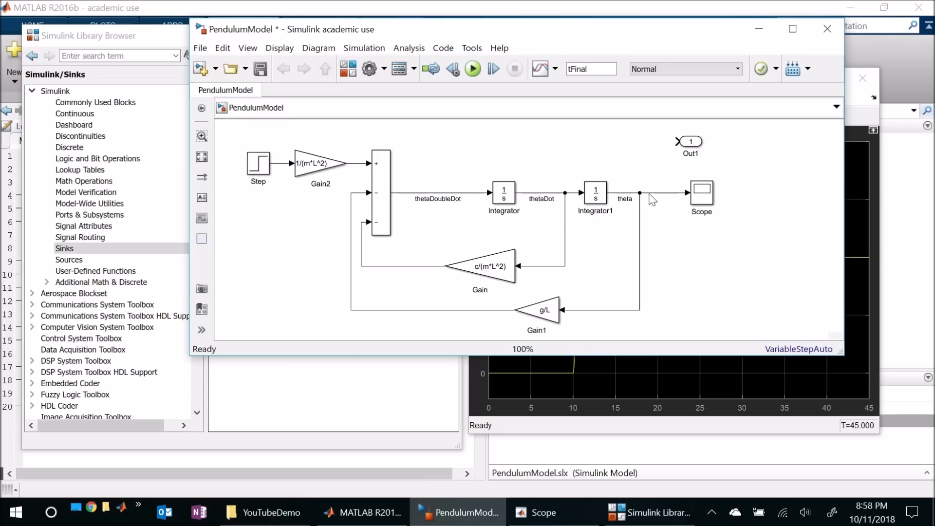
mouse_move(650, 193)
left_mouse_down()
mouse_move(684, 148)
mouse_move(705, 144)
left_mouse_up()
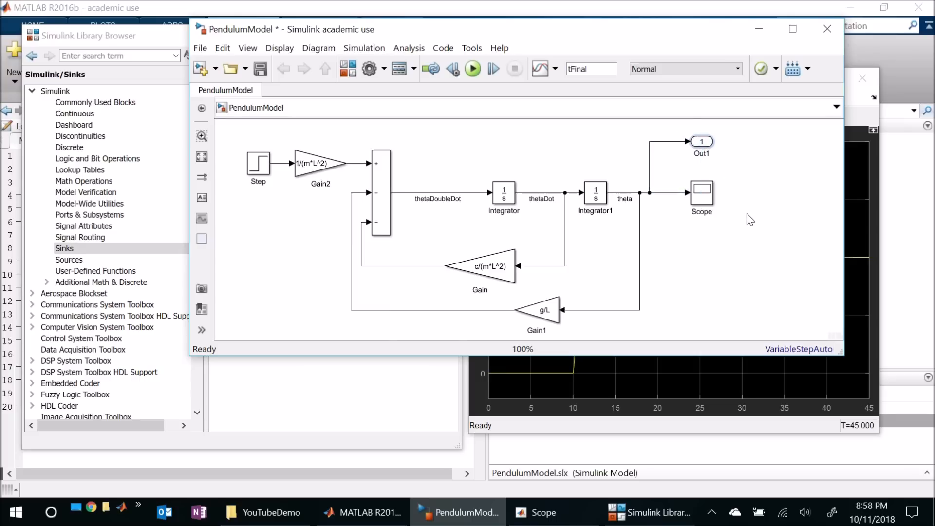
Save the pendulum model and close the Scope, model and Simulink Library Browser windows
left_click(260, 69)
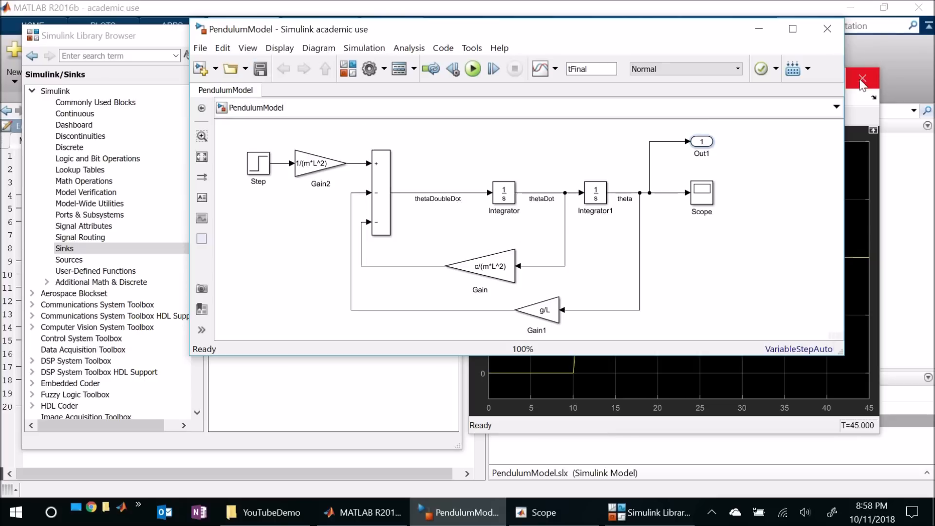
left_click(862, 78)
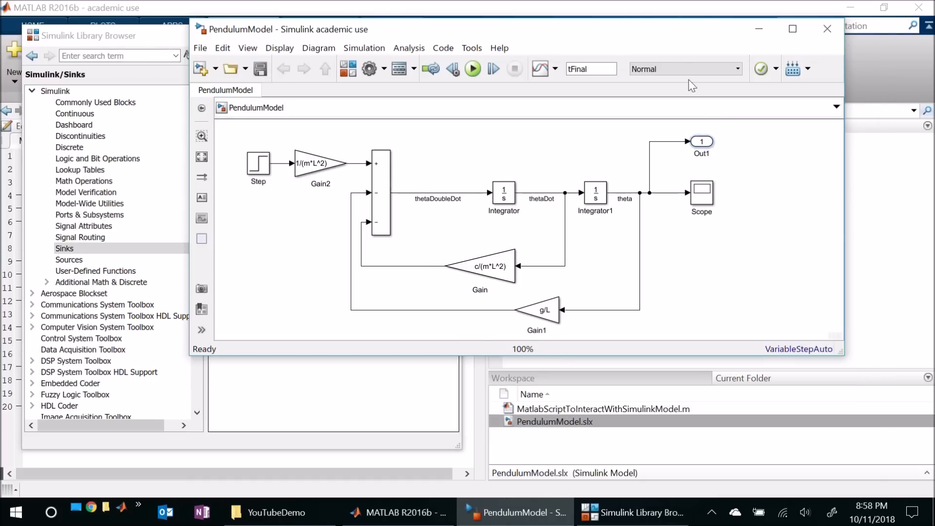
left_click(831, 32)
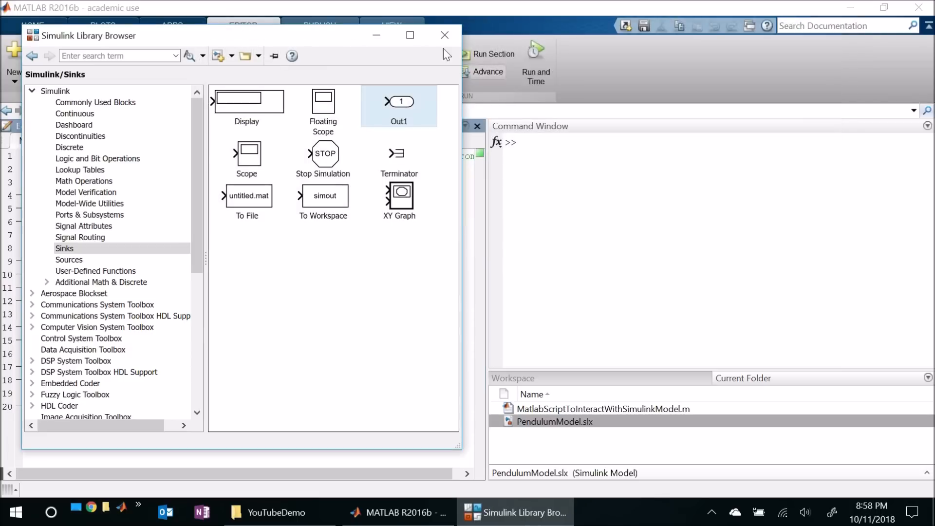
left_click(447, 32)
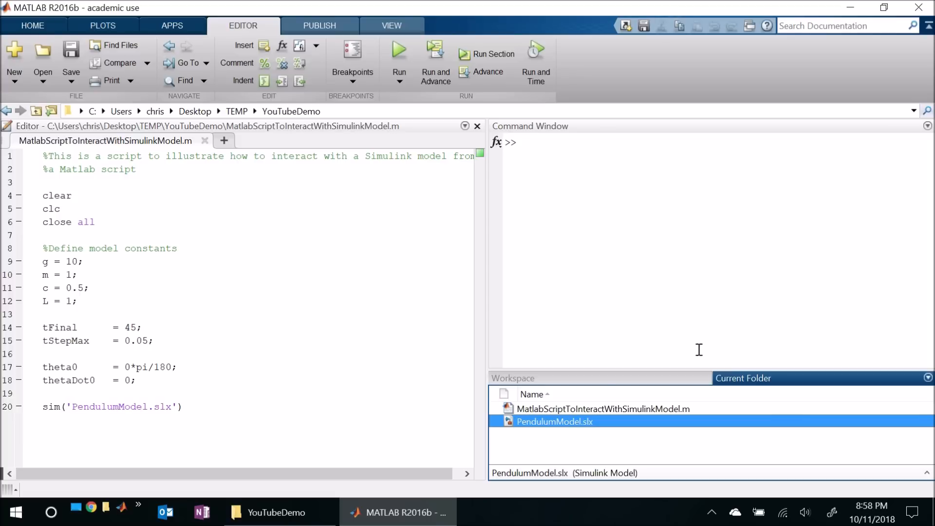
Show the workspace variables in an enlarged area and run the script
left_click(589, 382)
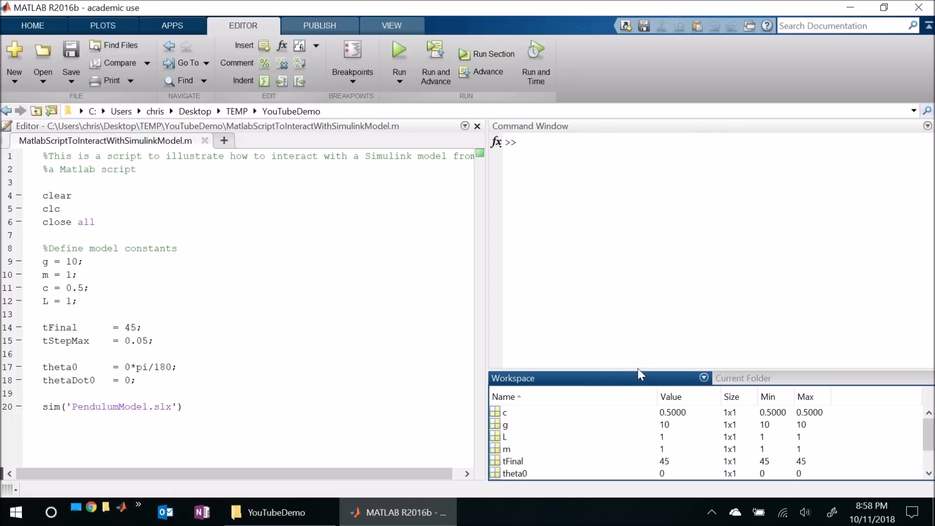
left_click_drag(638, 369, 646, 312)
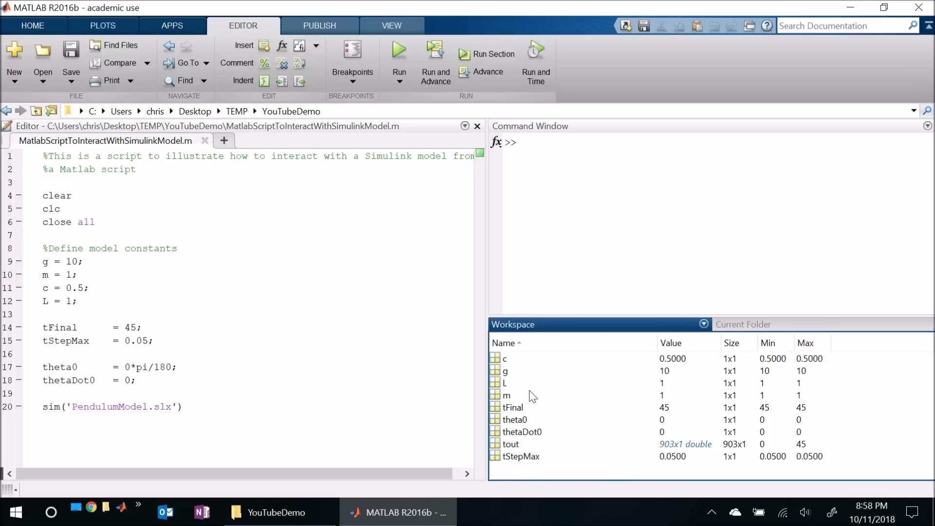
left_click_drag(556, 318, 556, 310)
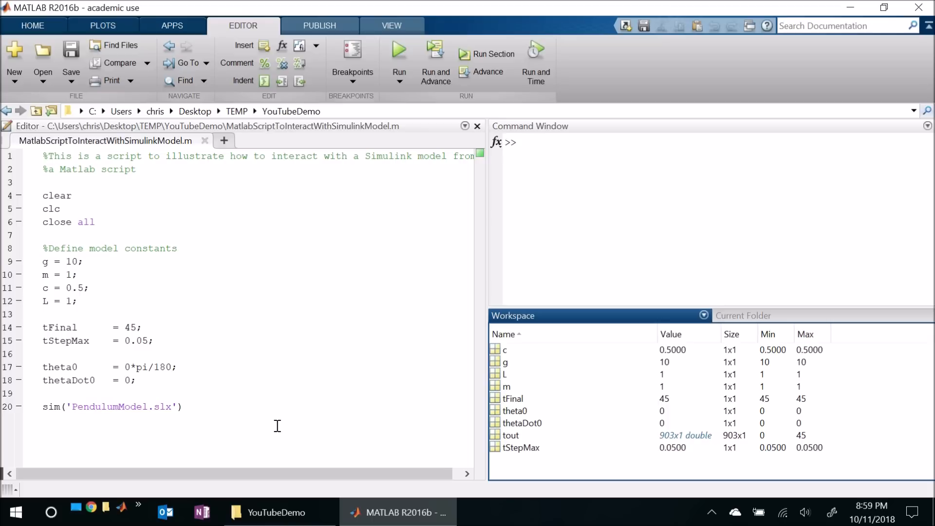
left_click(399, 62)
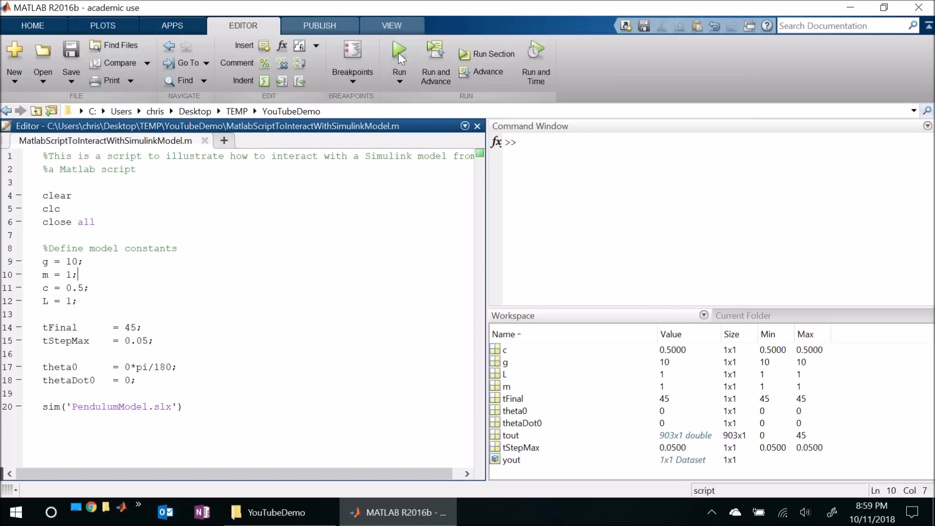
Display the yout variable in the Command Window and examine its characteristics and elements
left_click(508, 462)
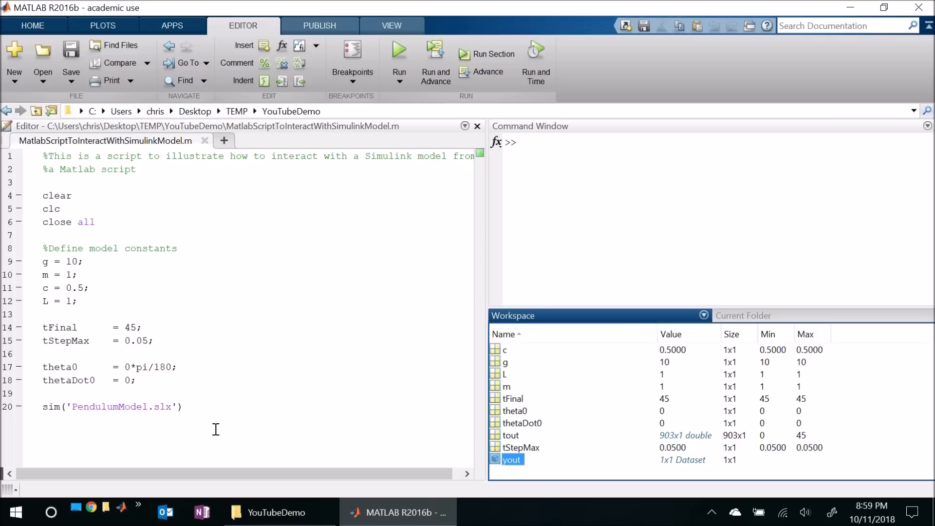
left_click(624, 252)
type("yout")
key("Return")
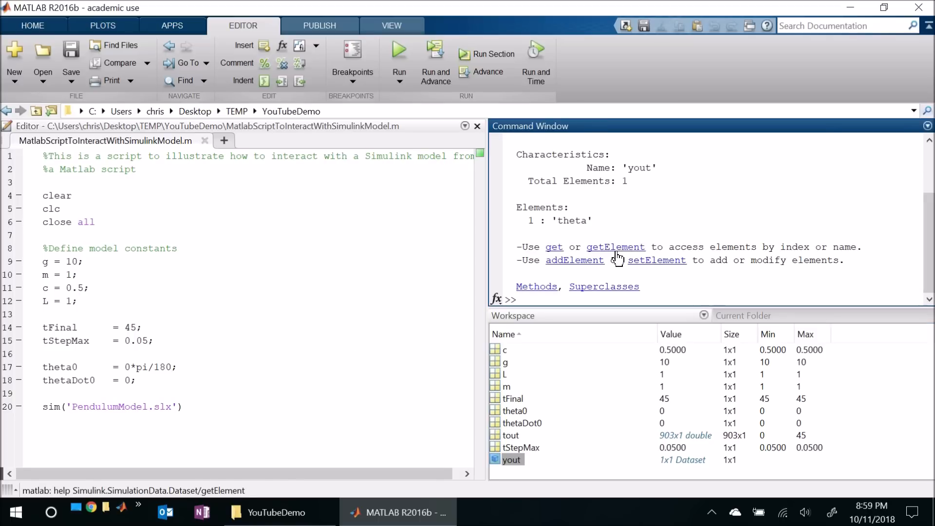
scroll(653, 265, "up", 2)
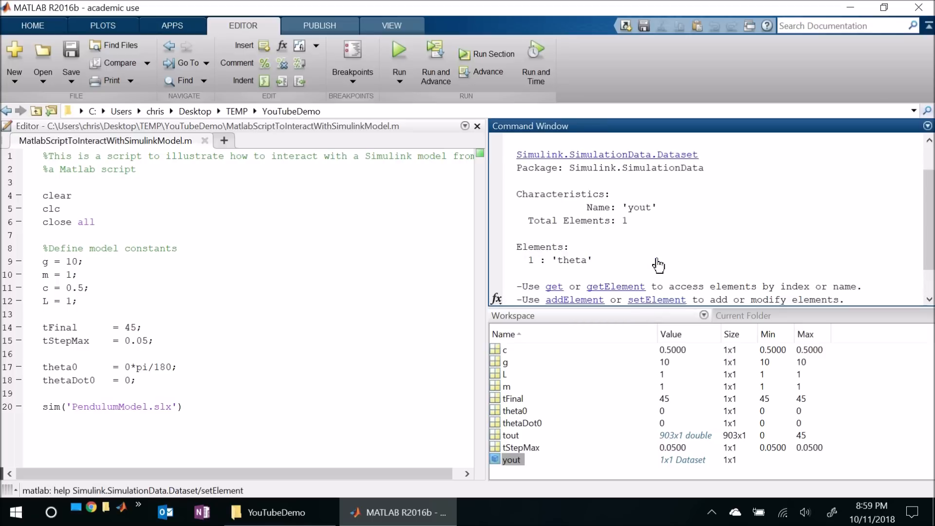
scroll(653, 265, "down", 1)
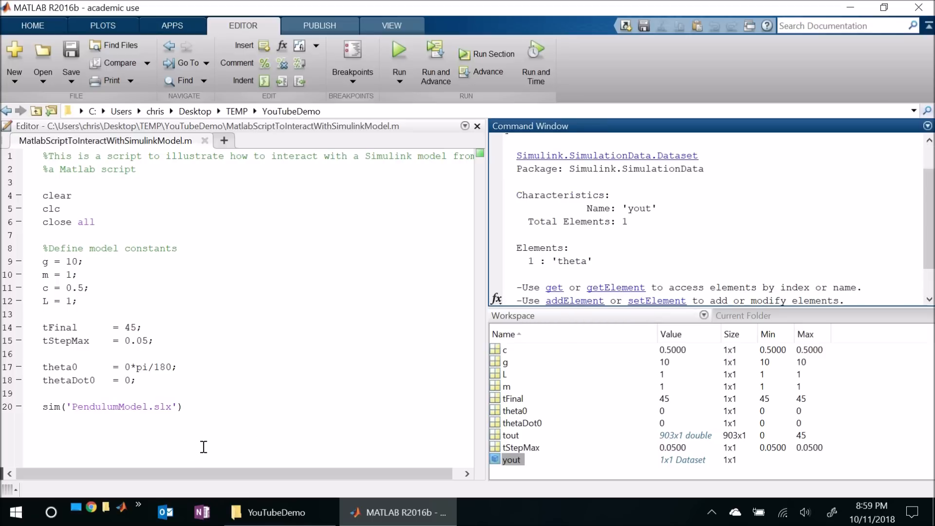
Insert the comment "%Run the Simulink model using the 'sim' command" directly above the sim line
left_click(227, 433)
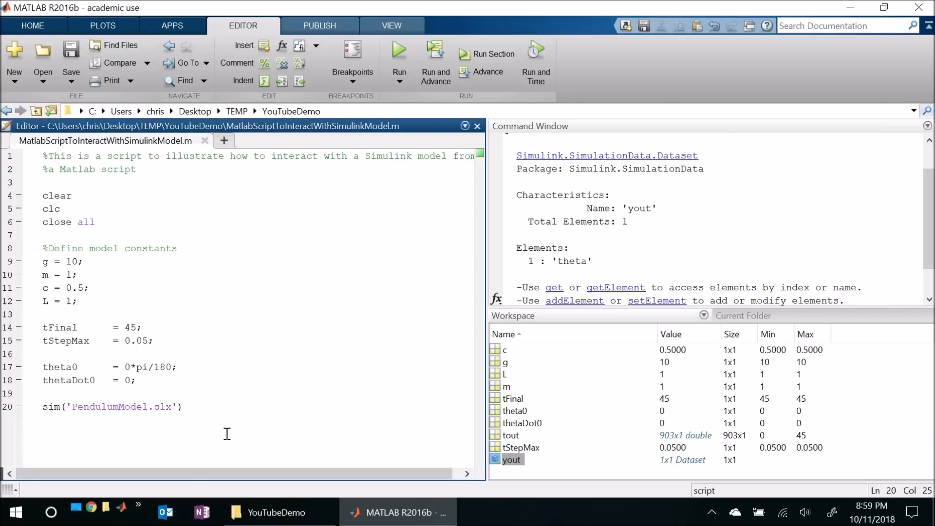
key("Up")
key("Return")
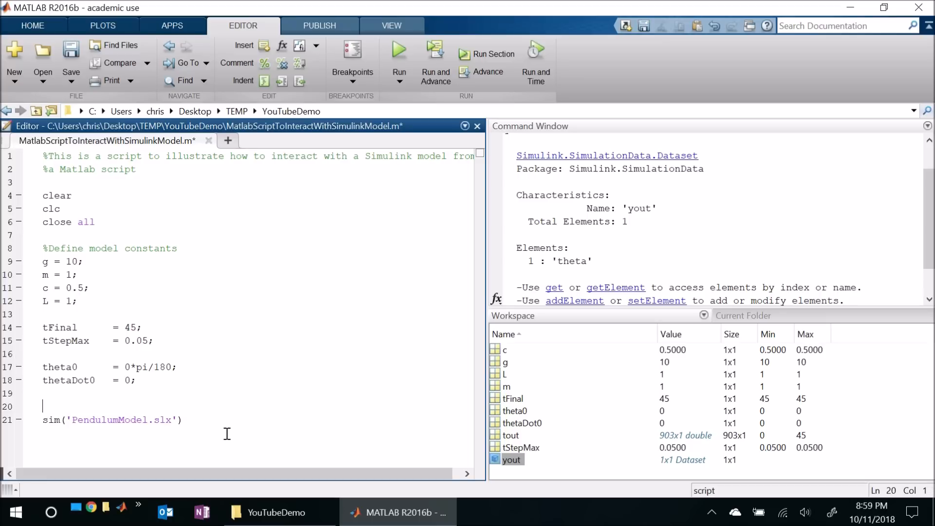
type("%Run the Simulink model via")
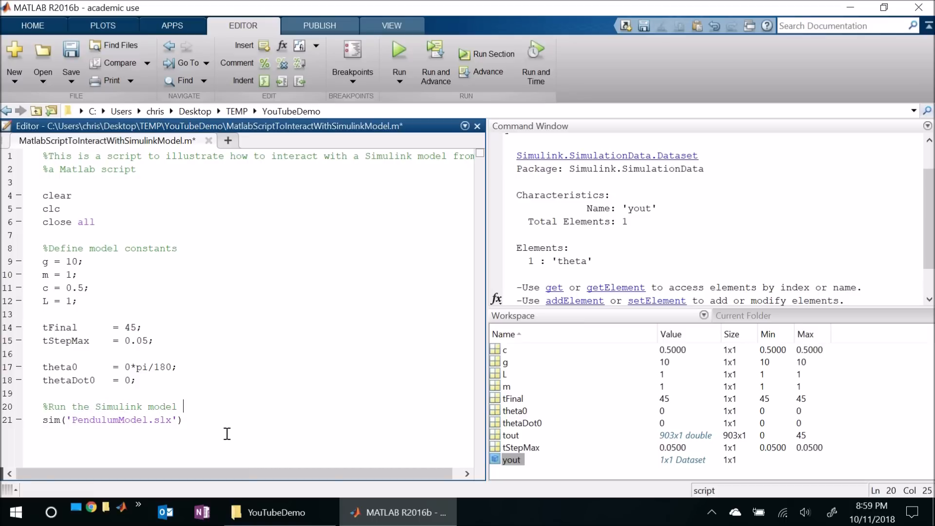
key("BackSpace")
key("BackSpace")
key("BackSpace")
key("BackSpace")
type("using the 'sim' command")
Add the comment "%Extract the data generated by the Simulink model" below the sim line after a blank line, followed by a new line
key("Down")
key("Return")
key("Return")
type("%Extract teh data")
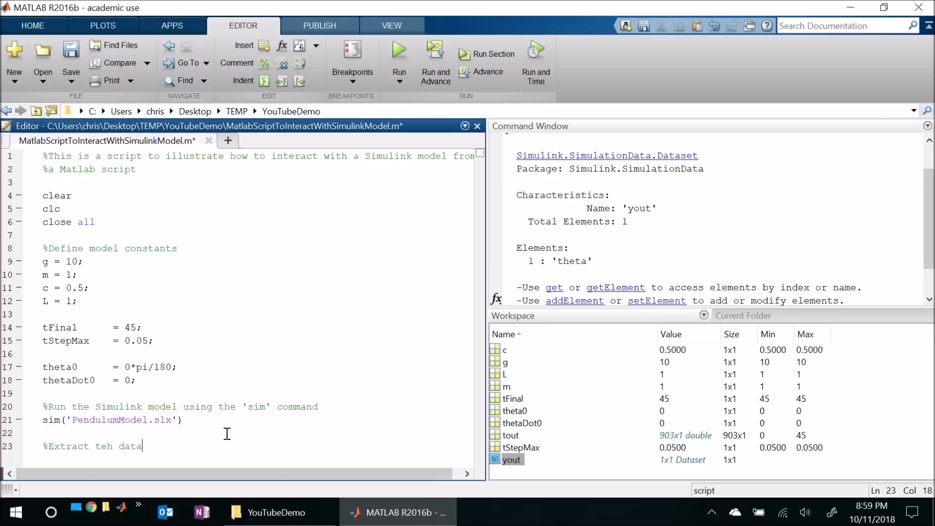
key("BackSpace")
key("BackSpace")
key("BackSpace")
key("BackSpace")
key("BackSpace")
key("BackSpace")
type("he data generated by the Smiul")
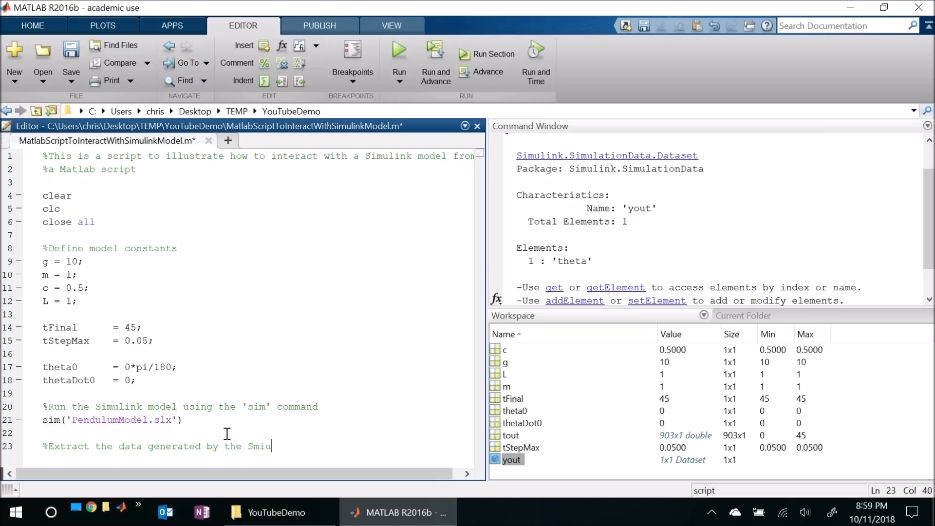
key("BackSpace")
key("BackSpace")
key("BackSpace")
type("imulink model")
key("Return")
scroll(230, 407, "right", 1)
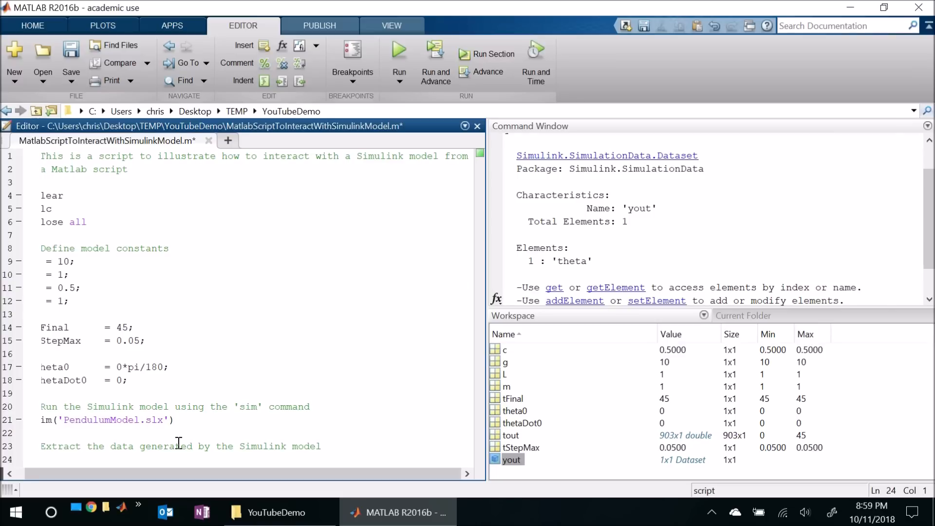
scroll(161, 455, "left", 1)
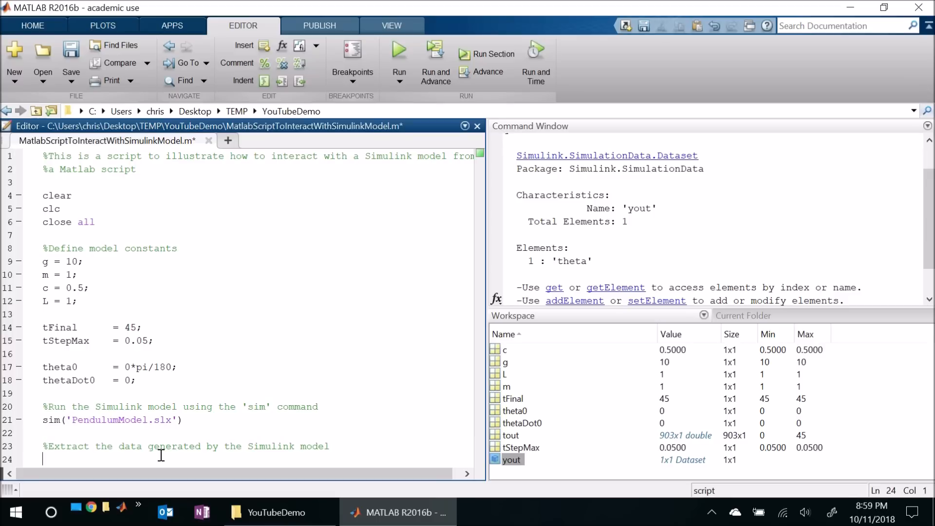
Reopen PendulumModel.slx, close its Scope, and inspect the Out1 block and the theta signal feeding it
left_click(752, 315)
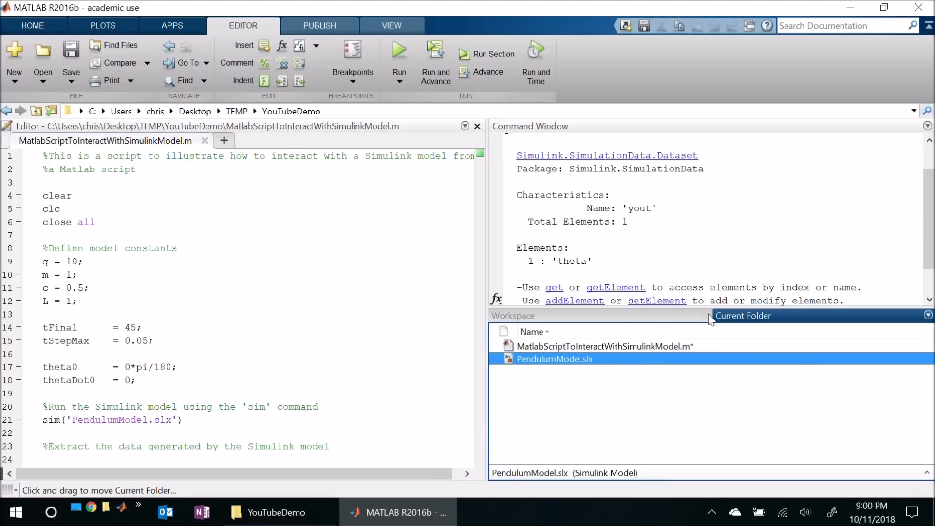
double_click(544, 359)
double_click(633, 319)
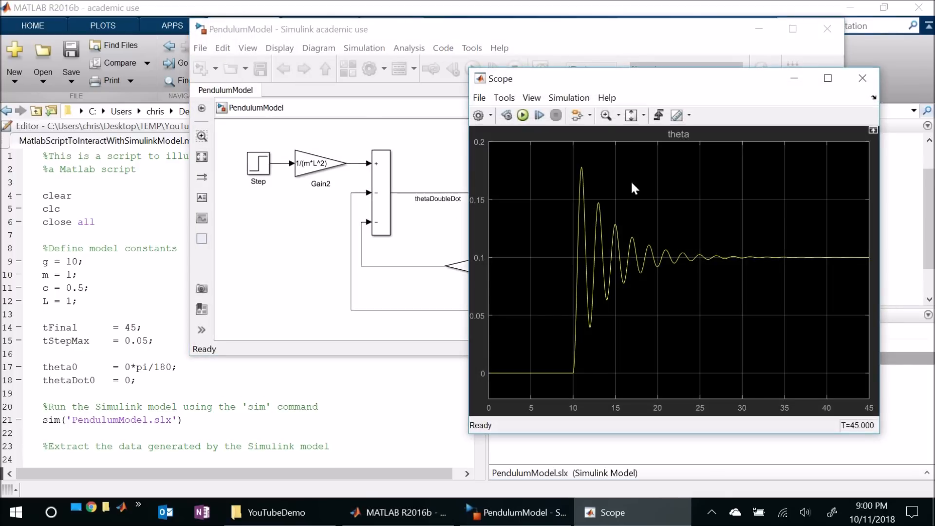
left_click(862, 82)
left_click(694, 143)
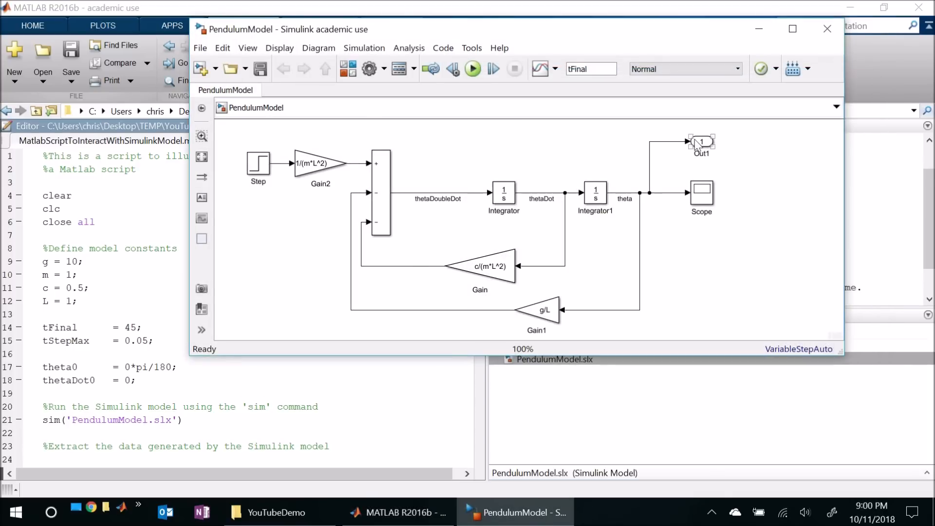
left_click(628, 200)
Check the elements listed for yout in the Command Window and return to the empty line below the extraction comment
left_click(927, 224)
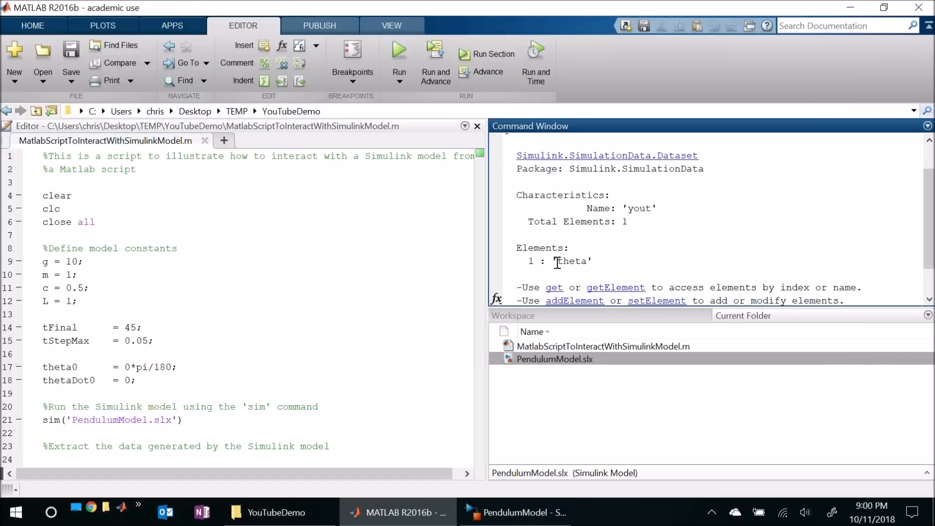
left_click(573, 261)
scroll(687, 262, "down", 1)
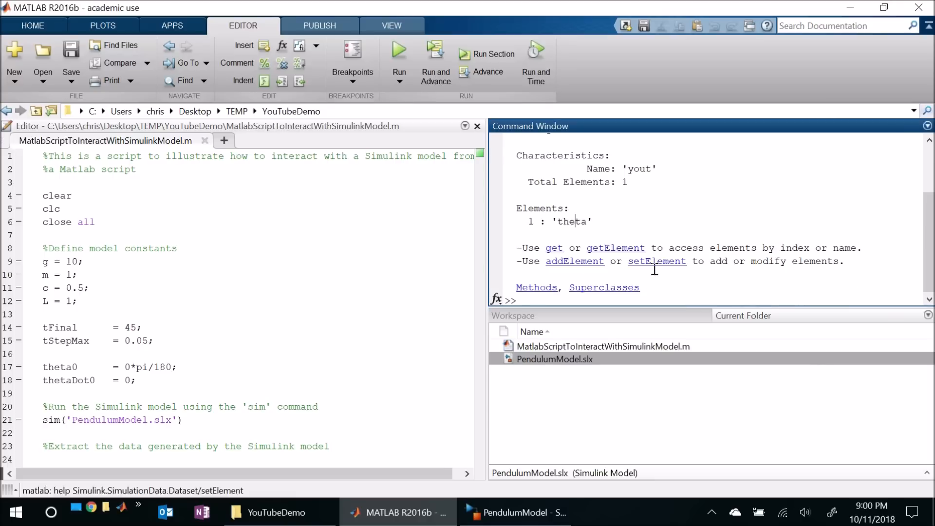
left_click(206, 458)
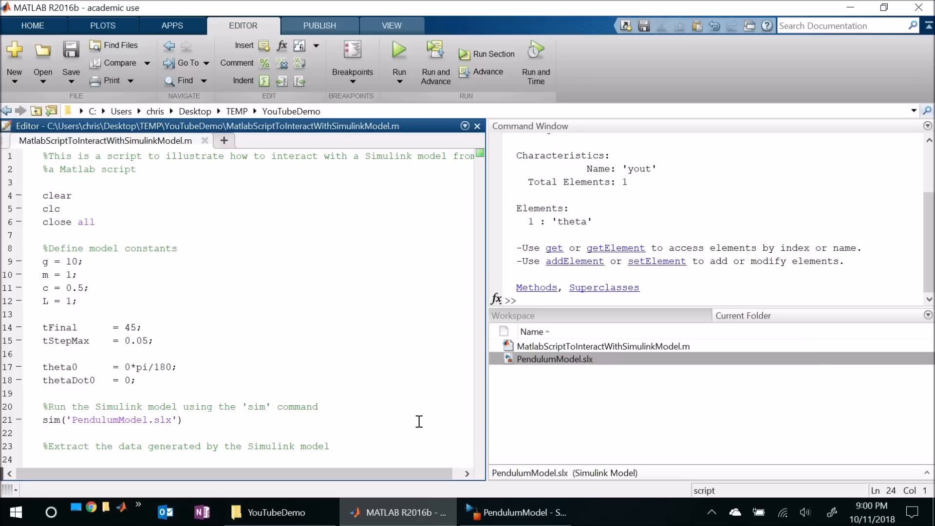
Below the extraction comment, add the line thetaSignal = yout.getElement('theta'); and start a new line
type("thetaSignal ")
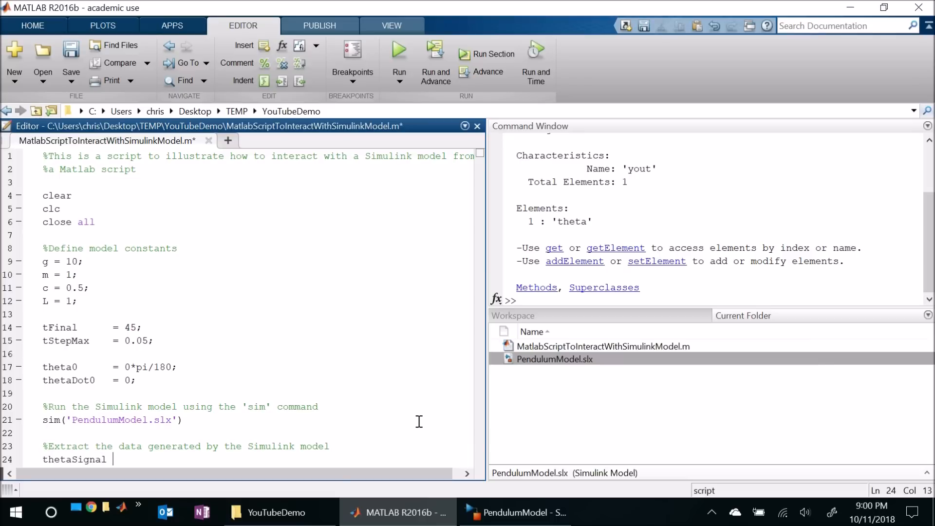
type("= yout.getElement('theta');")
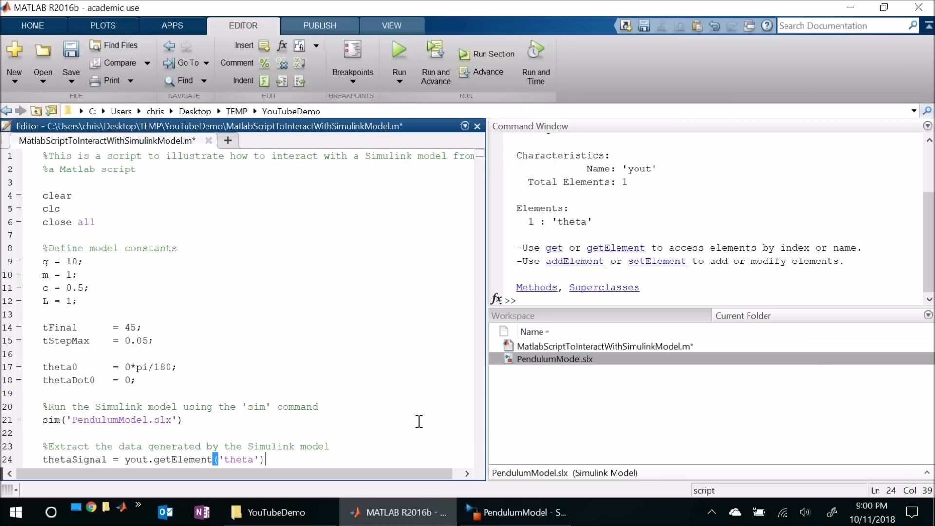
key("Return")
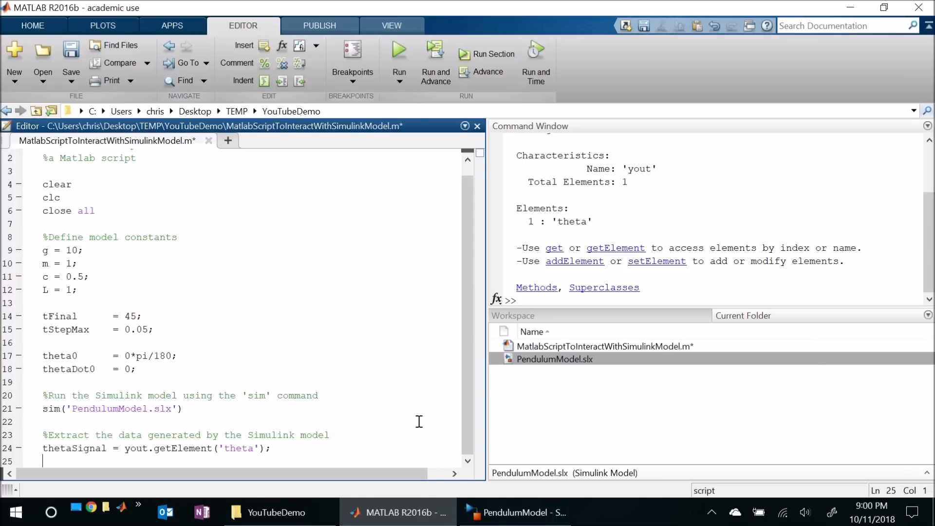
Add the lines t = thetaSignal.Values.Time; and theta = thetaSignal.Values.Data; to extract the time and angle vectors
type("t = thetaSignal.Values.Time;")
key("Return")
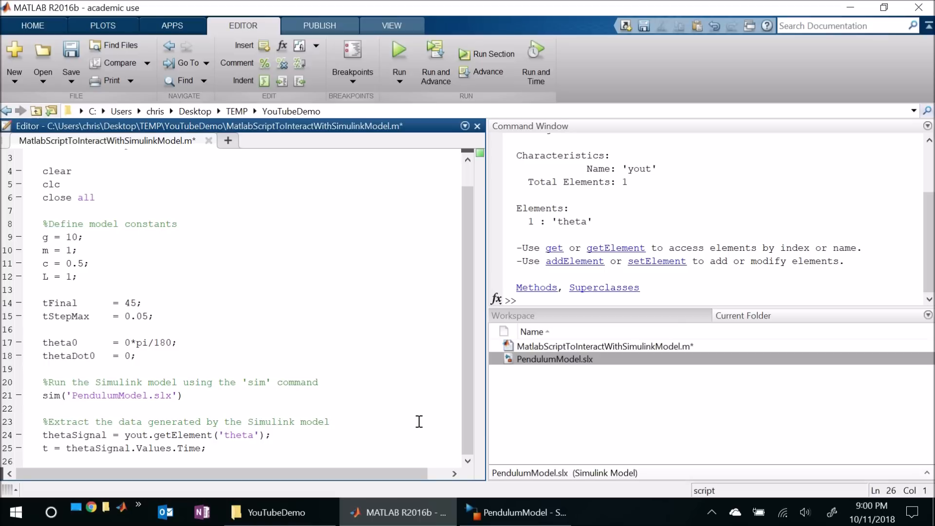
type("theta = thetaSig")
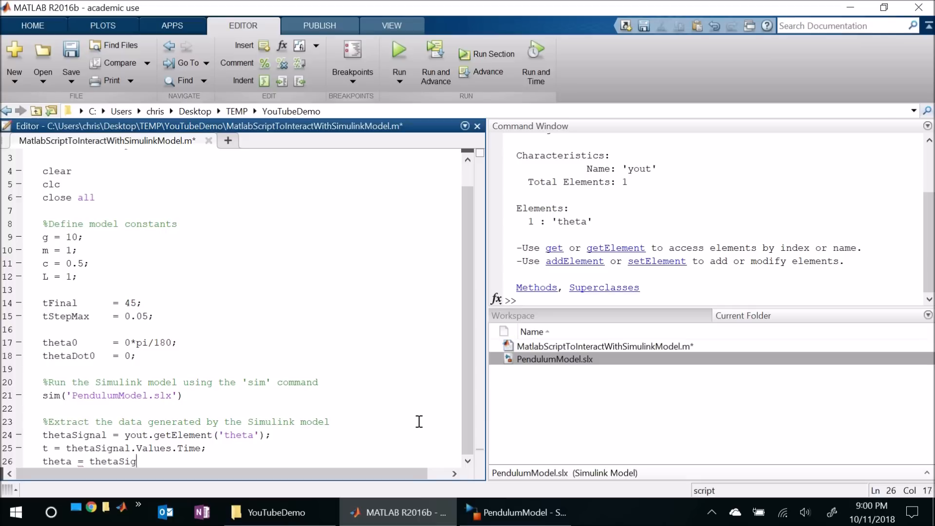
type("nal.Values.Data")
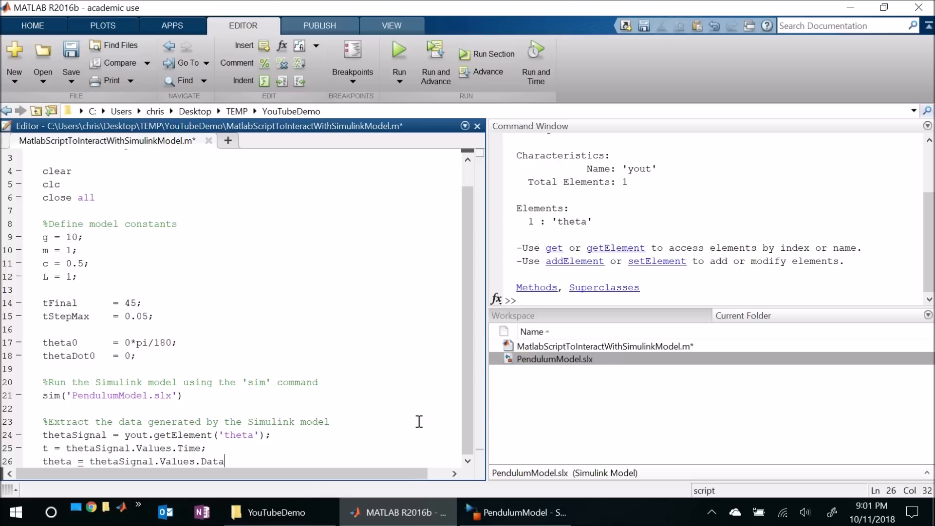
type(";")
Run the script and check the sizes of the t and theta variables in the Workspace
left_click(396, 50)
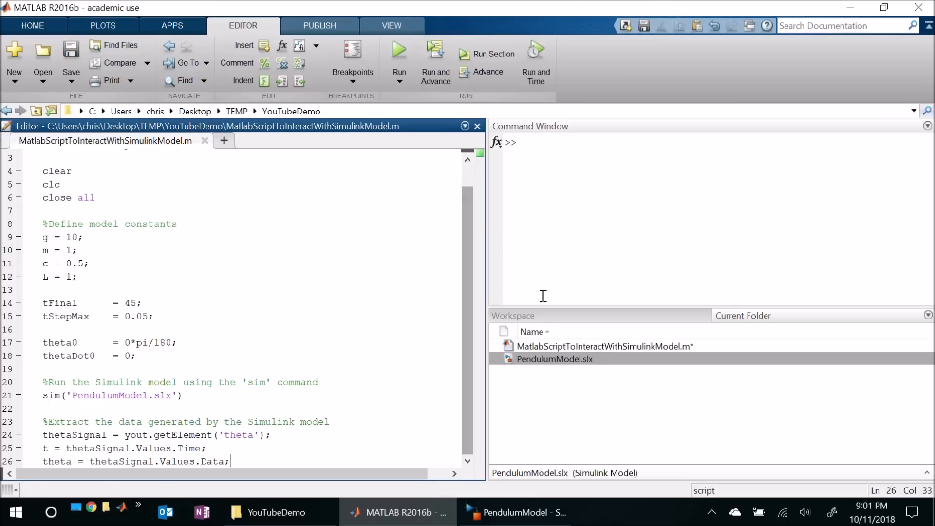
left_click(539, 317)
left_click(514, 425)
left_click(506, 399, "ctrl")
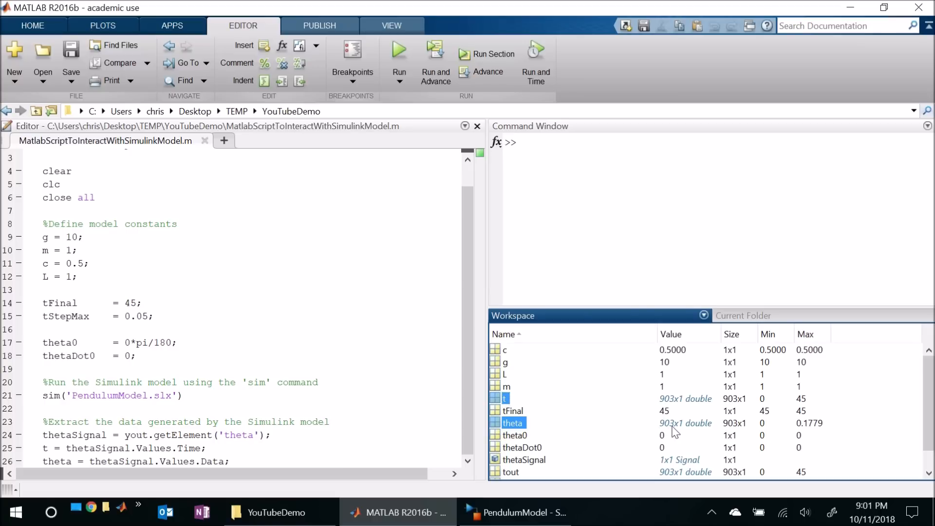
After a blank line below the theta assignment, add the lines figure and plot(t, theta), followed by a new line
left_click(266, 462)
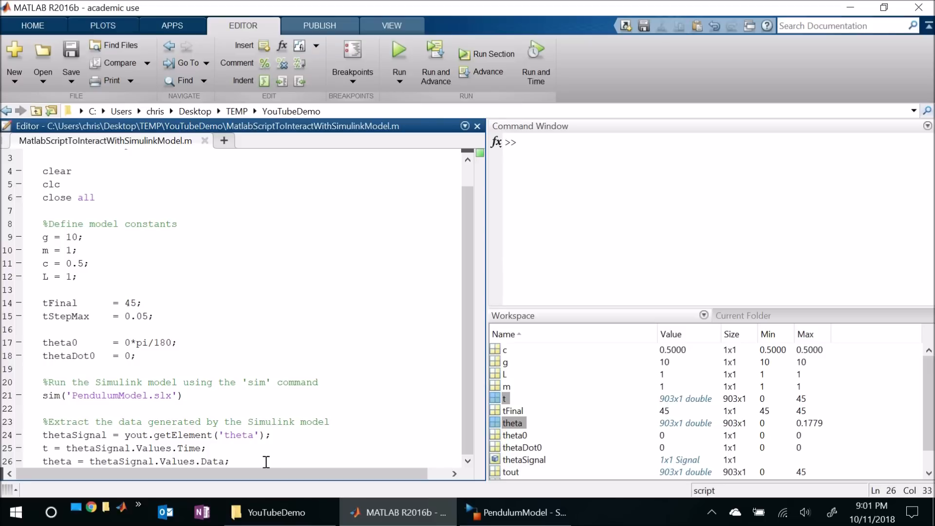
key("Return")
key("Return")
type("figure")
key("Return")
type("plot(t, theta)")
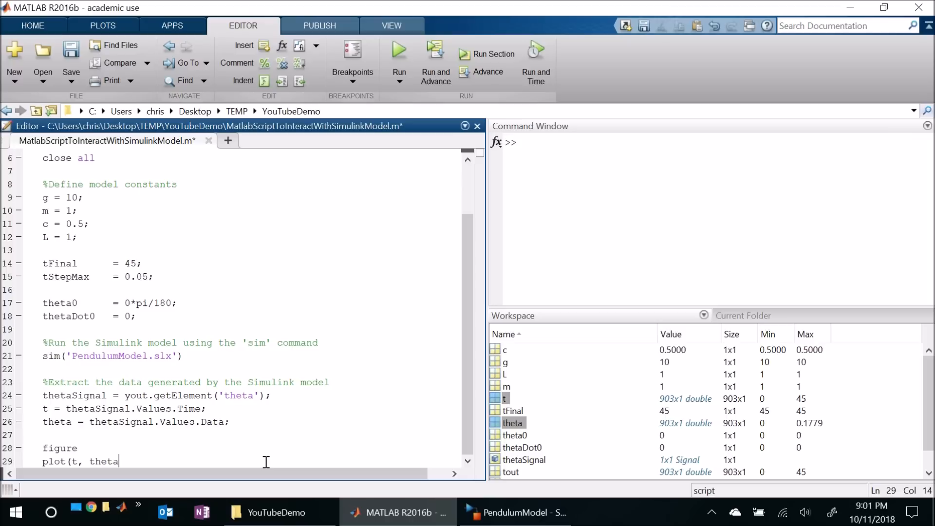
key("Return")
Label the plot axes with xlabel('t (seconds)') and ylabel('\theta (rad)') on separate lines
type("xlabel('t (seconds)')")
key("Return")
type("ylabel")
key("BackSpace")
key("BackSpace")
key("BackSpace")
key("BackSpace")
key("BackSpace")
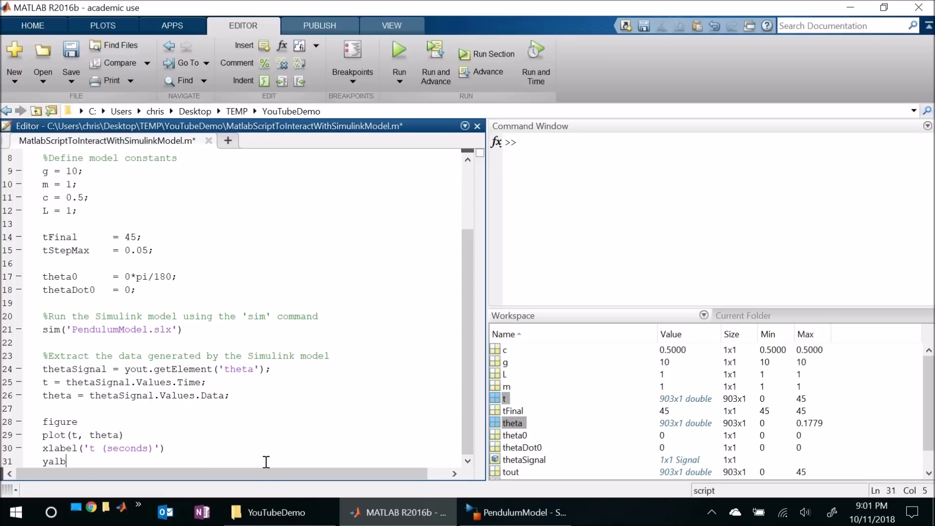
type("label('\\theta (rad)')")
key("Return")
Add grid on and title('Data generated by the Simulink model') to the script and save it
type("gird")
key("BackSpace")
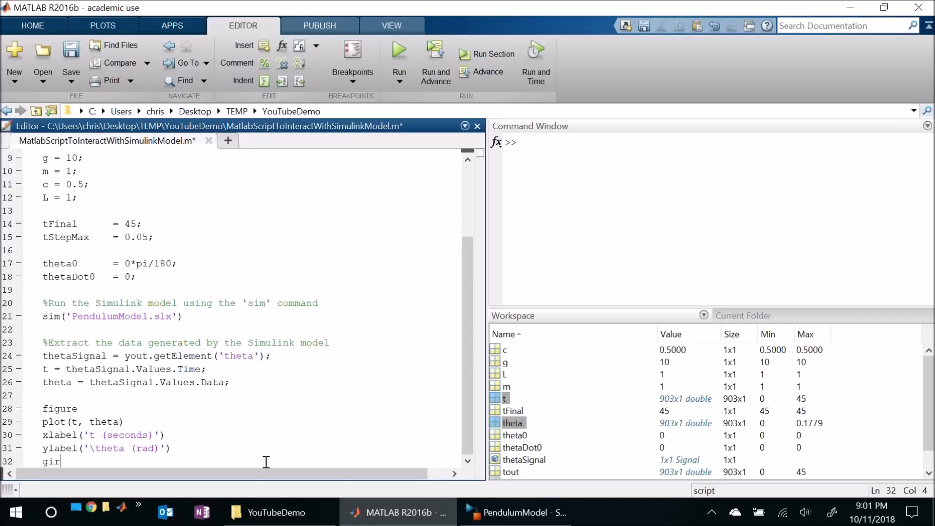
key("BackSpace")
type("rid on")
key("Return")
type("title(")
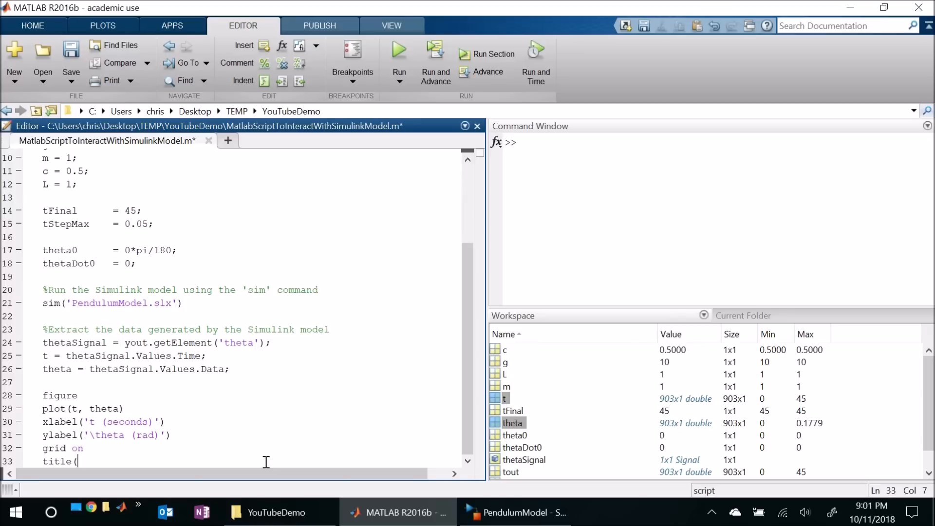
type("'Data generated by the Sim")
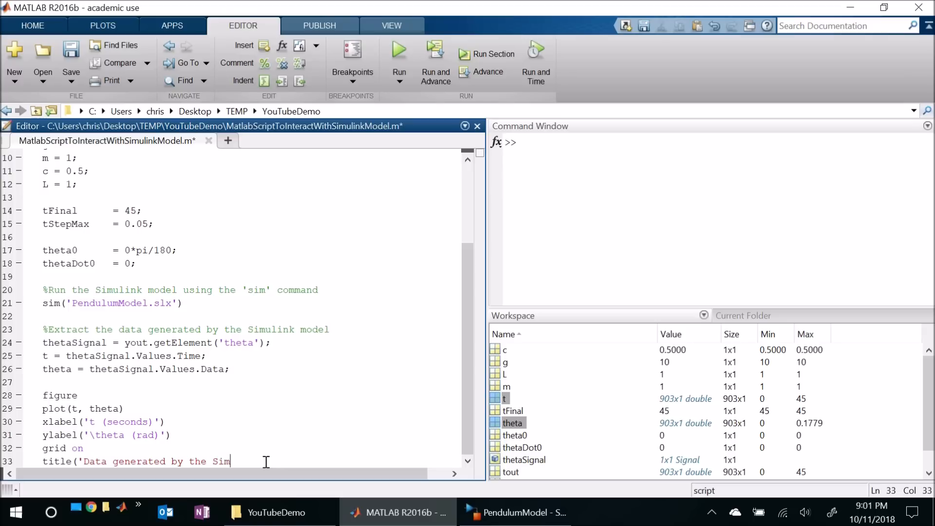
type("ulink model')")
key("Return")
key("Return")
key("ctrl+s")
Run the script and examine the first peak of the theta curve in Figure 1
left_click(401, 49)
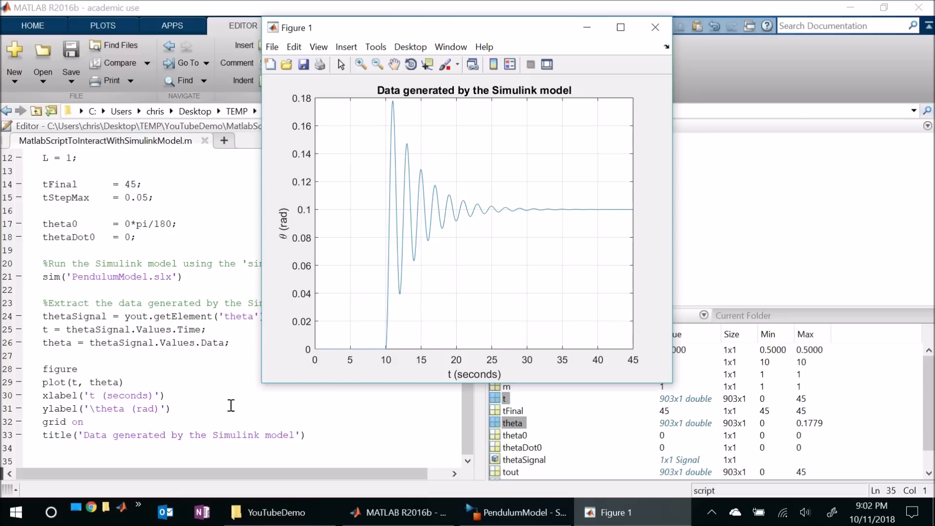
left_click(132, 355)
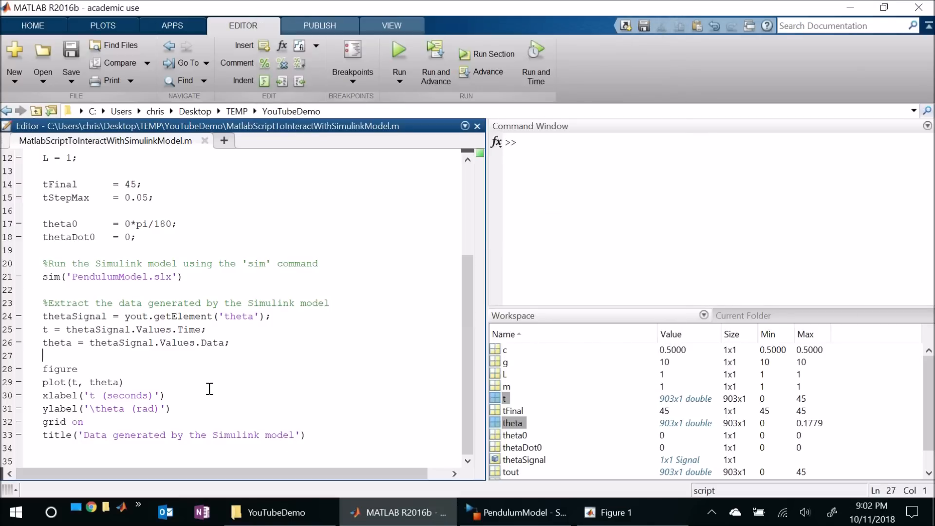
key("alt+Tab")
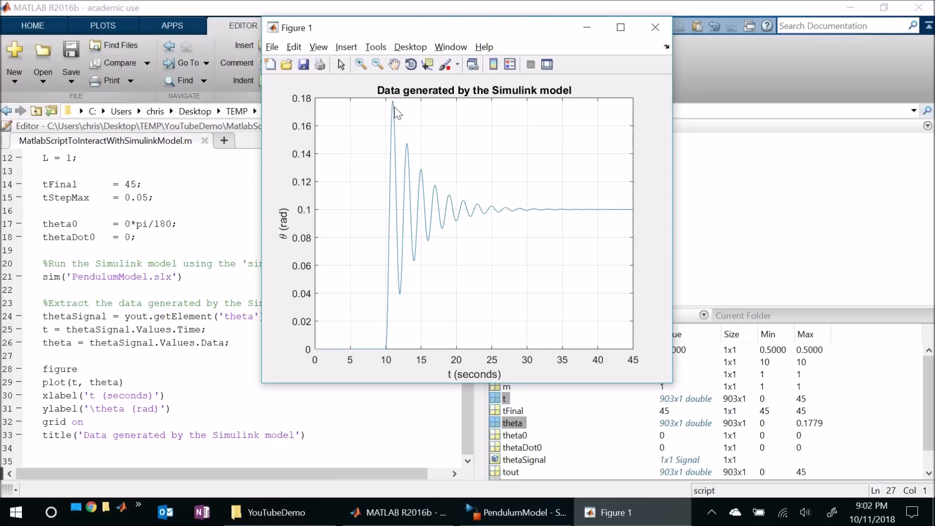
Above the figure line, add [thetaMax, indexMax] = max(theta); and tMax = t(indexMax); set off by blank lines
left_click(168, 348)
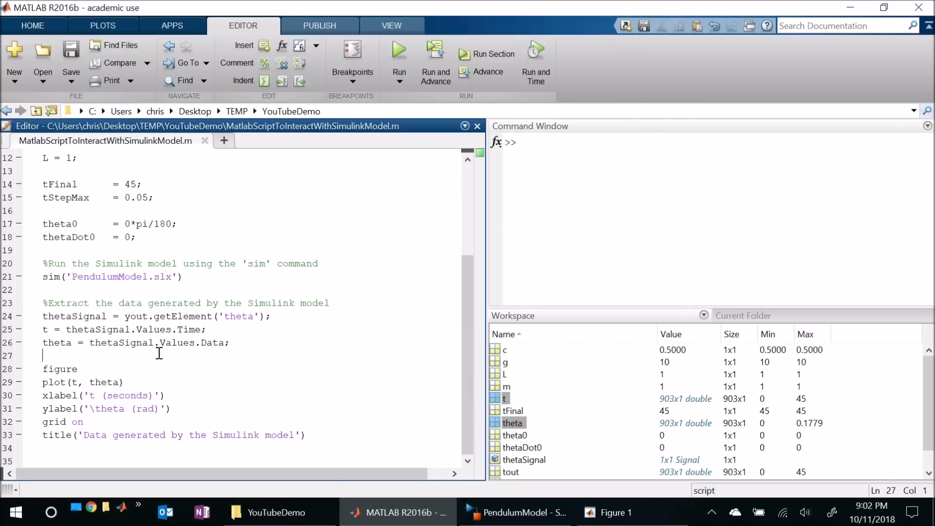
key("Return")
key("Return")
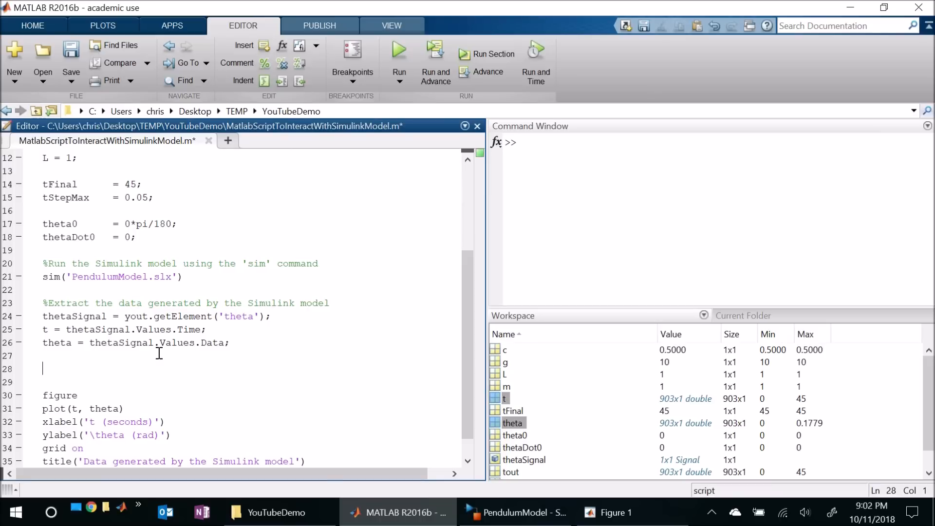
type("[thetaMax, indexMax]")
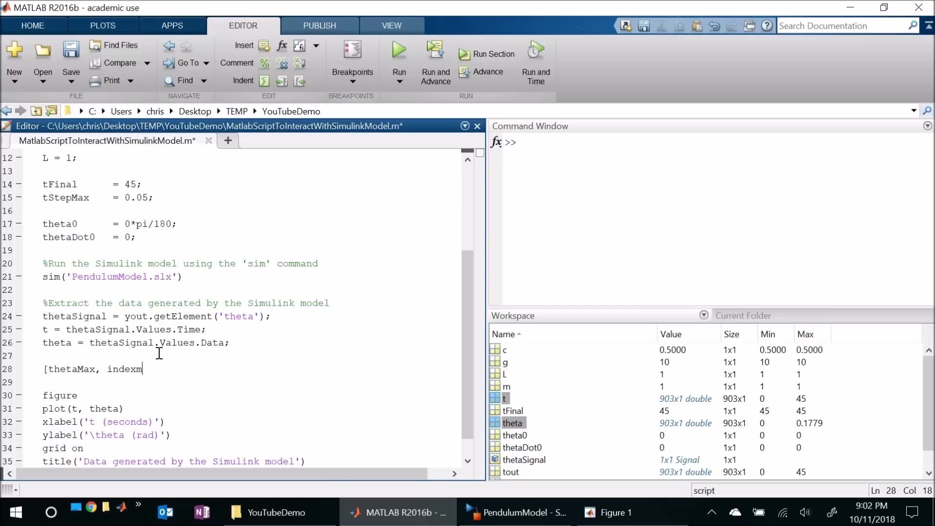
type(" = max(theta);")
key("Return")
type("tMax")
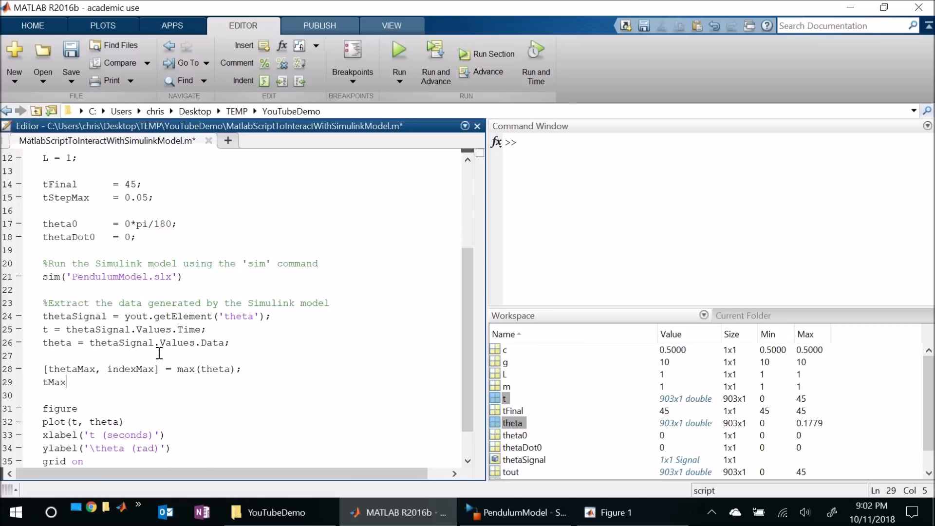
type(" = t(indexMax);")
Add hold on below figure, and plot(tMax, thetaMax, 'rx', 'LineWidth', 2, 'MarkerSize', 14) below the existing plot line
key("Return")
type("hold on")
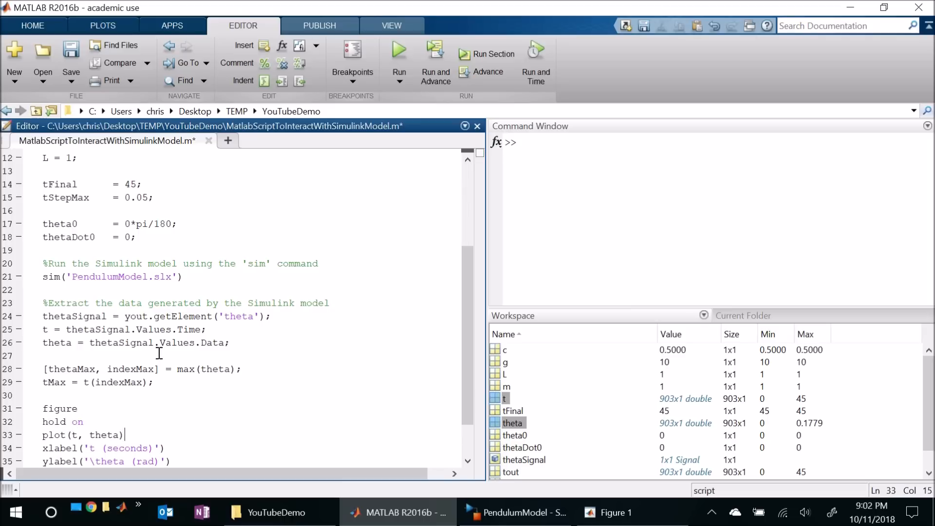
key("Return")
scroll(161, 358, "down", 2)
type("plo")
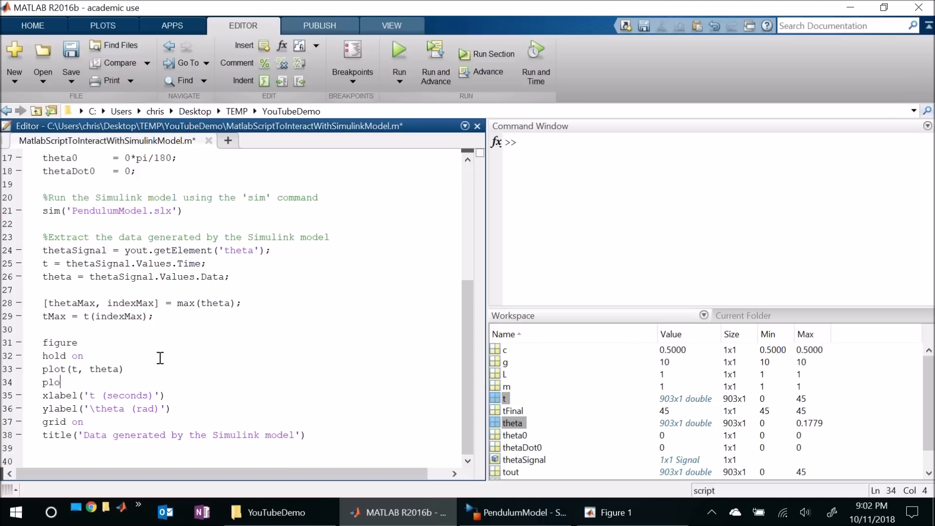
type("t(tMax, thetaMax, 'rx', 'LineWidth', 2, 'Mark")
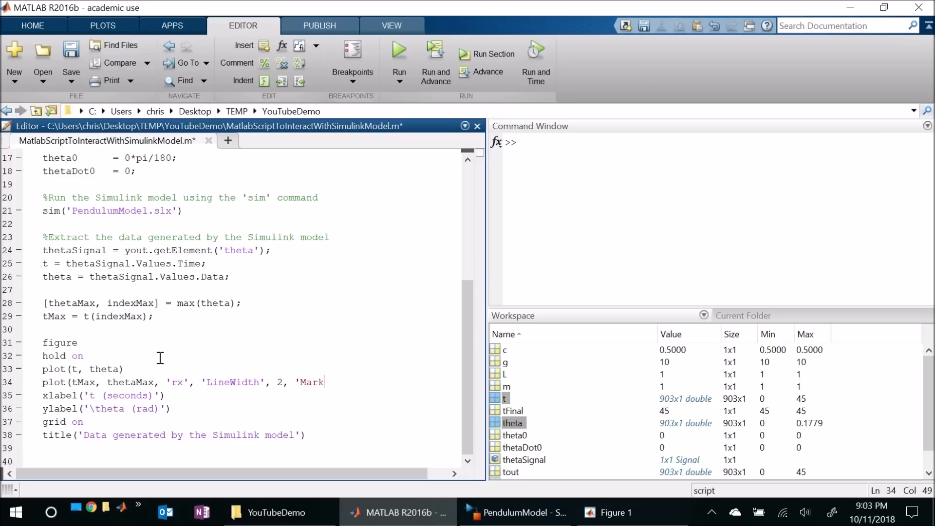
key("BackSpace")
type("kerSize', 14)")
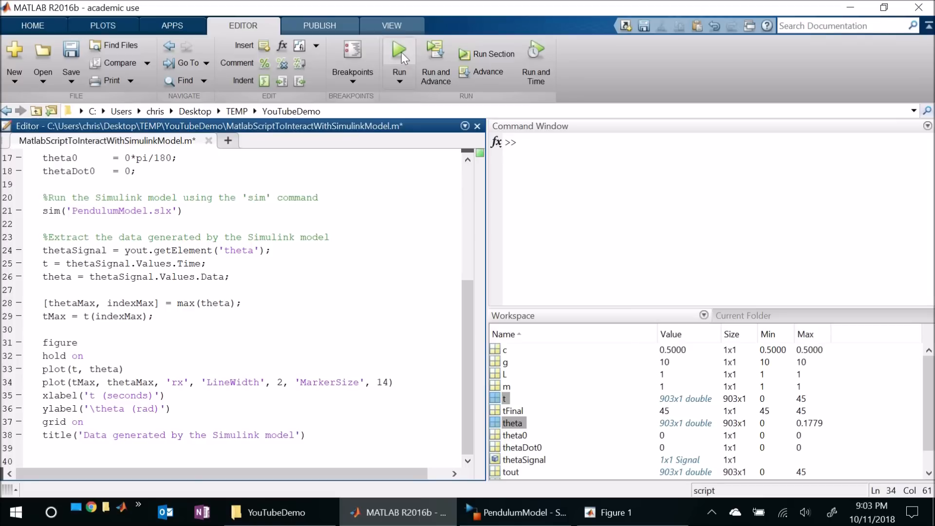
Add legend('\theta','max(\theta)') below the title line and run the script
left_click(341, 444)
type("legend")
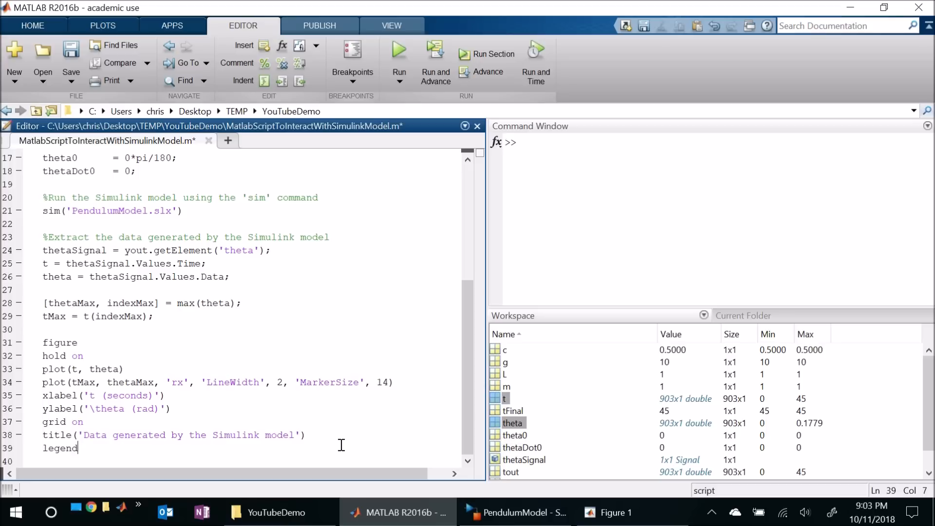
type("('\\theta','max(\\theta)')")
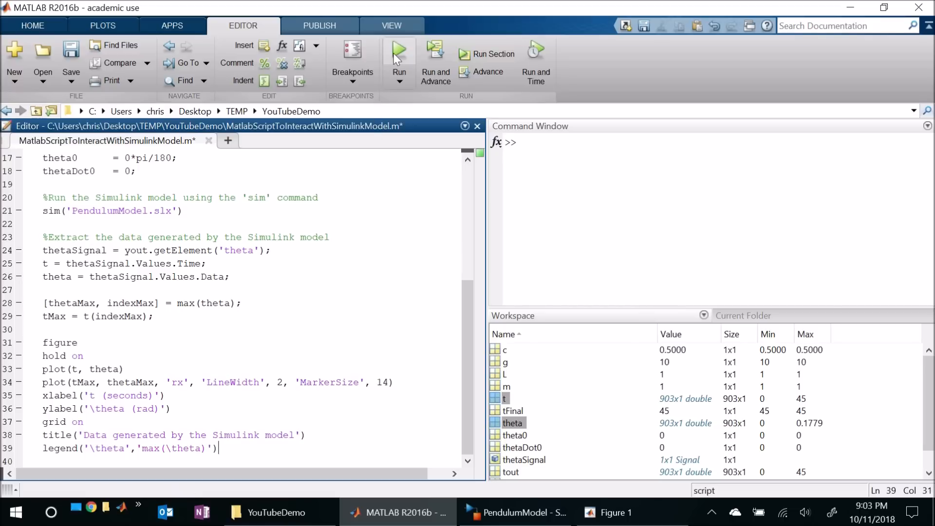
left_click(394, 53)
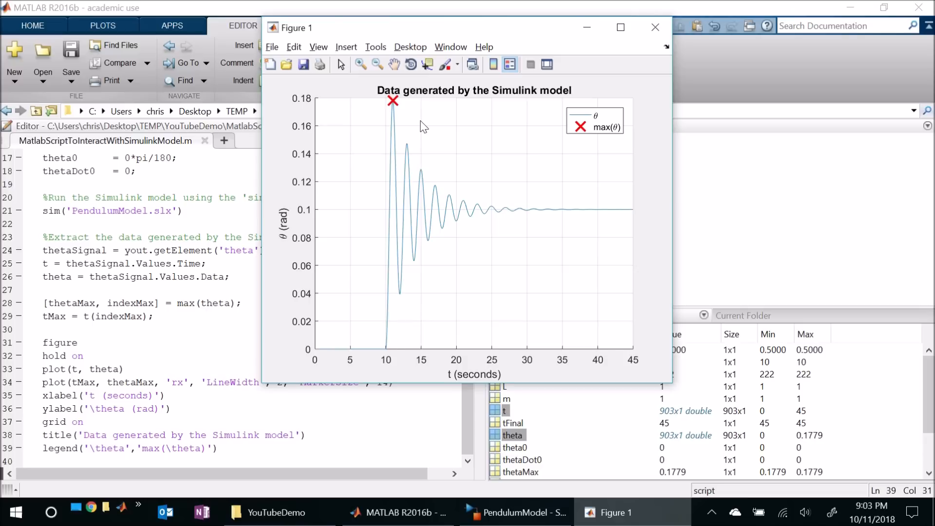
Switch to the PendulumModel Simulink window, move the Out1 block farther right, and delete the signal line feeding it
left_click(167, 332)
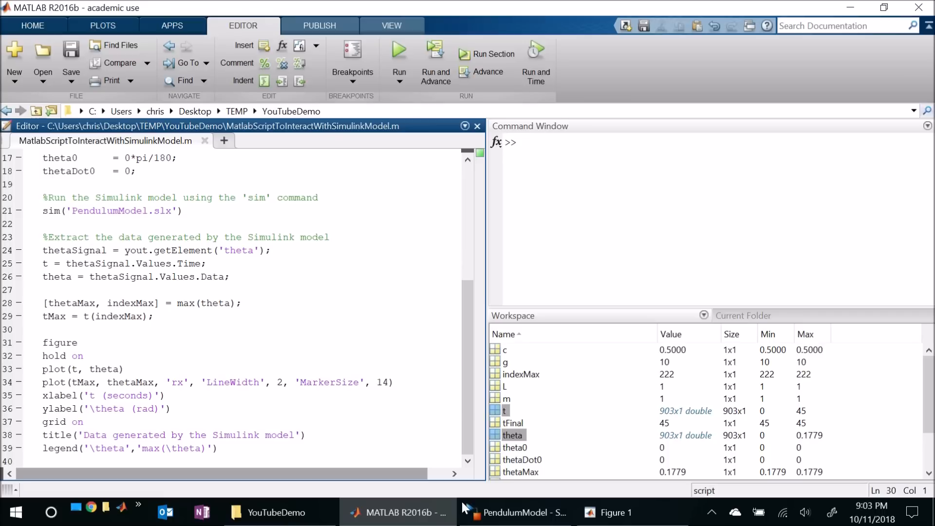
left_click(515, 514)
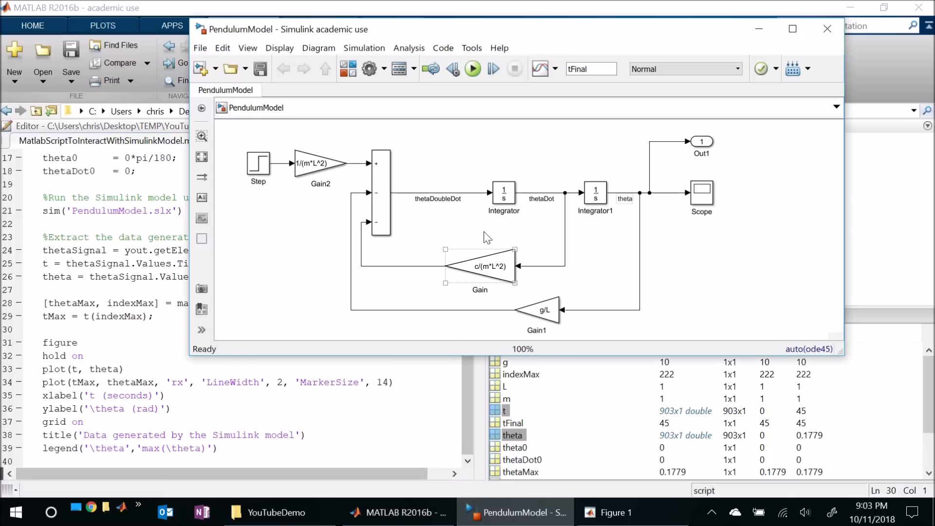
left_click(695, 145)
left_click(755, 169)
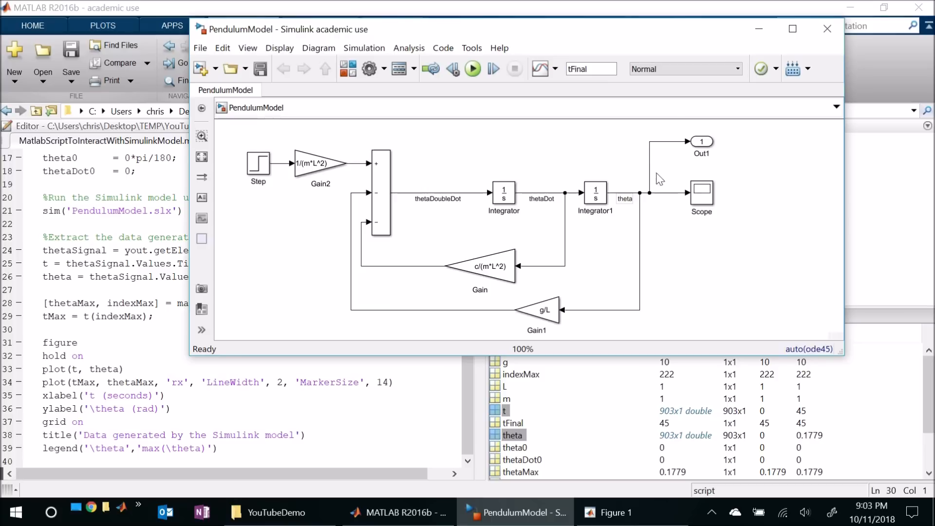
left_click_drag(633, 136, 758, 145)
key("Delete")
left_click(662, 150)
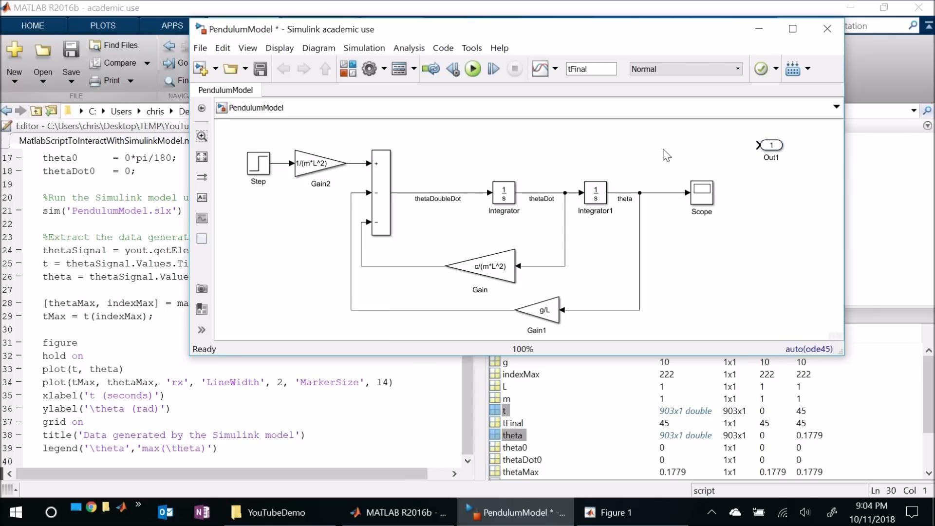
Add a Mux block from the Simulink Signal Routing library to the model, a little to the left of Out1
left_click(347, 68)
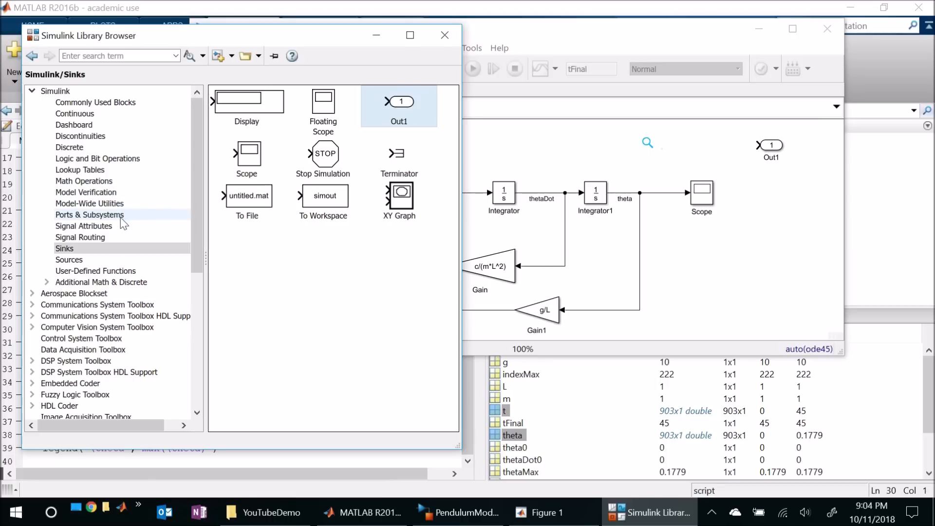
left_click(108, 237)
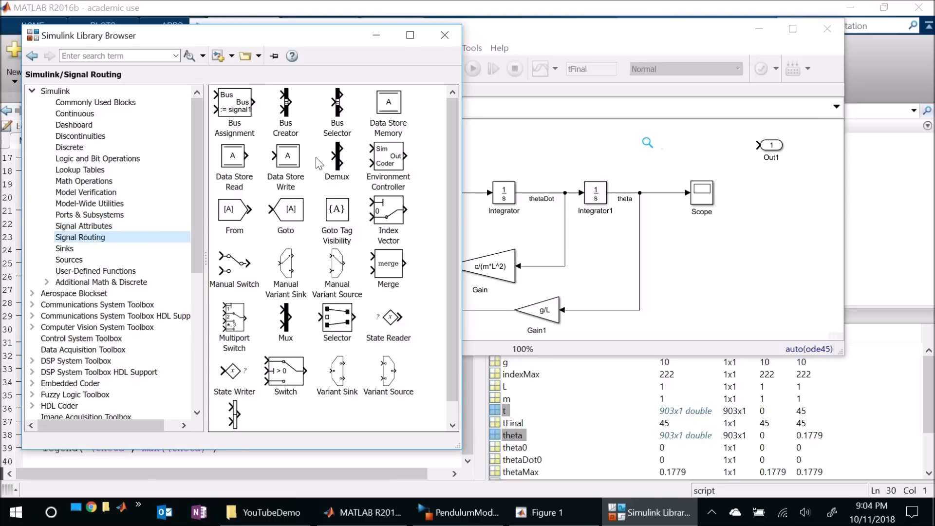
left_click_drag(291, 319, 664, 148)
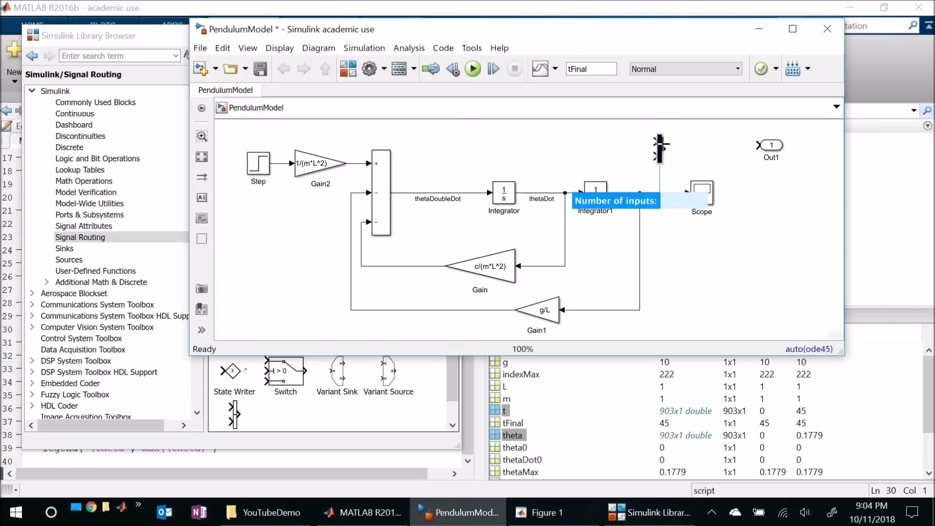
mouse_move(664, 145)
left_mouse_down()
mouse_move(677, 146)
mouse_move(695, 238)
mouse_move(682, 149)
left_mouse_up()
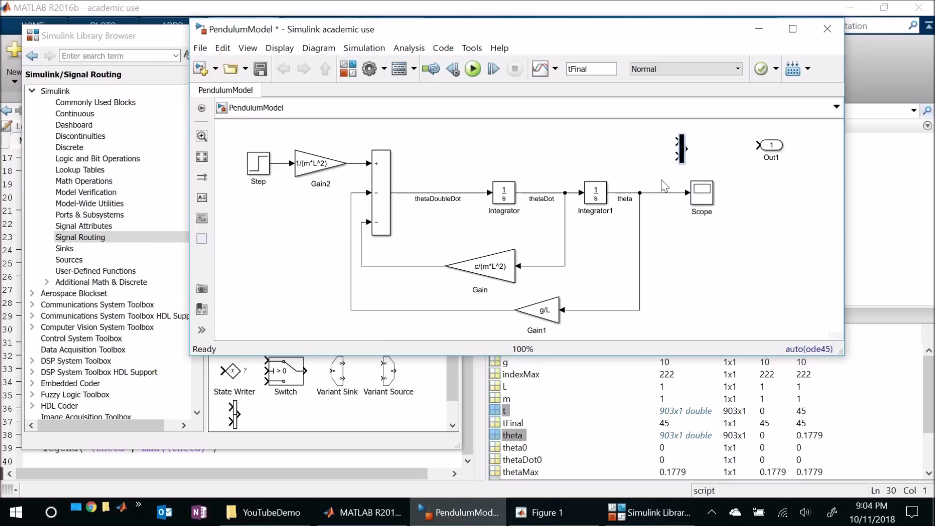
Branch theta to the Mux's upper input and thetaDot to its lower input, and connect the Mux output to Out1
left_click_drag(650, 193, 682, 142)
mouse_move(555, 193)
left_mouse_down()
mouse_move(589, 173)
mouse_move(675, 157)
mouse_move(771, 145)
mouse_move(785, 162)
left_mouse_up()
key("Up")
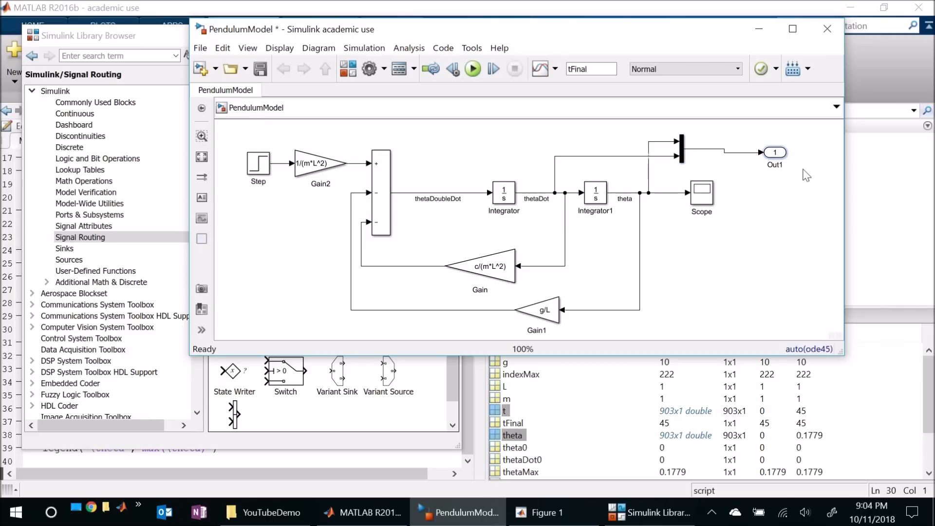
Name the signal between the Mux and Out1 x, and save the model
left_click(734, 149)
type("x")
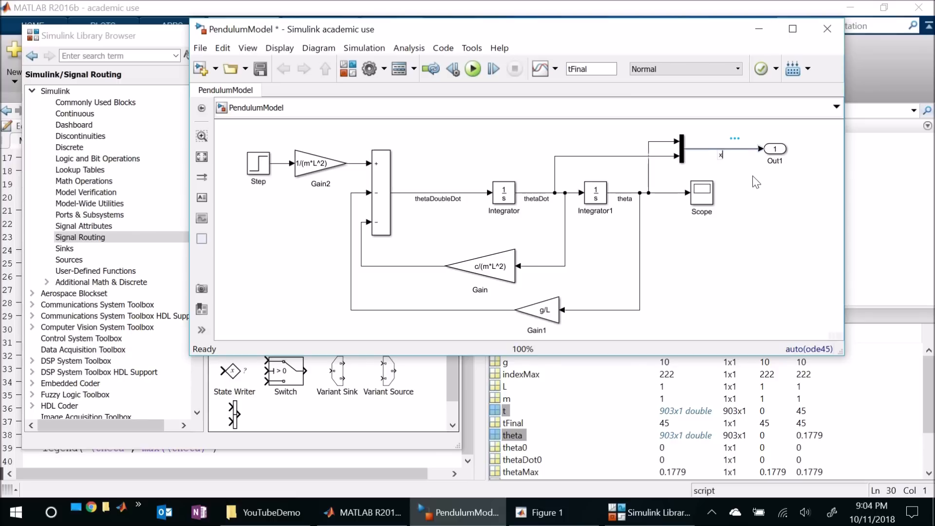
left_click(756, 194)
left_click(260, 70)
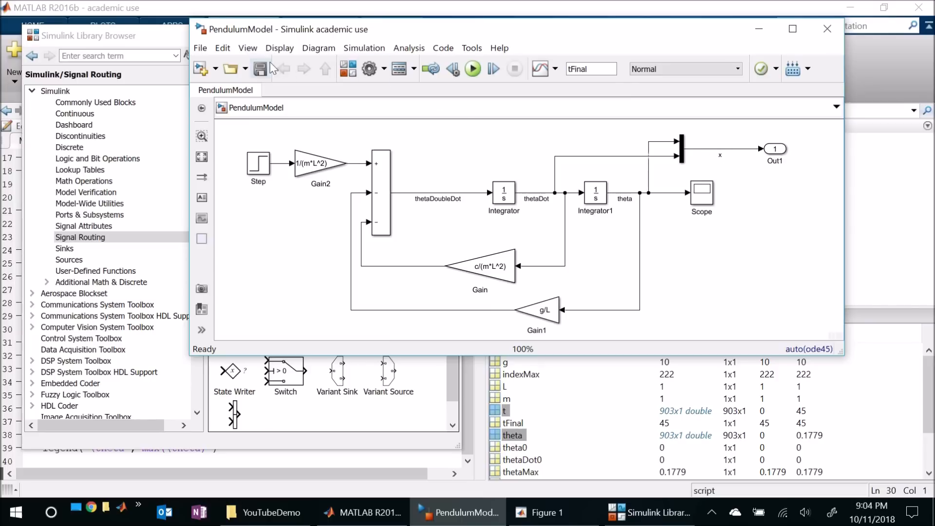
Turn on the display of signal dimensions in the model
left_click(278, 48)
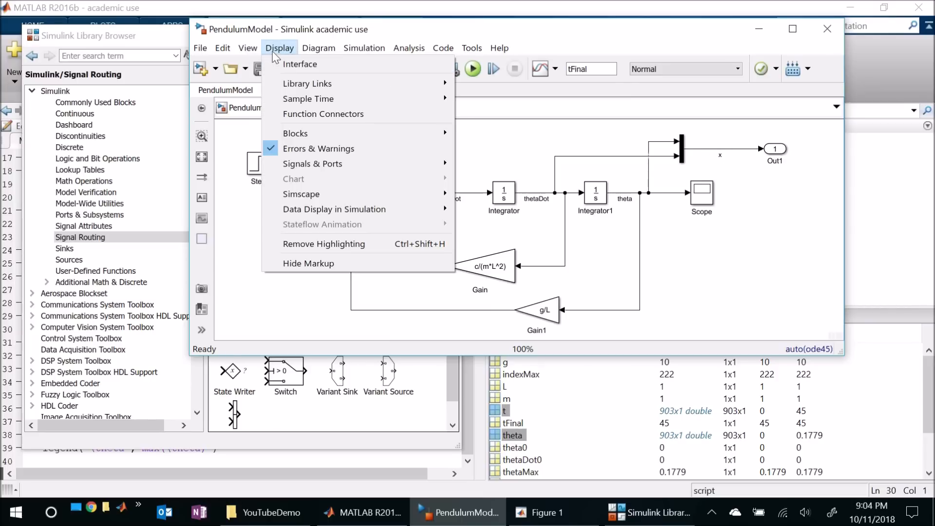
mouse_move(320, 161)
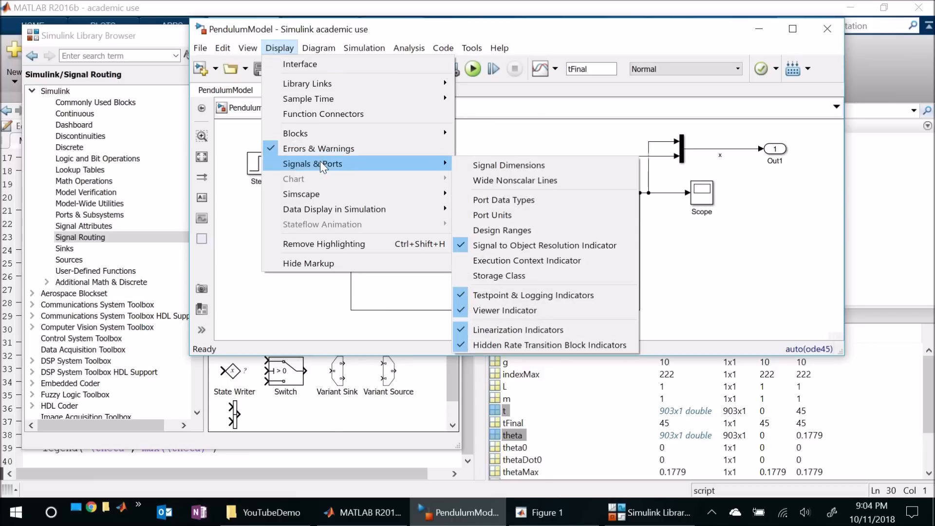
left_click(504, 165)
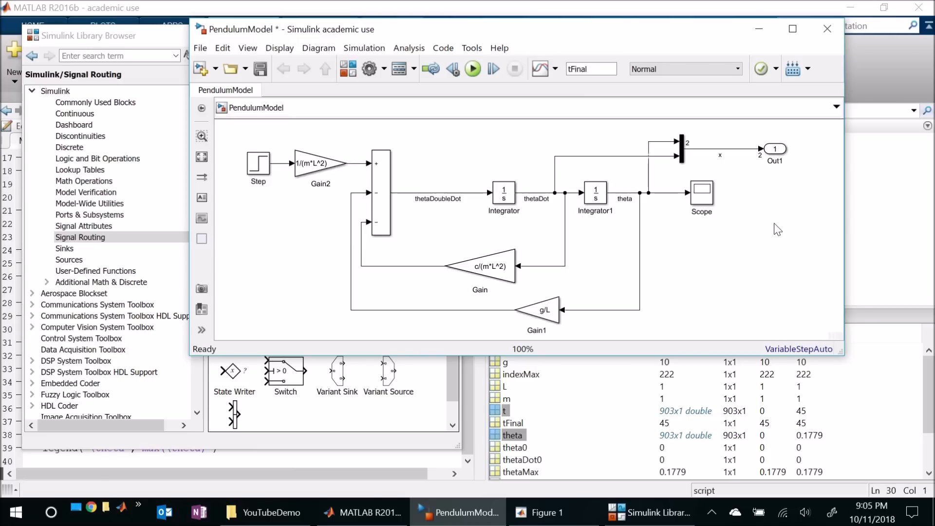
Switch to the MATLAB script and append the index (:,1) to thetaSignal.Values.Data in the theta line
left_click(871, 197)
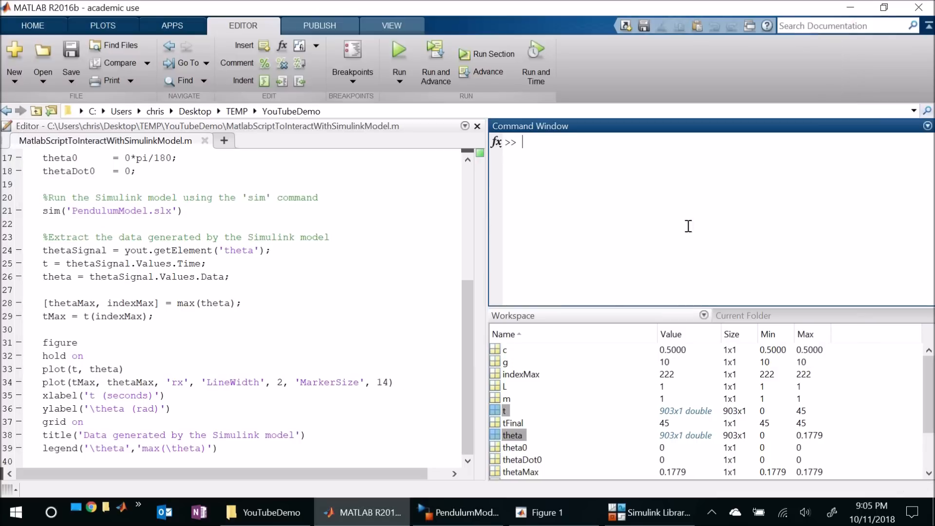
left_click(254, 276)
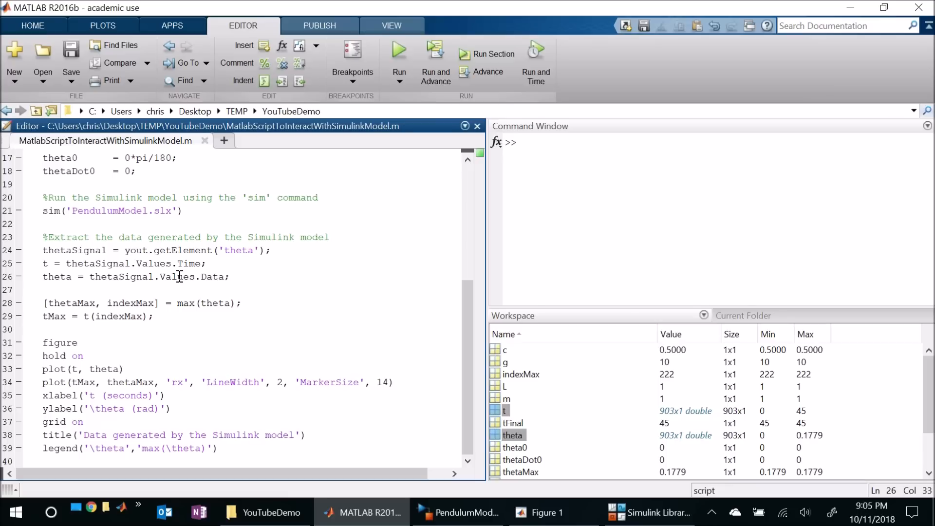
left_click(223, 276)
double_click(213, 277)
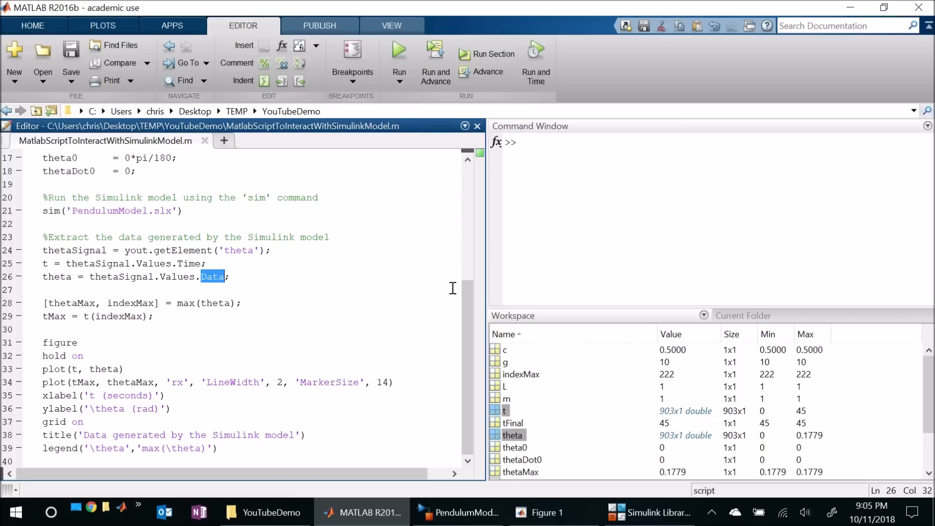
key("Right")
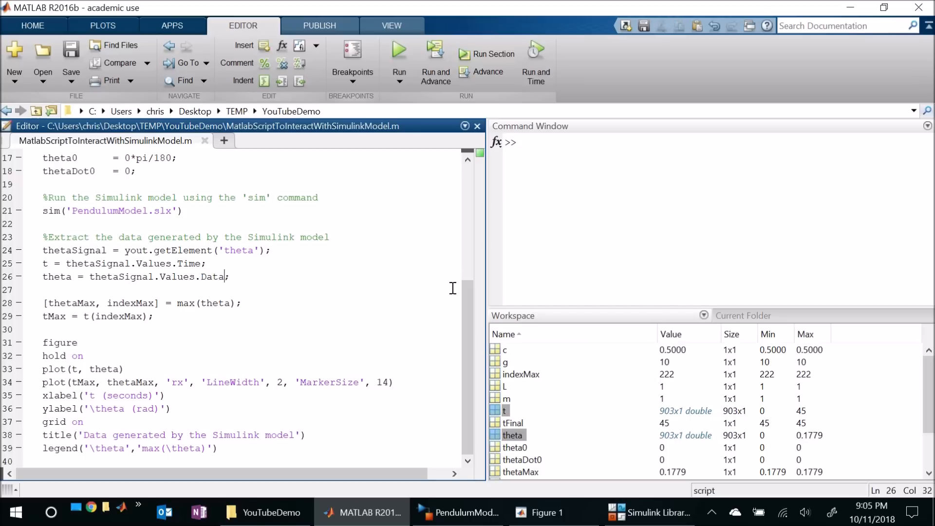
type("(")
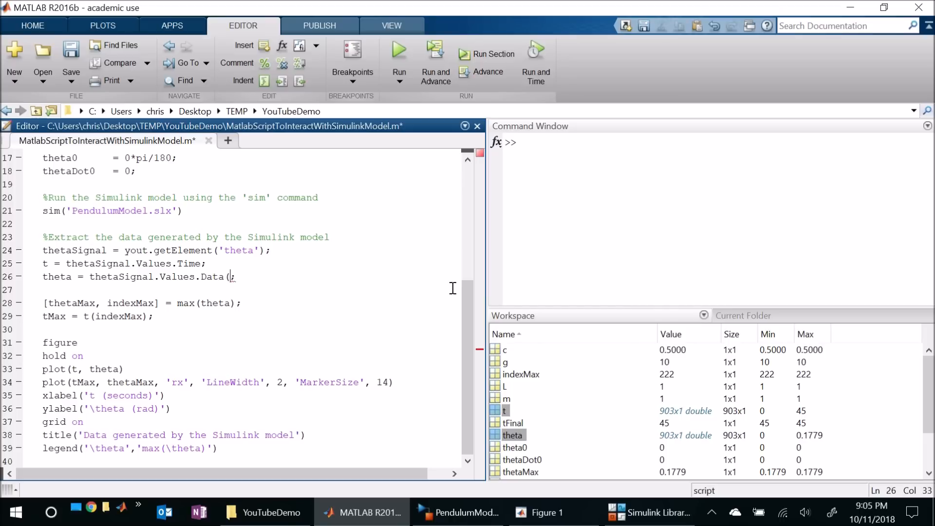
type(":,1)")
Start a thetaDot = line below the theta line and pad both lines with spaces so their equals signs align
key("Return")
type("thetaDot =")
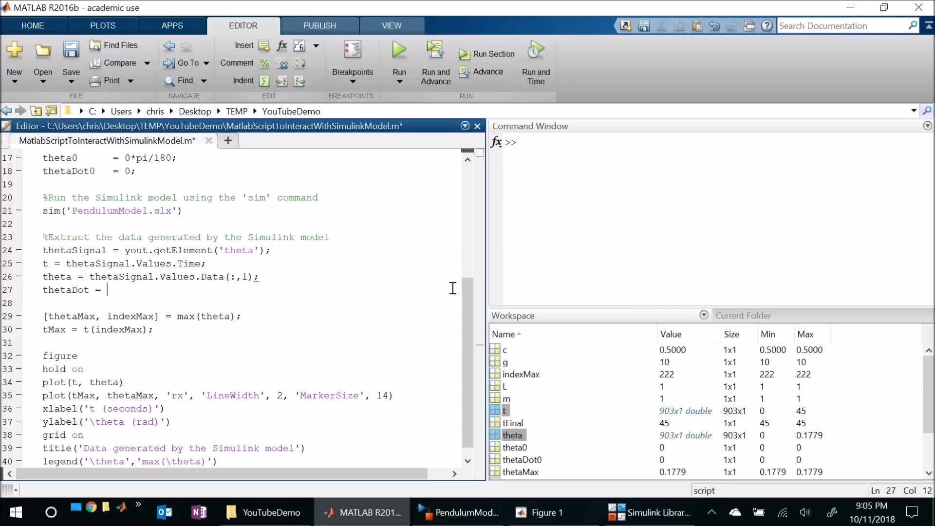
key("Up")
key("Left")
key("Left")
key("Left")
key("Left")
key("Left")
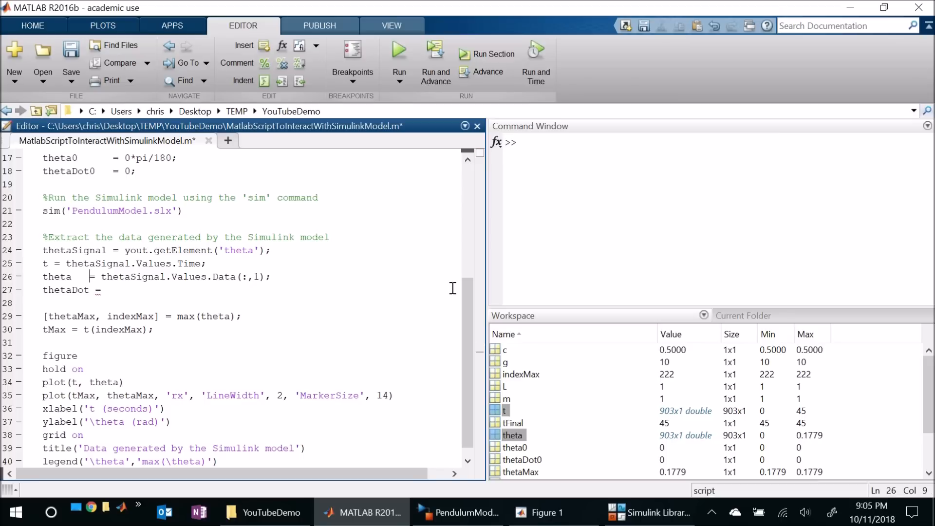
key("Down")
key("Left")
key("Left")
key("Up")
Copy the theta line's expression into the thetaDot line and set its column index to 2, giving thetaSignal.Values.Data(:,2);
key("ctrl+Left")
key("ctrl+shift+Right")
key("ctrl+shift+Right")
key("ctrl+shift+Right")
key("ctrl+shift+Right")
key("ctrl+shift+Right")
key("ctrl+shift+Right")
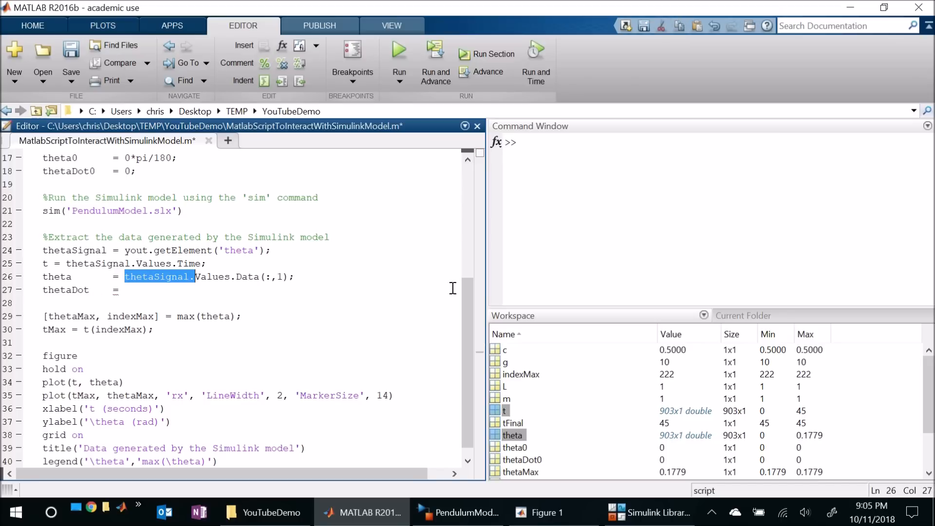
key("ctrl+c")
key("Down")
key("ctrl+v")
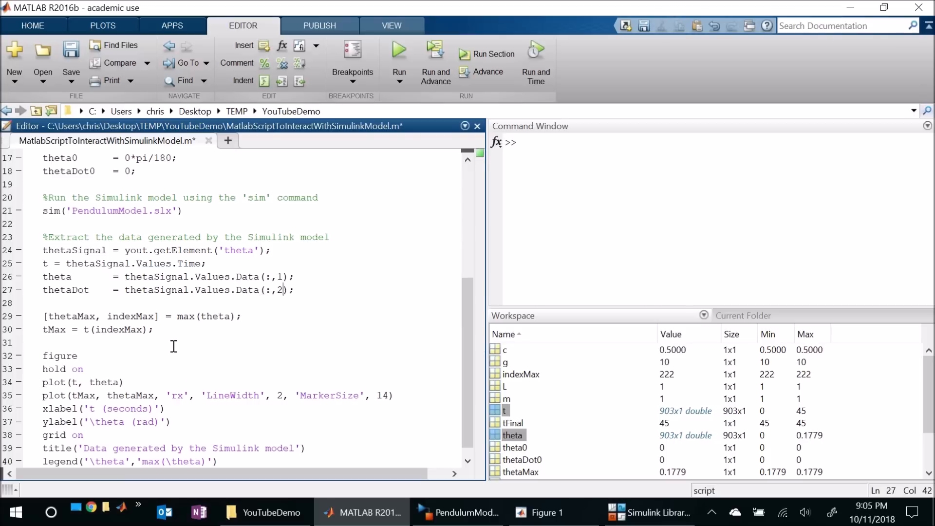
Insert a blank line and subplot(2,1,1) below the figure line
scroll(174, 346, "down", 1)
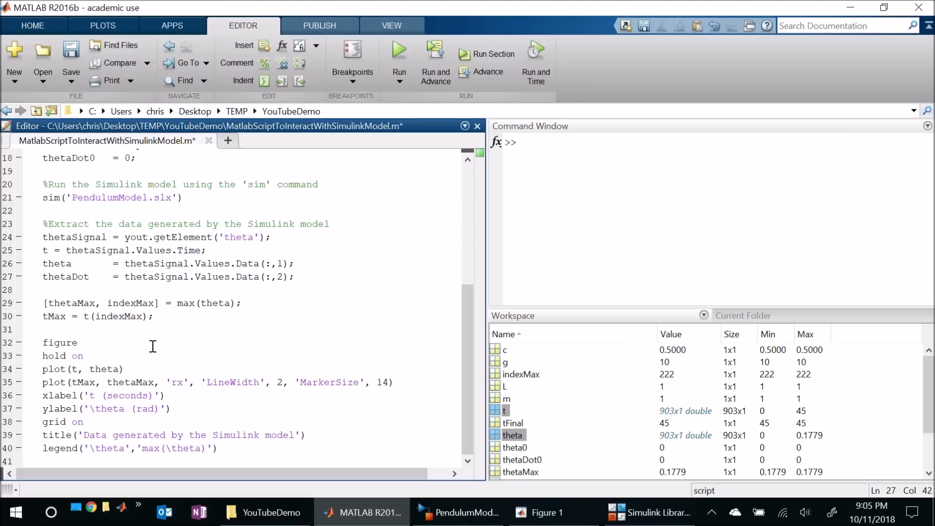
left_click(95, 343)
key("Return")
key("Return")
type("subp")
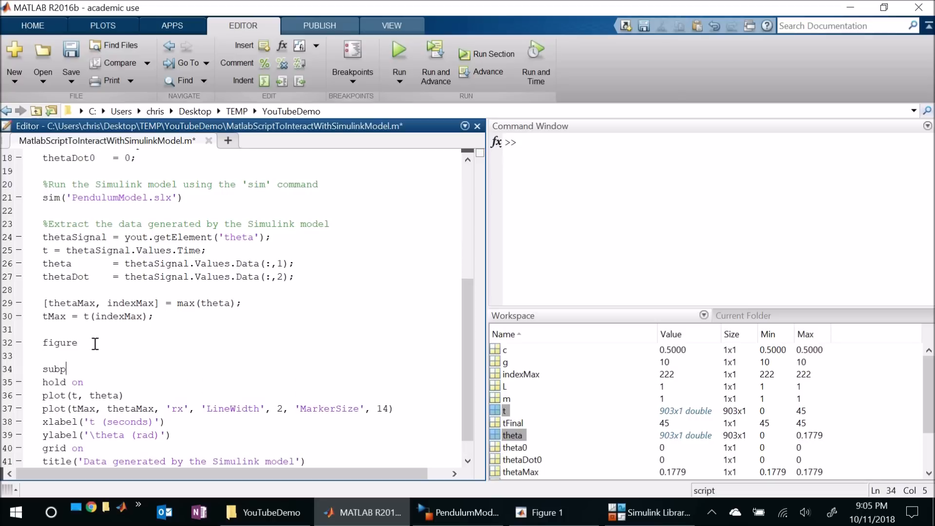
type("lot(2,1,1)")
Below the legend line, add a blank line followed by subplot(2,1,2) and plot(t, thetaDot)
scroll(147, 348, "down", 1)
left_click(242, 445)
key("Return")
key("Return")
type("su")
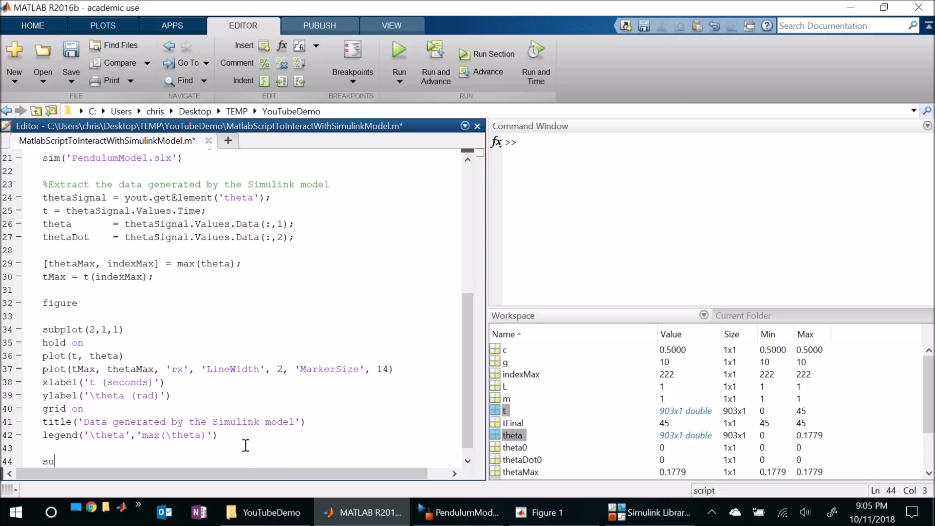
type("bplot(2,1,2)")
key("Return")
type("plot(t, th")
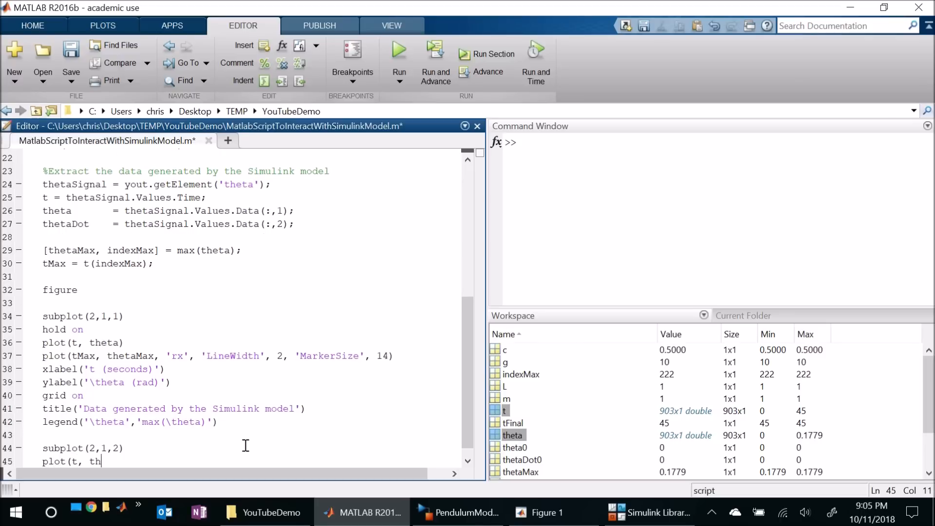
type("etaDot)")
key("Return")
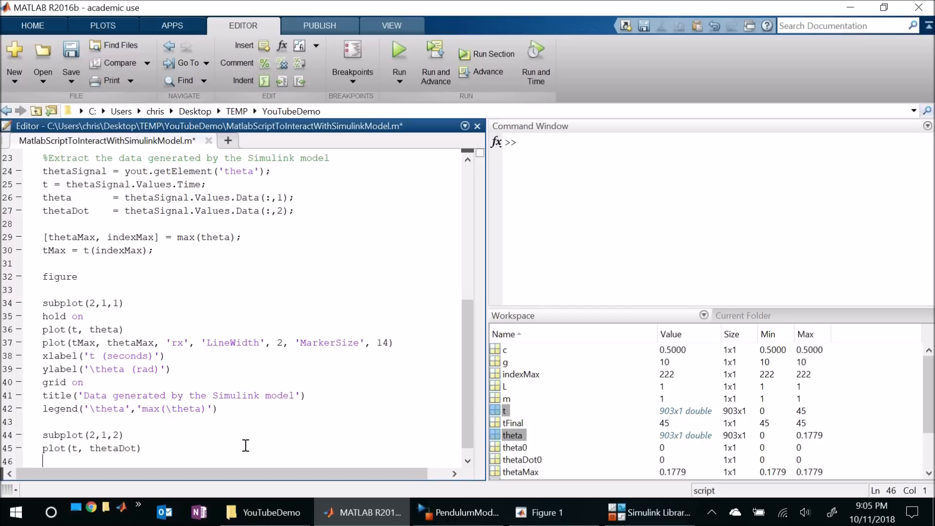
Copy the first subplot's xlabel, ylabel and grid on lines to below plot(t, thetaDot)
left_click_drag(41, 356, 85, 382)
key("ctrl+c")
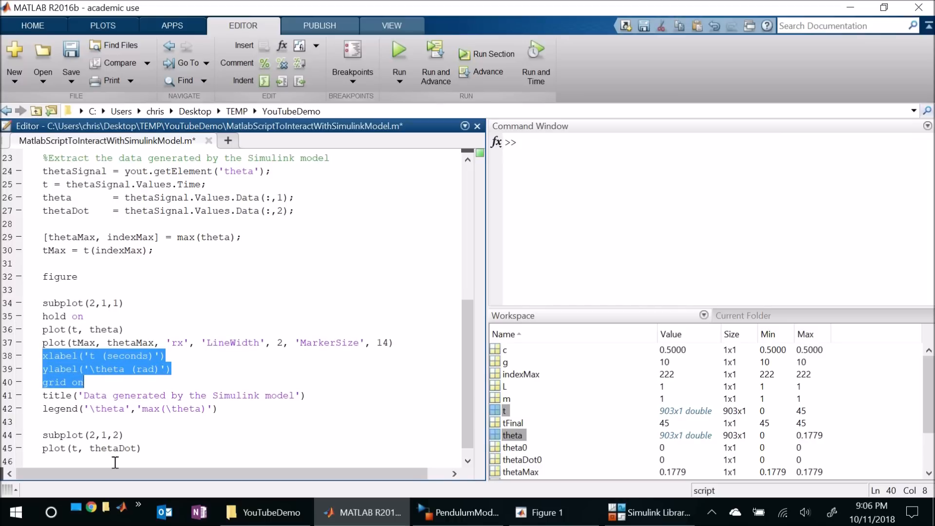
left_click(115, 459)
key("ctrl+v")
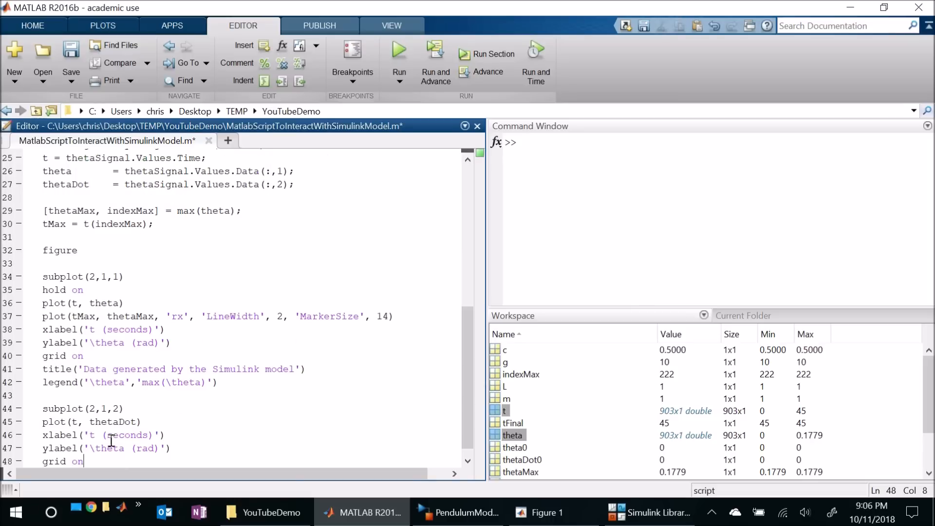
Change the second subplot's ylabel text to 'd\theta/dt (rad/s)' and run the script
double_click(110, 449)
left_click(131, 449)
key("ctrl+Left")
key("ctrl+Left")
key("Right")
key("Right")
type("d")
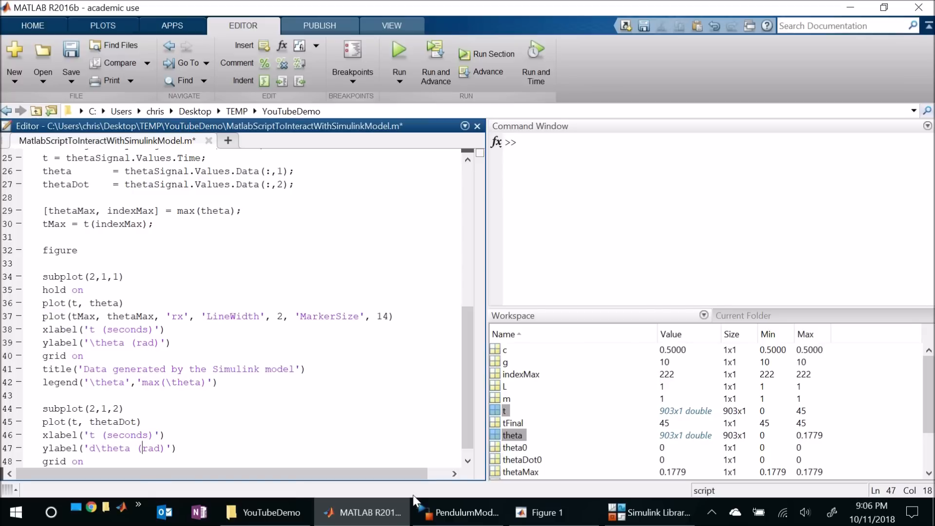
key("Left")
type("/dt (rad/s")
left_click(395, 48)
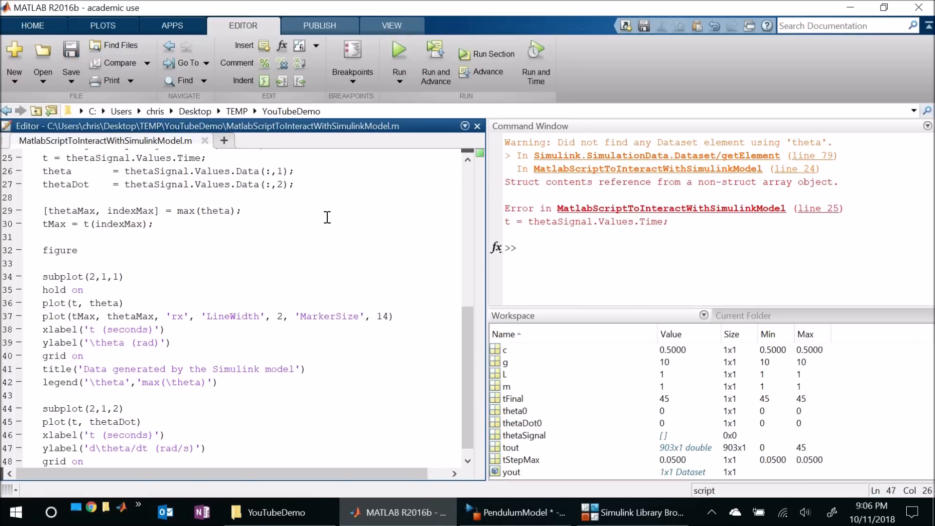
Change the element name in the yout.getElement call from 'theta' to 'x'
left_click(307, 226)
scroll(293, 231, "up", 5)
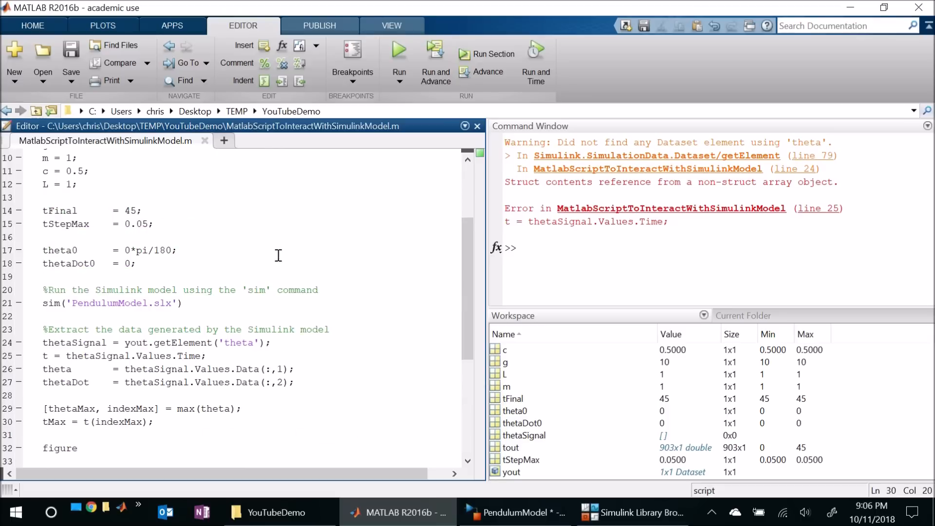
scroll(235, 350, "down", 2)
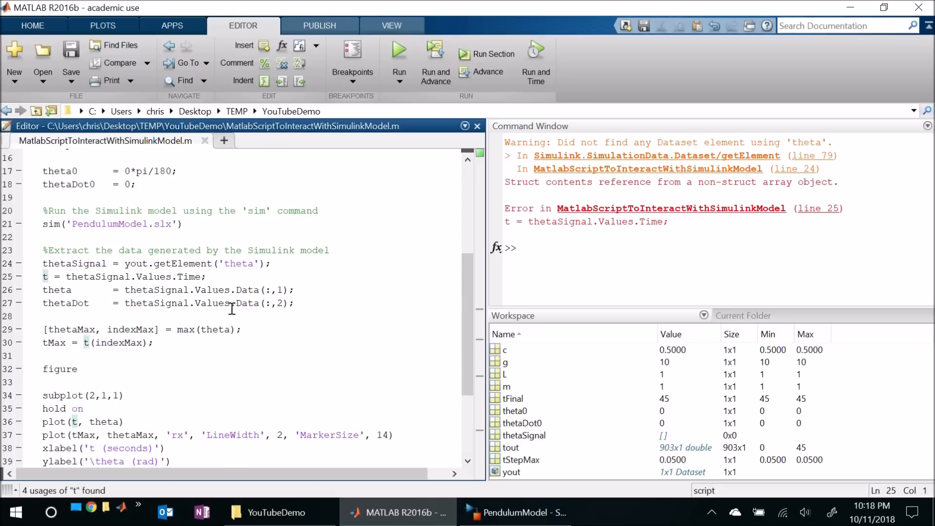
double_click(239, 263)
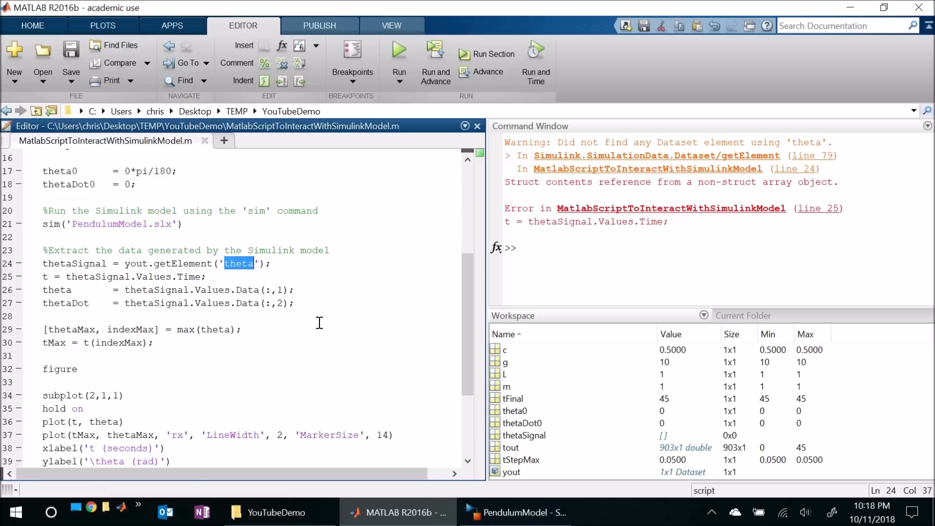
type("x")
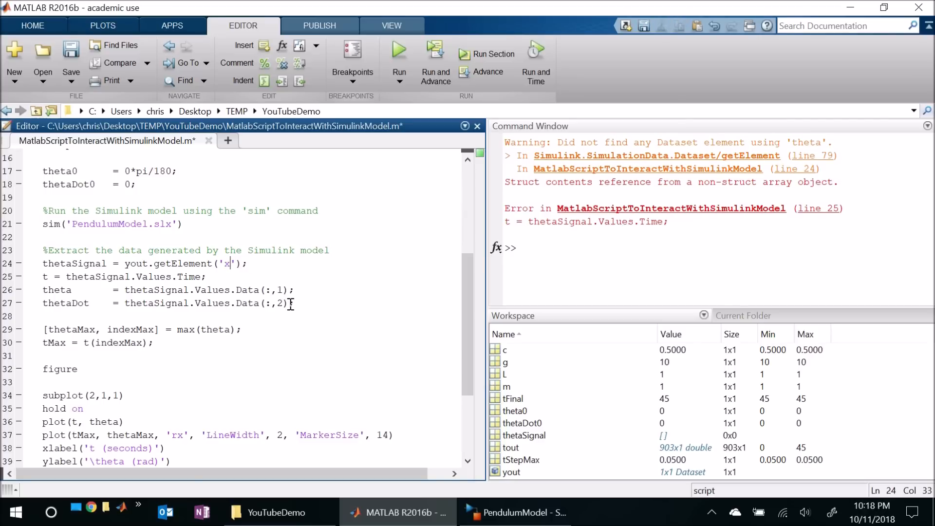
Check the signal name at Out1 in the PendulumModel window, and rerun the script from MATLAB
left_click(515, 511)
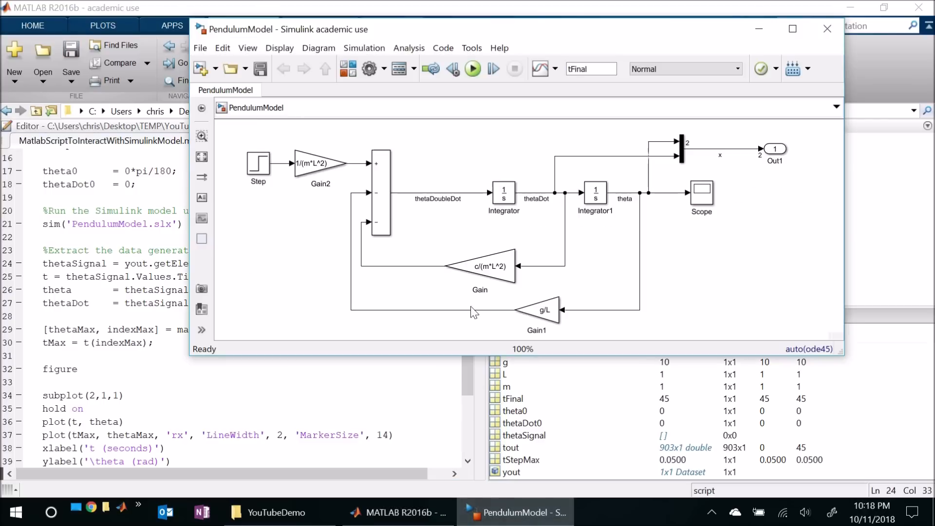
left_click(772, 151)
left_click(115, 316)
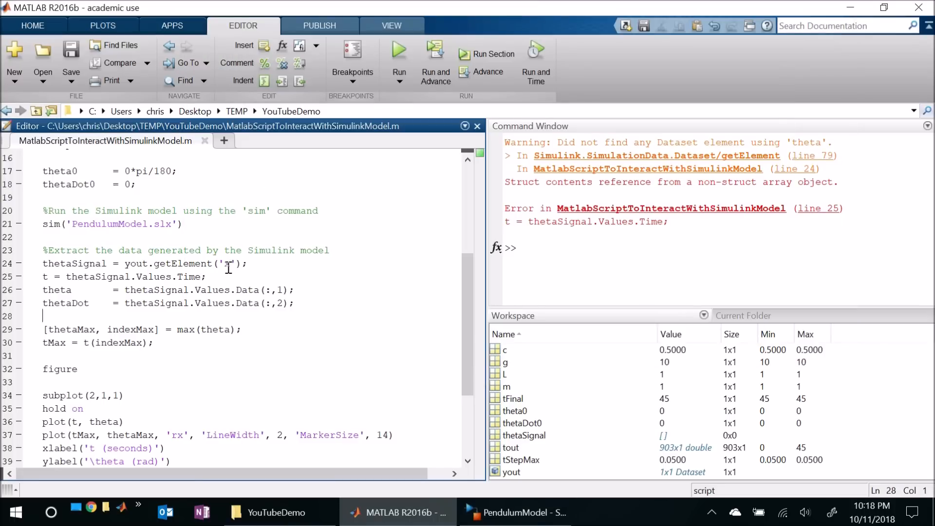
left_click(402, 53)
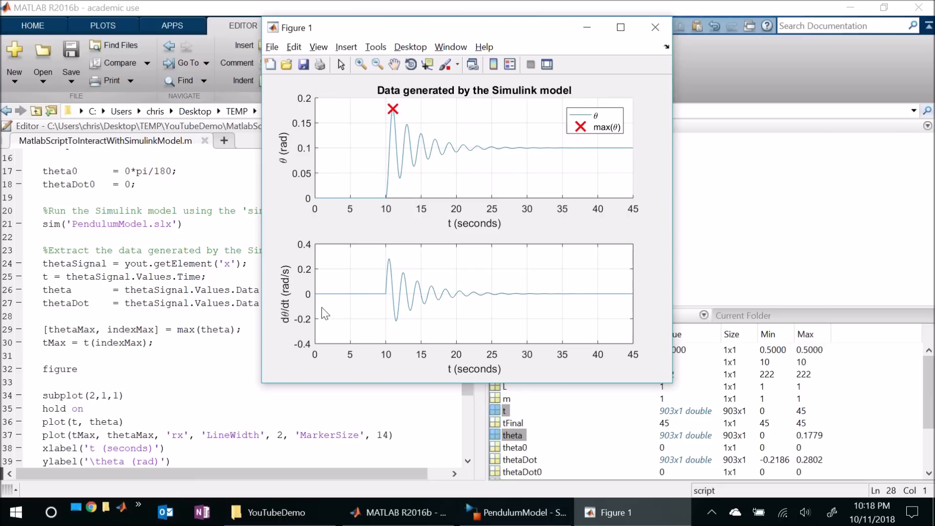
Bring the PendulumModel diagram back in front of the script and examine the Out1 block fed by the Mux
left_click(181, 383)
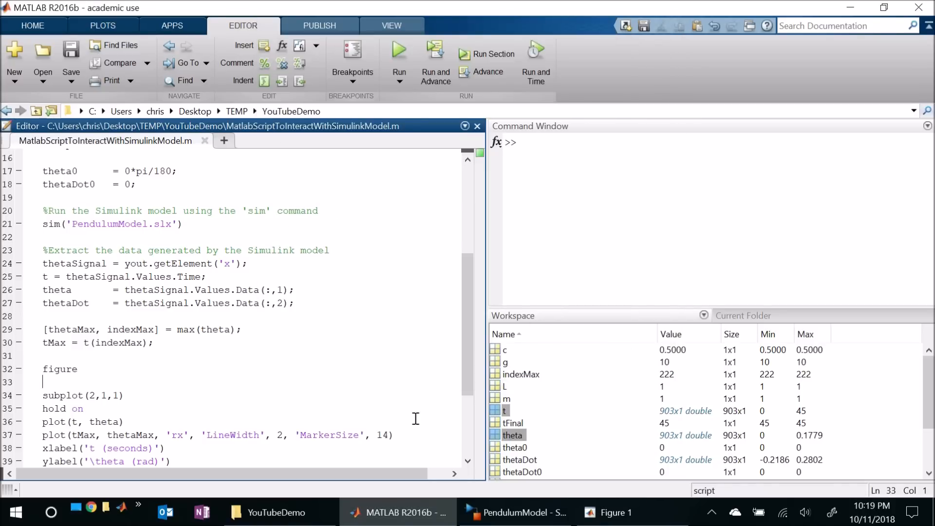
left_click(550, 517)
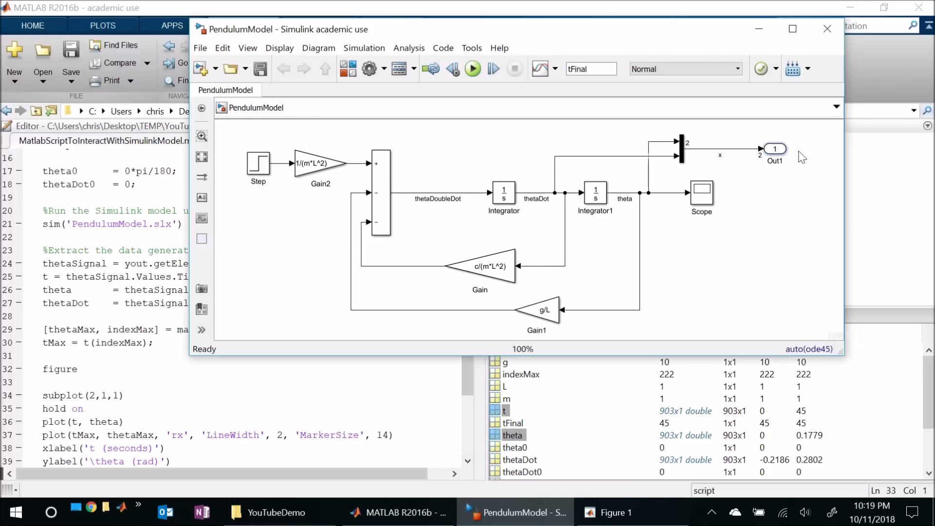
left_click(776, 149)
left_click(759, 173)
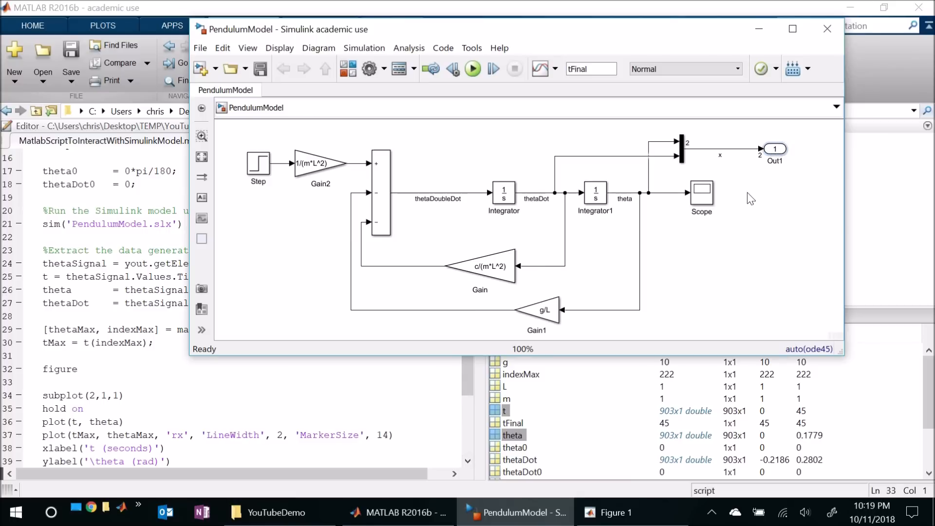
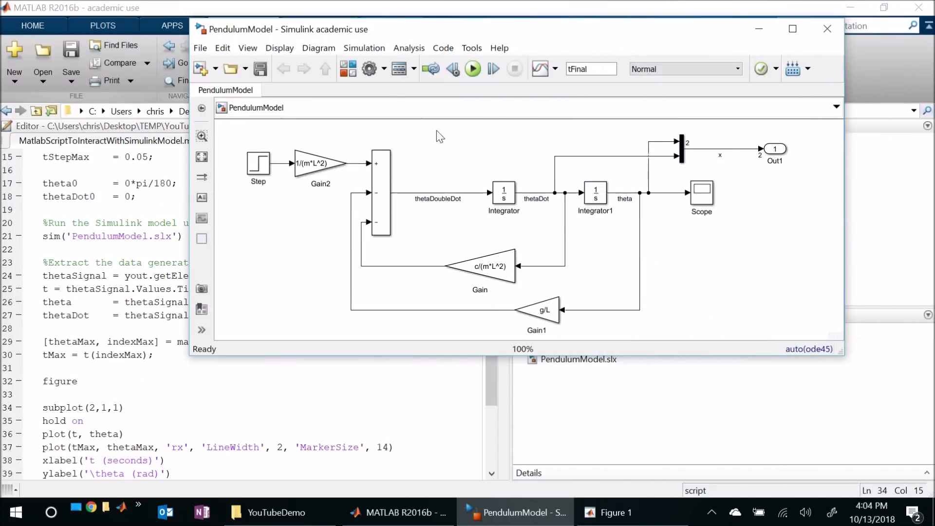
Add a To Workspace block from the Simulink Sinks library to PendulumModel, directly below the Out1 block
left_click(347, 69)
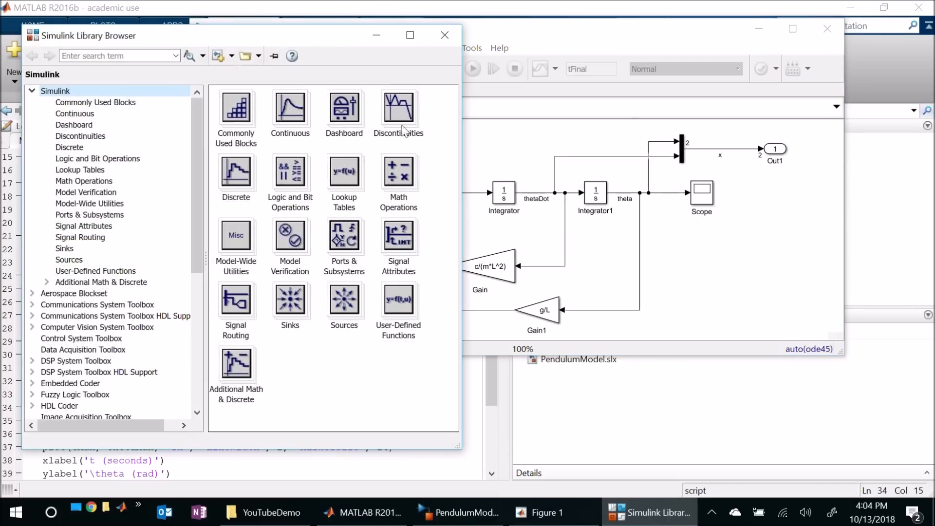
left_click(73, 248)
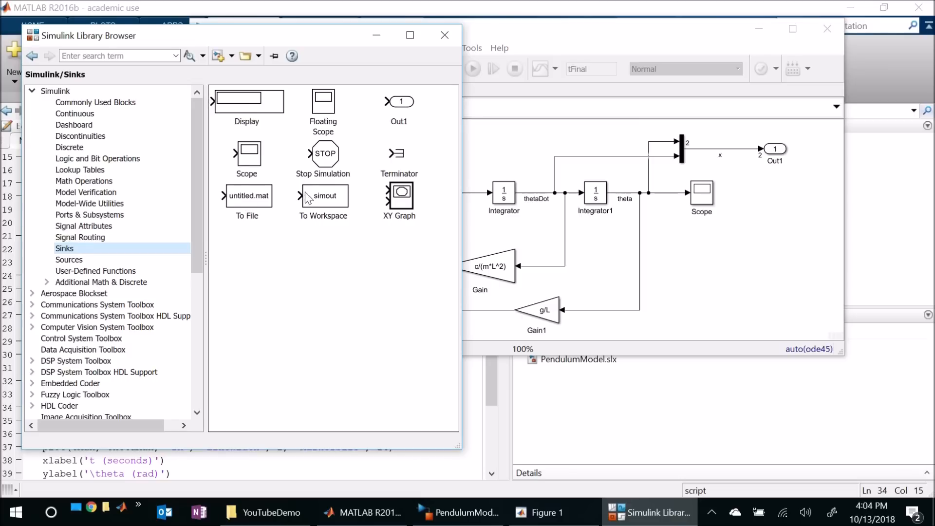
left_click(325, 197)
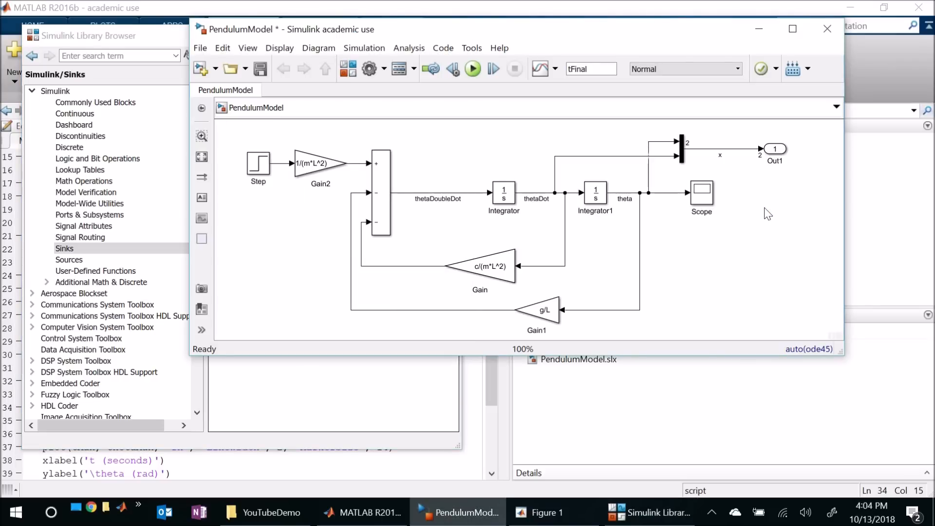
left_click_drag(757, 214, 771, 206)
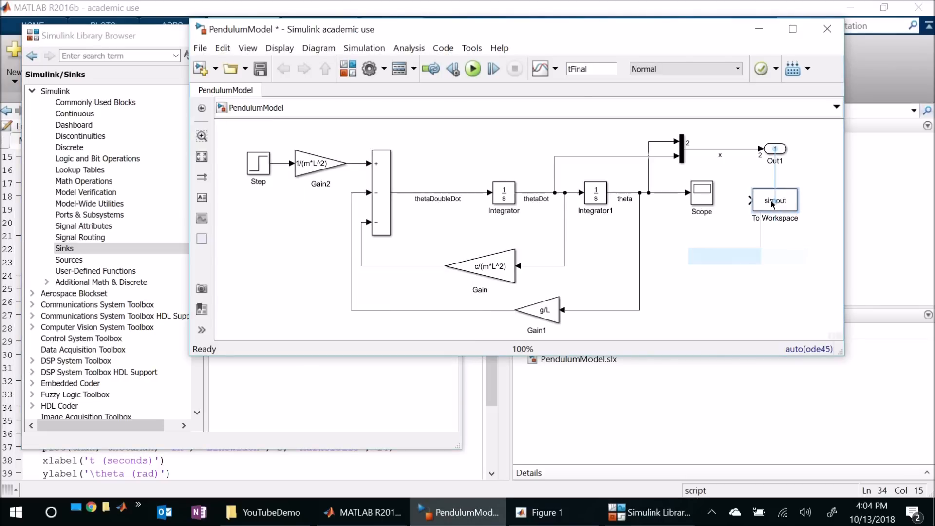
Set the To Workspace block's variable name to simX, keeping the Timeseries save format
double_click(775, 200)
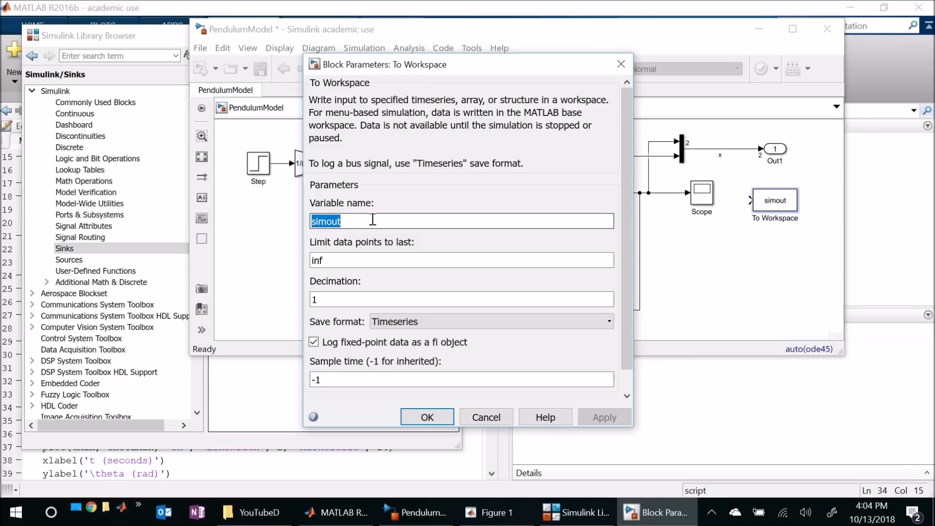
type("sim")
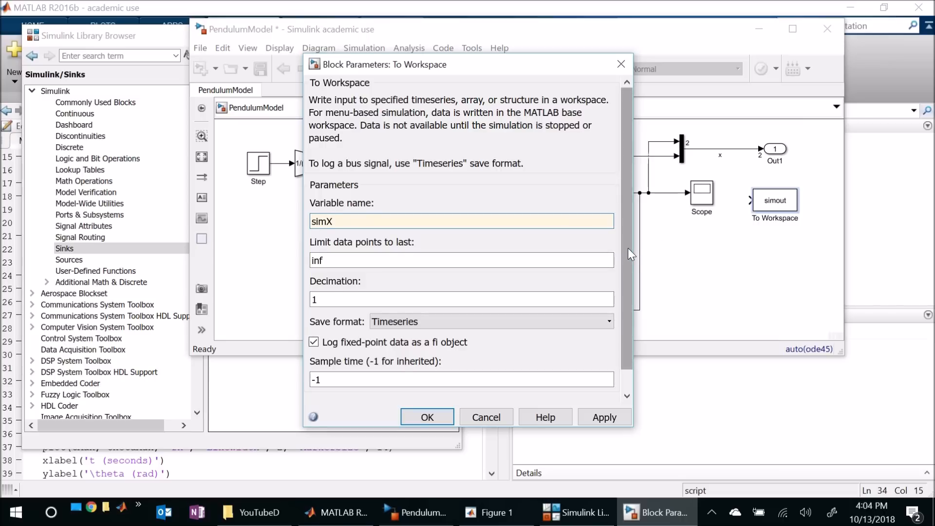
left_click_drag(628, 249, 629, 267)
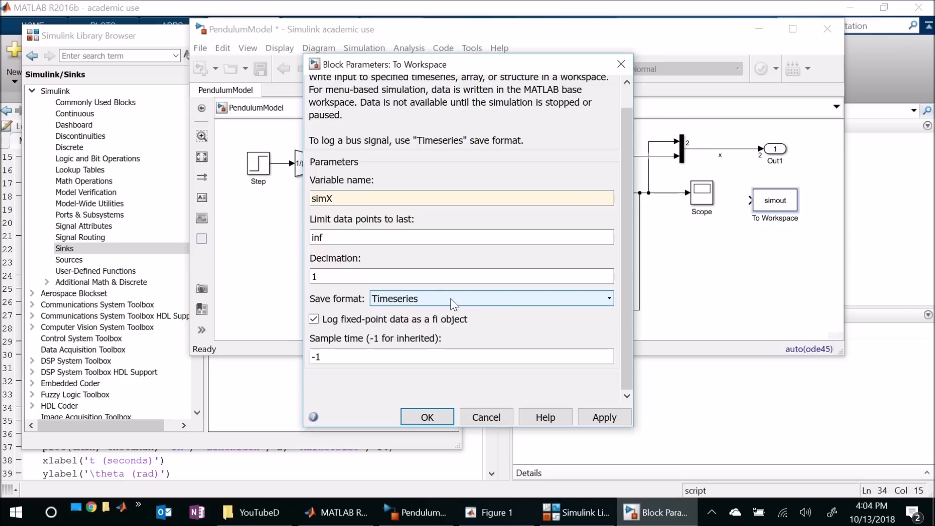
left_click(474, 299)
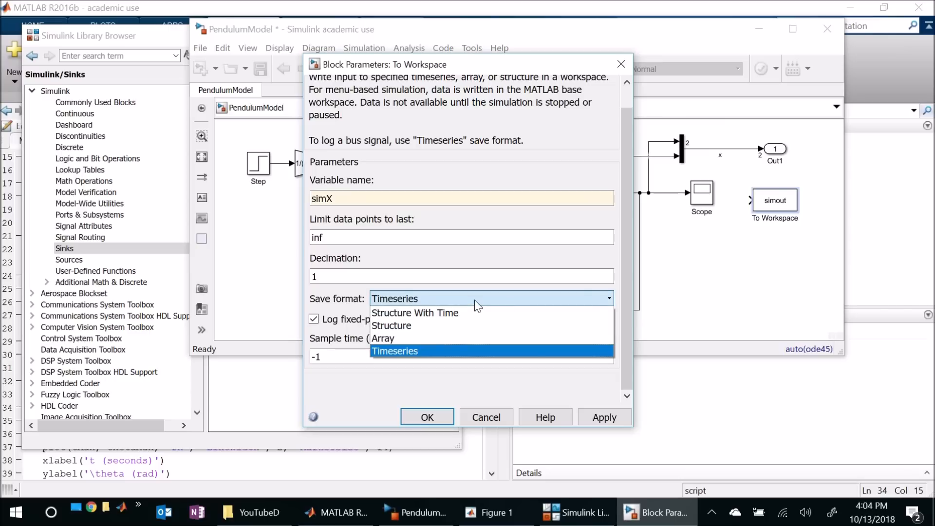
left_click(475, 299)
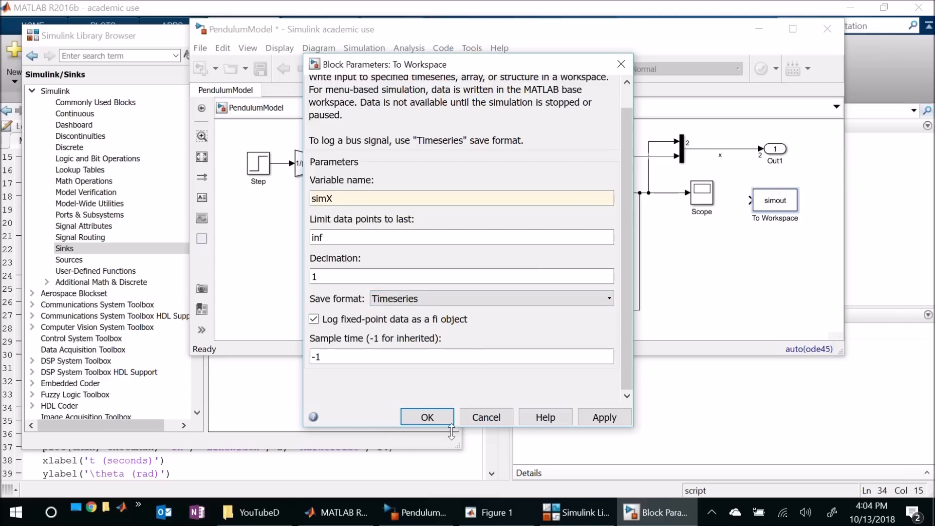
left_click(428, 418)
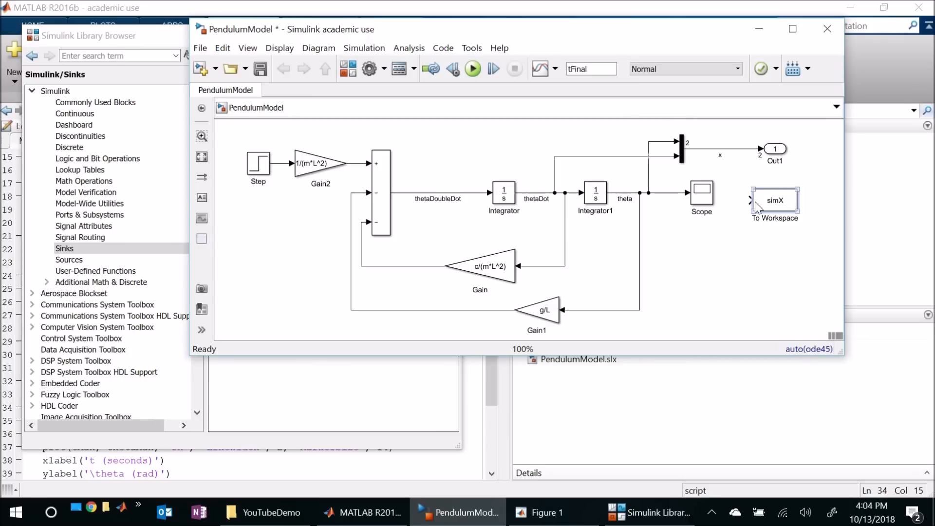
Branch the x signal line from the mux into the simX To Workspace block and save the model
left_click_drag(771, 206, 783, 206)
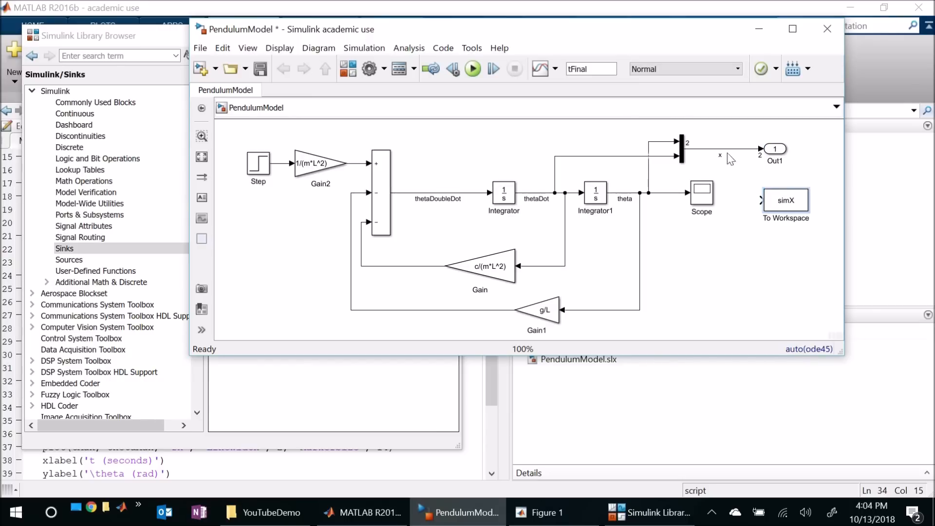
left_click_drag(739, 148, 741, 164)
left_click_drag(761, 196, 761, 197)
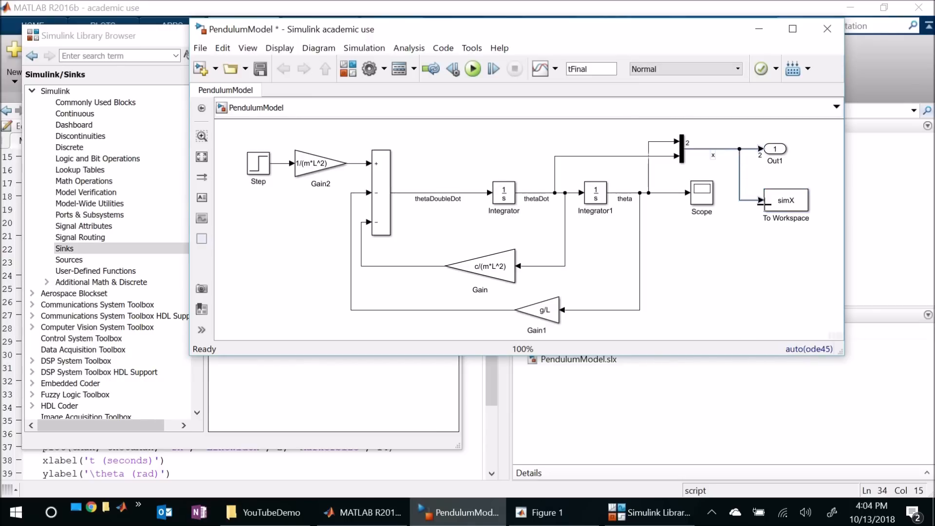
left_click(260, 70)
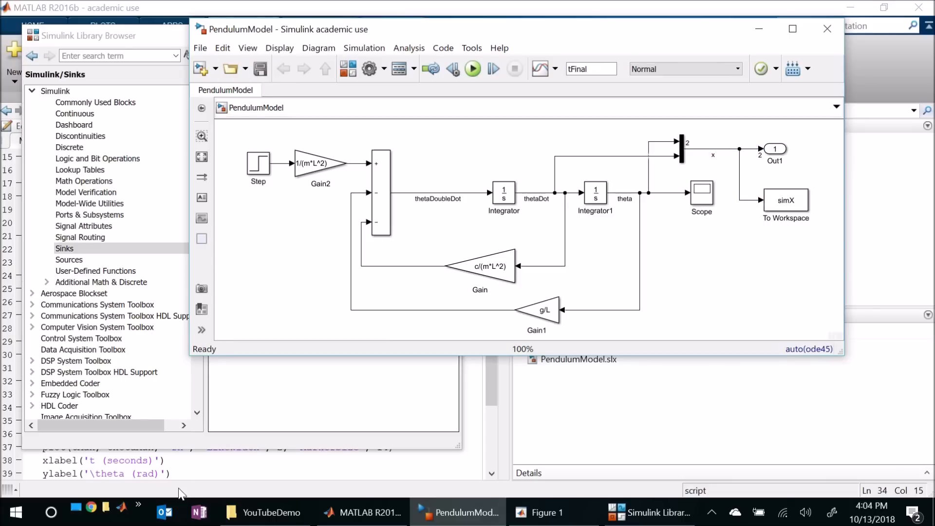
Switch to MATLAB, run the script that simulates the pendulum model, and return to the editor
left_click(178, 465)
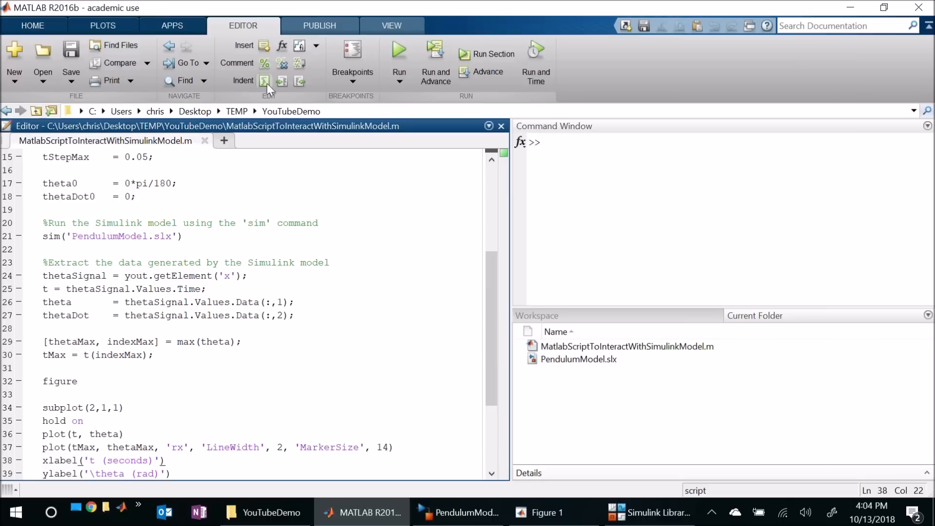
left_click(396, 47)
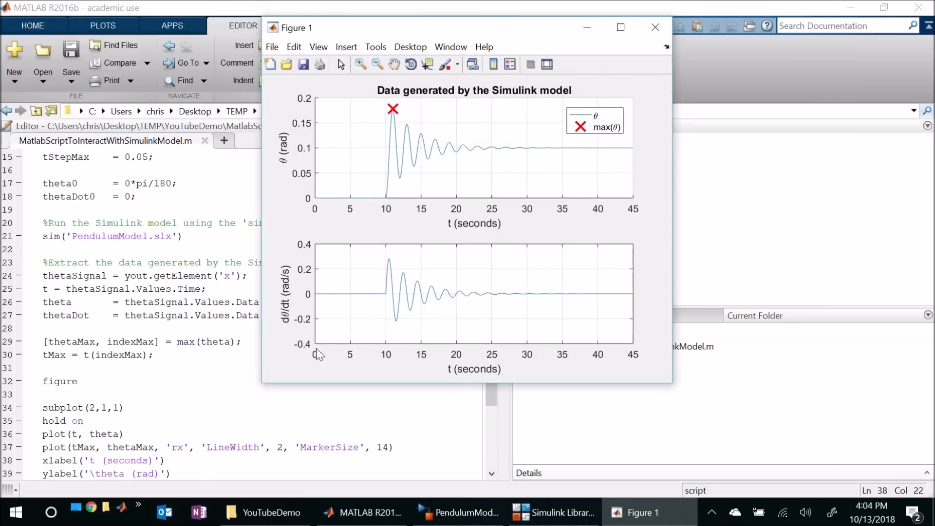
left_click(282, 405)
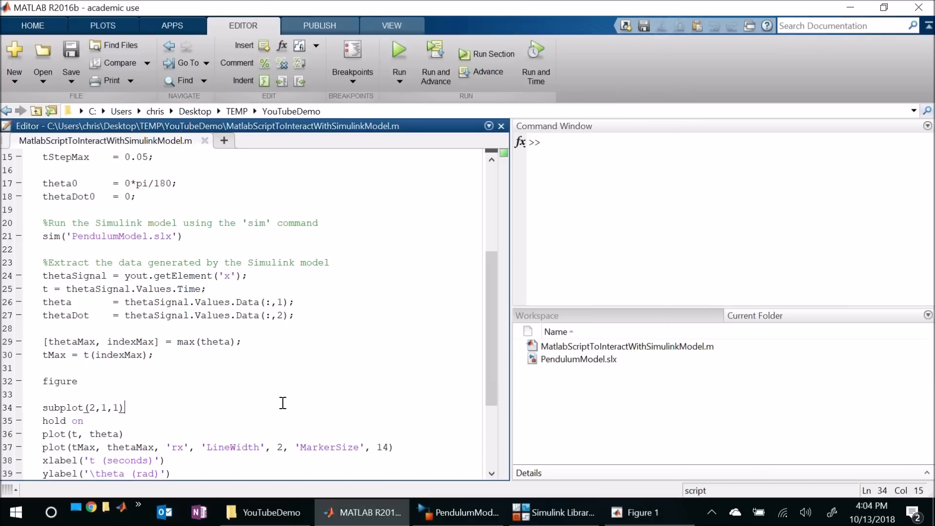
Find simX among the workspace variables and display its properties with the simX command
left_click(605, 309)
left_click(548, 460)
scroll(548, 460, "down", 1)
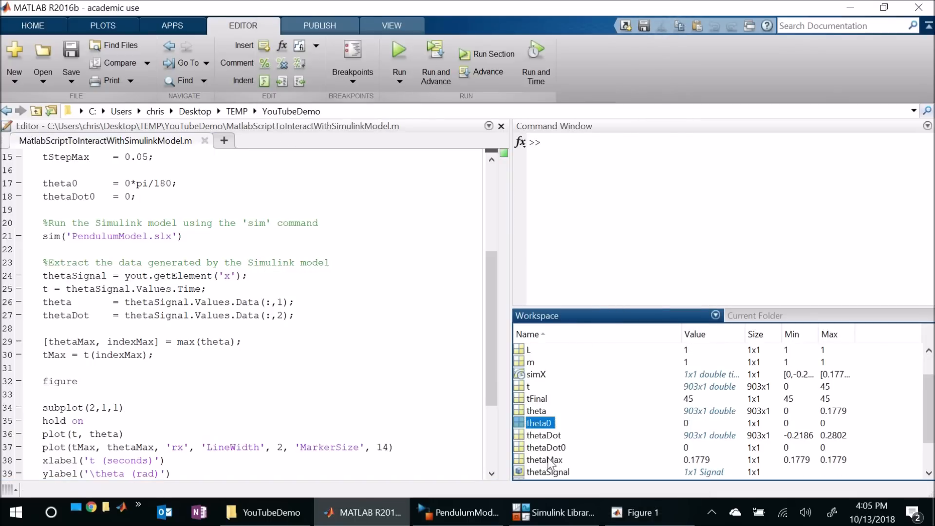
left_click(536, 374)
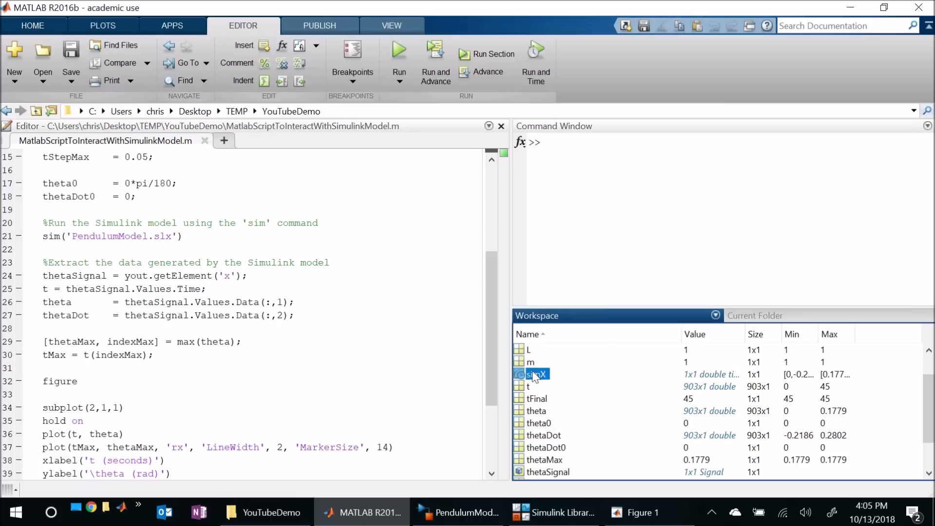
left_click(655, 226)
type("simX")
key("Return")
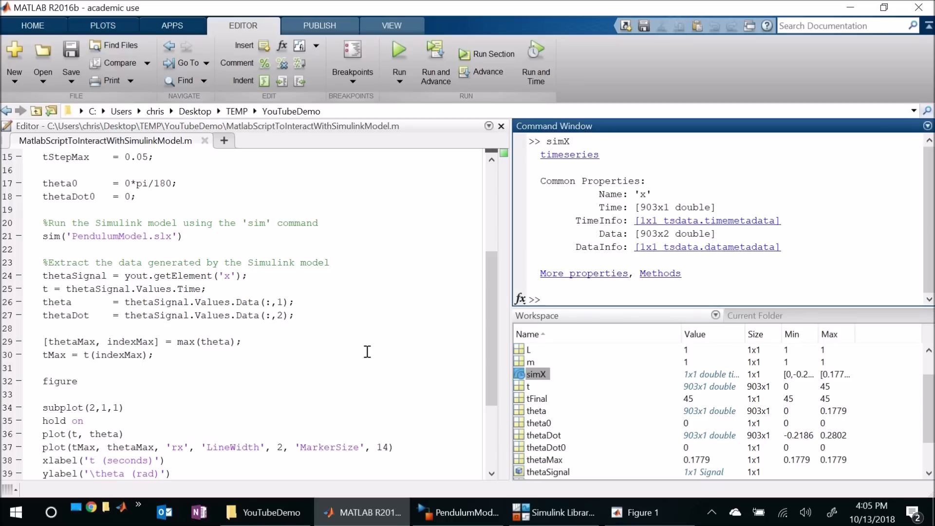
Add two blank lines below the thetaDot extraction line in the script
left_click(334, 320)
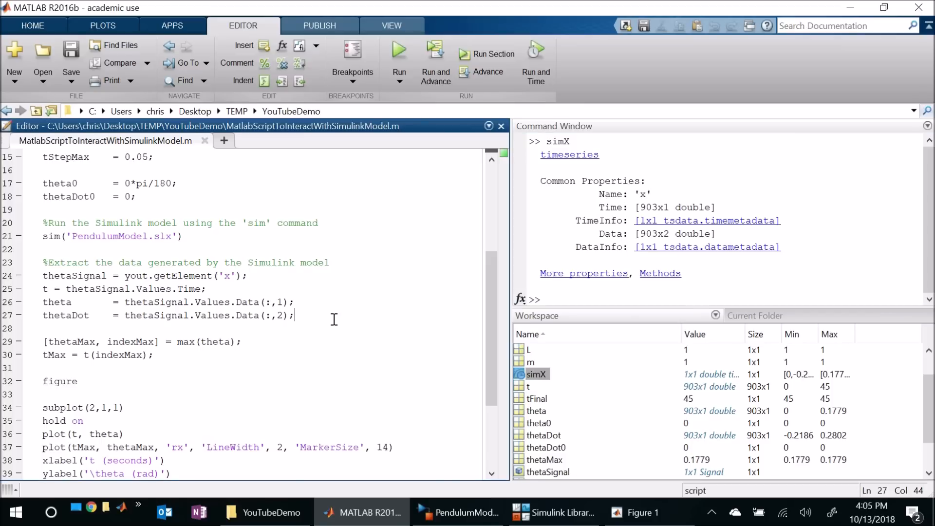
key("Return")
key("Return")
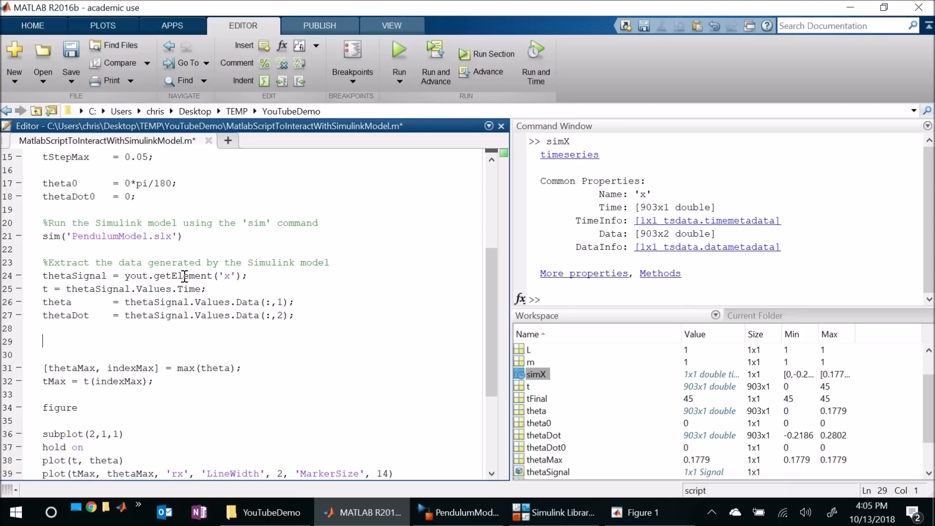
Rename all instances of the variable thetaSignal to xSignal in the script
double_click(138, 276)
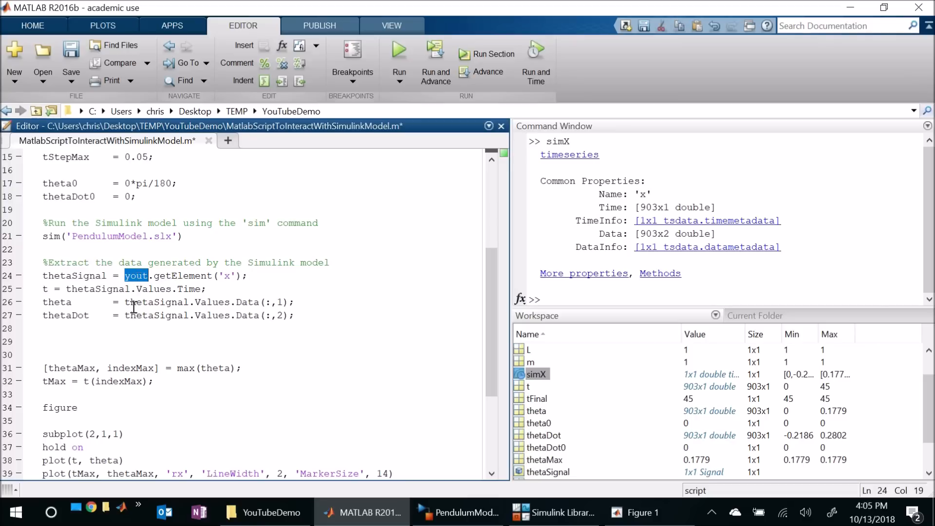
left_click(72, 276)
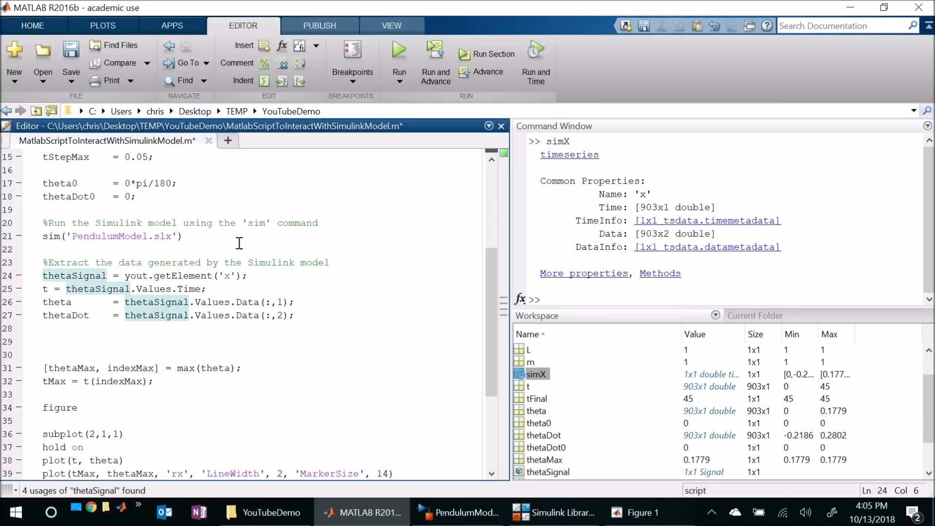
key("shift+Home")
type("x")
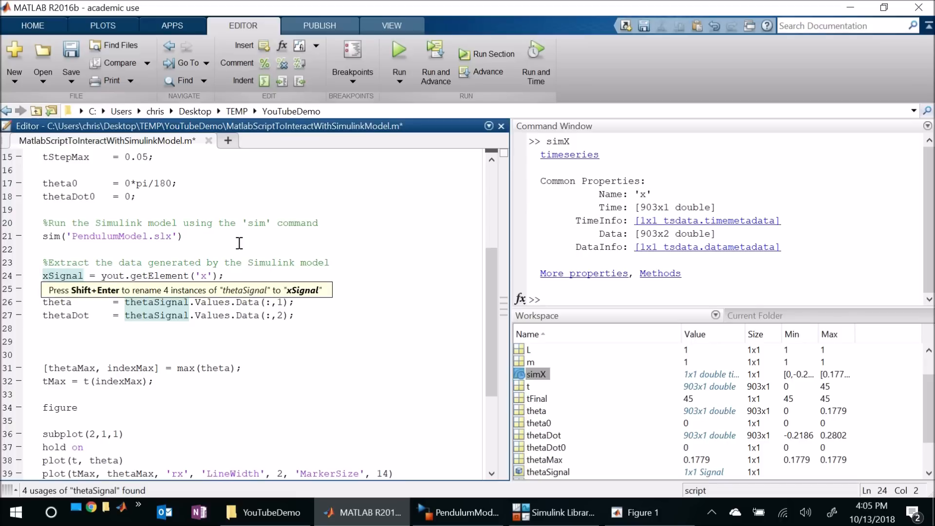
key("shift+Return")
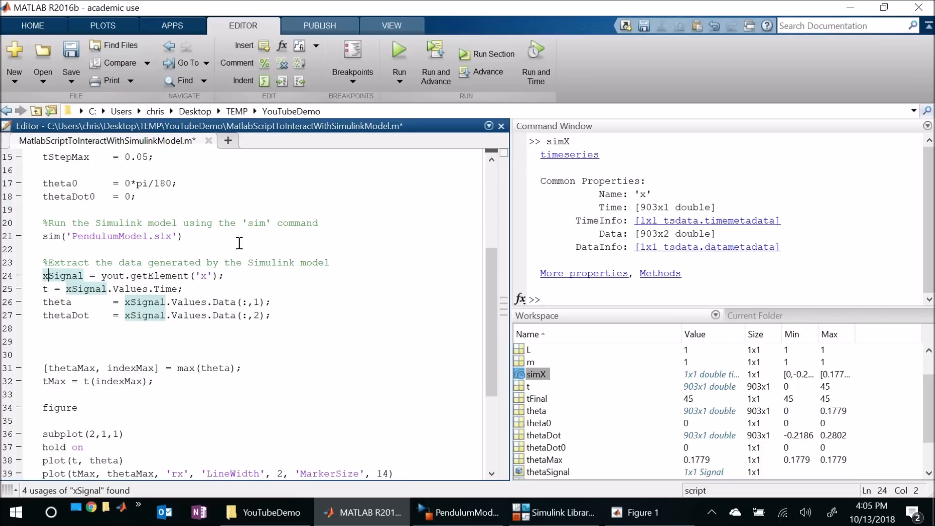
Align the equals signs of the xSignal and t lines with those of theta and thetaDot, and save the script
left_click(54, 289)
key("ctrl+s")
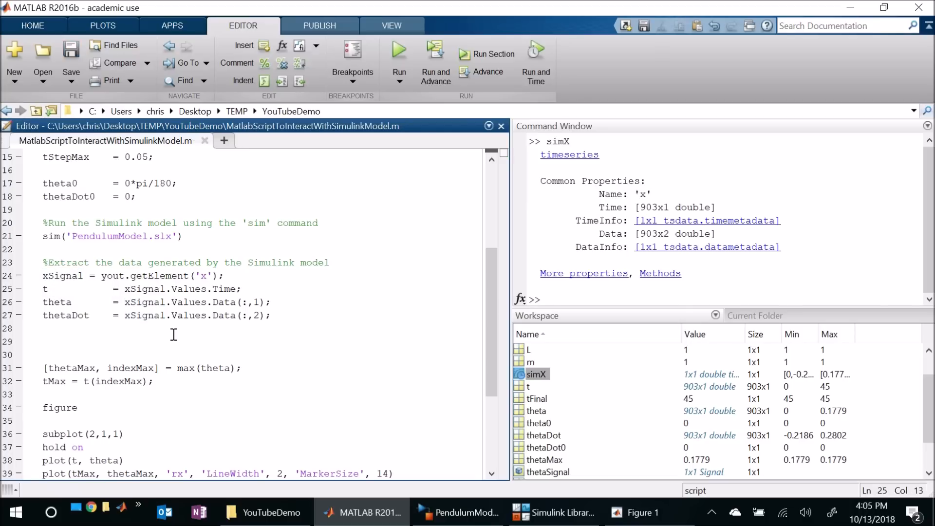
left_click(88, 275)
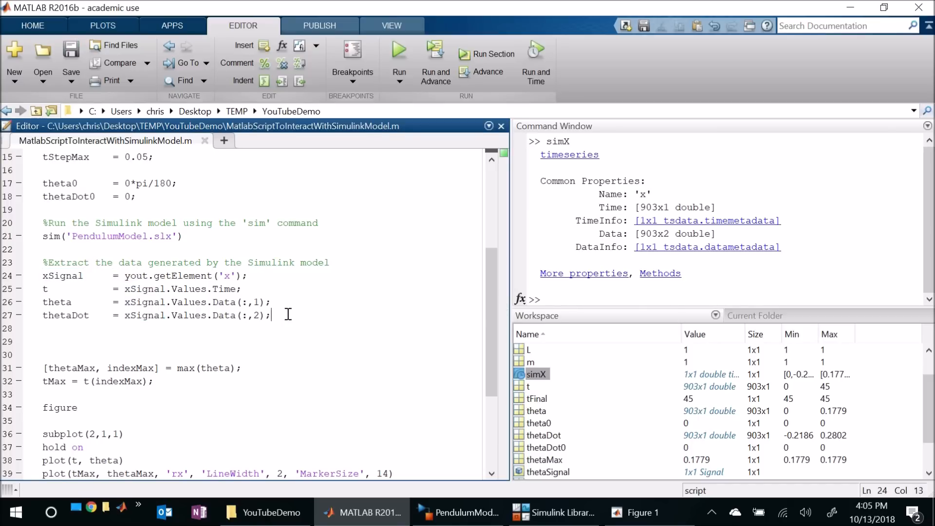
Comment out the four lines that extract xSignal, t, theta and thetaDot from yout
left_click_drag(271, 315, 42, 275)
right_click(62, 278)
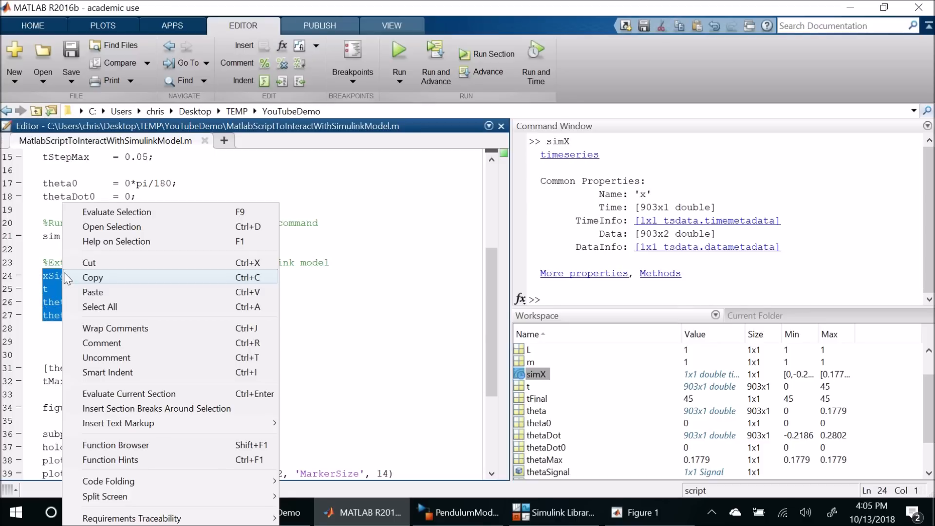
left_click(127, 342)
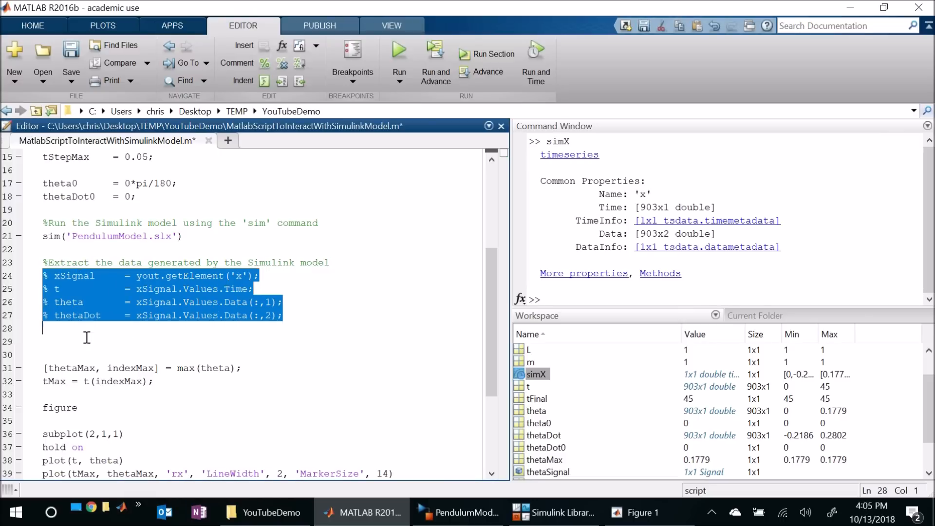
Add the comment "%Extract the data generated by the 'To Workspace' block" below the commented-out extraction code
left_click(87, 337)
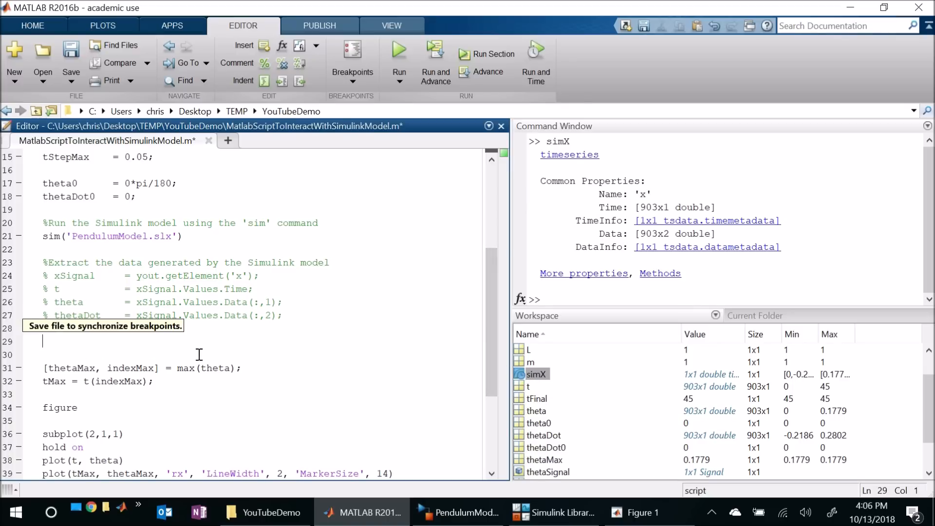
type("%Extract the data generated by the ")
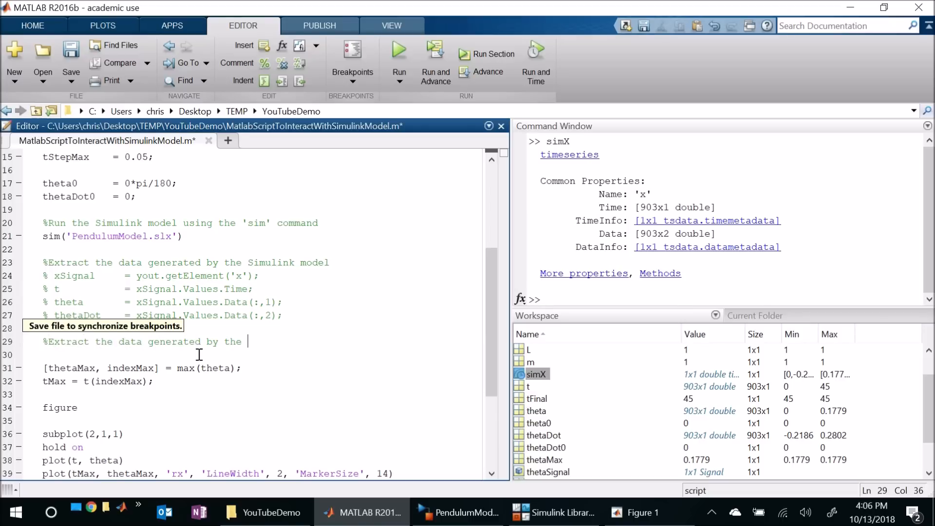
type("'To Workspace")
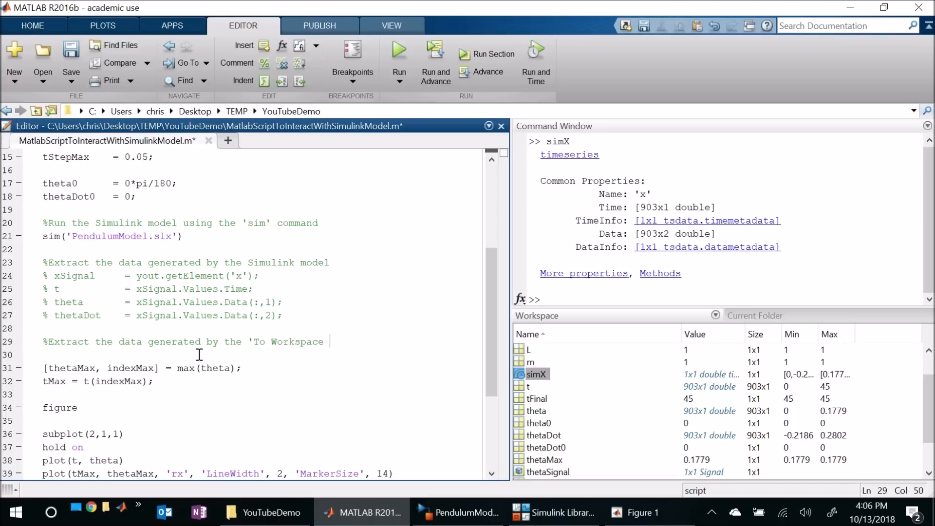
key("BackSpace")
type("' block")
Change the ending of the first extraction comment to "'Out1' block" and save the script
left_click(355, 261)
key("ctrl+shift+Left")
key("ctrl+shift+Left")
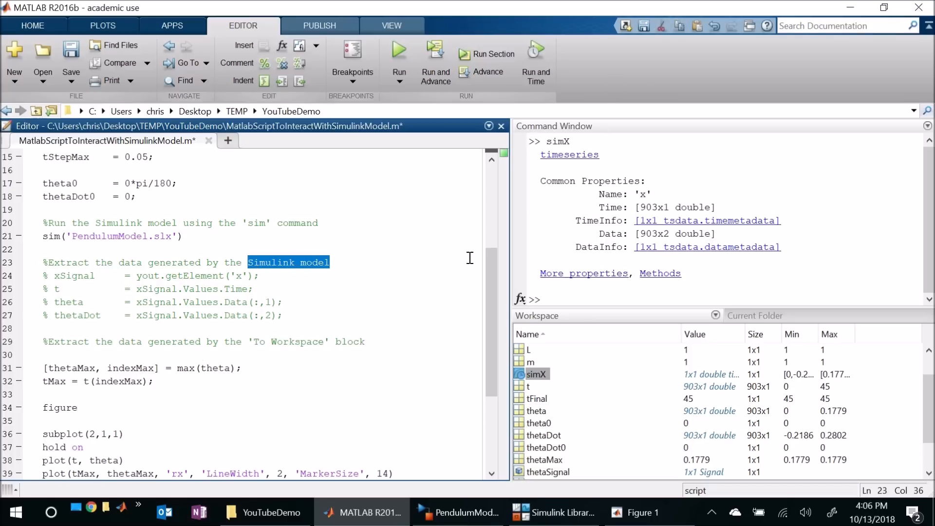
type("'Out1' block")
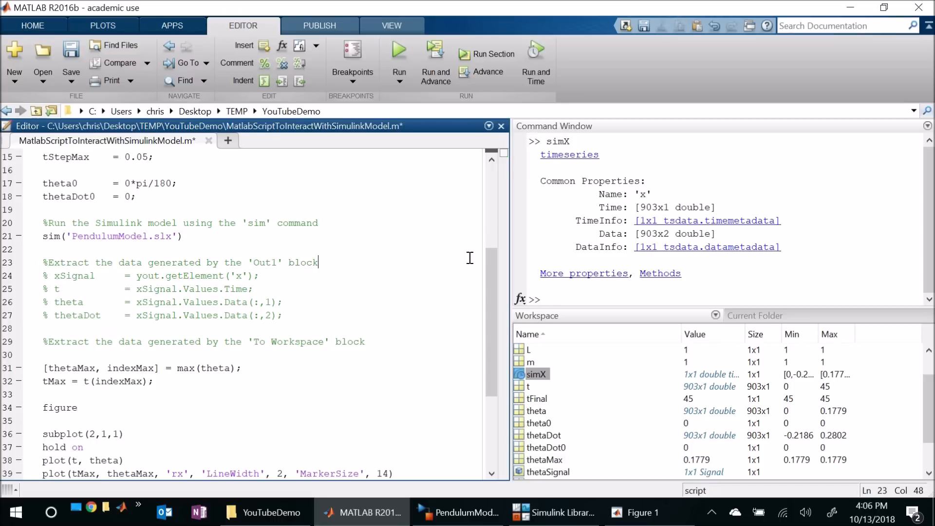
key("ctrl+s")
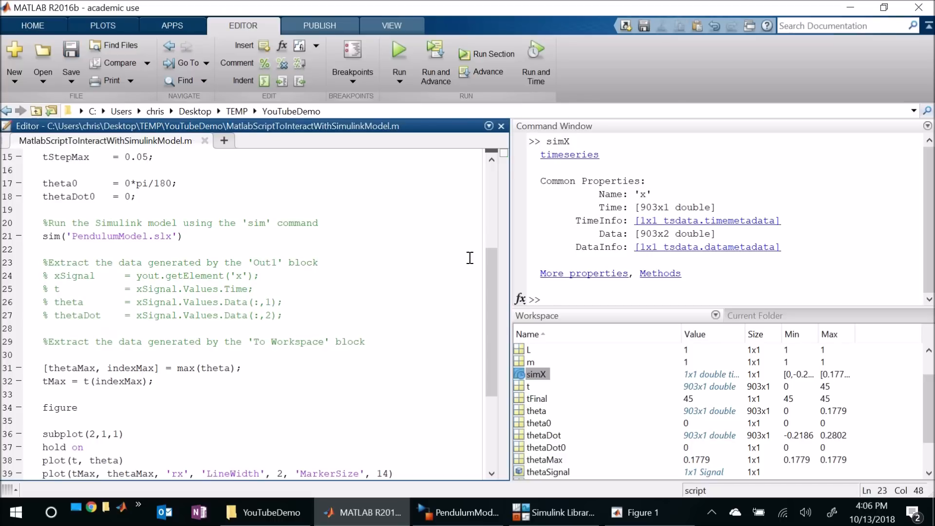
Add the line "t = simX.Time;" beneath the 'To Workspace' comment, keeping a blank line before the thetaMax code
left_click(399, 348)
key("Return")
key("Up")
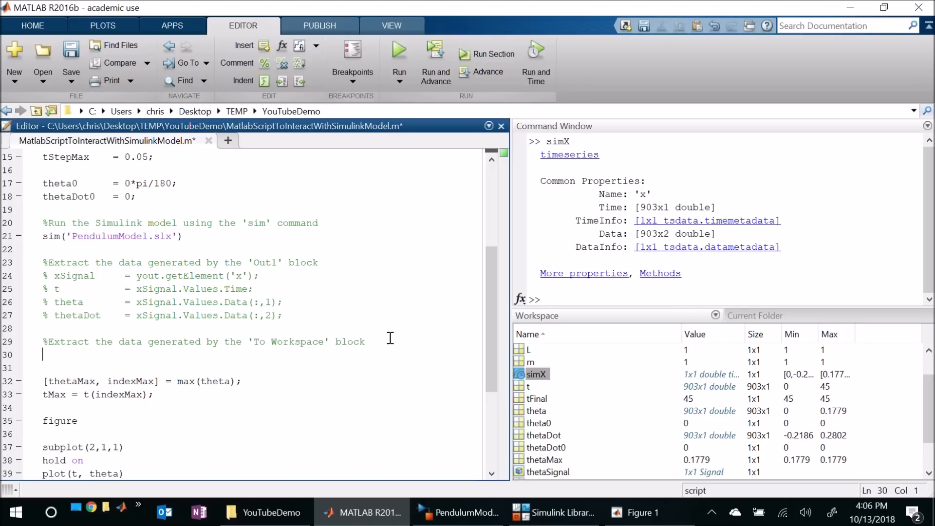
type("t = simX.Time;")
key("Return")
Add the lines "theta = simX.Data(:,1);" and "thetaDot = simX.Data(:,2);" below the time extraction
type("t")
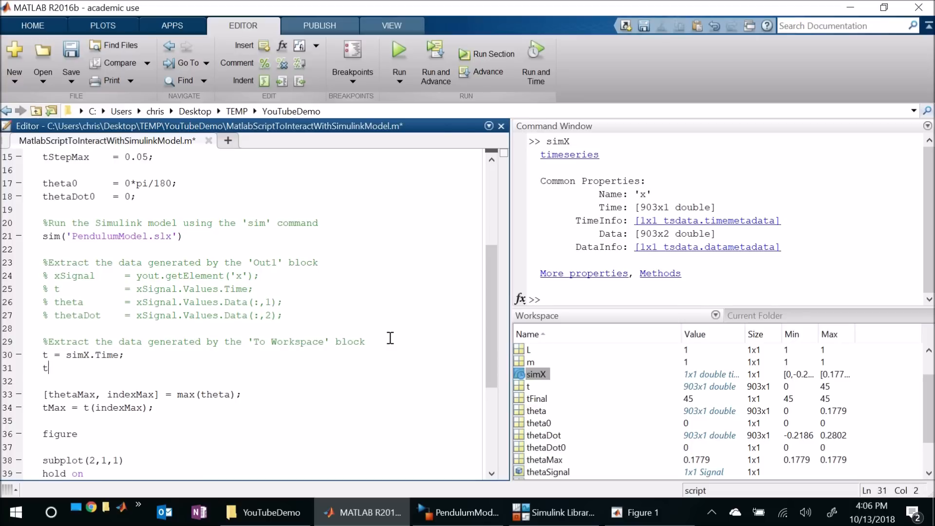
type("heta = simX.signa")
key("BackSpace")
key("BackSpace")
key("BackSpace")
type("Data(:,1);")
key("Return")
type("thetaDot = simX.Data(:,2);")
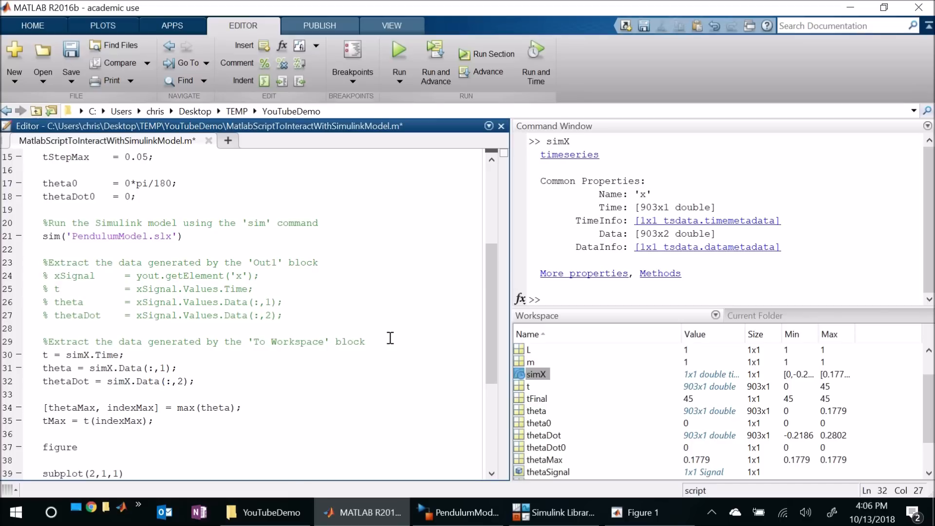
Align the equals signs of the t, theta and thetaDot lines beneath the 'To Workspace' comment
key("Up")
key("Left")
key("Left")
key("Left")
key("Left")
key("Left")
key("Down")
key("Down")
key("Left")
key("Left")
key("Left")
key("Left")
key("Left")
key("Left")
key("Down")
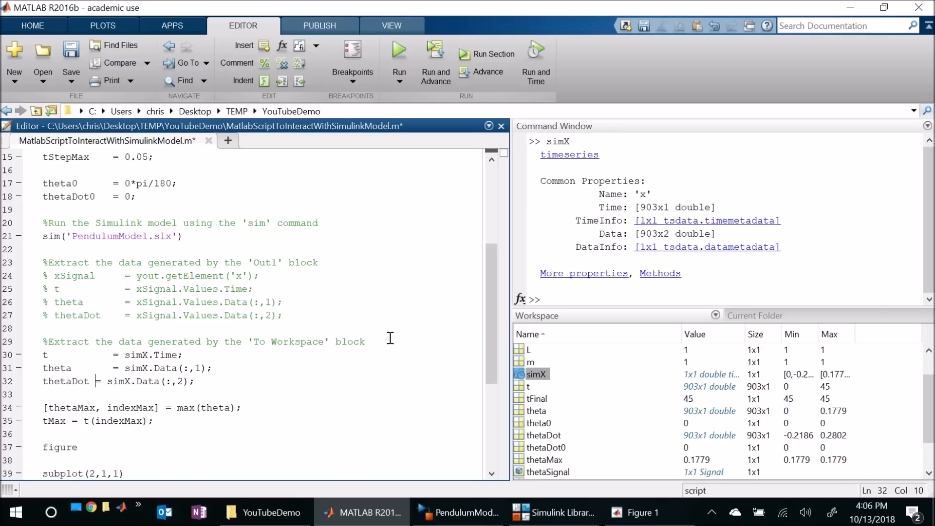
Save and run the script to plot the Timeseries data, and return to the code
key("ctrl+s")
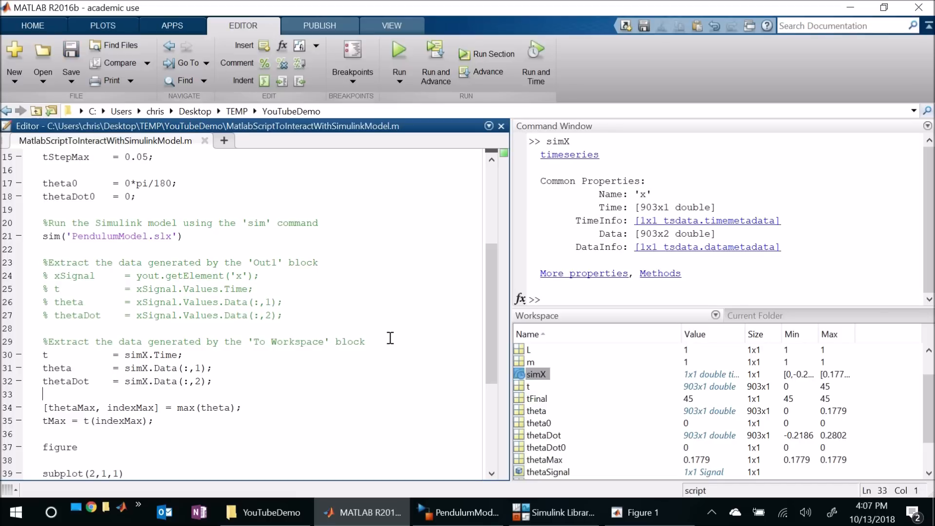
left_click(398, 55)
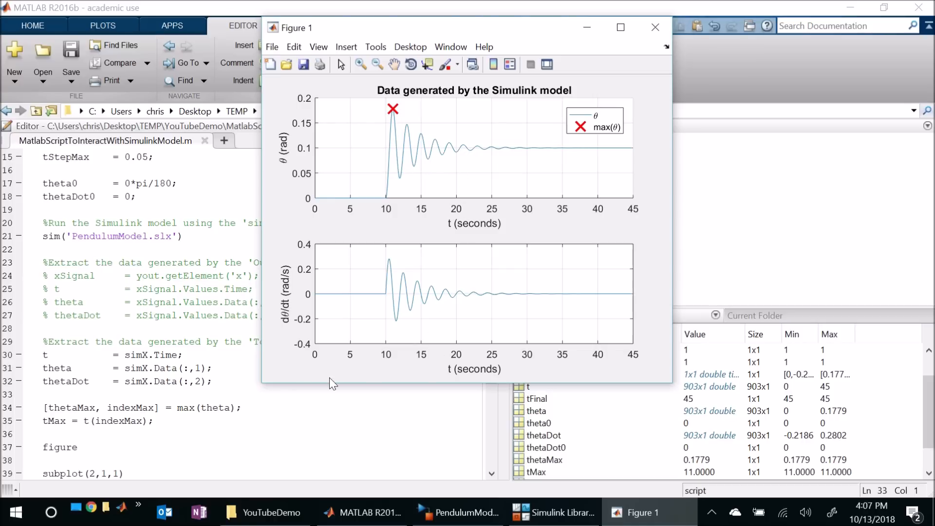
left_click(220, 381)
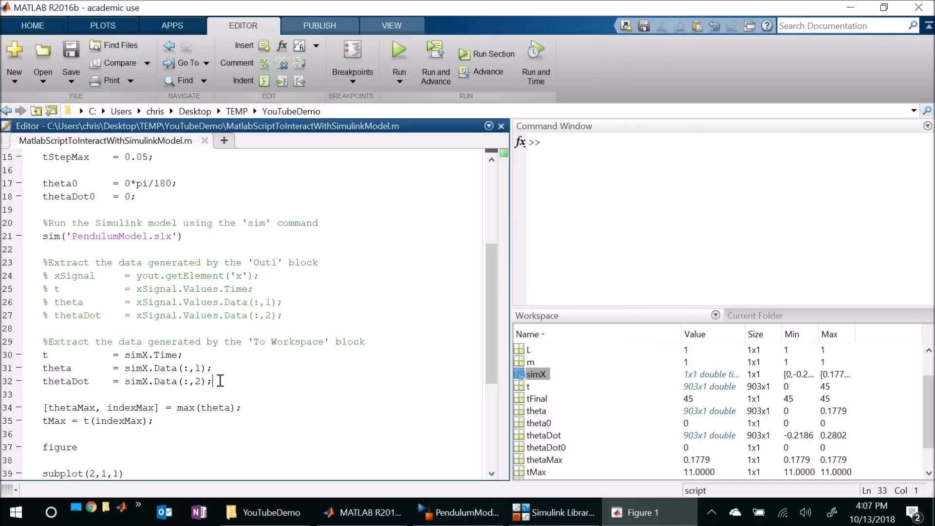
Set the save format of the To Workspace block in PendulumModel to Structure With Time
left_click(448, 516)
double_click(784, 207)
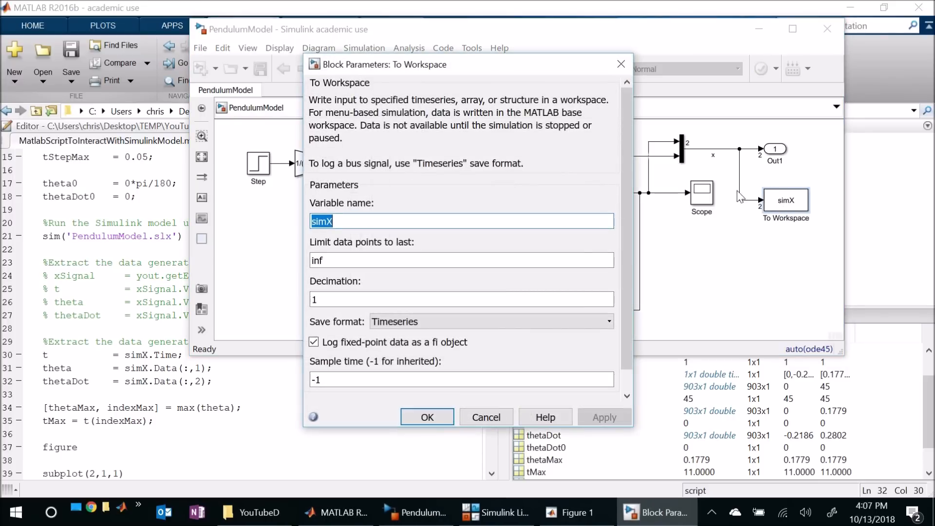
left_click(434, 326)
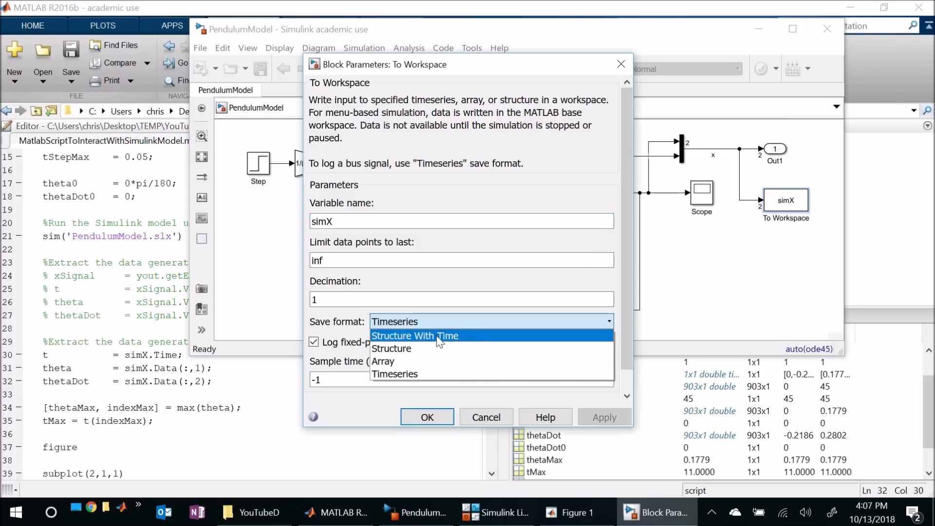
left_click(476, 343)
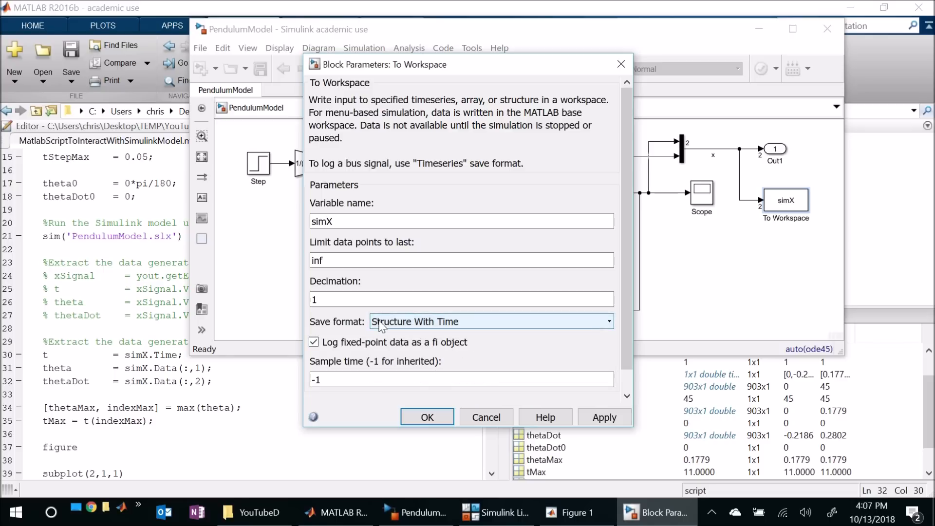
left_click(602, 419)
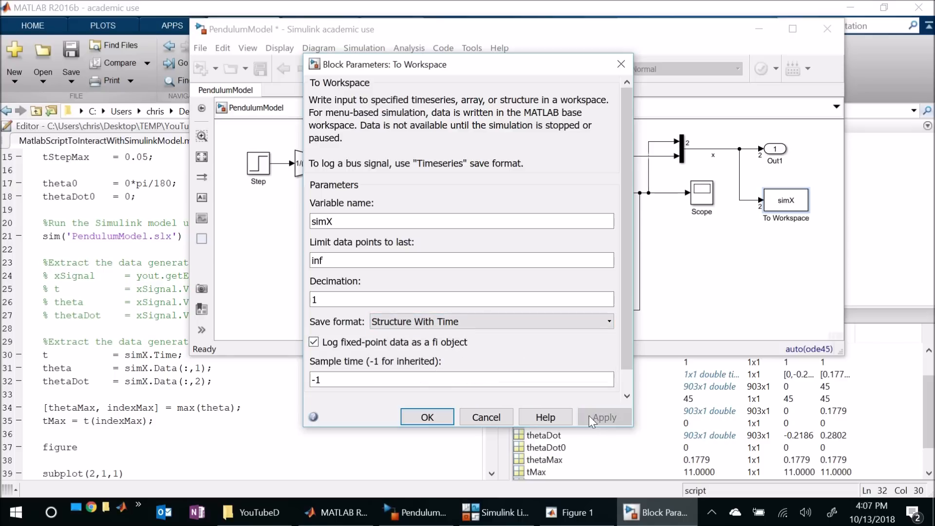
left_click(444, 418)
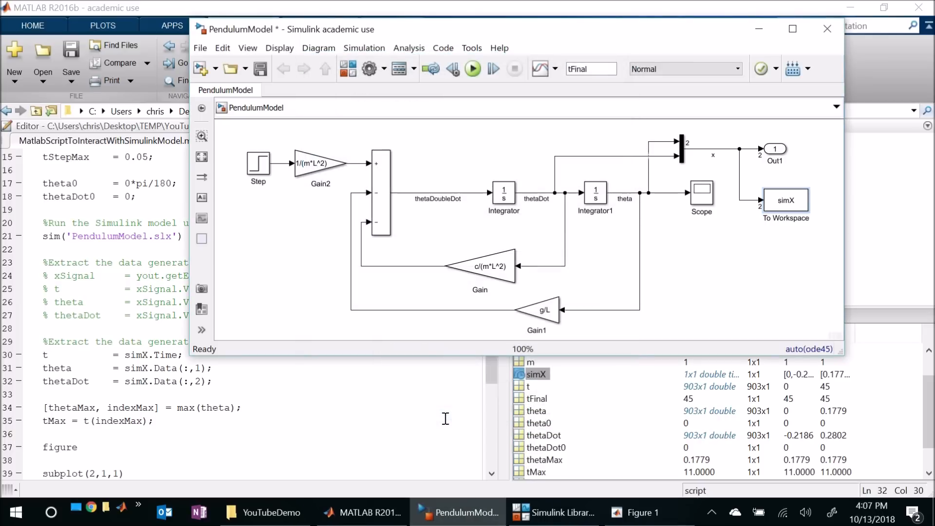
Run the script with the new save format and print simX at the command prompt to inspect its fields
left_click(205, 382)
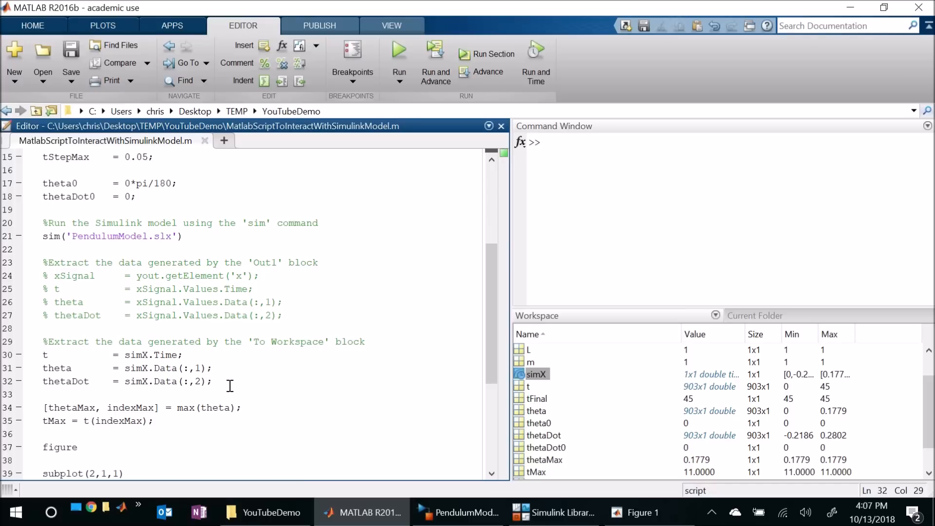
left_click(399, 59)
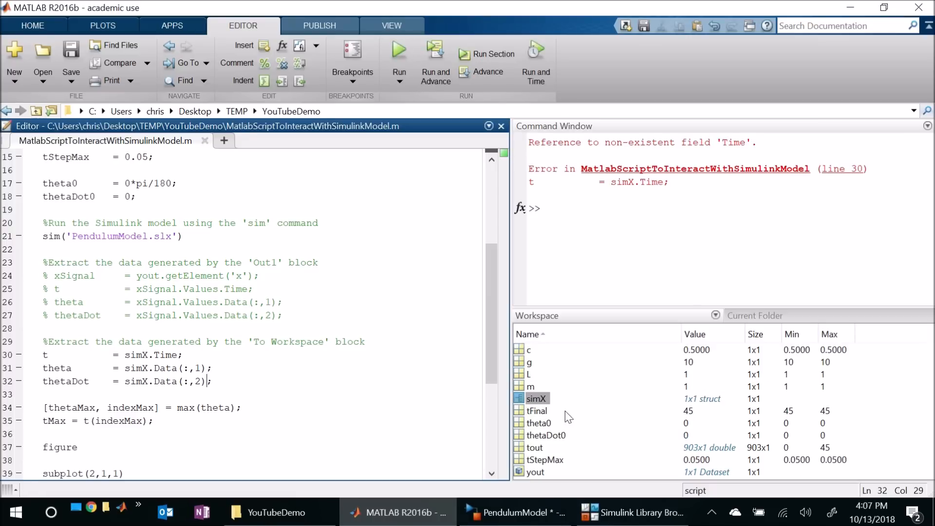
left_click(601, 251)
type("simX")
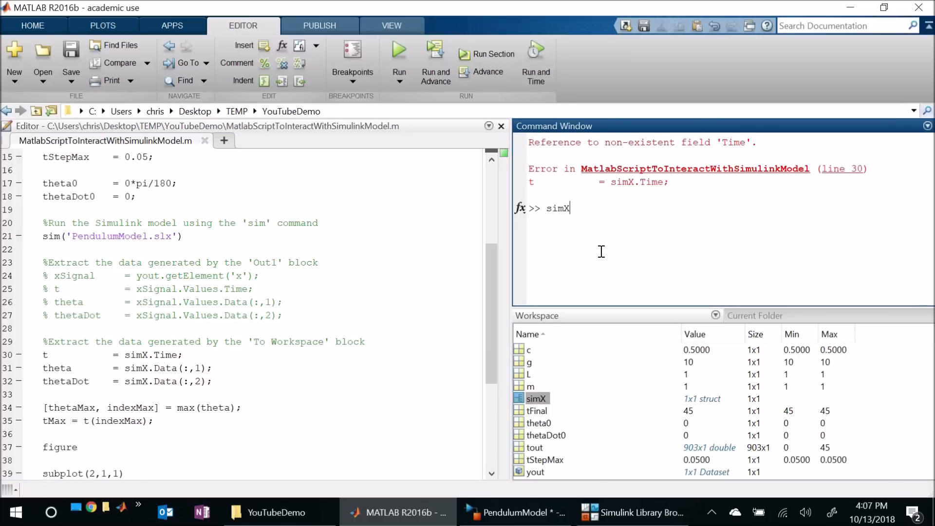
key("Return")
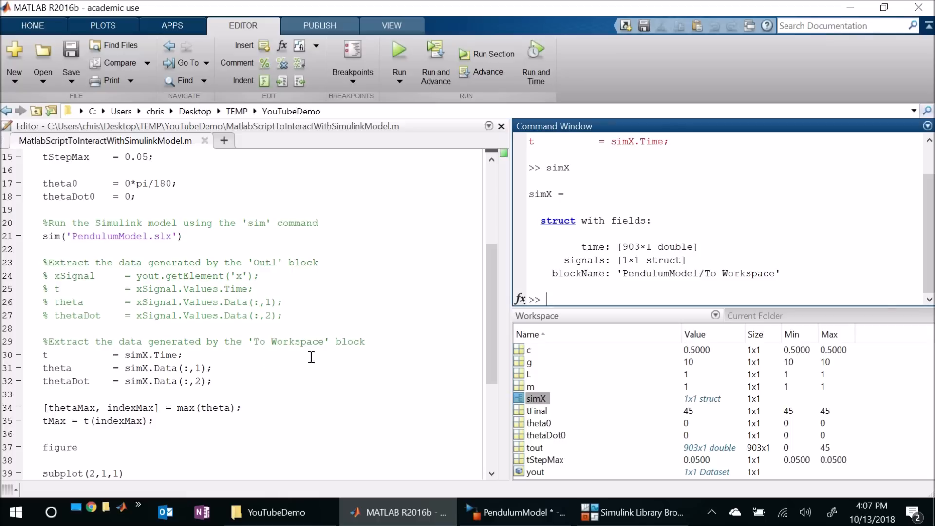
Extend the 'To Workspace' comment with "(using a Timeseries" and continue it on a second line as "%structure)"
left_click(372, 346)
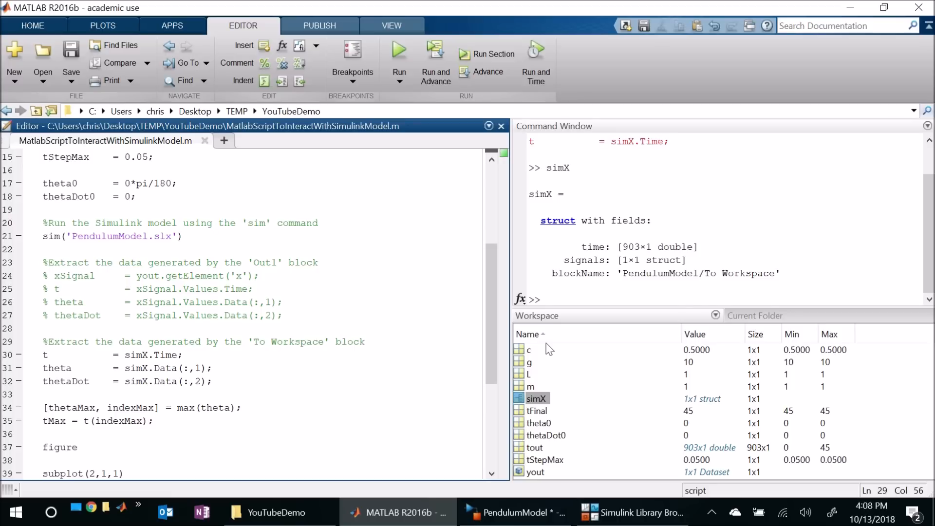
type("sing a ")
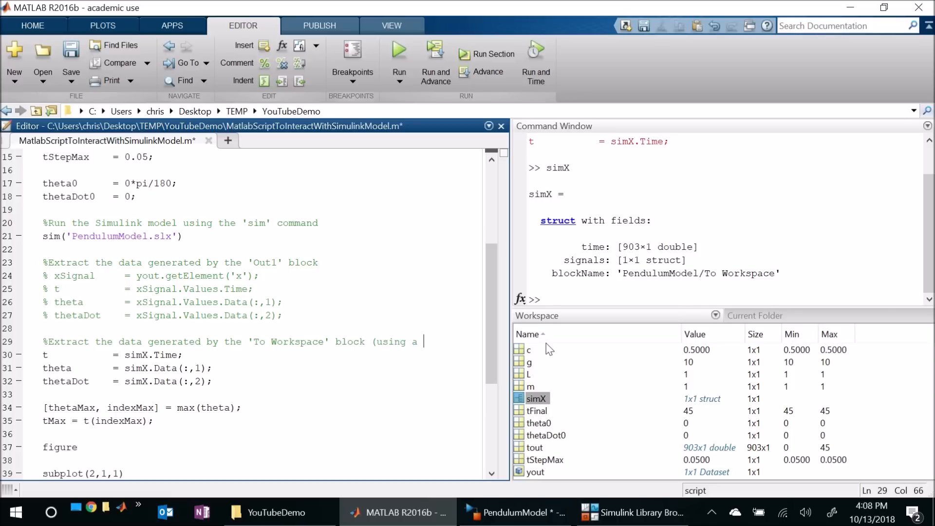
type("Timeseries")
key("Return")
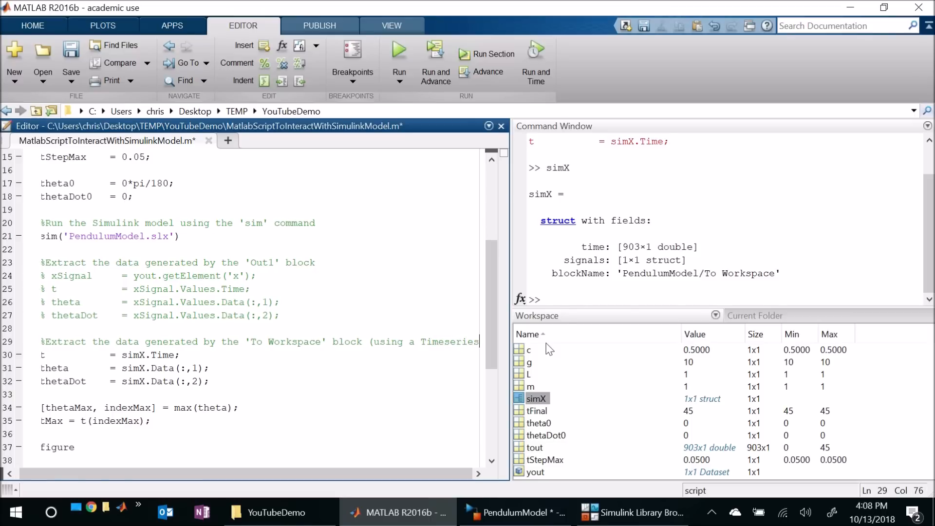
type("%strucgture")
key("BackSpace")
key("BackSpace")
key("BackSpace")
key("BackSpace")
type("ture")
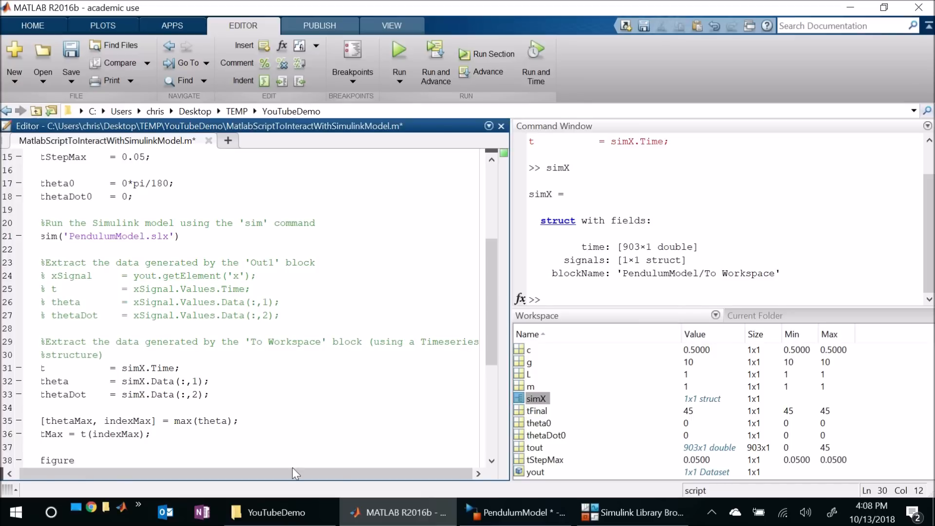
Duplicate the Timeseries comment and its three extraction lines directly below the original block
left_click_drag(291, 474, 243, 479)
left_click_drag(223, 396, 7, 336)
key("ctrl+c")
key("Down")
key("ctrl+v")
Reword the duplicated comment's ending to "(using a" followed by "%StructureWithTime format)" on the second line
key("Up")
key("Up")
key("Up")
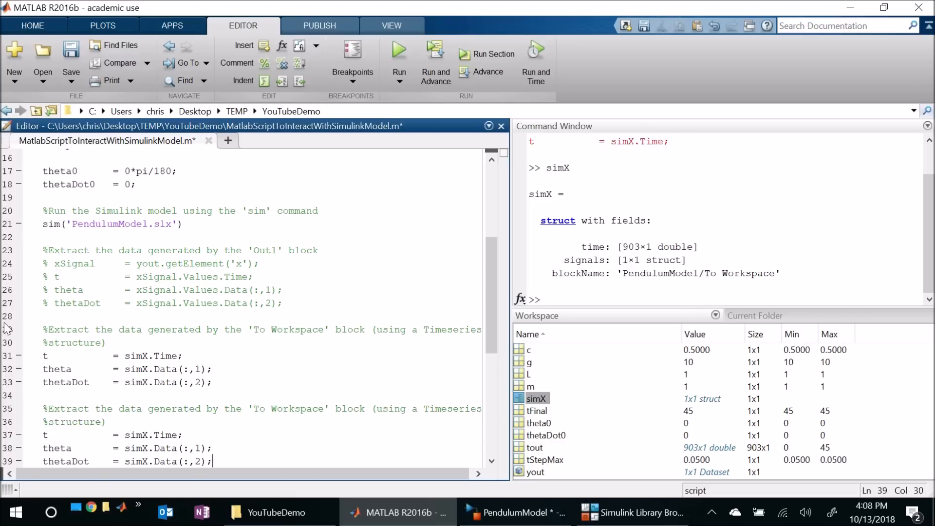
key("Left")
key("Left")
key("ctrl+Left")
key("ctrl+shift+Right")
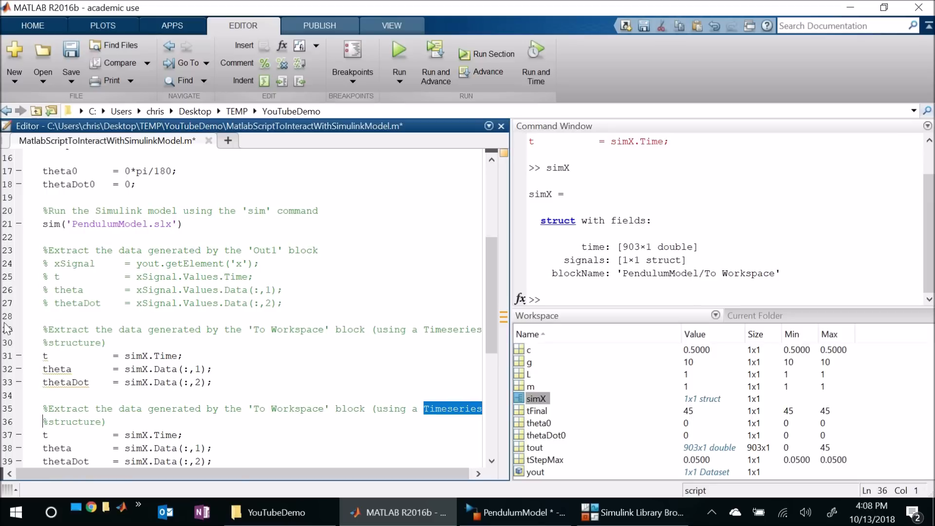
key("Delete")
key("ctrl+shift+Right")
key("ctrl+shift+Right")
key("ctrl+shift+Right")
type(")")
key("Left")
type("StructureWithT")
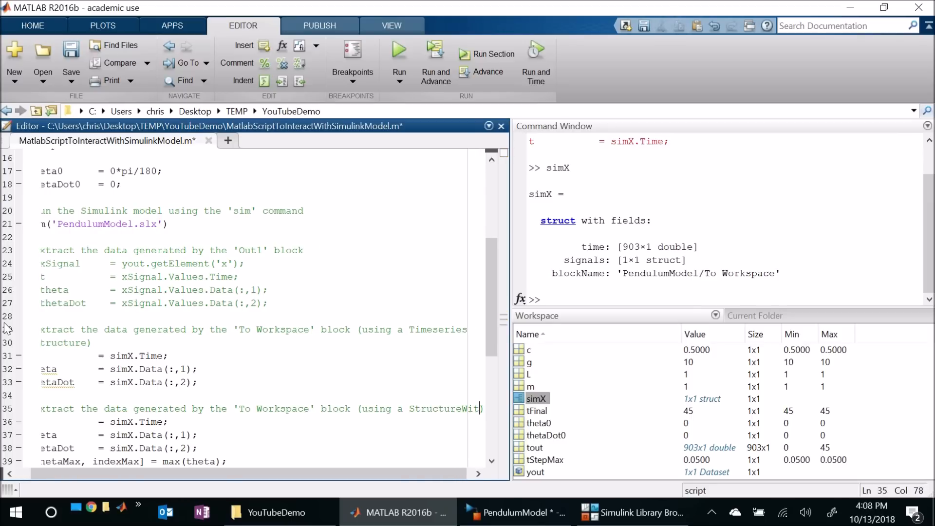
type("ime")
key("Right")
key("BackSpace")
key("BackSpace")
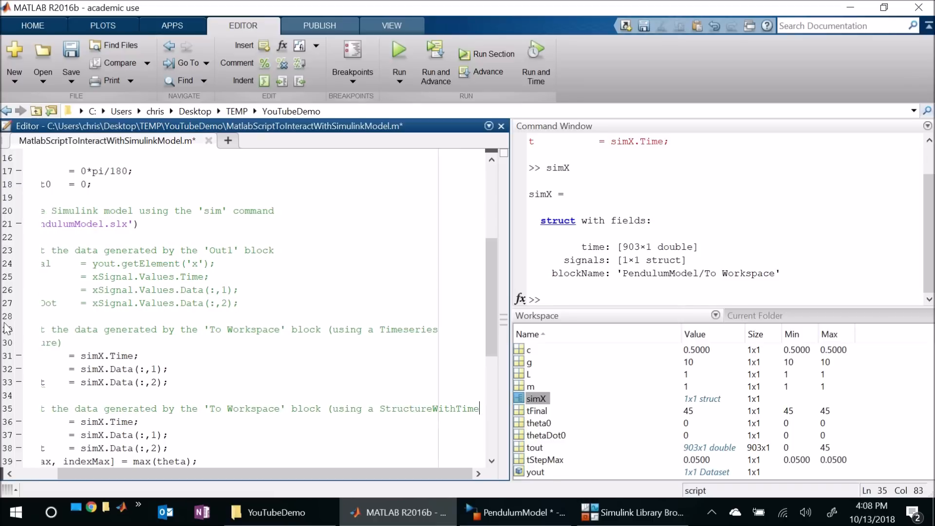
type("format)")
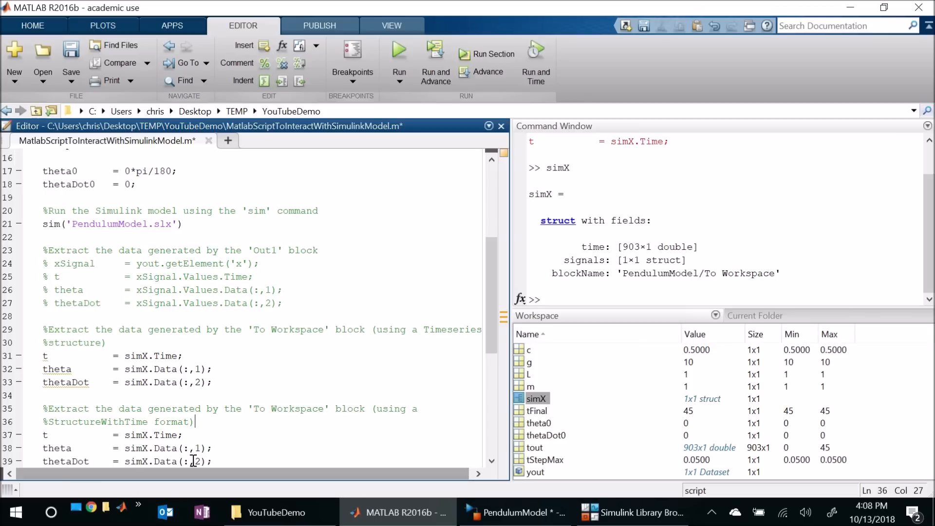
Replace the duplicated extraction code below the StructureWithTime comment with the line "t = simX.time;"
left_click_drag(248, 459, 153, 435)
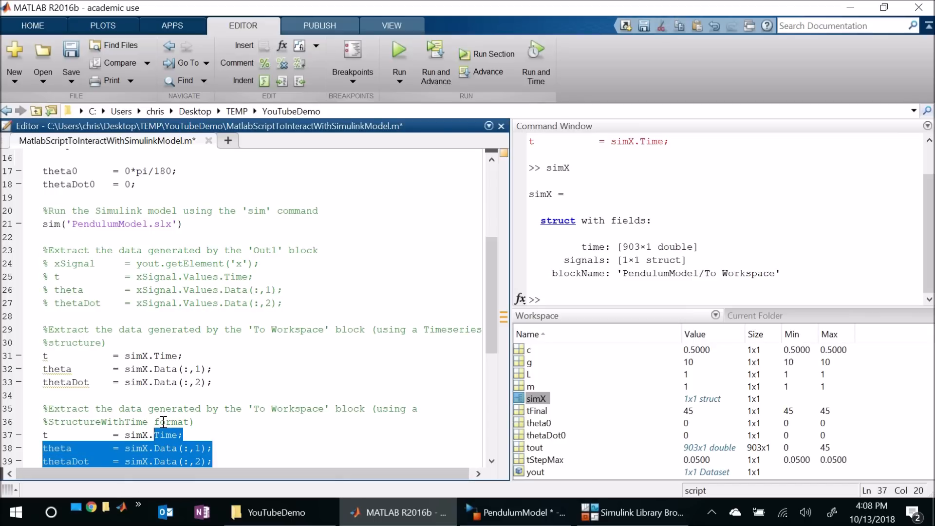
type(".")
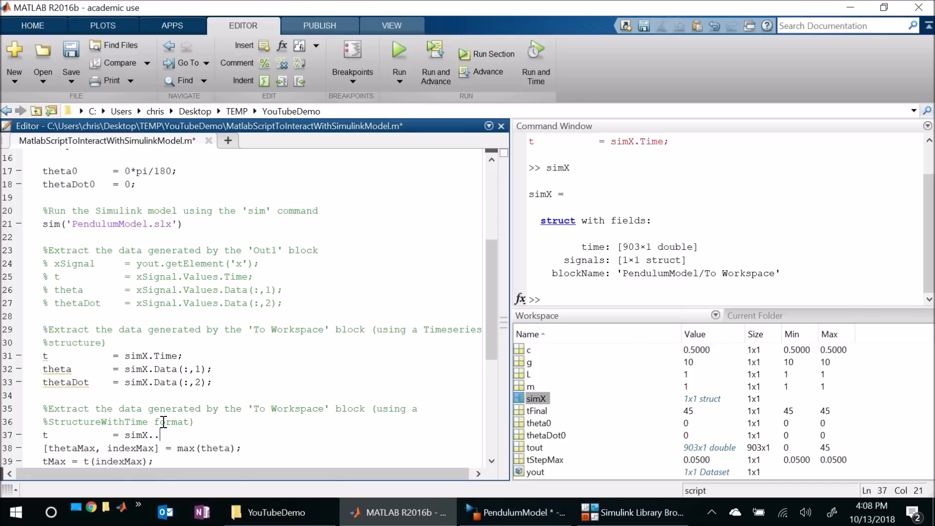
type("Tim")
key("BackSpace")
key("BackSpace")
key("BackSpace")
key("BackSpace")
key("BackSpace")
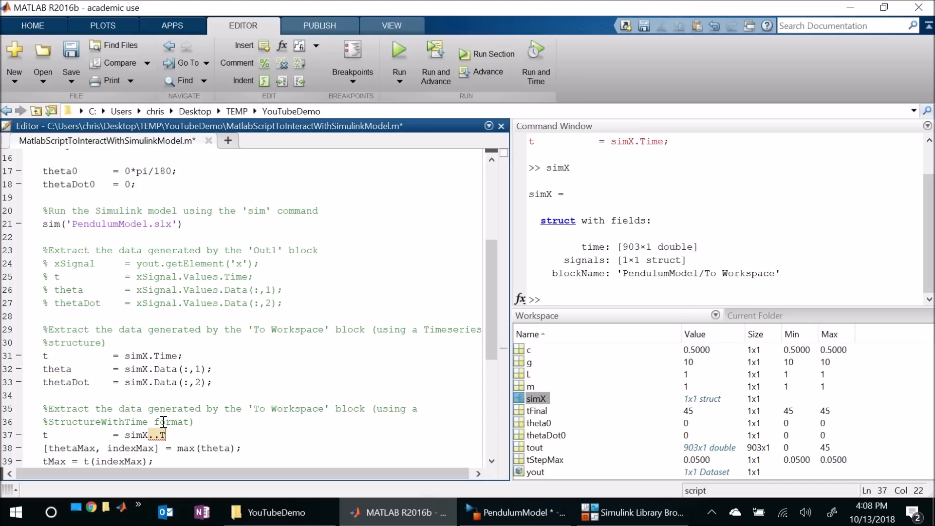
type(".time;")
key("Return")
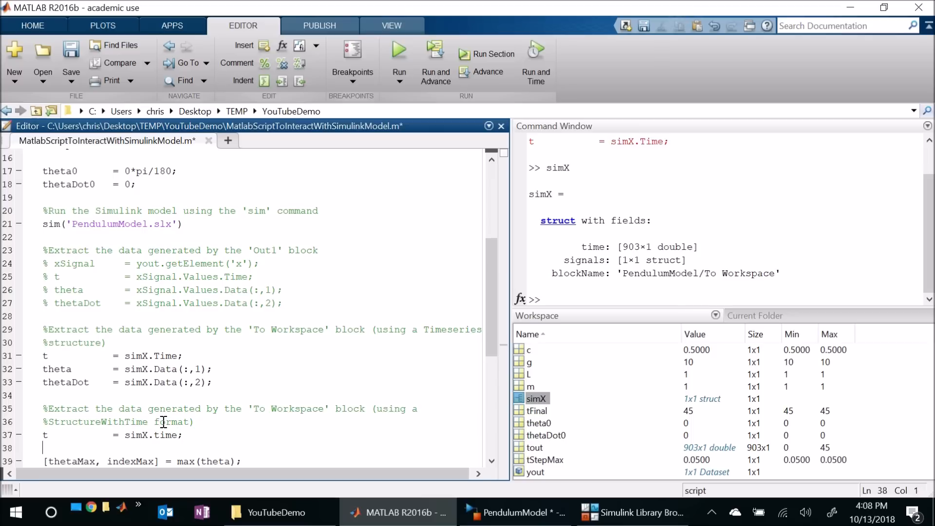
Add the lines "theta = simX.signals.values(:,1);" and "thetaDot = simX.signals.values(:,2);" below the simX.time line
type("theta = S")
key("BackSpace")
type("simX.signals.values(:,1);")
key("Return")
type("thetaDot = ")
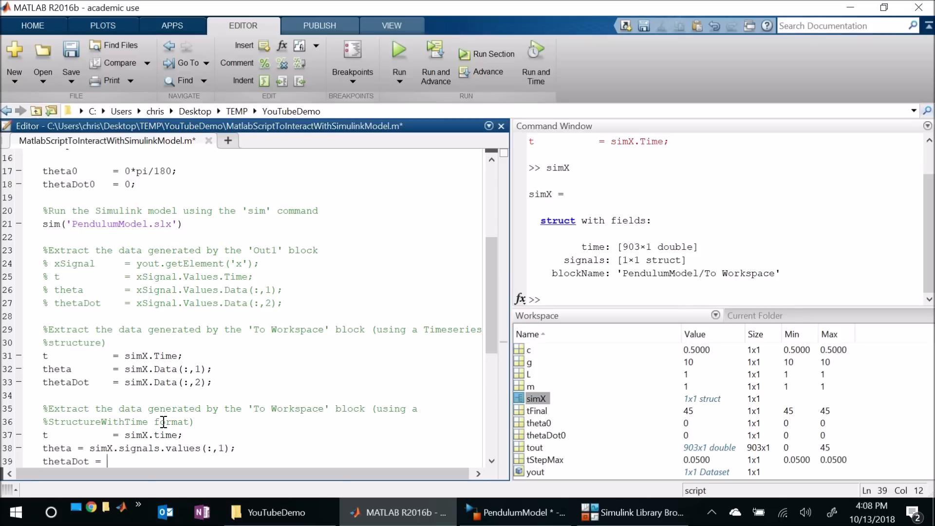
type("simX.signals.values(:,2);")
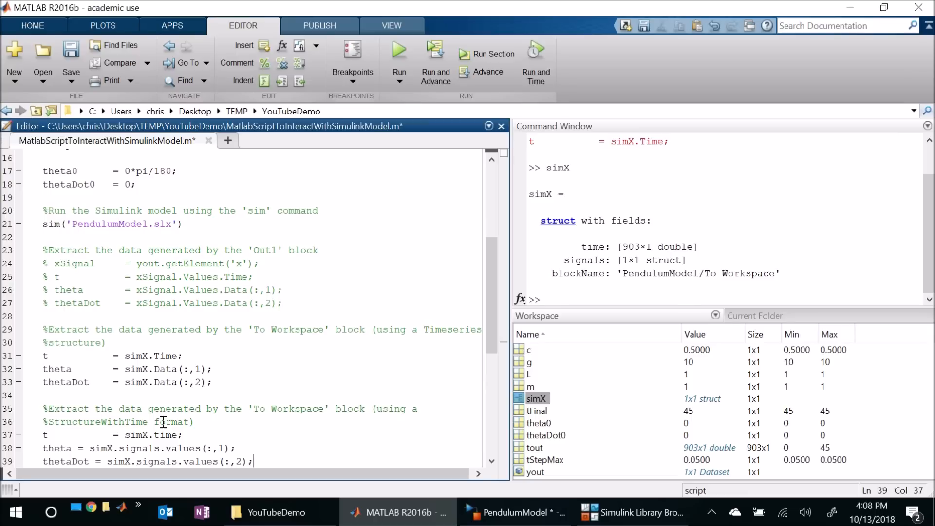
Align the equals signs of the new theta and thetaDot lines with the t line and save the script
key("Left")
key("Left")
key("Left")
key("Left")
key("Left")
key("Left")
key("Left")
key("Left")
key("Left")
key("Left")
key("Left")
key("Left")
key("Left")
key("Left")
key("Tab")
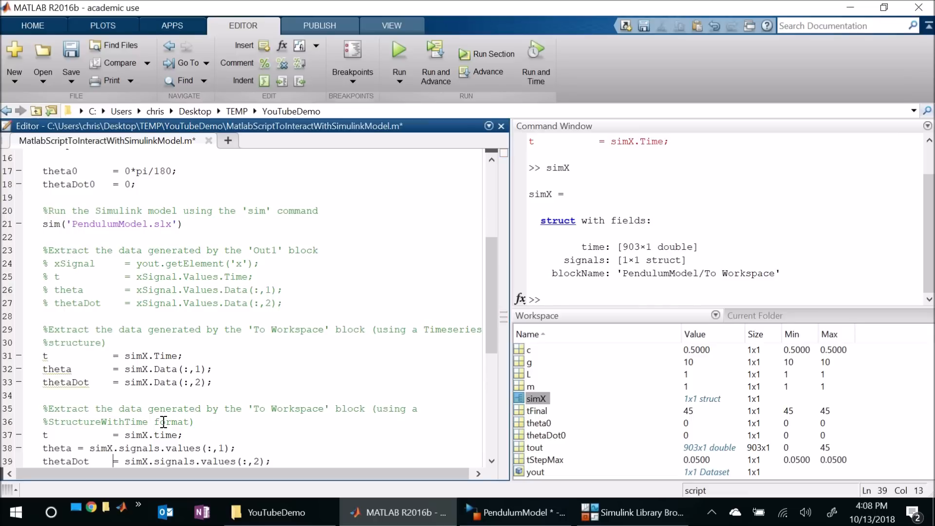
key("Right")
key("Right")
key("Right")
key("Right")
key("Right")
key("Right")
key("Tab")
key("Tab")
key("ctrl+s")
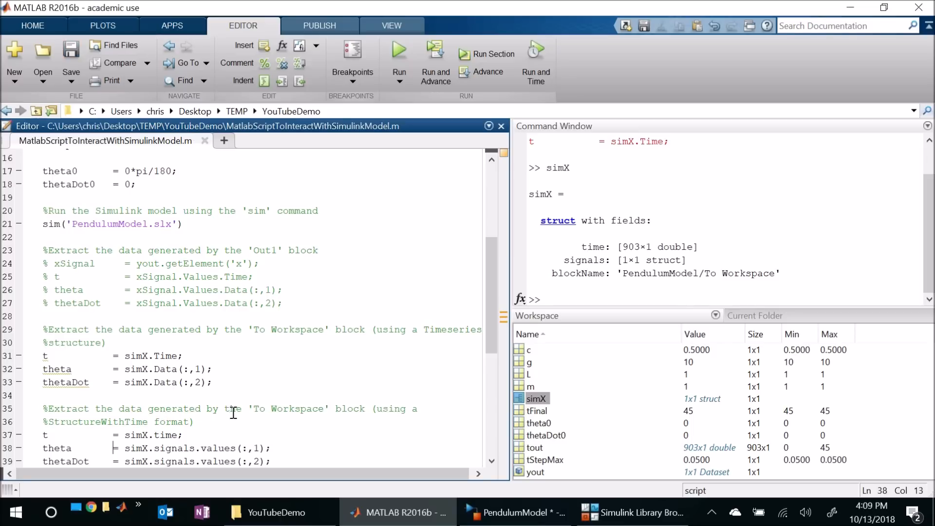
Insert a blank line between the StructureWithTime extraction code and the thetaMax line
scroll(233, 411, "down", 2)
left_click(328, 380)
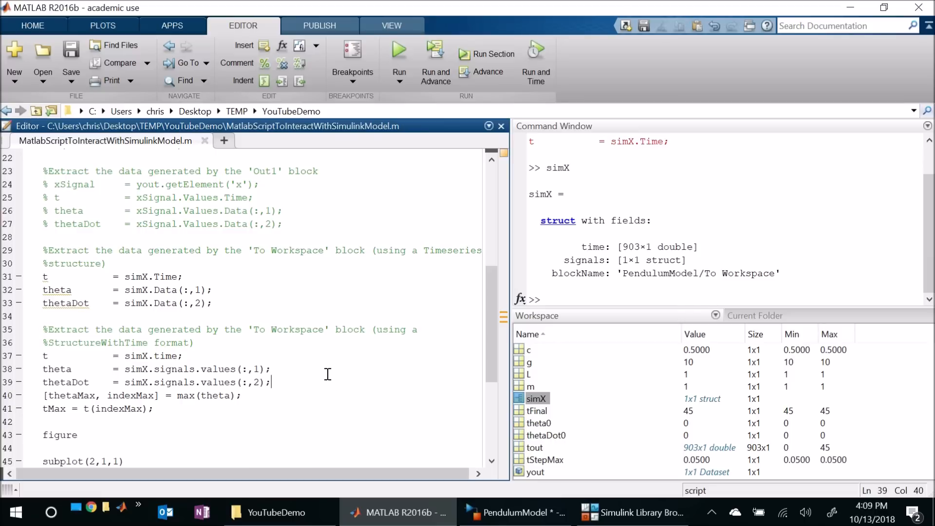
key("Return")
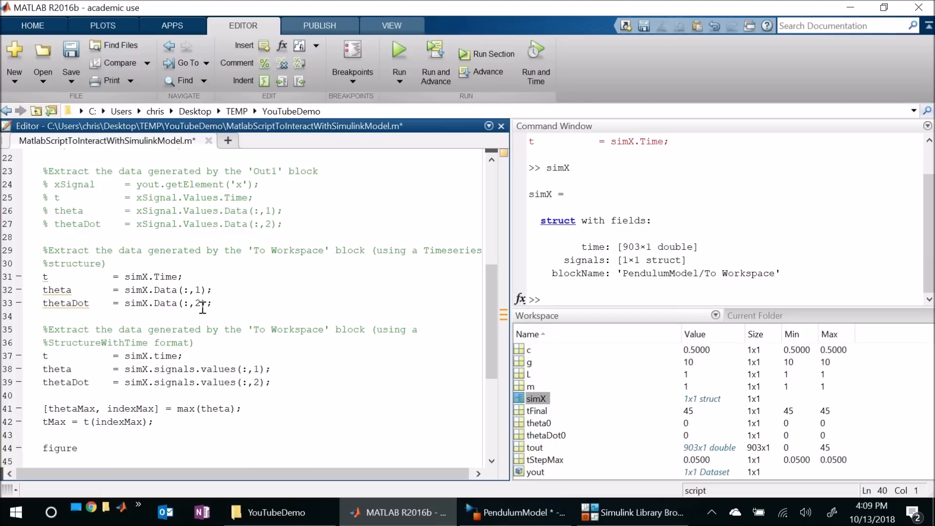
Comment out the three Timeseries extraction lines and run the script
left_click_drag(229, 304, 32, 280)
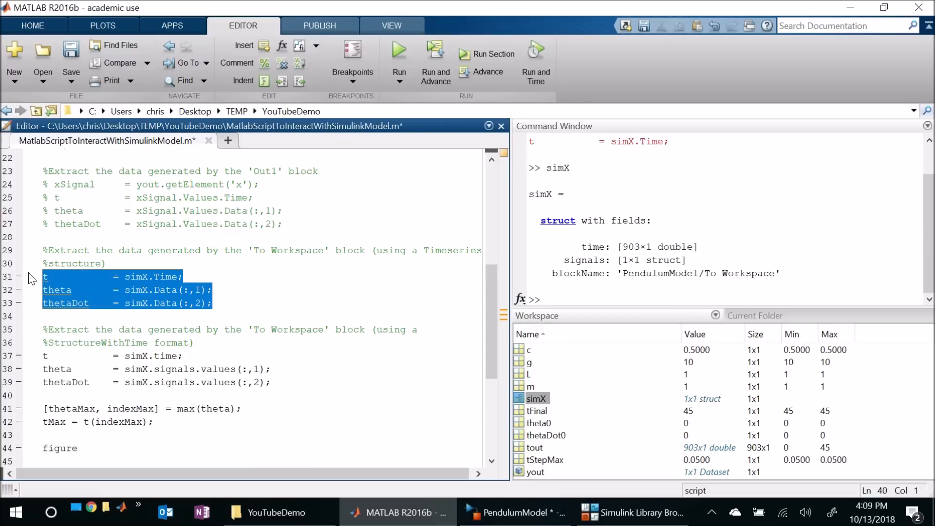
key("ctrl+r")
left_click(178, 250)
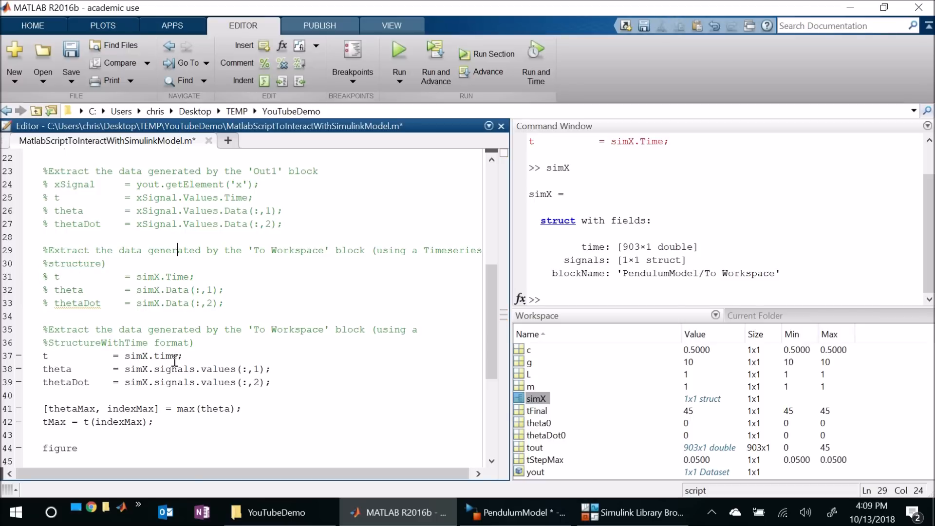
left_click(396, 51)
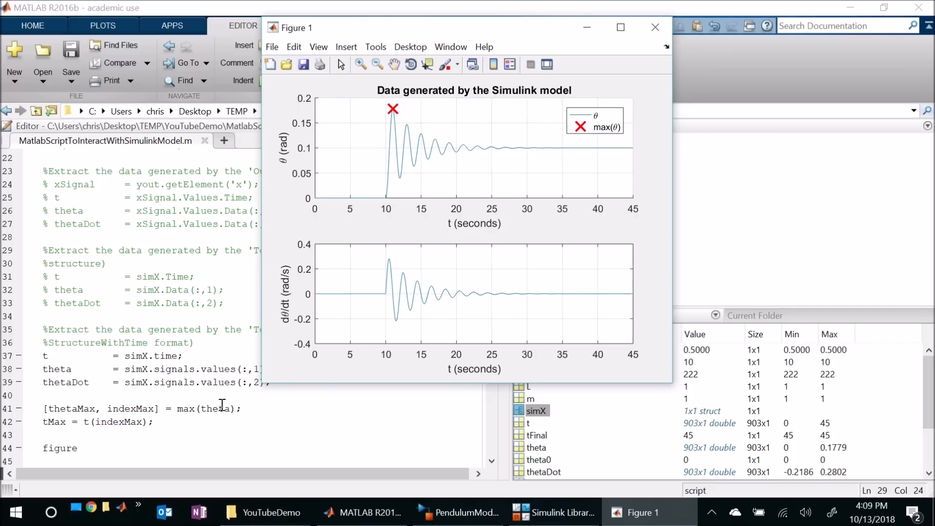
left_click(148, 370)
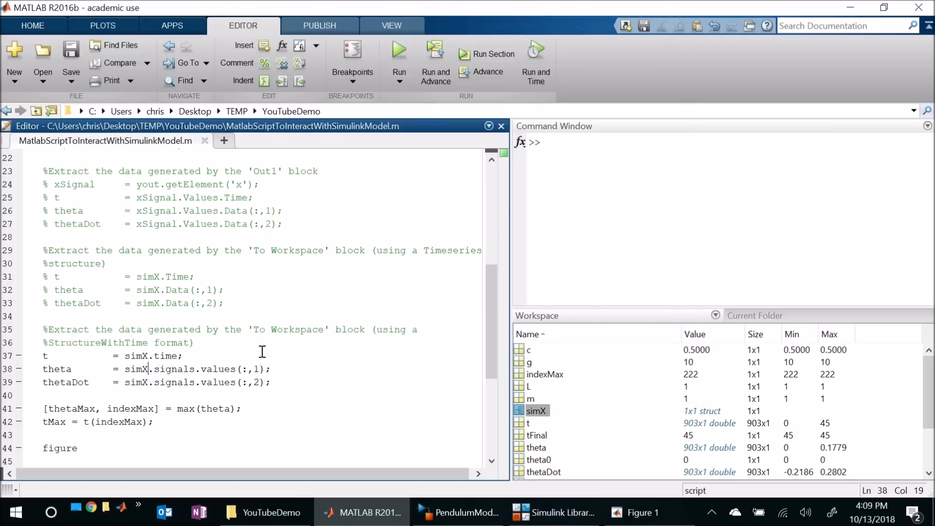
left_click_drag(291, 384, 19, 354)
left_click_drag(268, 302, 27, 284)
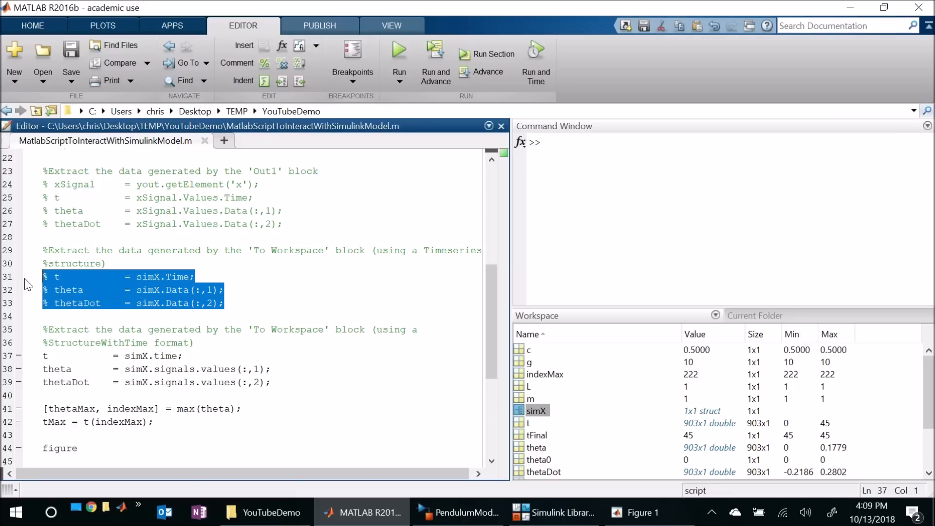
left_click(240, 313)
Switch to the Simulink PendulumModel, set the To Workspace block's save format to Timeseries and save the model
left_click(488, 514)
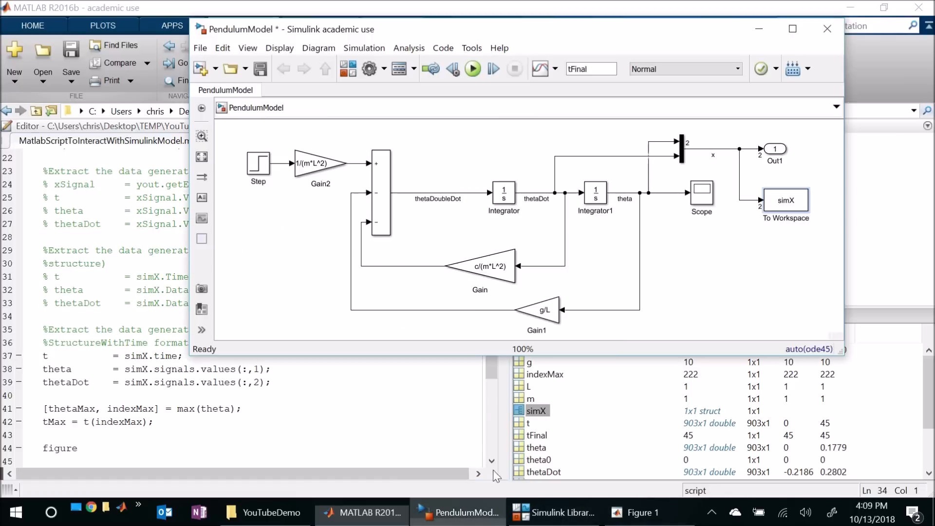
double_click(787, 213)
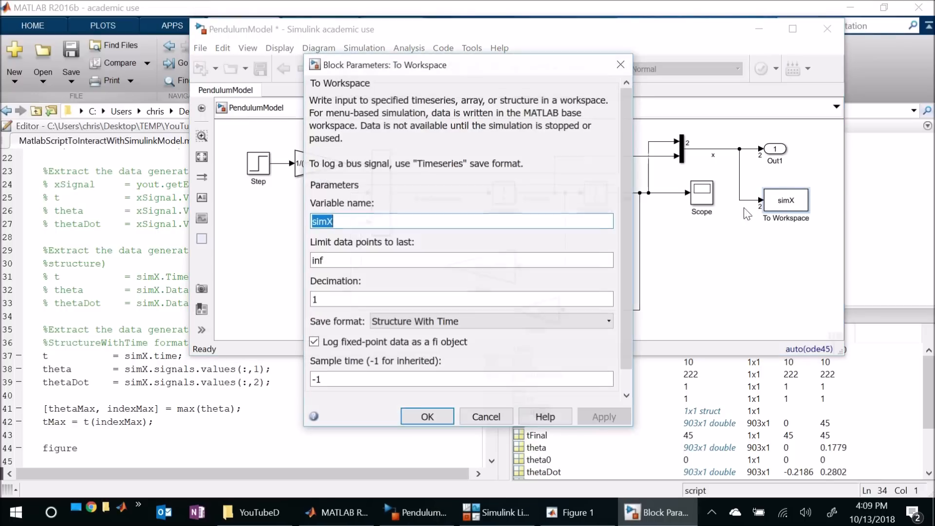
left_click(426, 323)
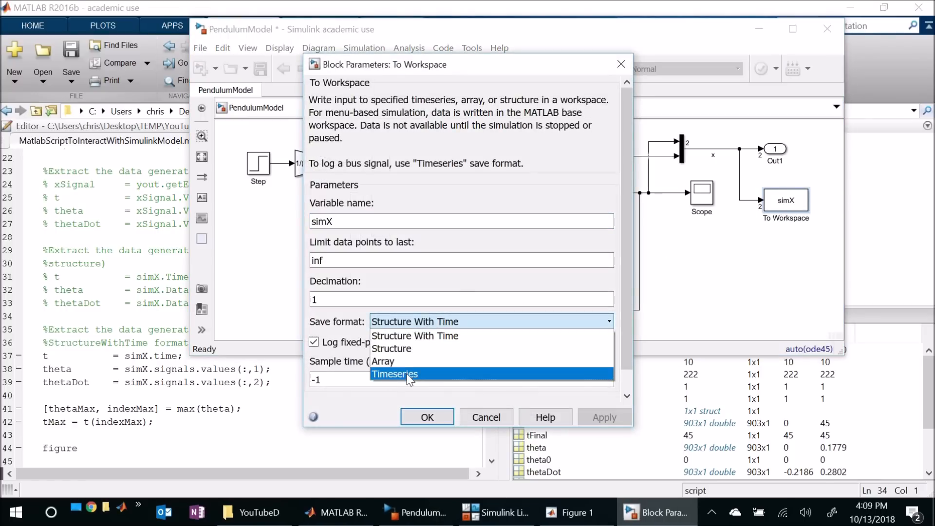
left_click(389, 374)
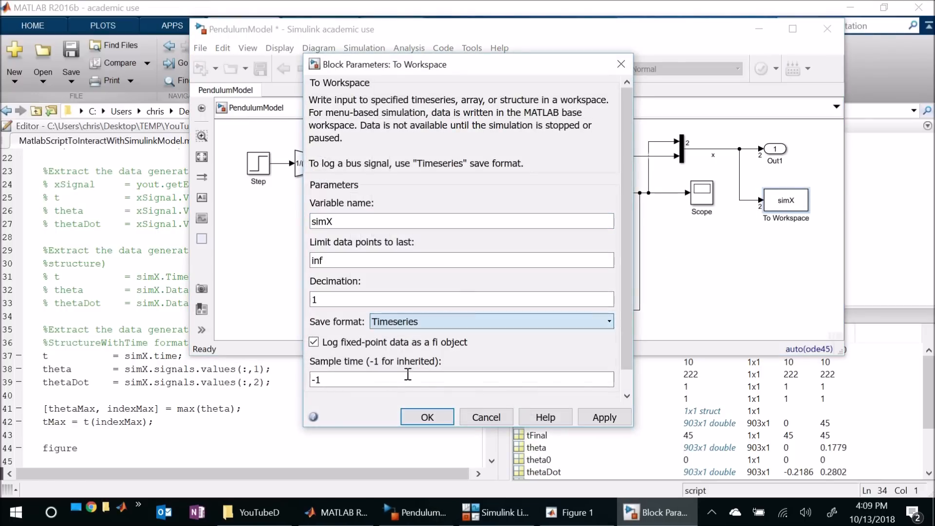
left_click(426, 418)
left_click(261, 69)
Comment out the three StructureWithTime extraction lines, uncomment the three Timeseries lines and run the MATLAB script
left_click(93, 329)
left_click_drag(273, 384, 5, 354)
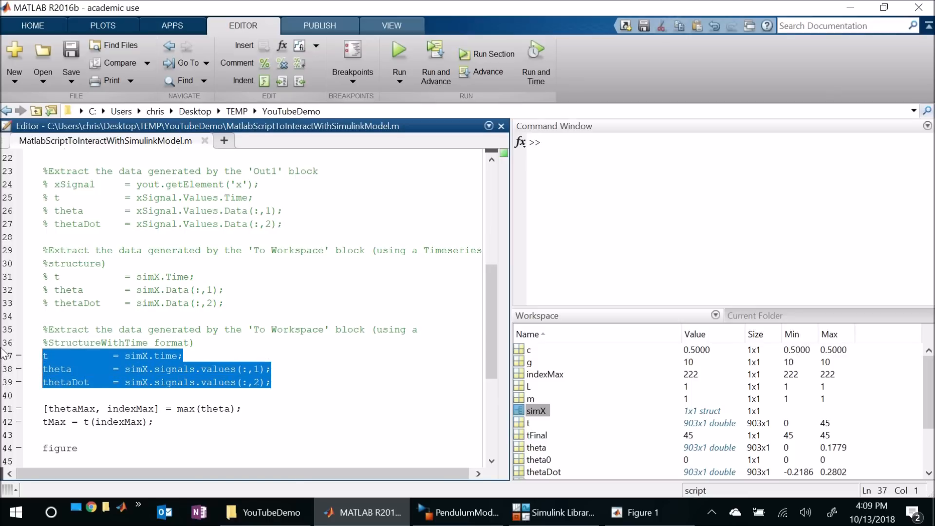
key("ctrl+r")
left_click_drag(231, 306, 7, 276)
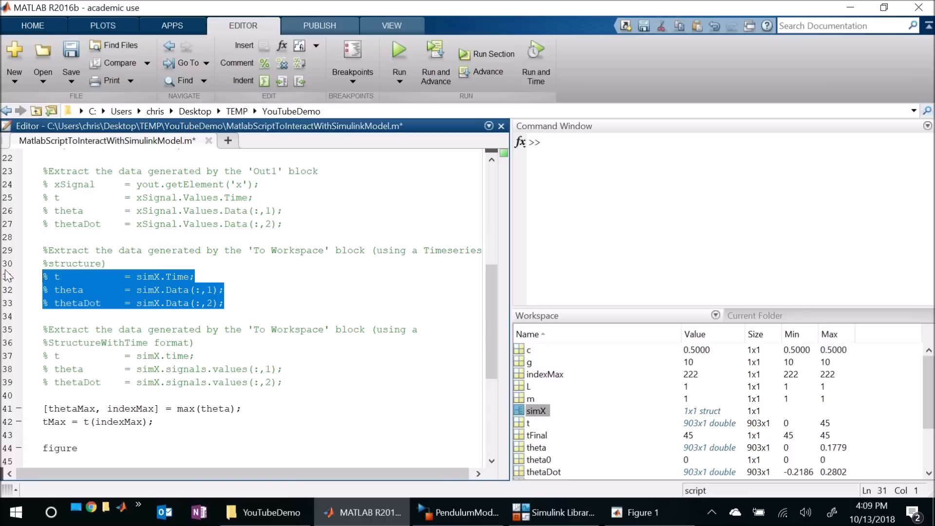
key("ctrl+t")
left_click(136, 224)
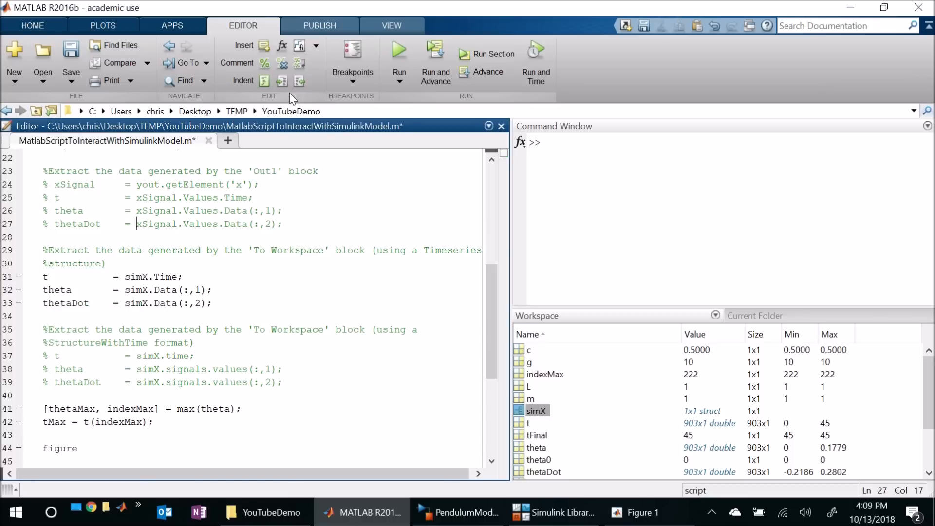
left_click(404, 50)
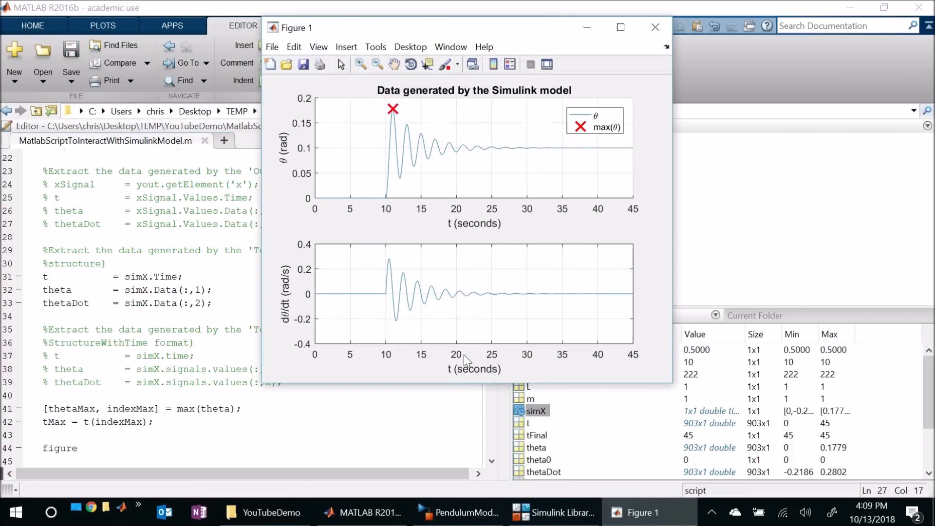
left_click(160, 382)
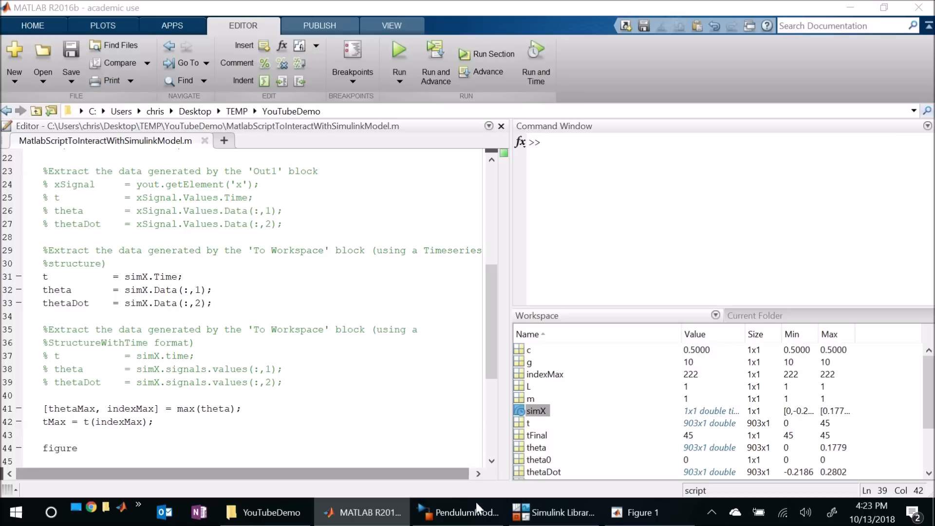
In the Simulink model, enable data logging for signal x using the signal name as logging name, and save the model
left_click(460, 514)
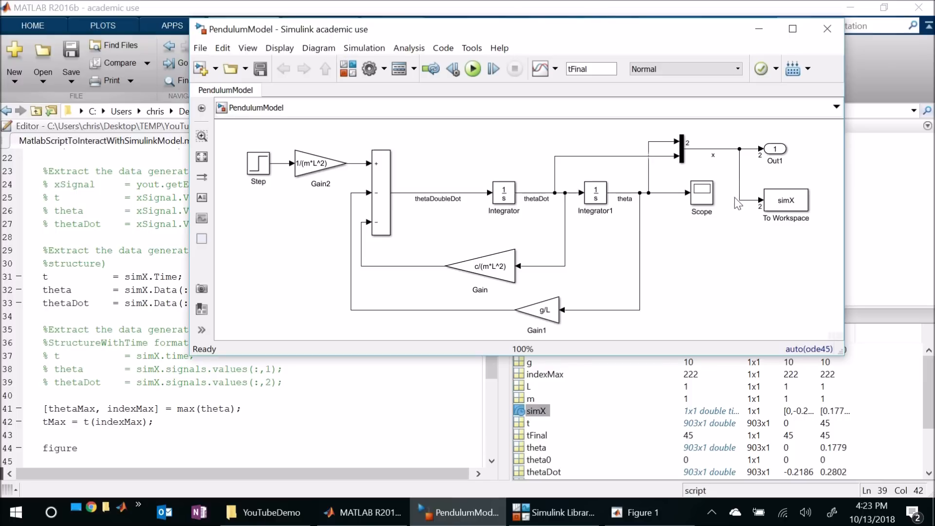
left_click(722, 149)
right_click(728, 149)
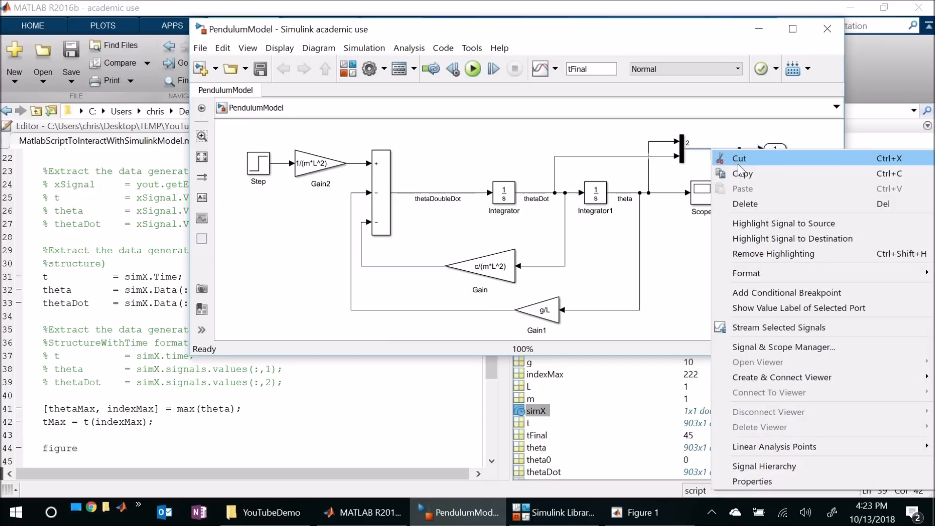
left_click(784, 481)
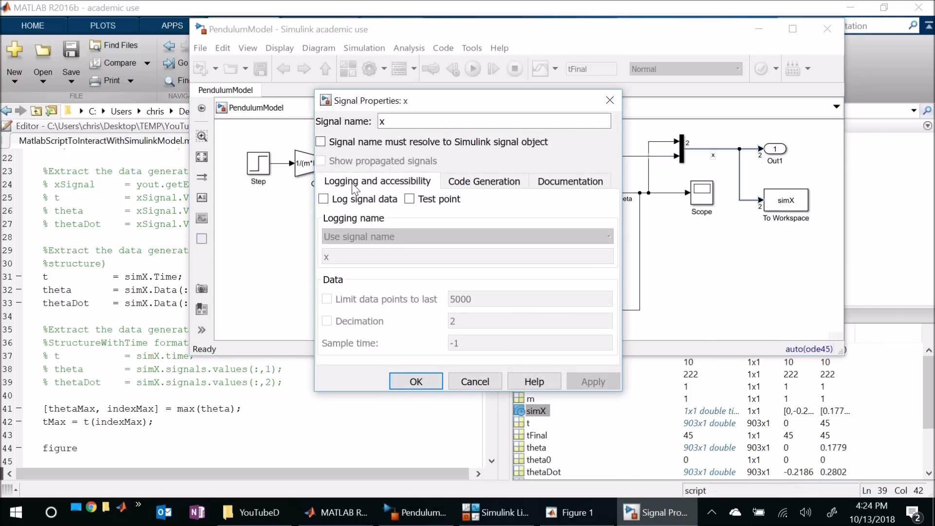
left_click(323, 199)
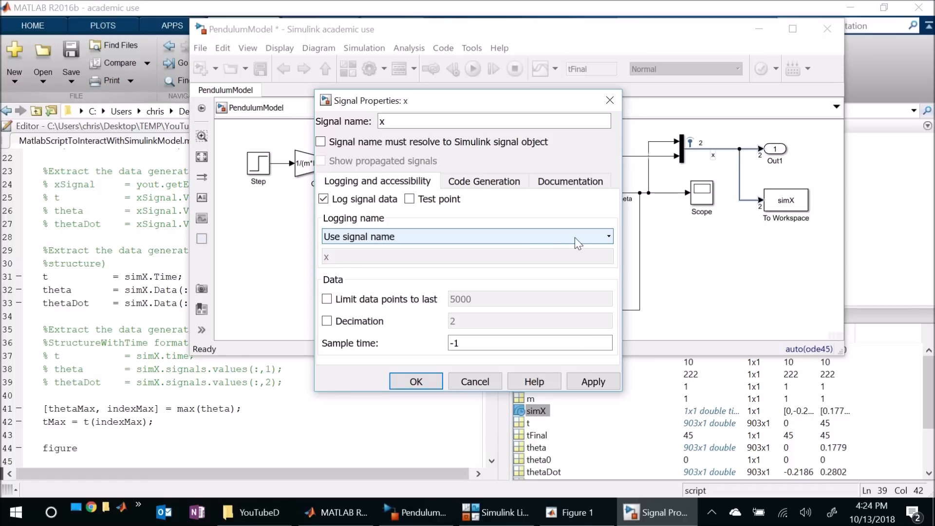
left_click(598, 237)
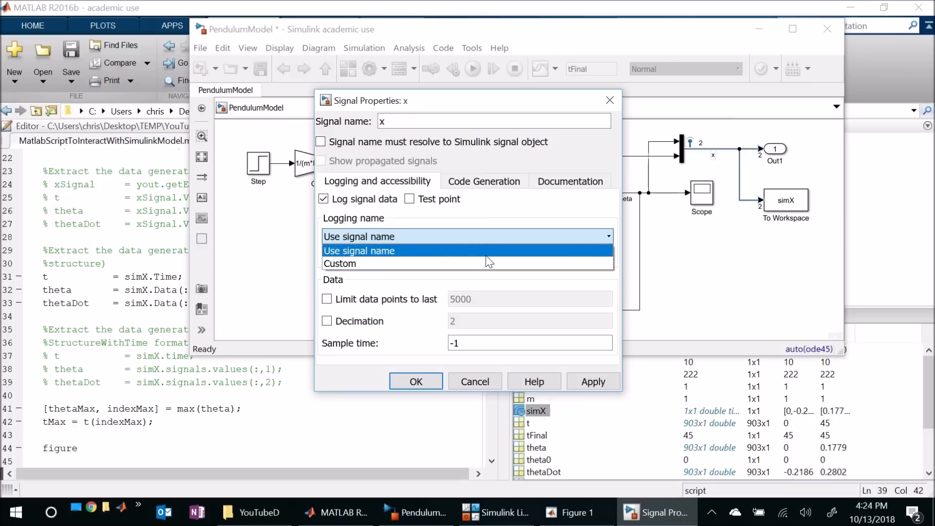
left_click(390, 253)
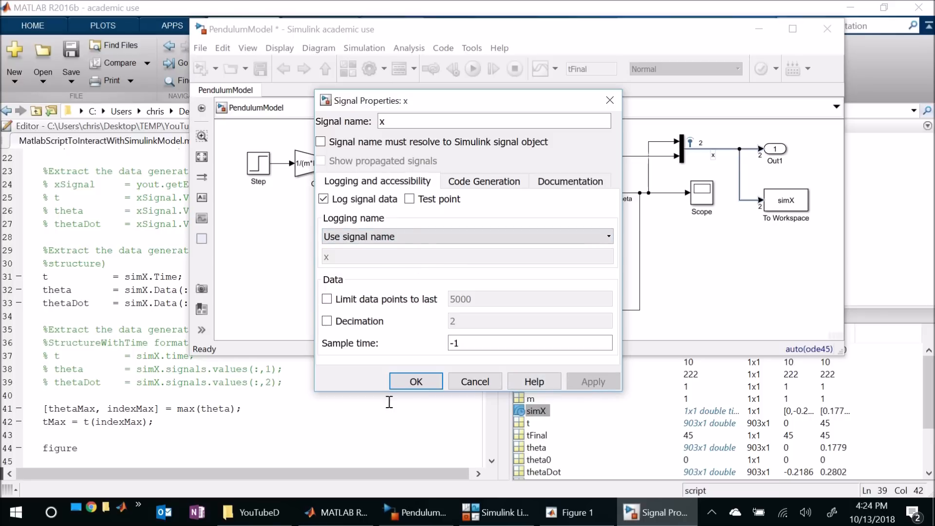
left_click(416, 381)
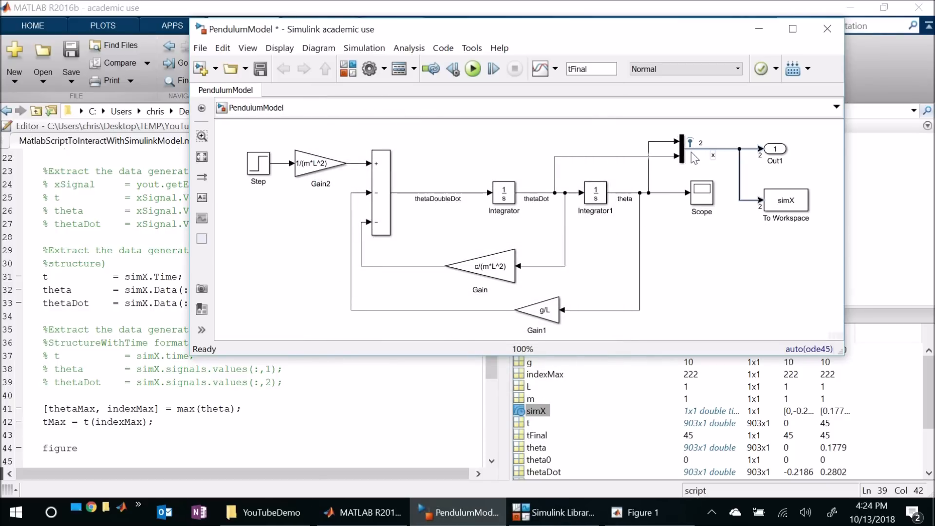
left_click(710, 191)
left_click(261, 69)
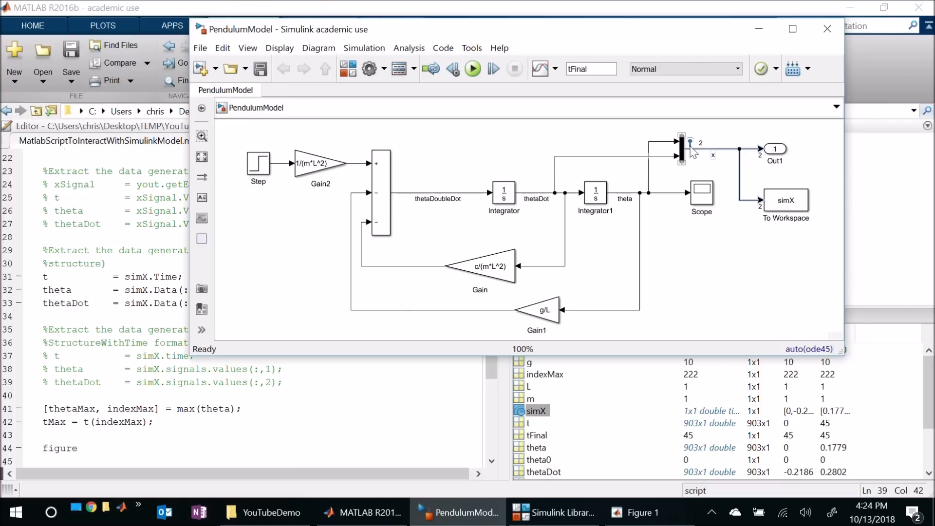
Review the model's data import/export settings, including the signals configured for logging and the variable names for time, output and signal logging
left_click(369, 69)
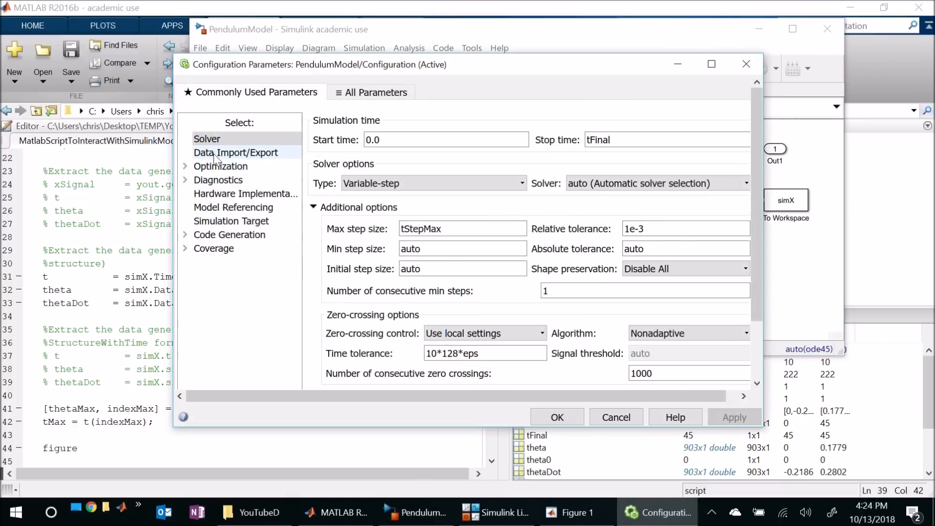
left_click(220, 153)
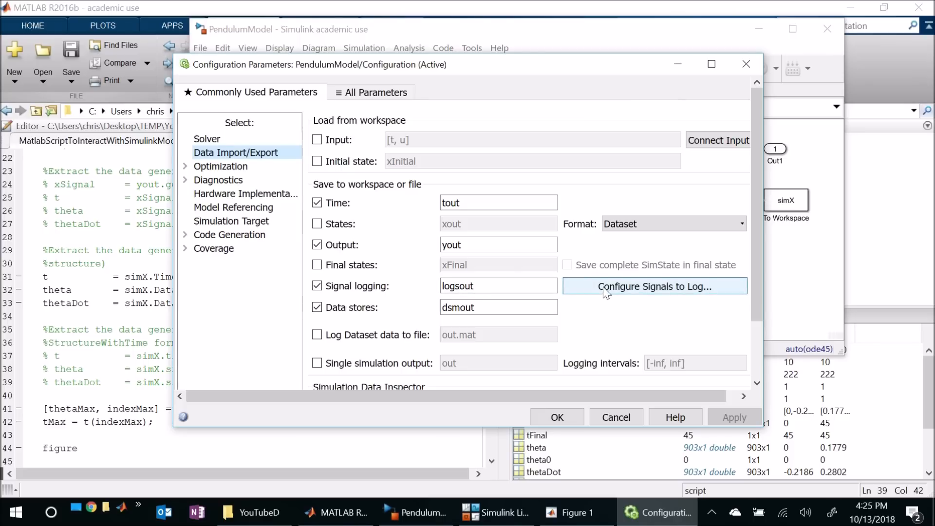
left_click(639, 291)
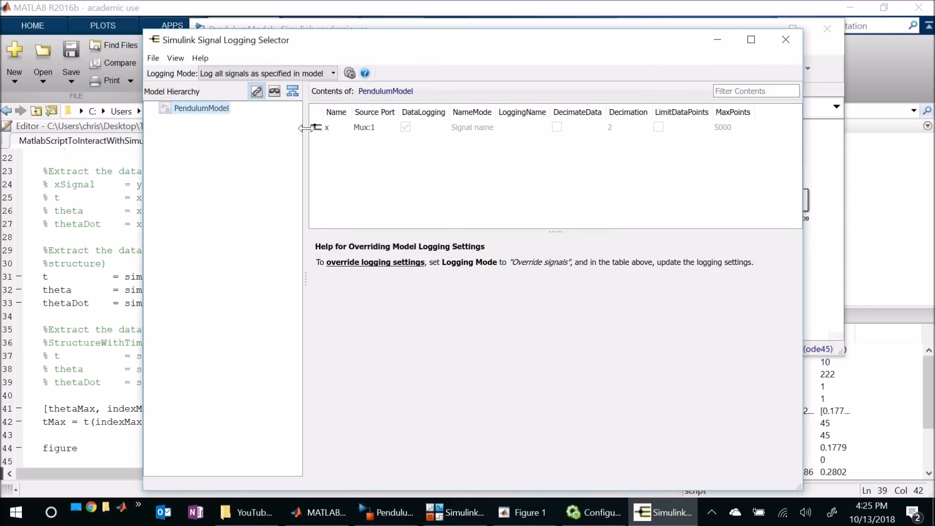
left_click(364, 131)
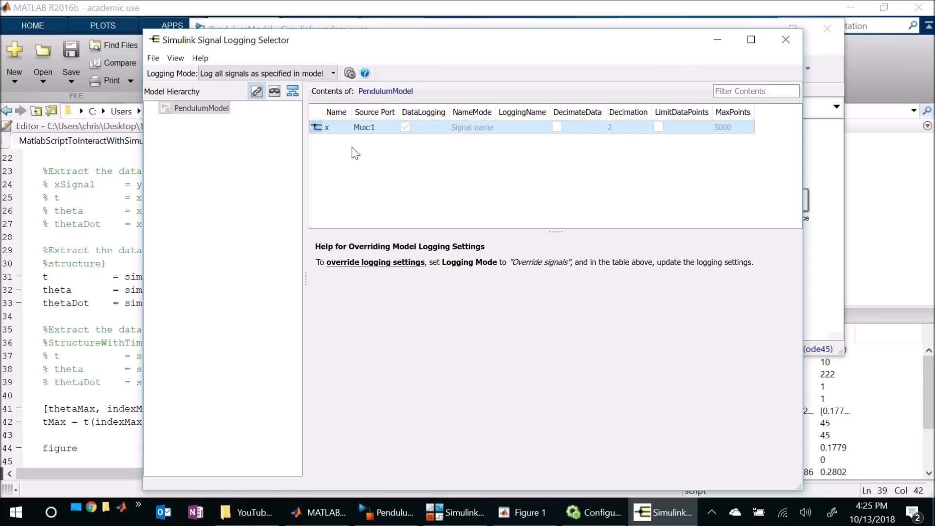
left_click(784, 39)
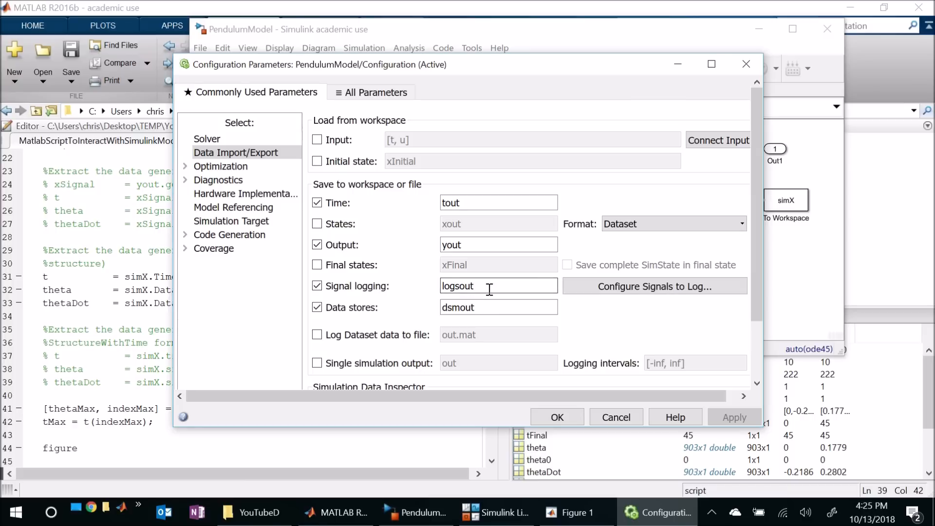
double_click(467, 245)
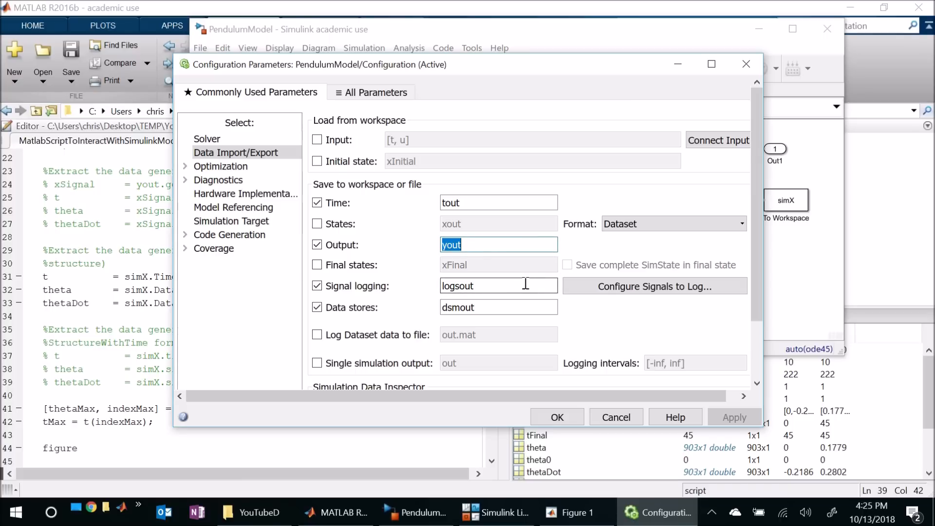
double_click(470, 202)
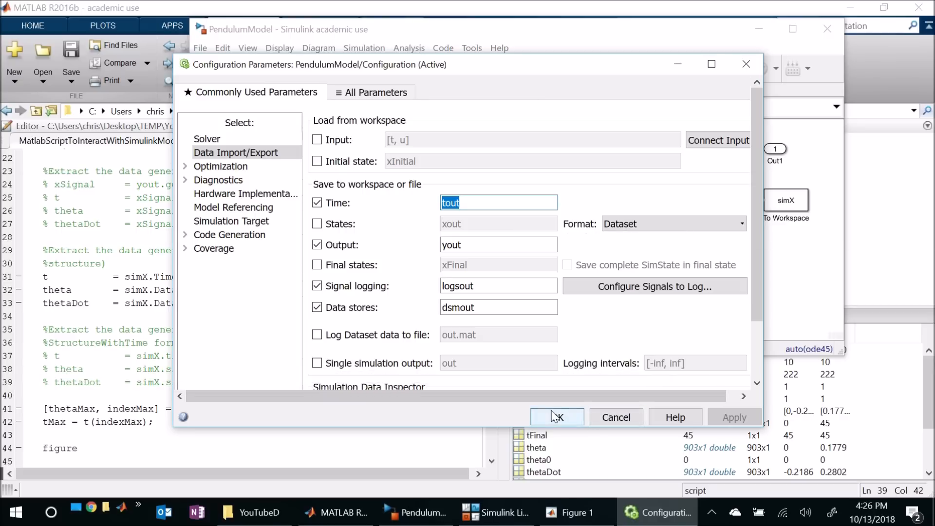
left_click(615, 417)
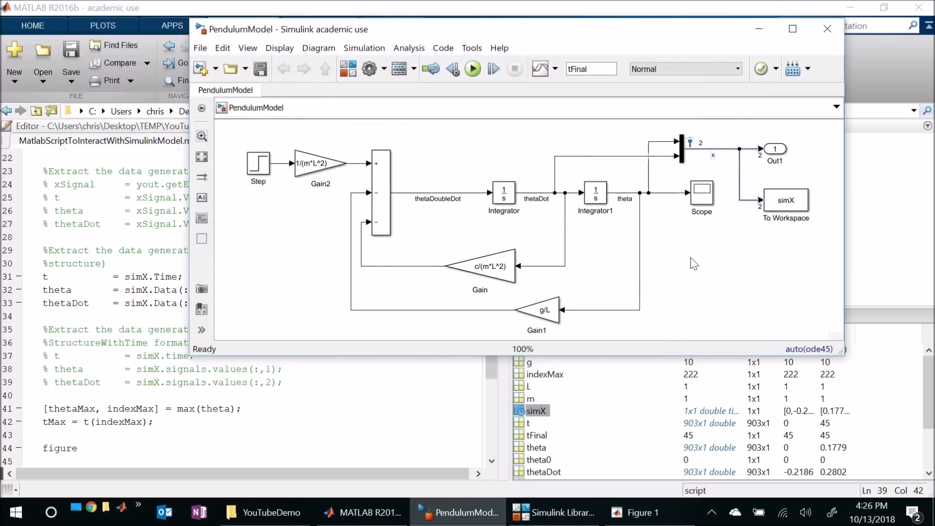
Run the MATLAB script again and display the logsout variable in the Command Window
left_click(160, 182)
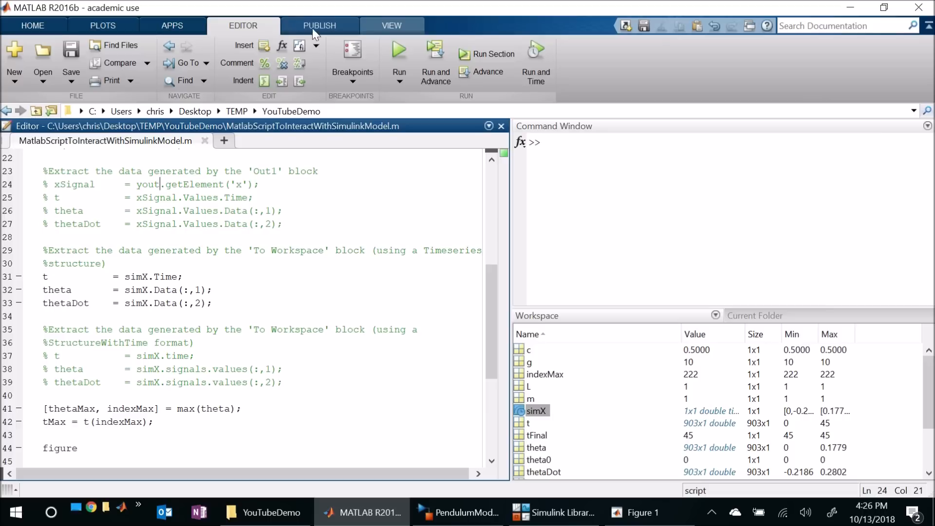
left_click(391, 54)
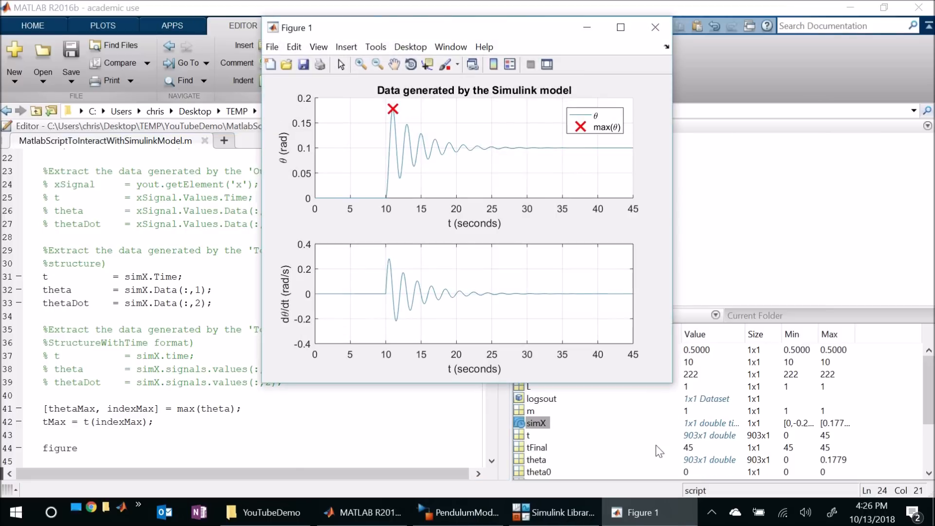
left_click(600, 421)
left_click(543, 399)
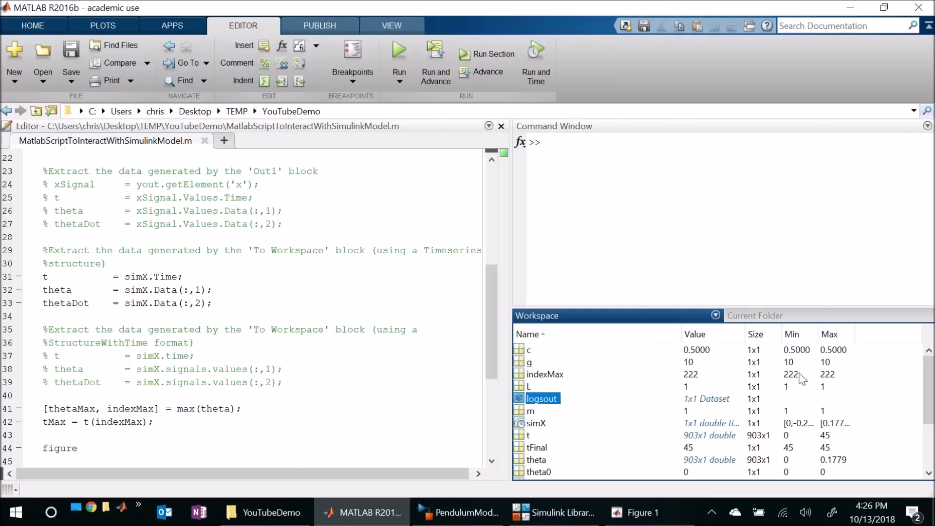
left_click(684, 231)
type("logsout")
key("Return")
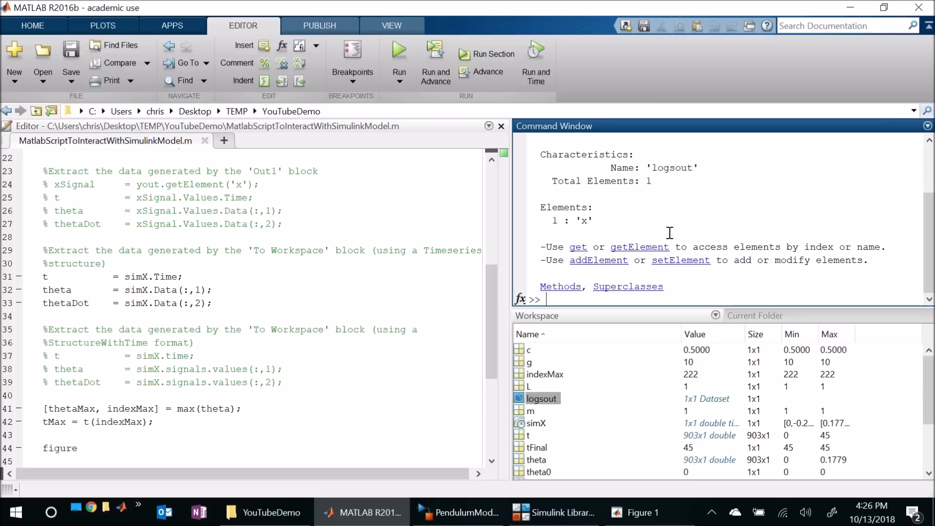
Comment out the three Timeseries extraction lines for t, theta and thetaDot
left_click_drag(228, 302, 34, 278)
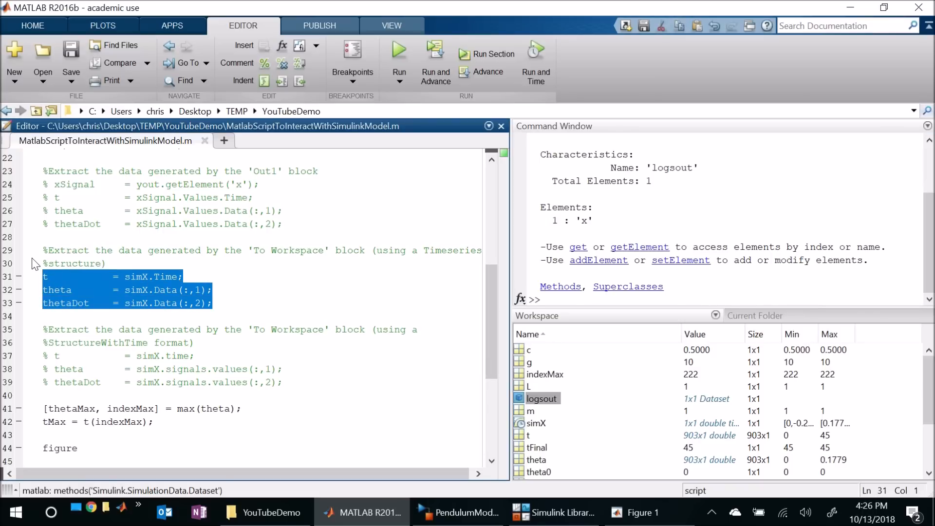
key("ctrl+r")
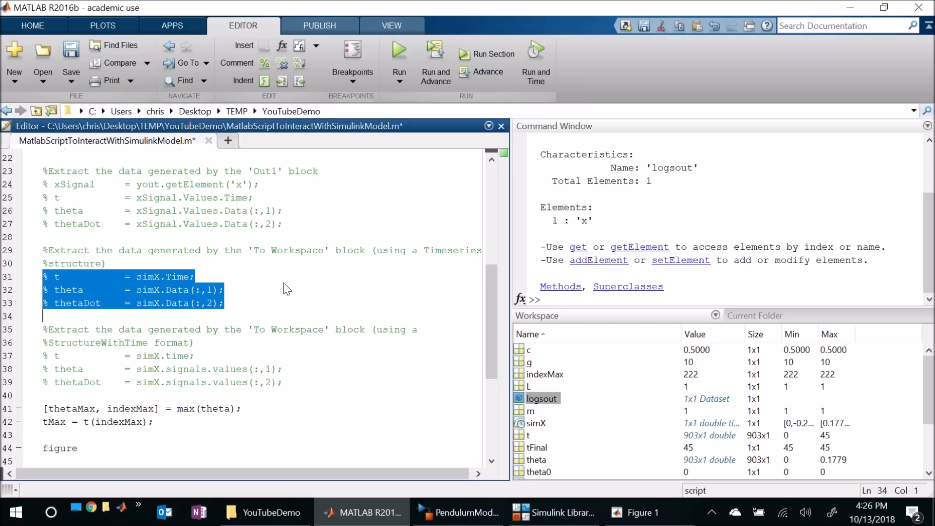
left_click(299, 225)
Copy the four commented Out1 extraction lines and add the comment "%Extract the data generated by the signal logging technique" after the StructureWithTime section
left_click_drag(295, 226, 33, 183)
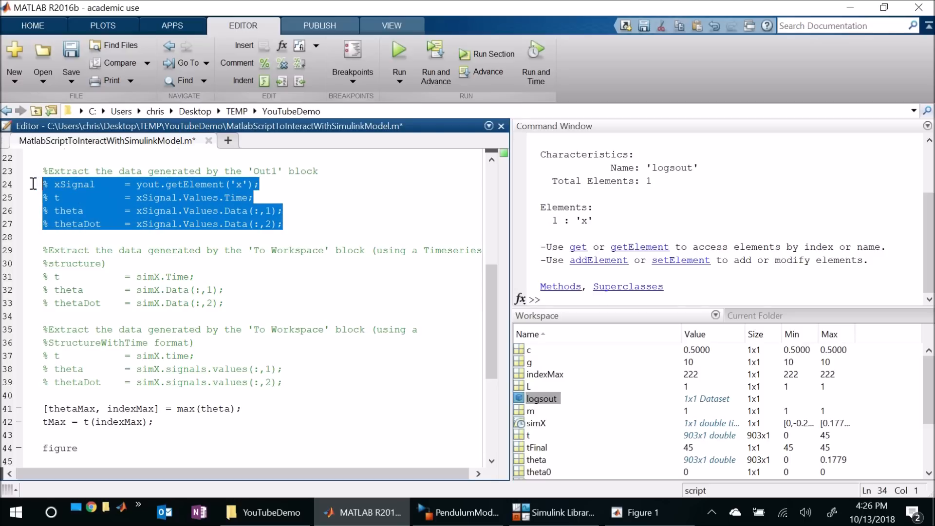
right_click(116, 188)
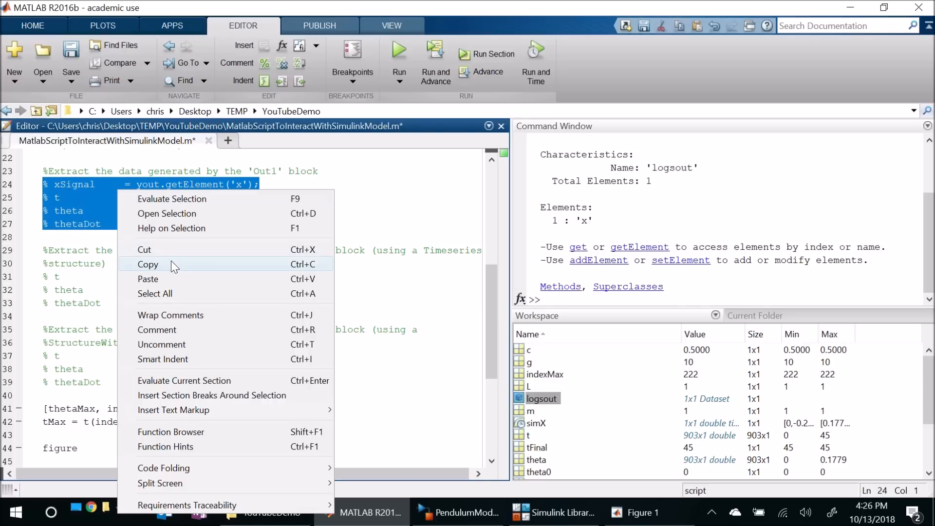
left_click(171, 262)
left_click(301, 381)
key("Return")
key("Return")
type("%")
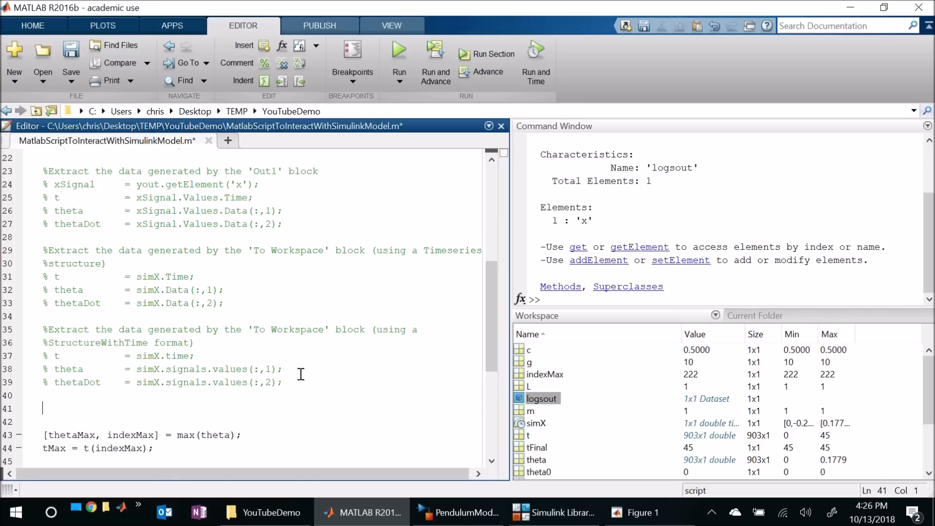
type("Extract the data generated by the ")
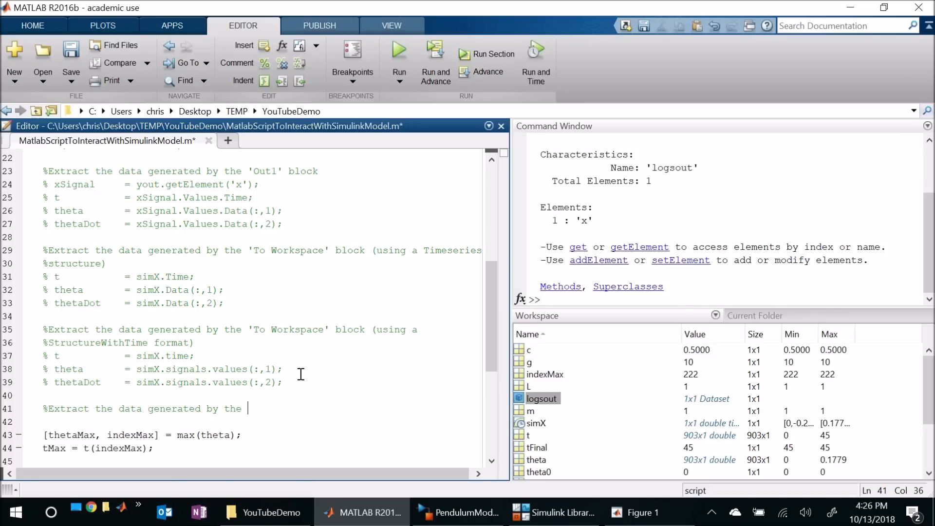
type("signal logging technique")
key("Return")
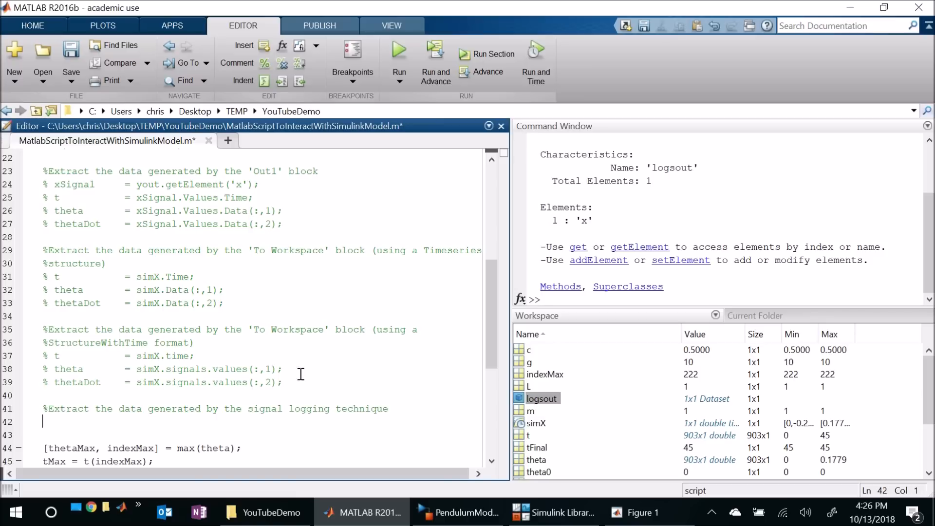
Paste the copied xSignal, t, theta and thetaDot lines under the signal logging comment and uncomment them
key("ctrl+v")
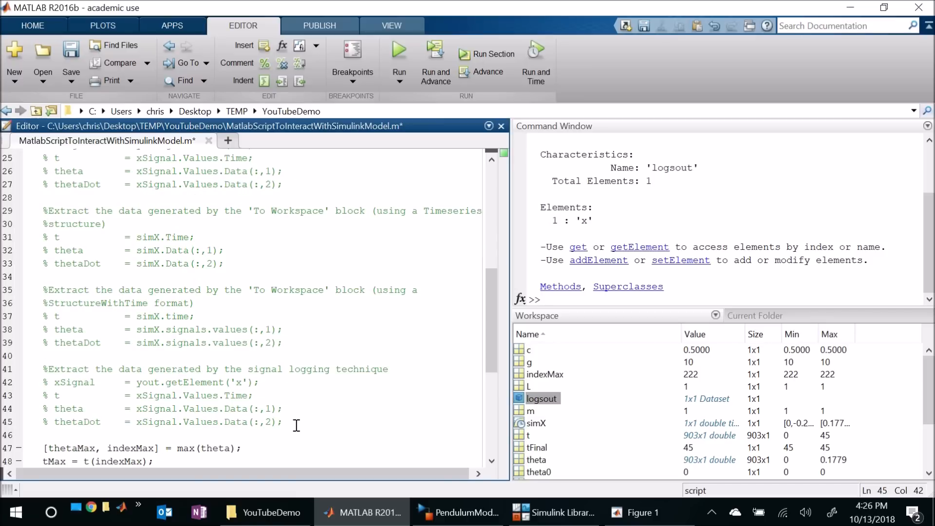
left_click_drag(296, 425, 43, 383)
key("ctrl+t")
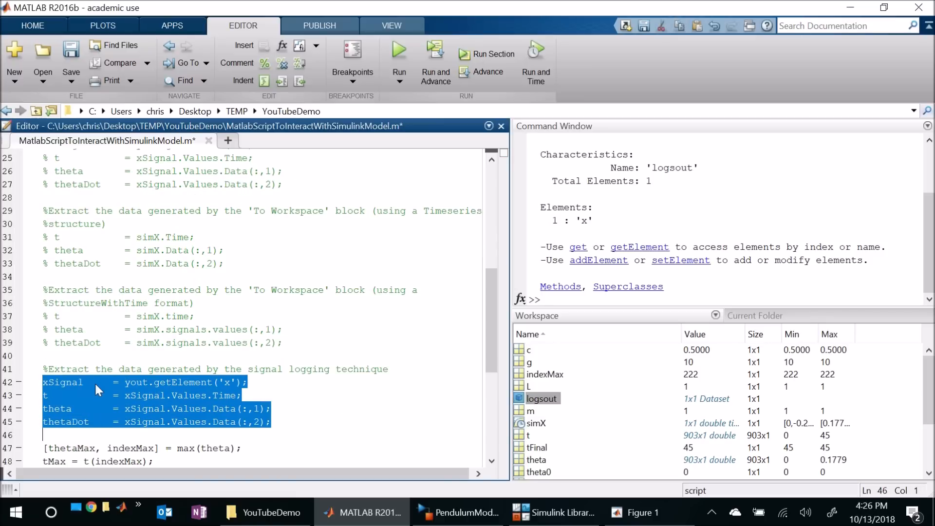
Replace yout with logsout in the signal logging section's xSignal line and run the script
left_click(97, 390)
double_click(131, 385)
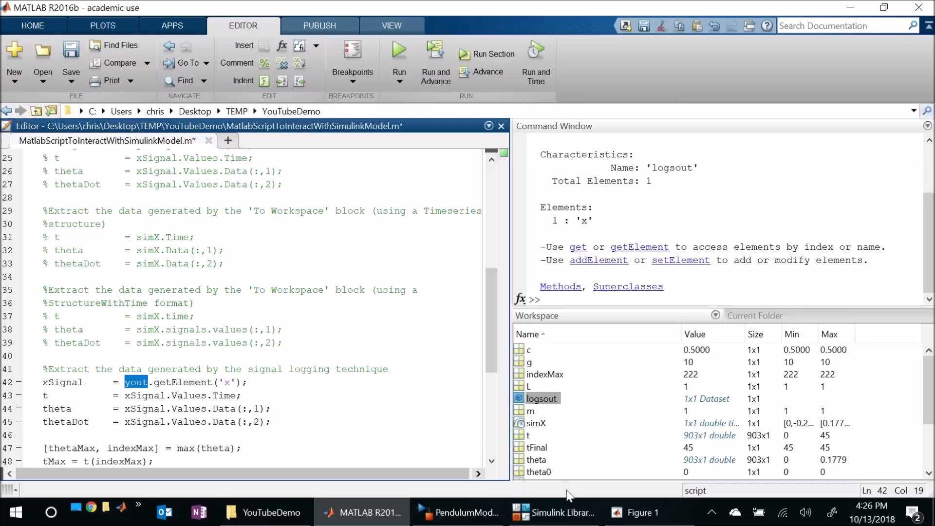
type("logsout")
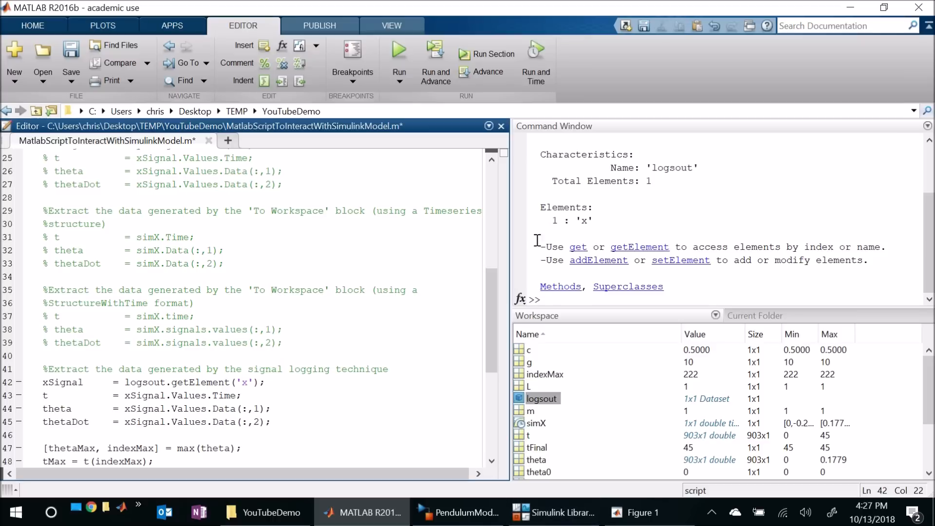
left_click(398, 54)
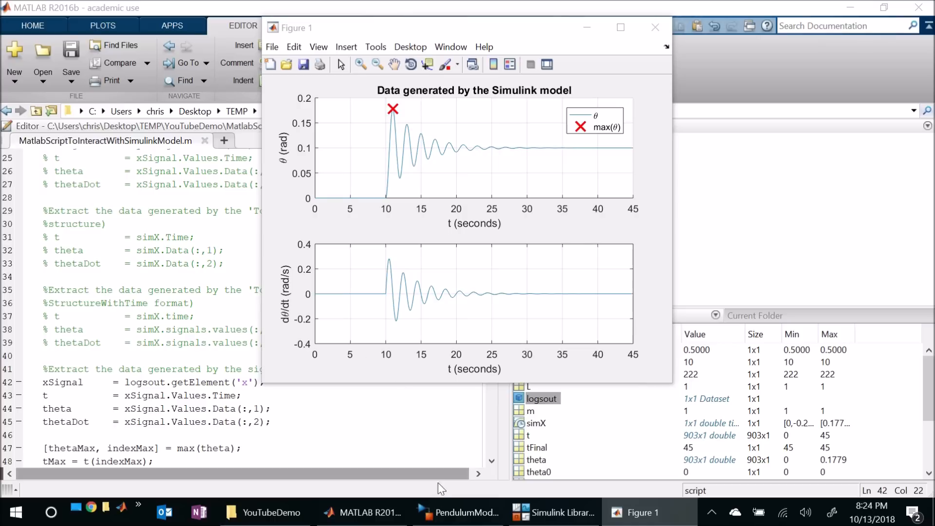
Switch to the PendulumModel in Simulink and add a From Workspace block from the Sources library below the Step block
left_click(451, 516)
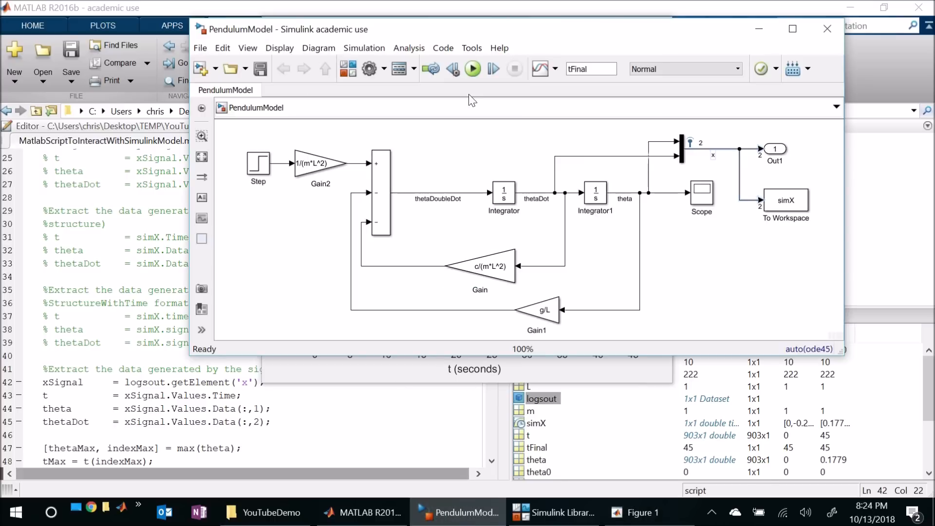
left_click(348, 69)
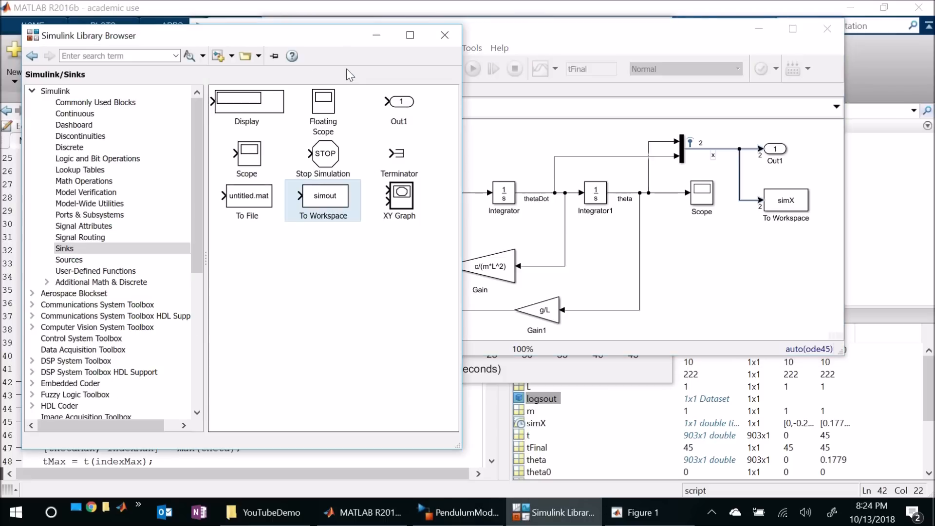
left_click(70, 261)
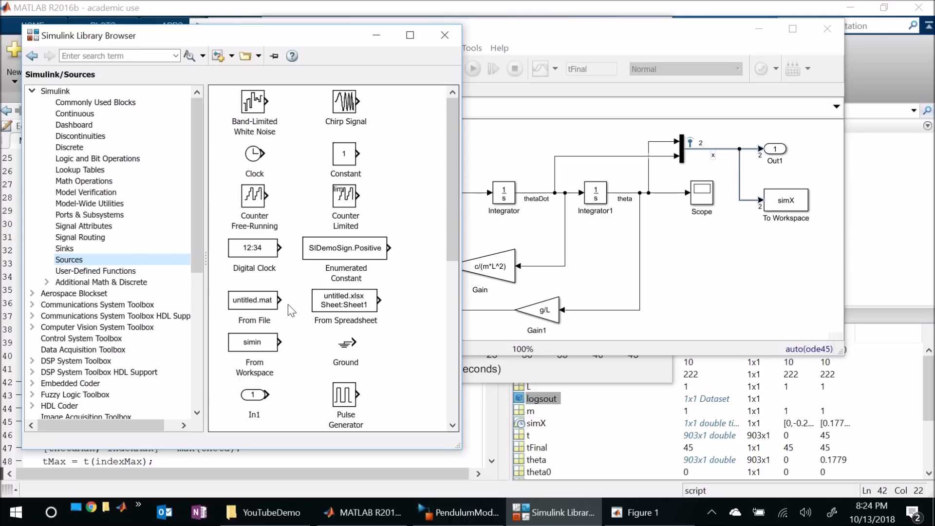
left_click(238, 349)
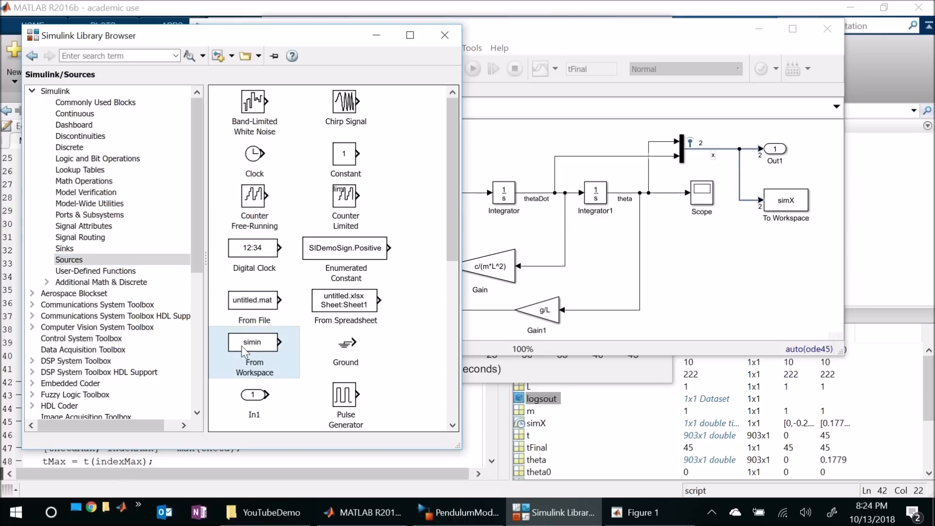
left_click_drag(245, 352, 251, 217)
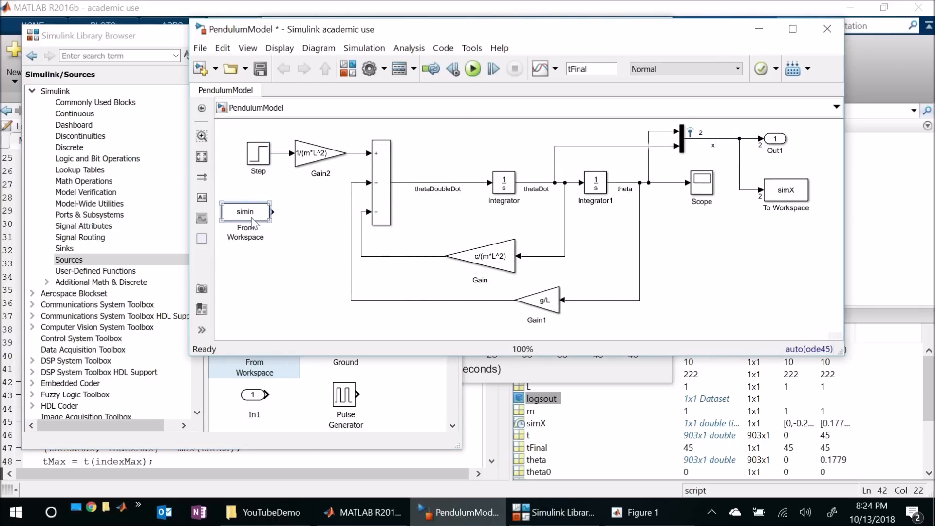
Set the From Workspace block's data variable to simT
double_click(245, 214)
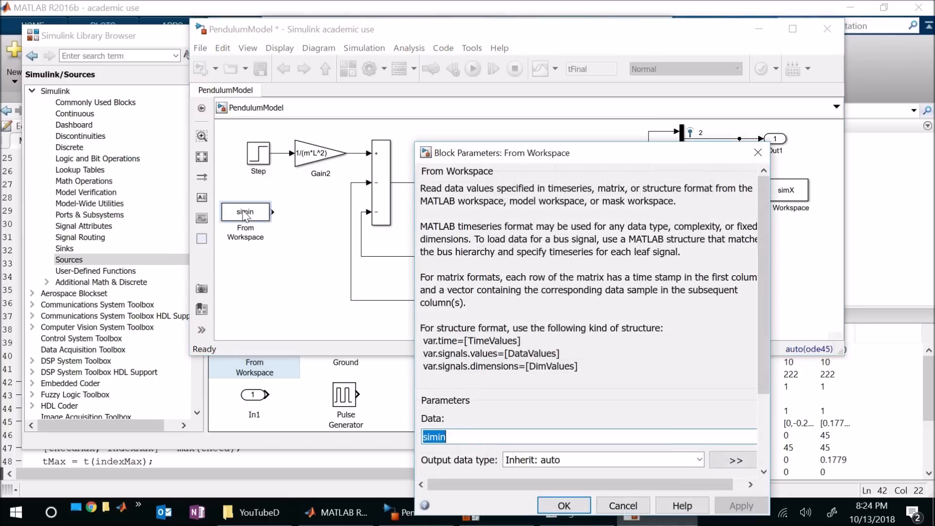
left_click_drag(598, 145, 586, 72)
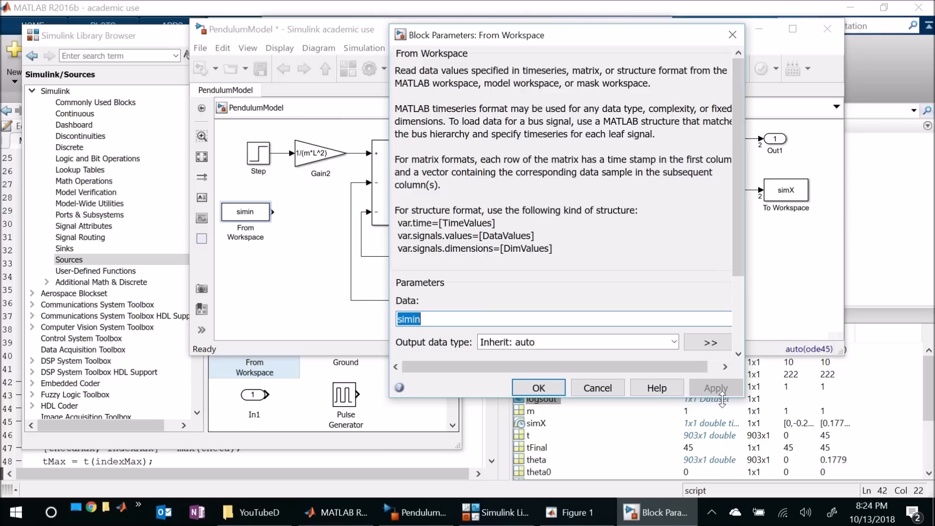
left_click_drag(725, 397, 725, 498)
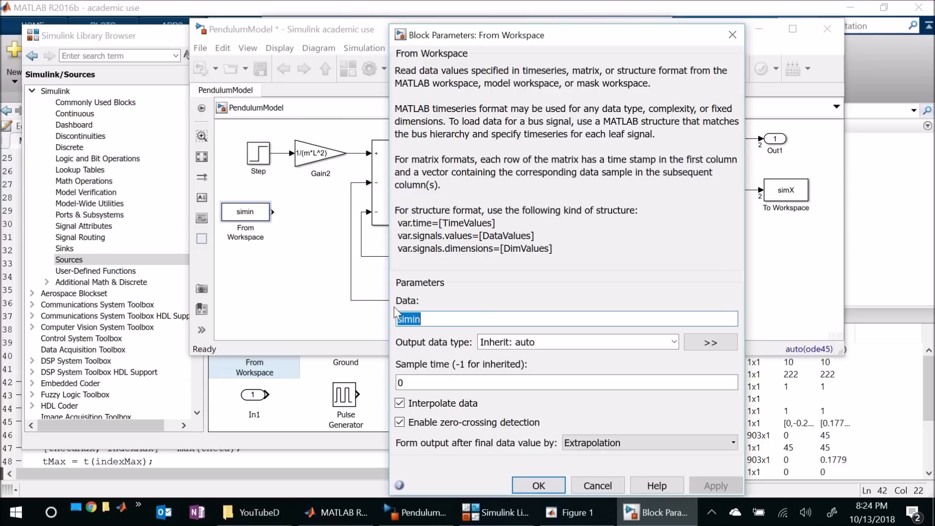
type("sim")
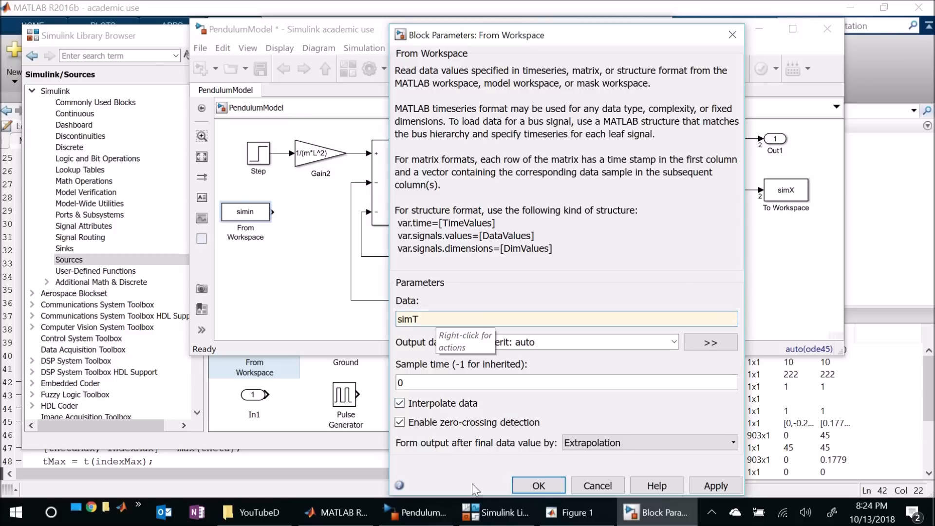
mouse_move(475, 506)
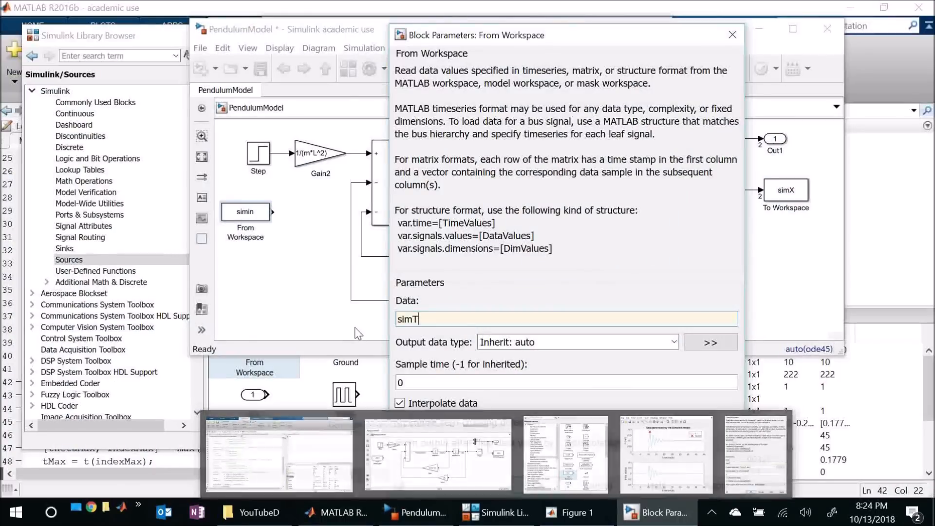
type("T")
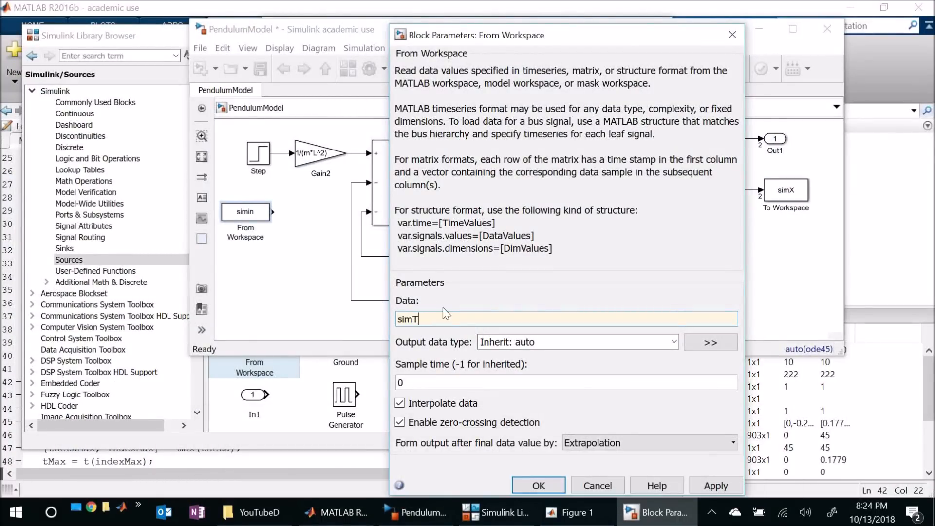
left_click(538, 485)
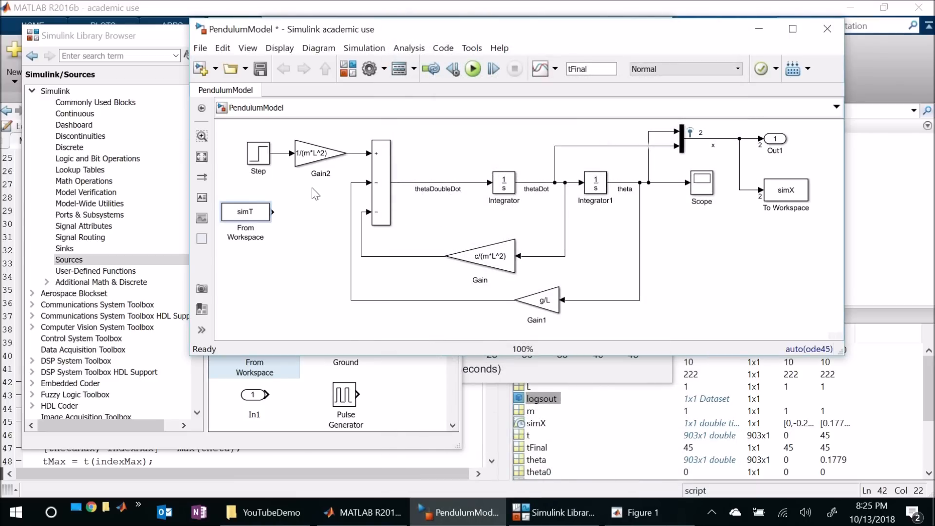
Widen the model window and move the Step and From Workspace blocks farther away from Gain2 to make room between them
left_click_drag(187, 323, 42, 326)
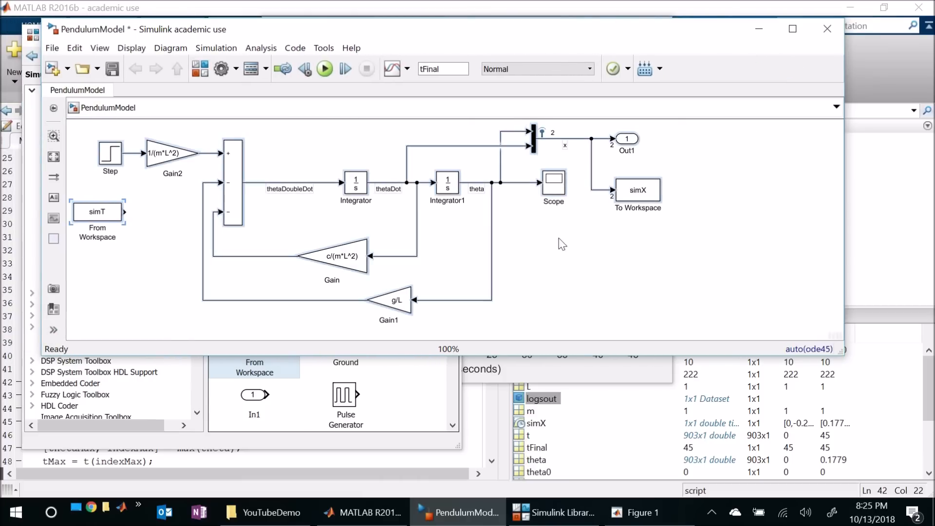
left_click_drag(650, 191, 727, 194)
left_click(222, 284)
left_click_drag(193, 236, 193, 236)
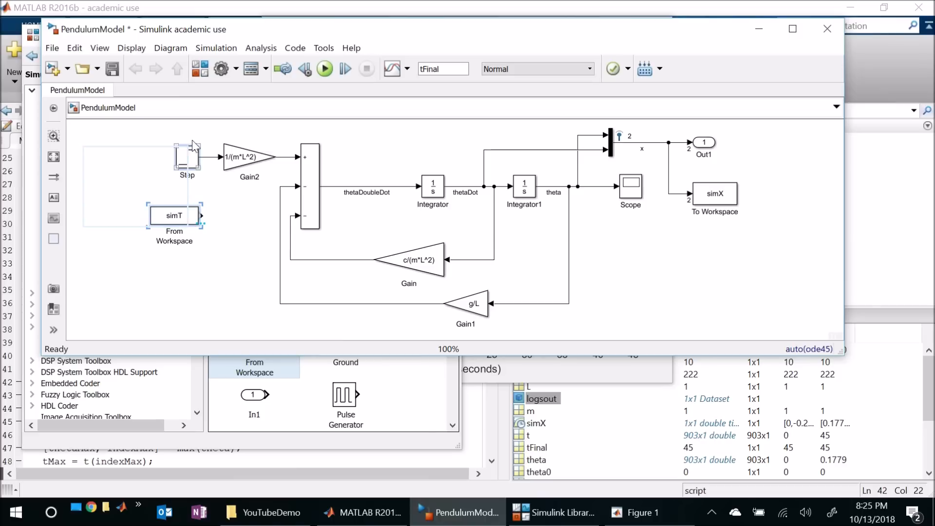
left_click_drag(196, 160, 136, 161)
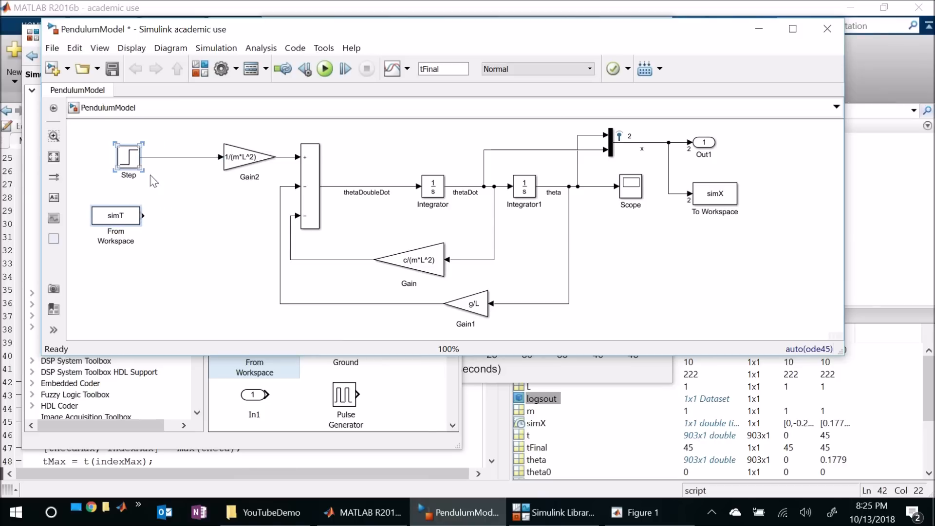
left_click(120, 223)
left_click(185, 208)
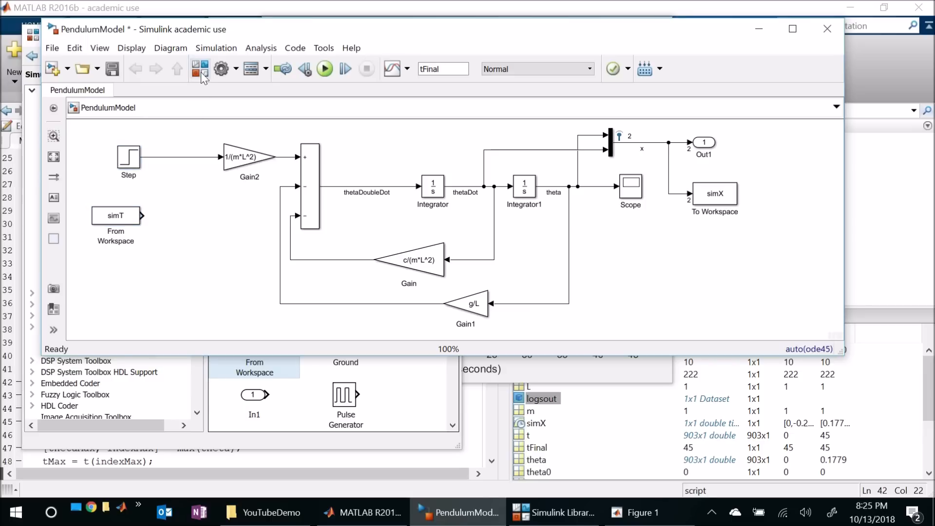
Insert a Manual Switch block from the Signal Routing library into the line between Step and Gain2
left_click(200, 73)
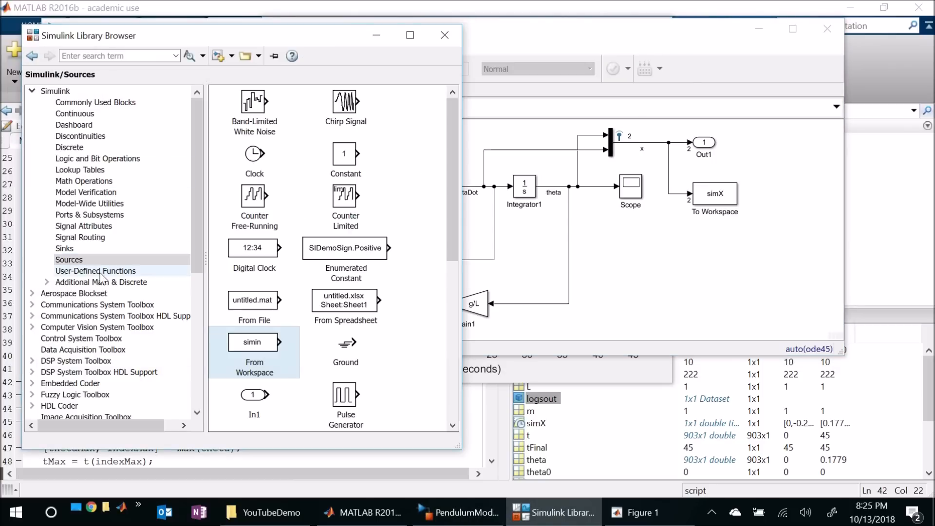
left_click(102, 237)
left_click(234, 263)
left_click_drag(234, 263, 172, 157)
left_click_drag(213, 197, 197, 165)
Align the Step block with the Manual Switch's upper input so the connecting line is straight
left_click_drag(94, 131, 166, 185)
key("Up")
key("Up")
key("Right")
key("Right")
key("Right")
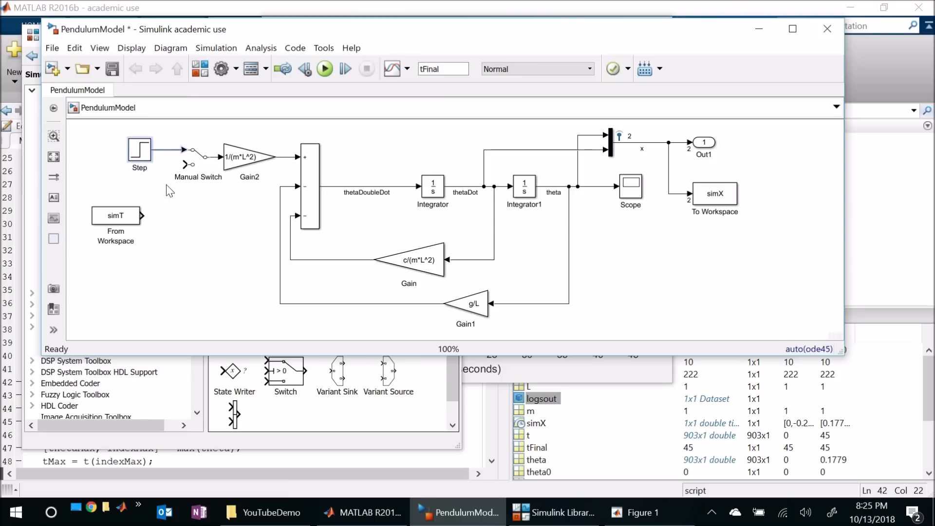
key("Left")
key("Left")
key("Left")
Move the From Workspace block up beneath Step and connect its output to the Manual Switch's lower input
left_click_drag(122, 221, 133, 203)
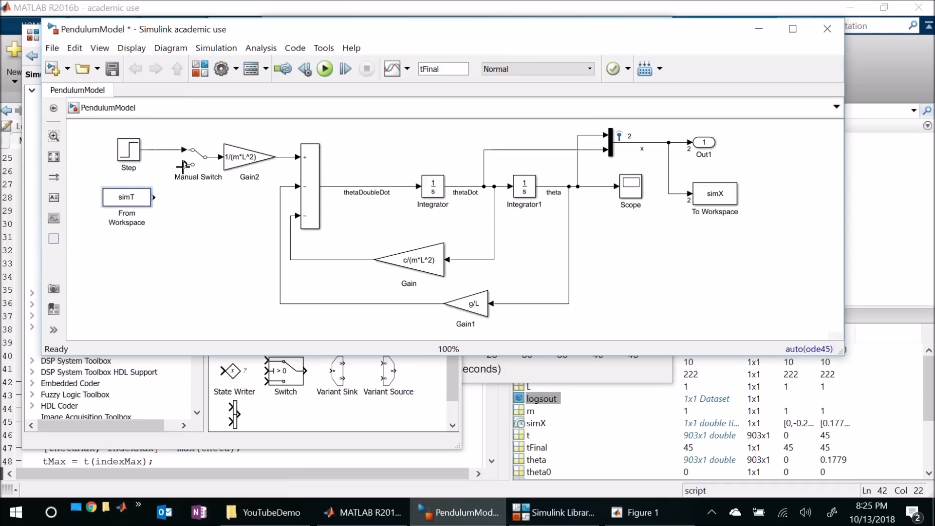
left_click(137, 199)
left_click(195, 159, "ctrl")
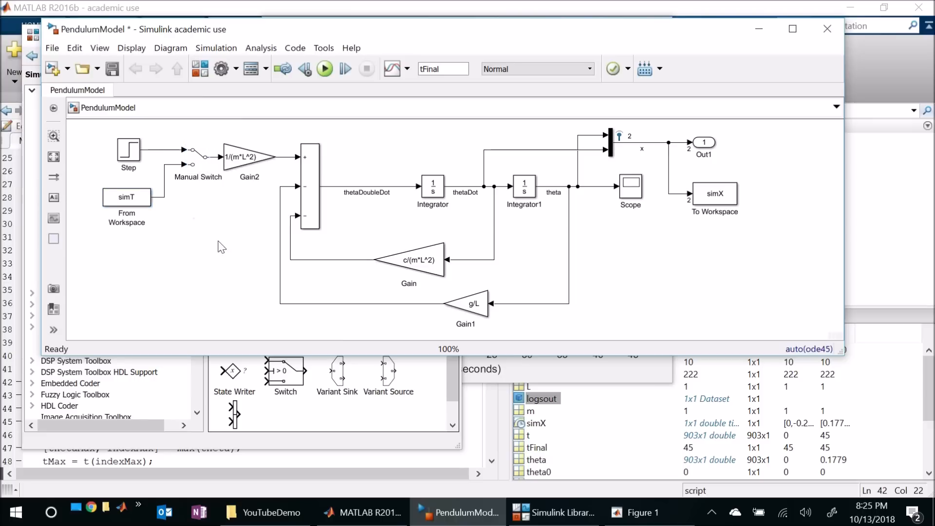
Toggle the Manual Switch to the From Workspace input and save the model
left_click(130, 160)
left_click(195, 160)
double_click(195, 166)
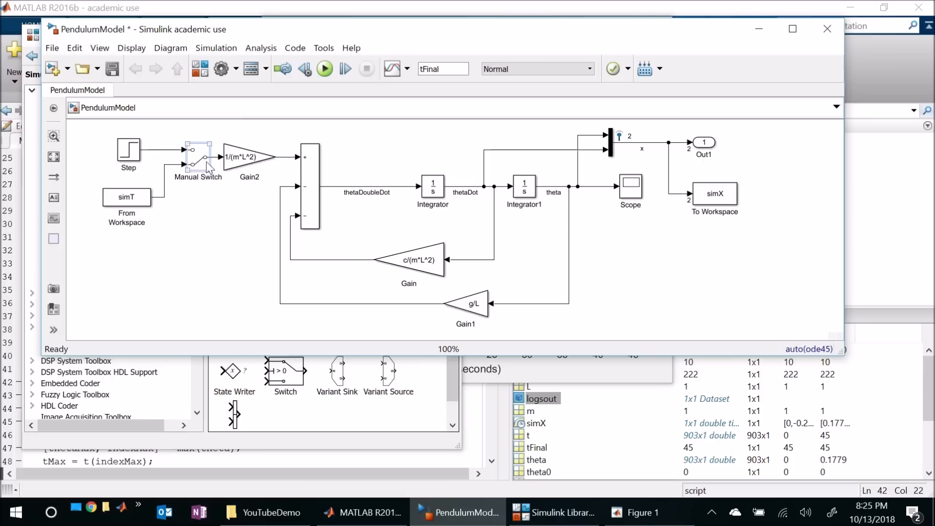
left_click(144, 199)
left_click(267, 167)
left_click(113, 73)
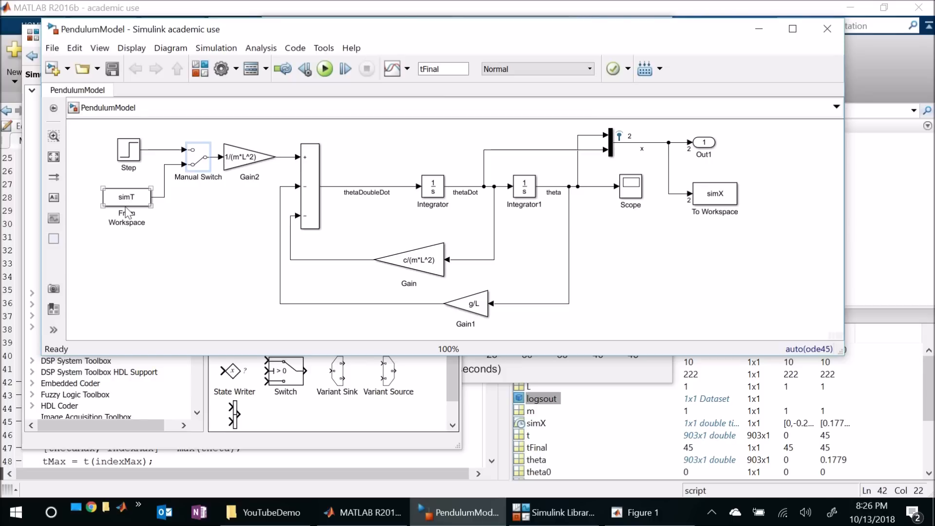
In the MATLAB script, add the comment "Create an input called 'simT' which will be used as input to the simulink model" before the sim section and save
left_click(257, 463)
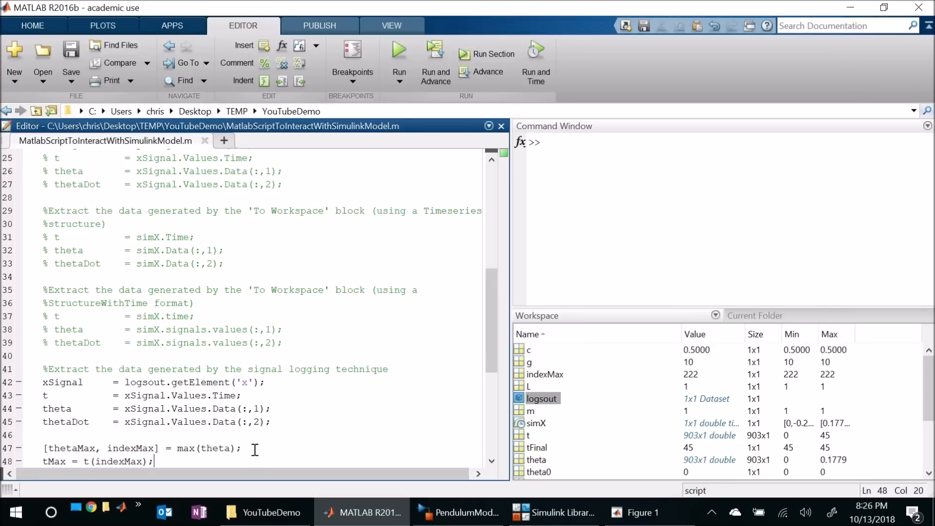
scroll(255, 453, "up", 5)
scroll(255, 449, "up", 1)
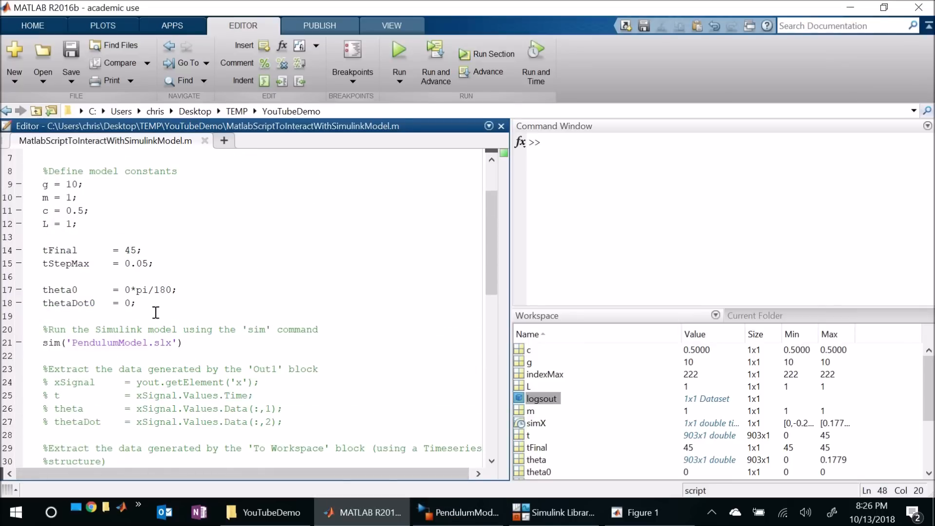
left_click(65, 319)
key("Return")
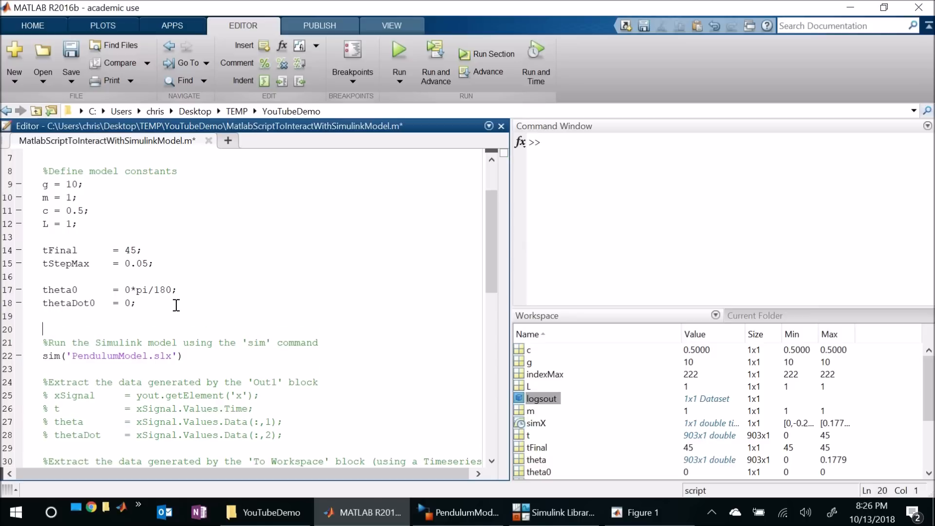
type("%Create an input called 'sim")
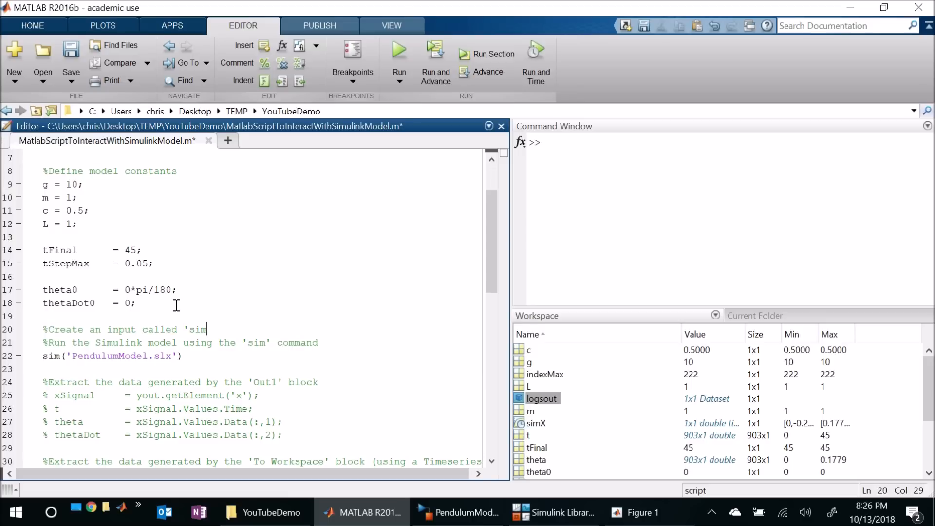
type("T' which will be used as input to the ")
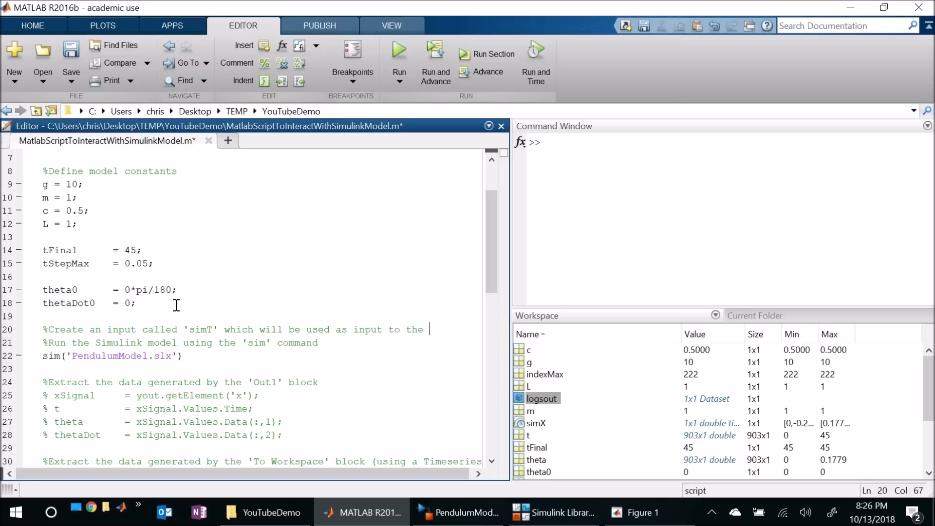
type("simulink model")
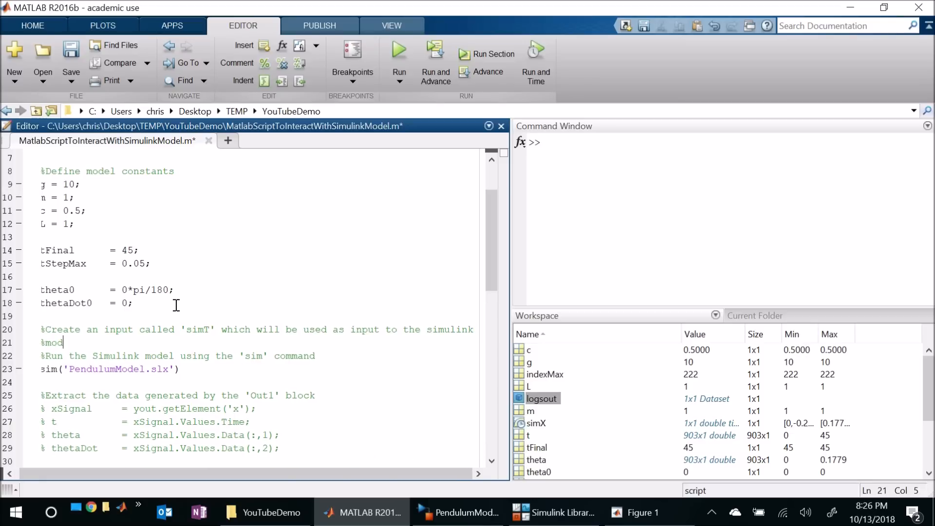
key("Return")
key("Return")
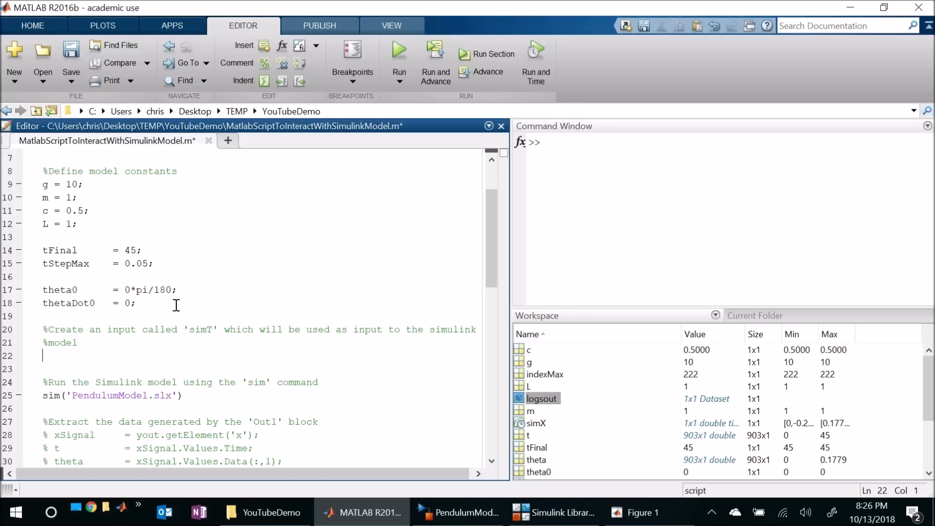
key("ctrl+s")
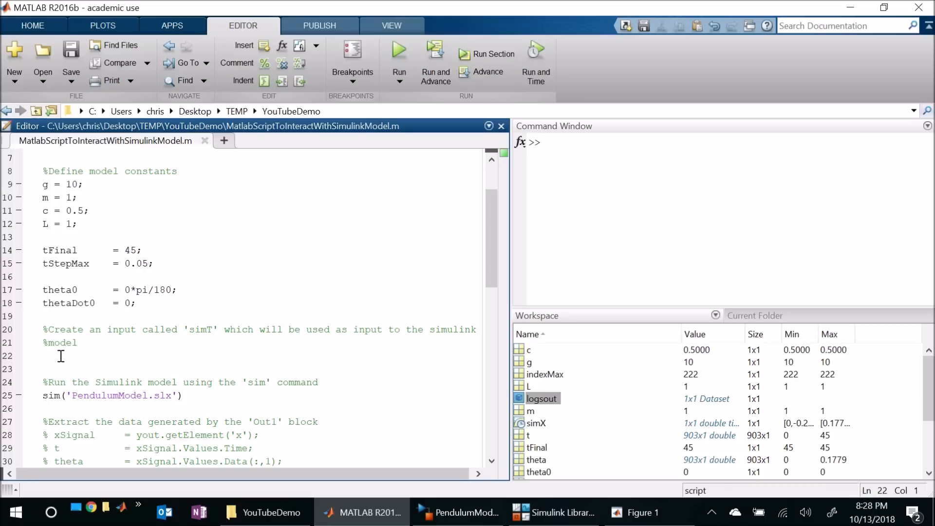
Below the comment, define t_in = linspace(0, tFinal, 30)'; and T_in = zeros(size(t_in));
type("t_in = ")
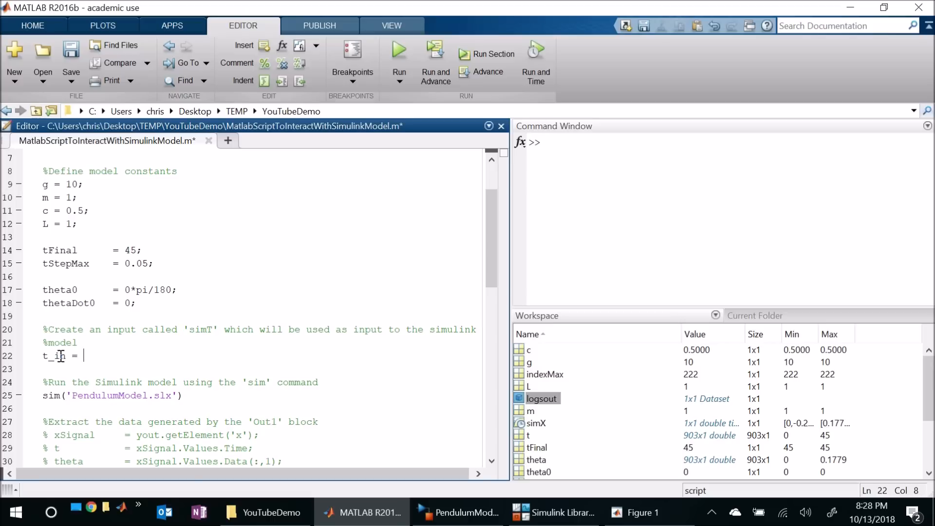
type("linspace(0, tFinal, 30)")
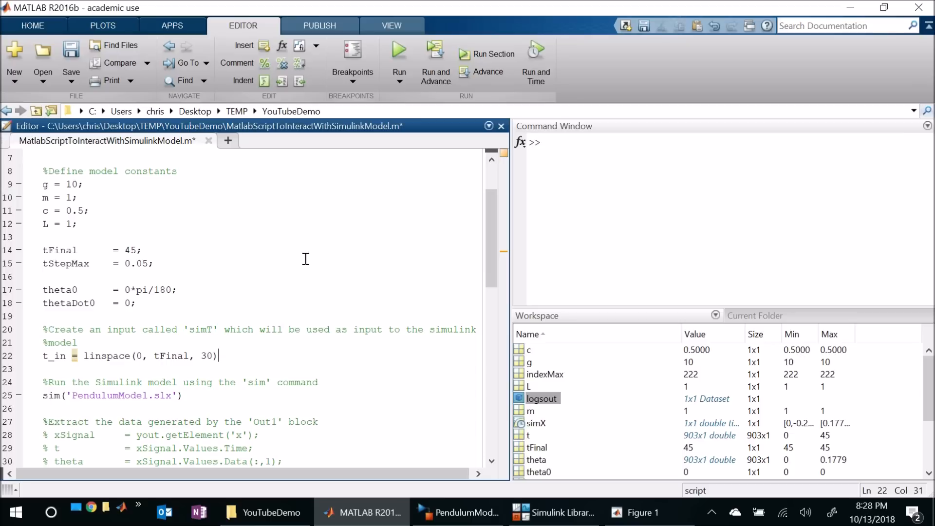
type("';")
key("Return")
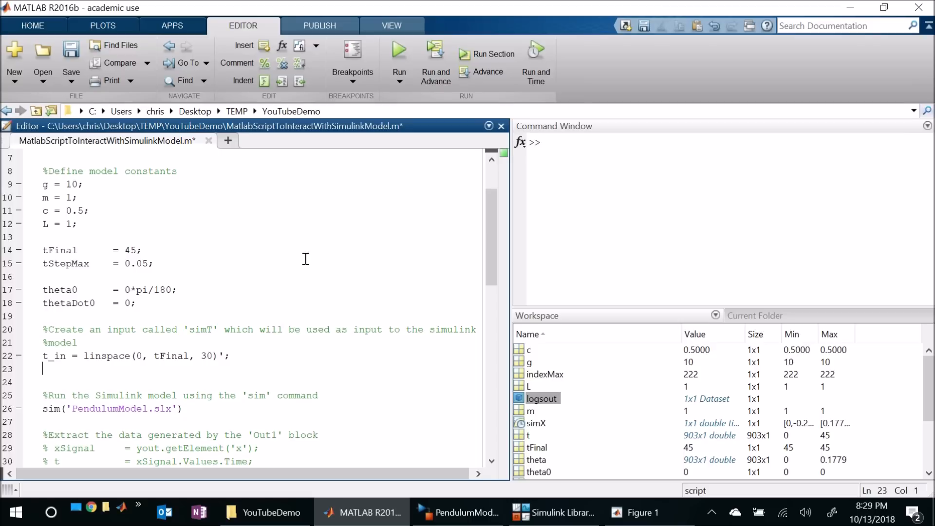
type("T_in = zeros(size(")
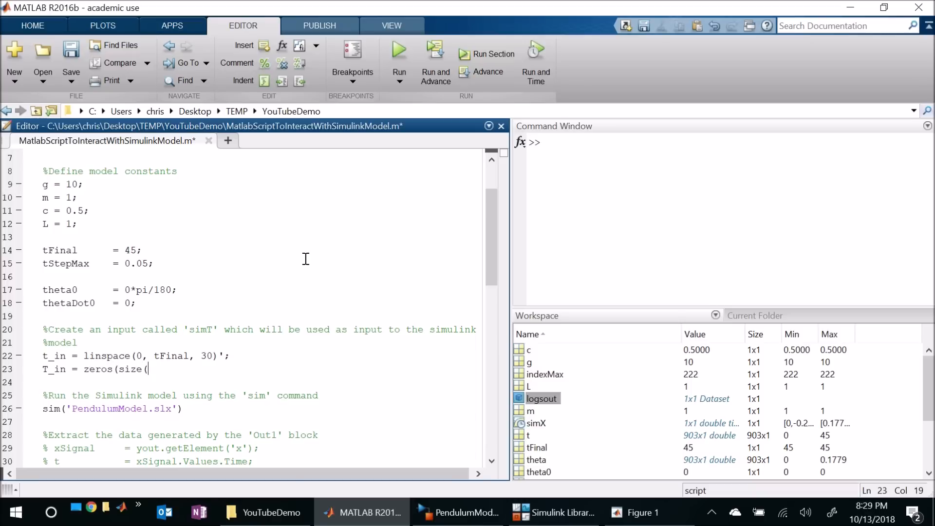
type("t_in));")
key("Return")
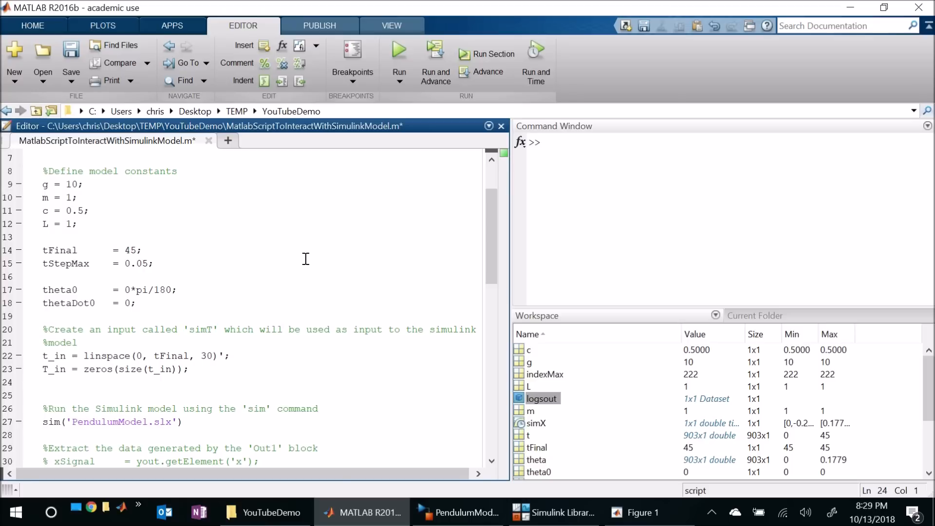
Add a for loop over k=1:length(t_in) with an if block setting T_in(k) = t_in(k); when t_in(k) < 10
key("Return")
type("for k=")
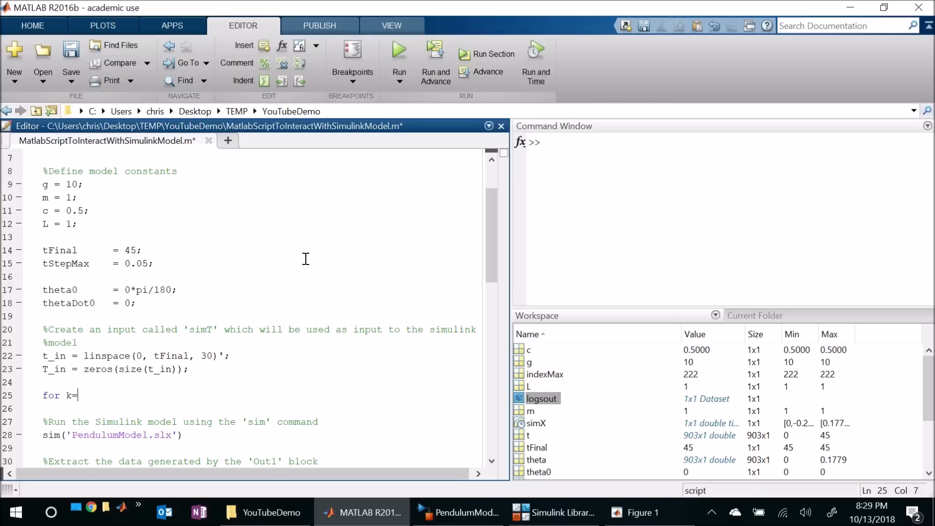
type("1:length(t_in)")
key("Return")
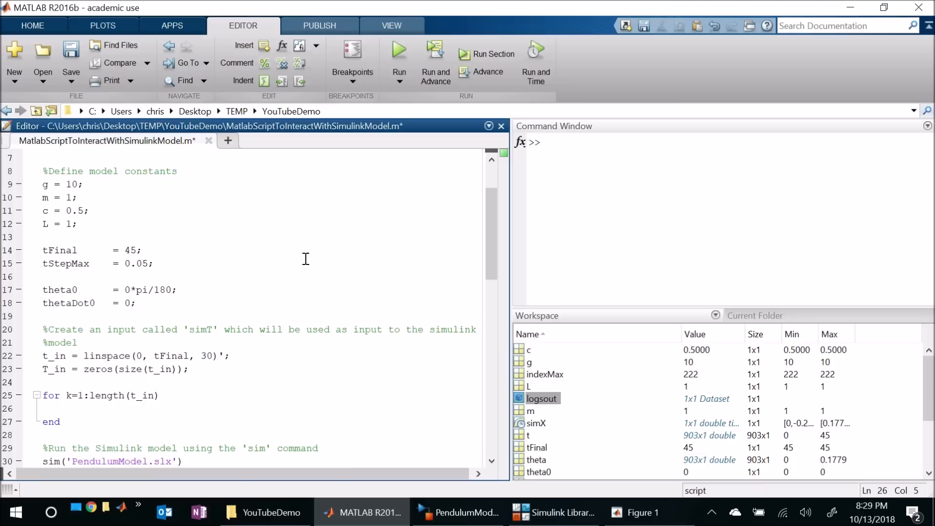
type("if(t_in(k) < 10)")
key("Return")
type("T_in(k) = ")
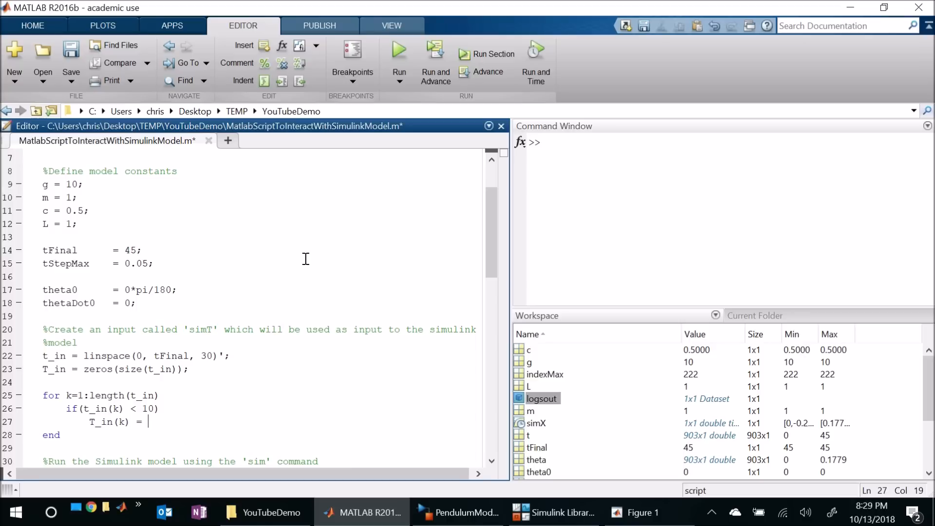
type("t_in(k);")
key("Return")
type("end")
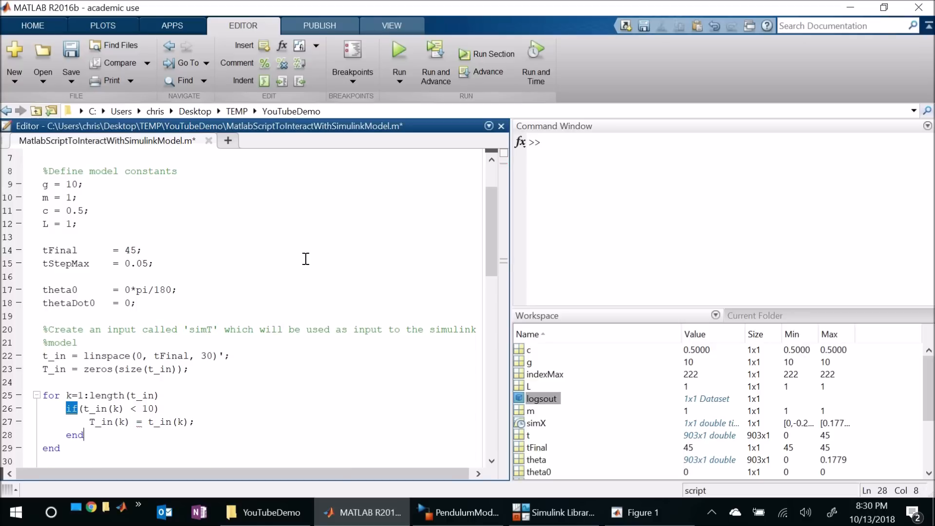
Add an else branch to the if block that sets T_in(k) = sin(t_in(k));
key("BackSpace")
key("BackSpace")
key("BackSpace")
type("else")
key("Return")
type("end")
key("Up")
key("End")
key("Return")
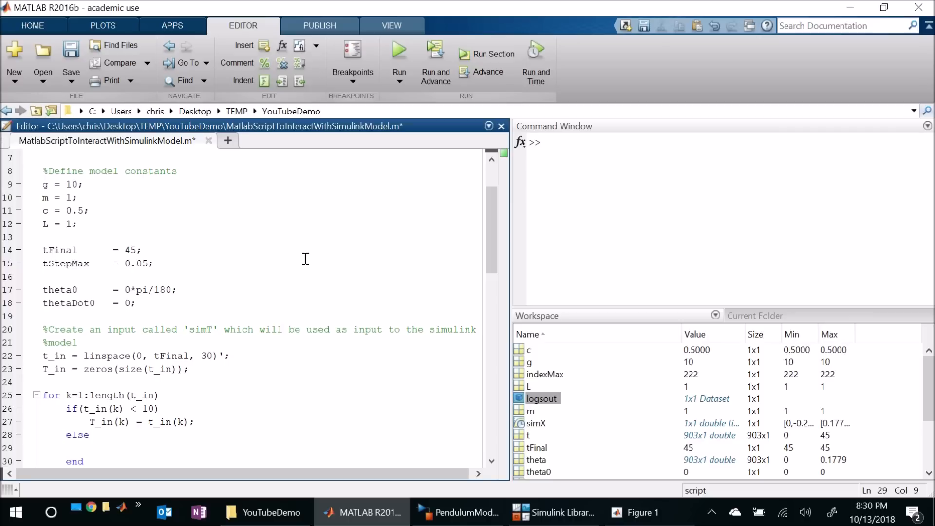
type("T_in(k) = sin(t_in(k));")
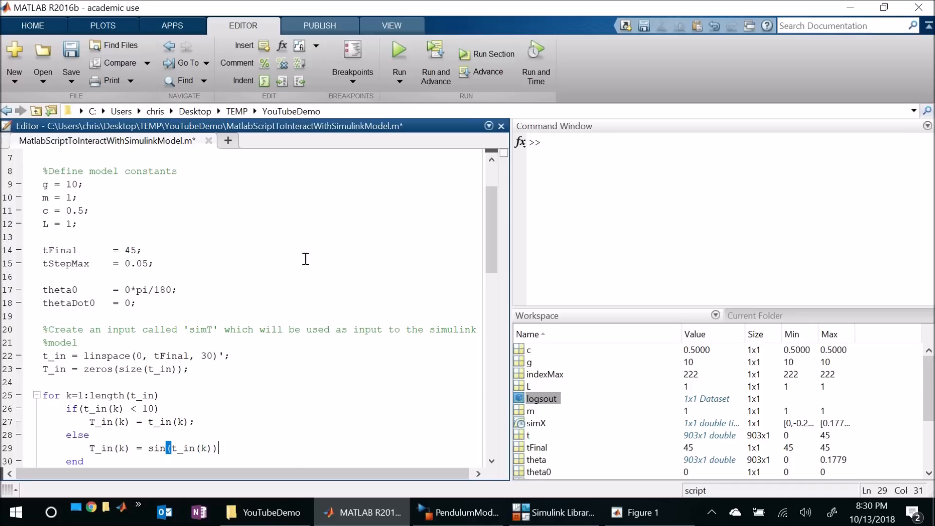
After the loop, add the lines figure and plot(t_in, T_in) to plot the input signal
scroll(305, 258, "down", 2)
key("Down")
key("Down")
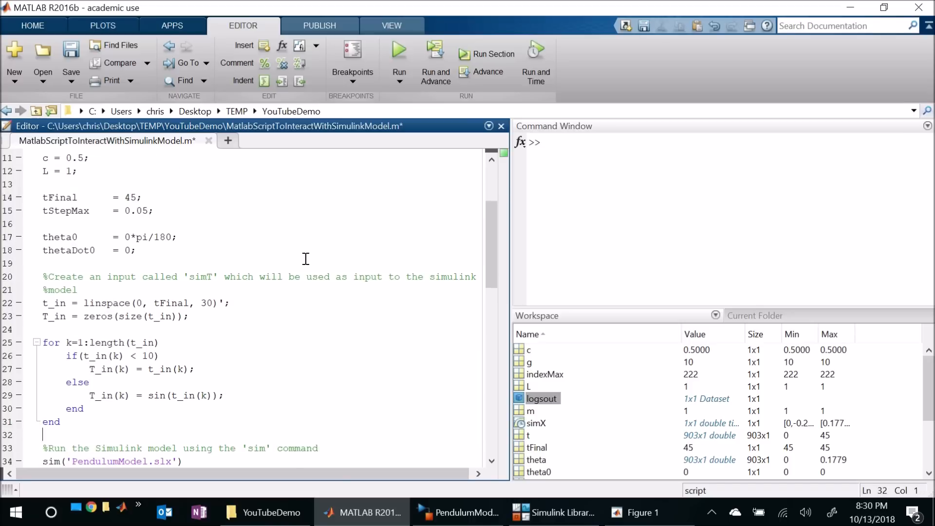
key("Return")
key("Return")
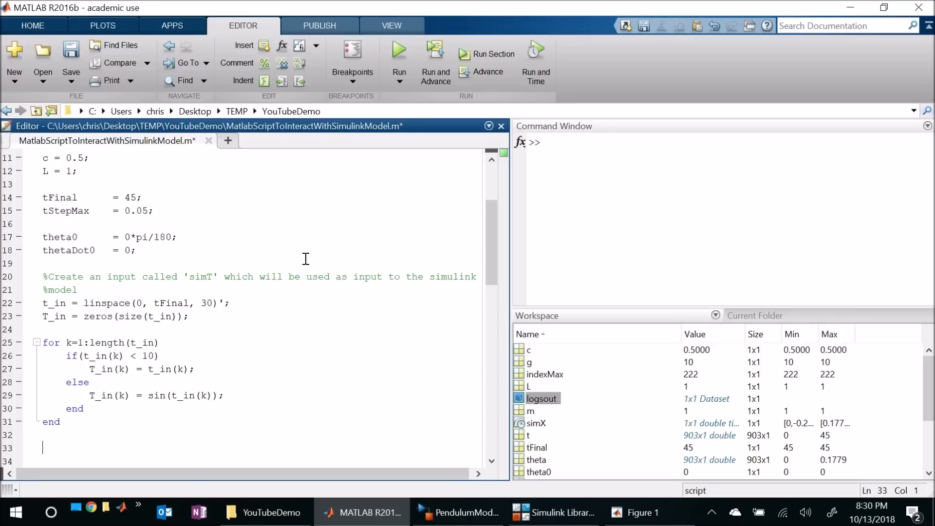
type("figure")
key("Return")
type("plot")
type("(")
type("n, T_in)")
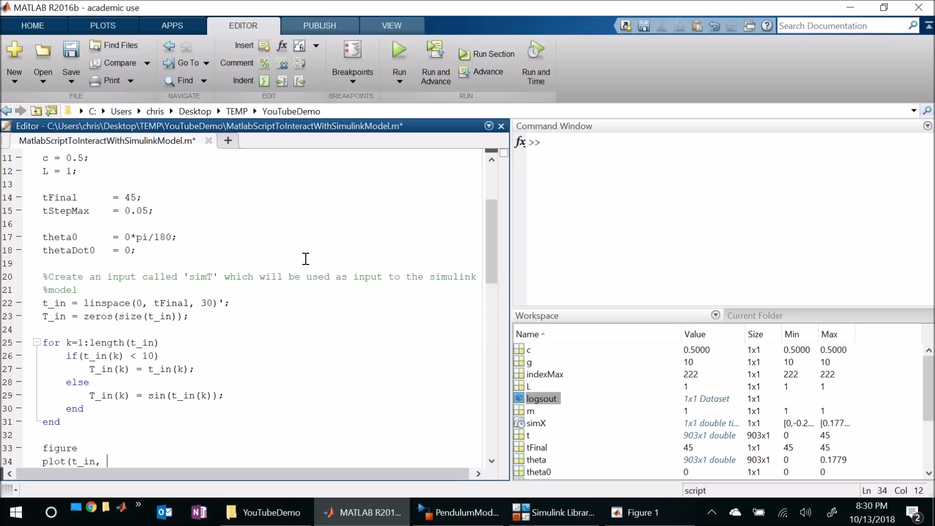
key("Return")
key("Return")
key("Up")
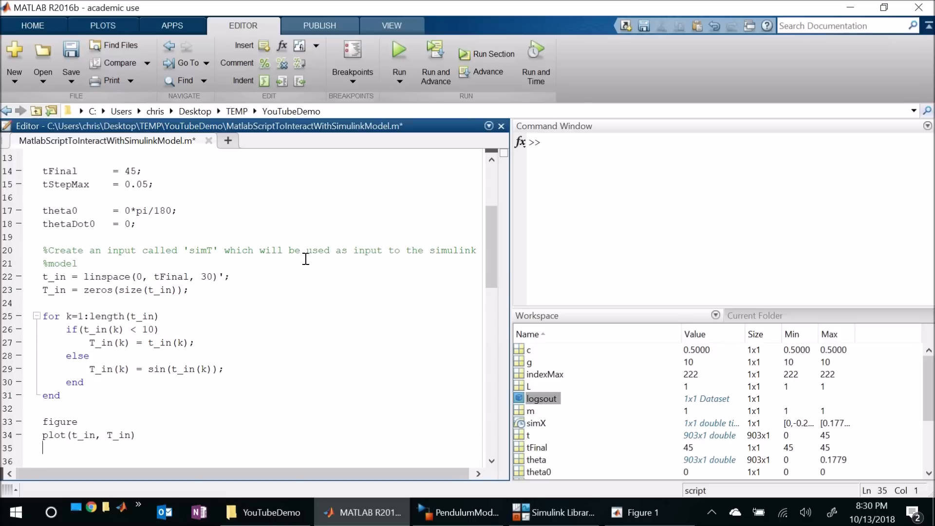
Set a breakpoint on the sim('PendulumModel.slx') line and run the script to plot the input
scroll(306, 259, "down", 2)
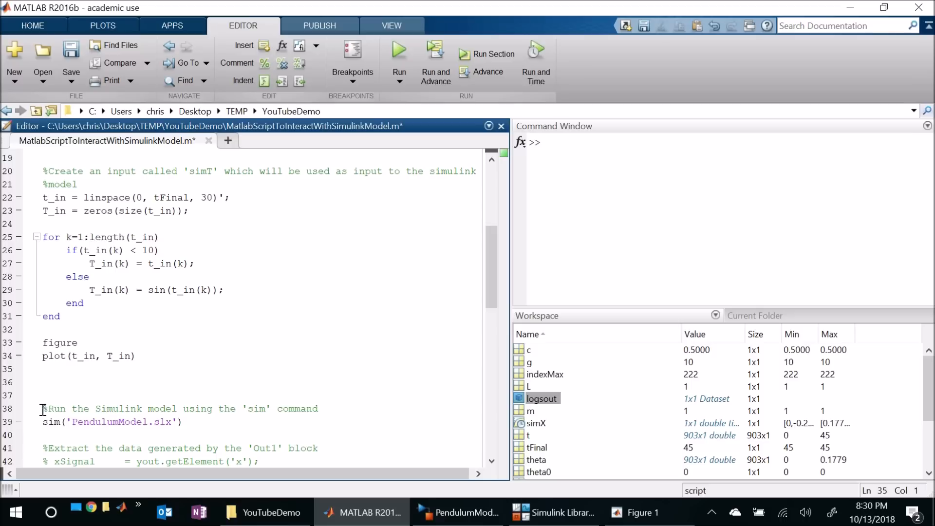
left_click(17, 422)
left_click(393, 51)
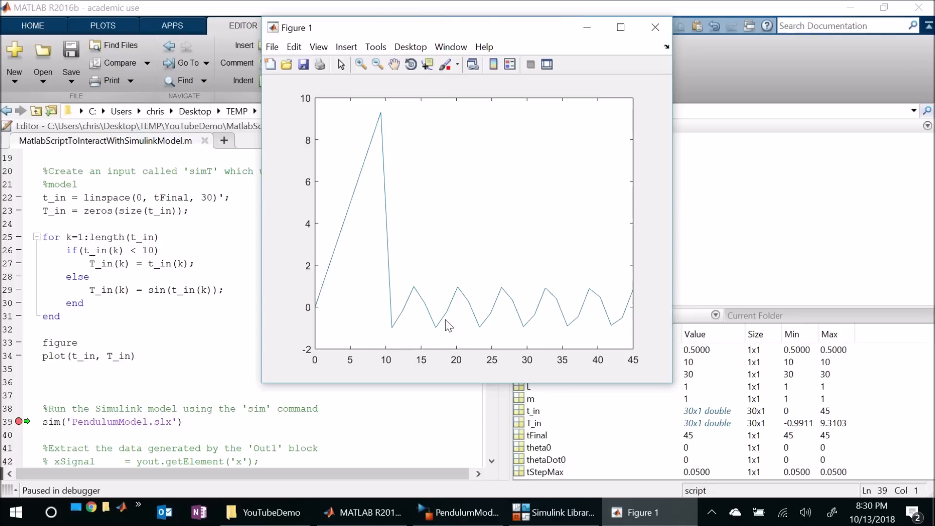
Set the number of linspace points in t_in to 100, quit debugging and rerun the script
left_click(136, 238)
left_click(209, 197)
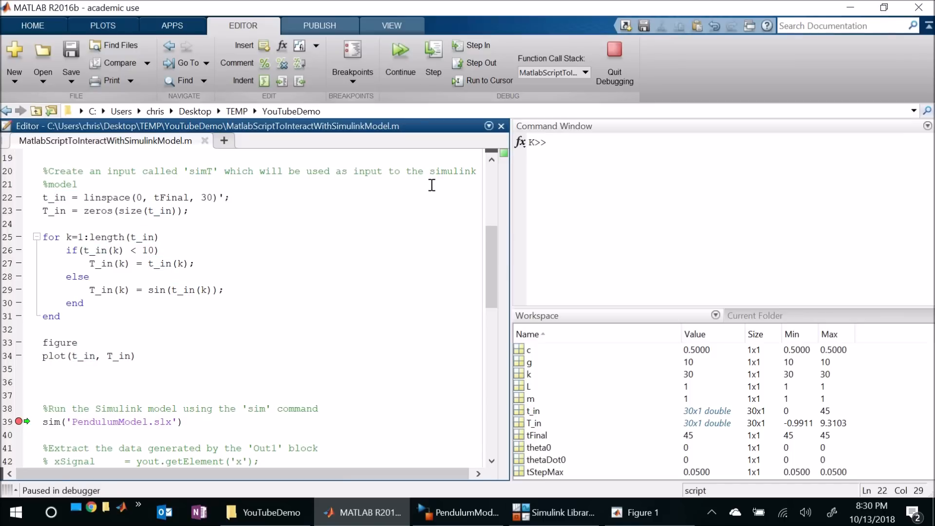
key("BackSpace")
type("10")
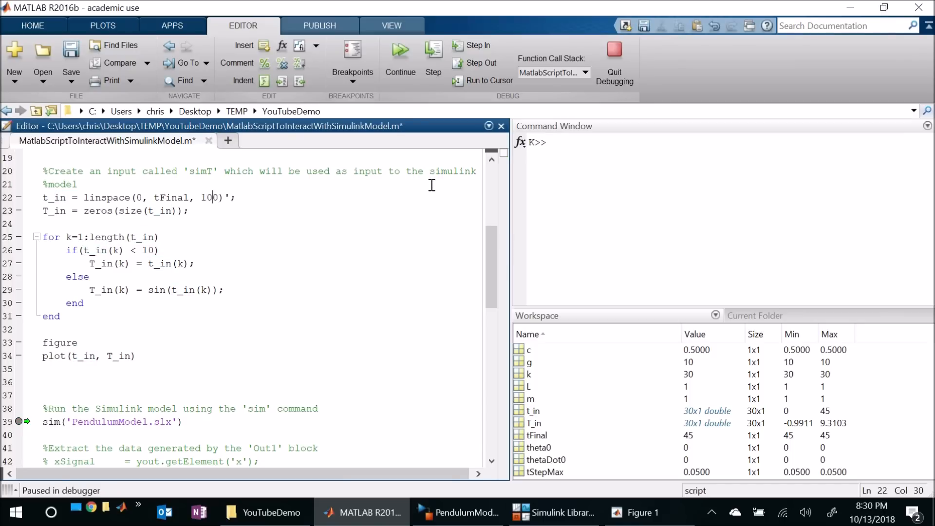
left_click(632, 58)
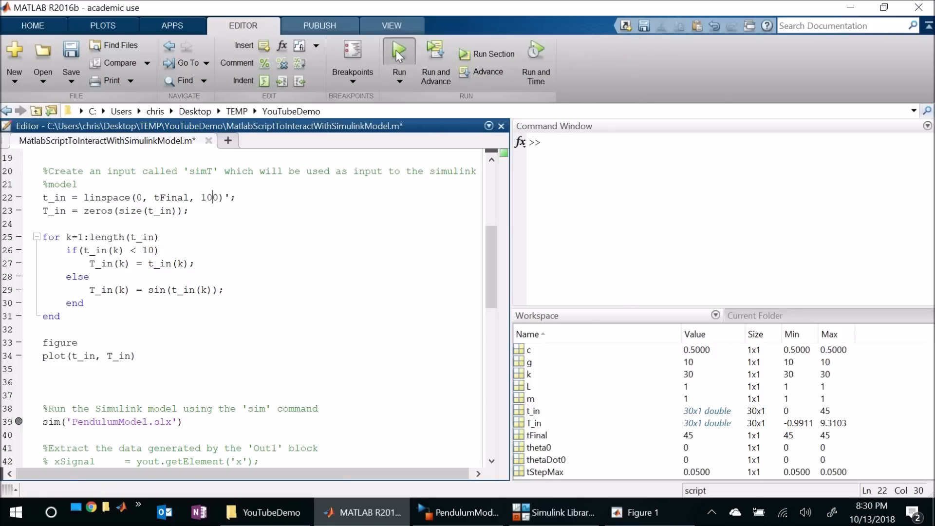
left_click(396, 50)
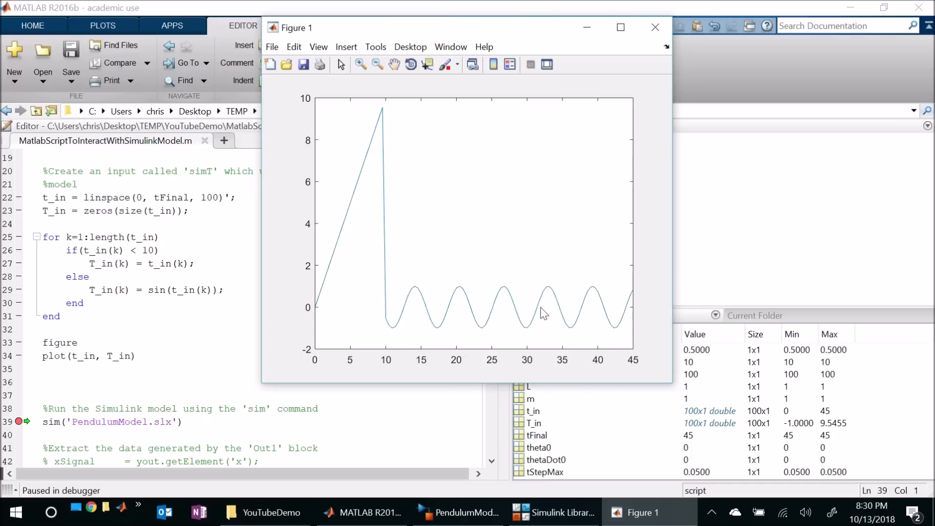
Quit debugging and delete the figure and plot(t_in, T_in) lines from the script
left_click(95, 343)
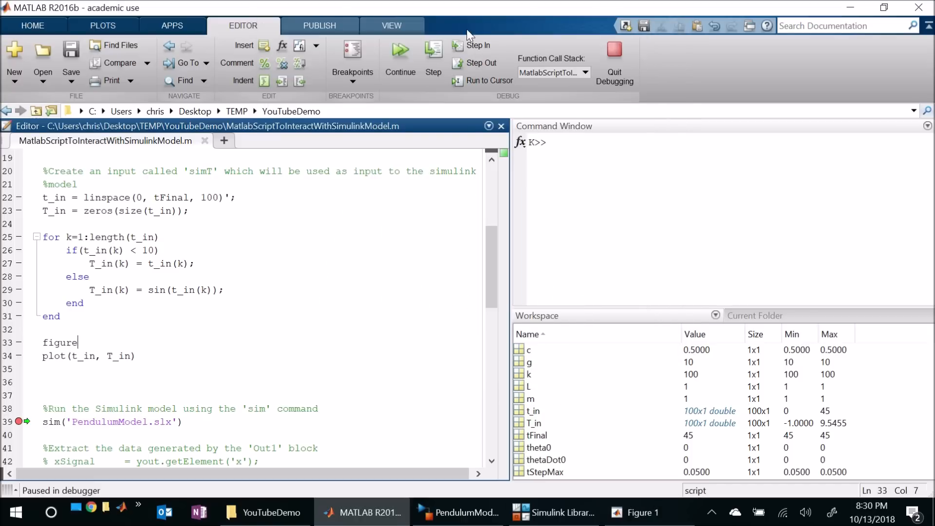
left_click(613, 54)
left_click_drag(180, 355, 155, 328)
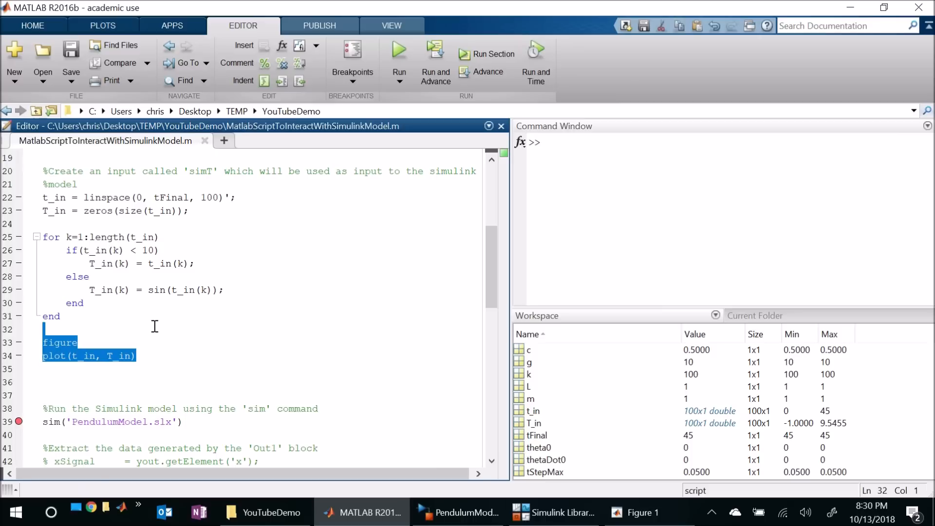
key("Delete")
Add simT = [t_in T_in]; after the loop, remove the extra blank lines, and select the whole simT input section
key("Return")
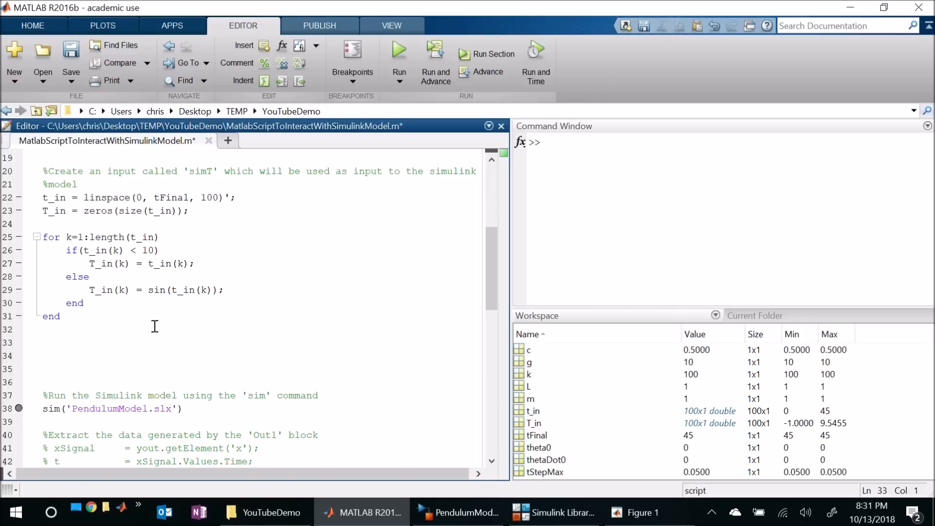
type("simT = [t_in T_in];")
key("Delete")
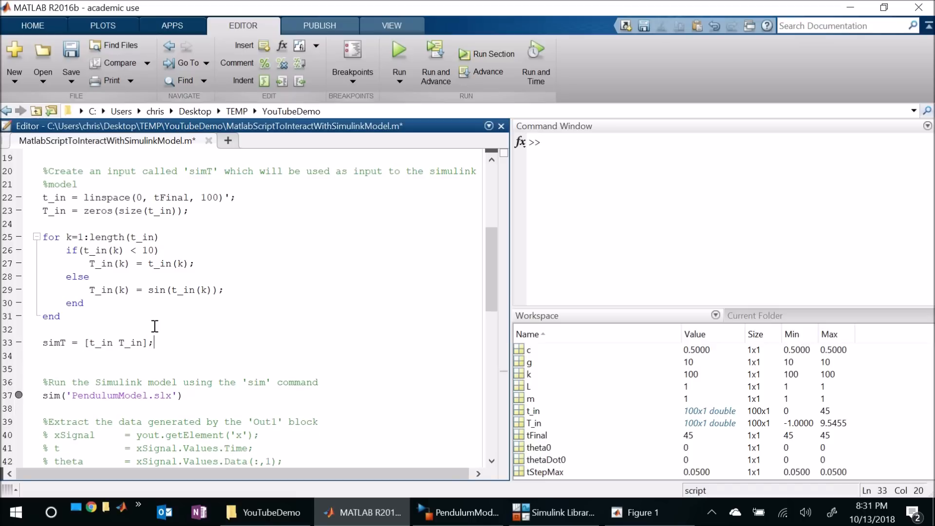
key("Delete")
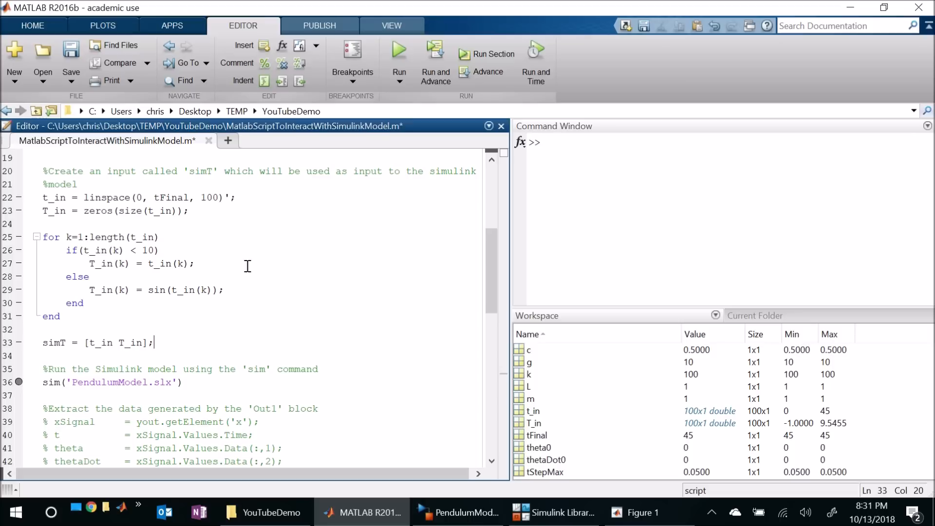
left_click_drag(43, 171, 175, 341)
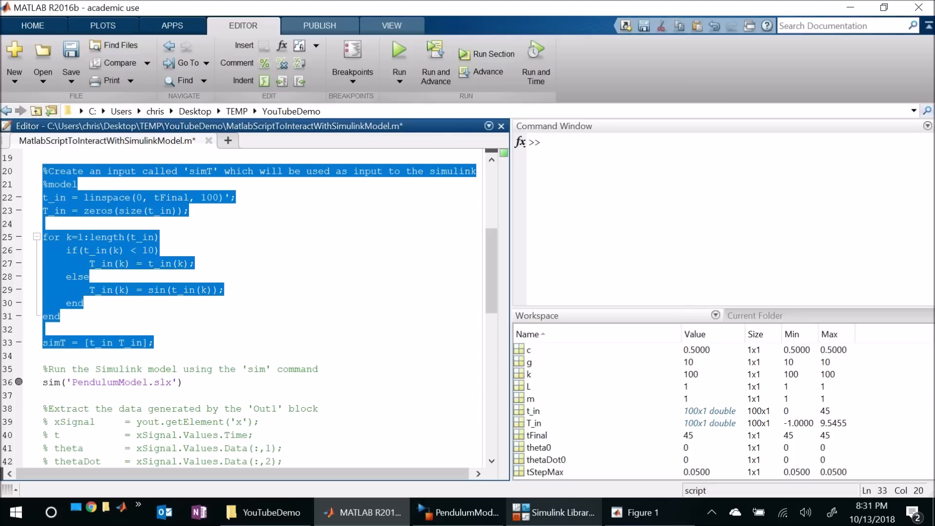
Switch to the PendulumModel diagram and examine the simT From Workspace block and the Manual Switch
left_click(459, 515)
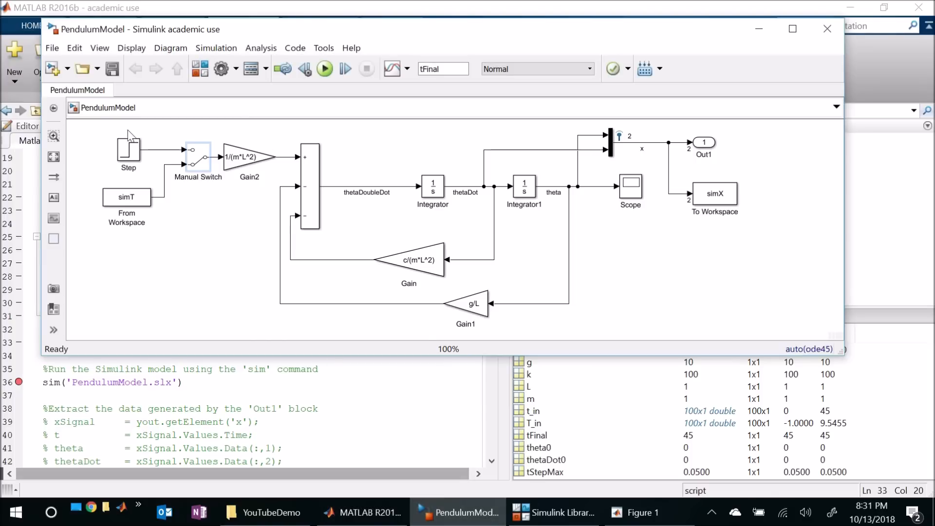
left_click(104, 201)
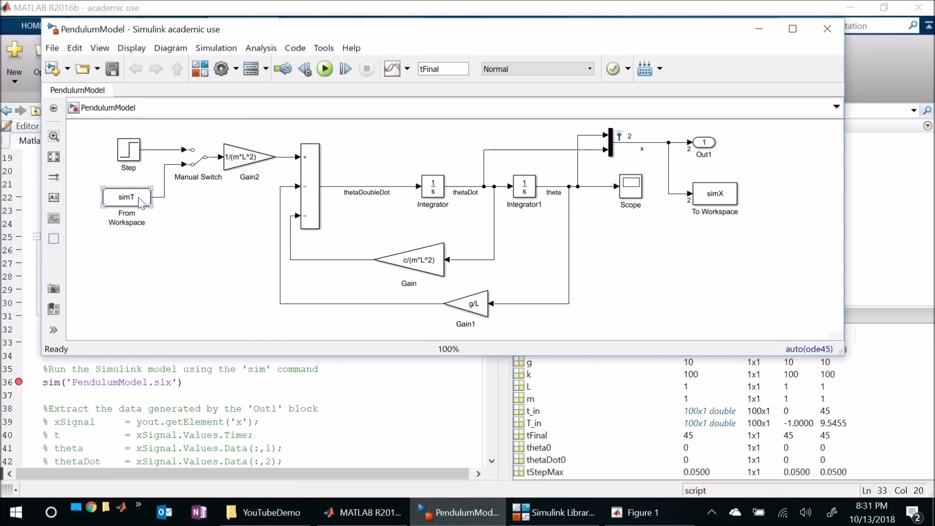
left_click(204, 168)
Remove the breakpoint from the sim('PendulumModel.slx') line in the MATLAB script and run the script
left_click(13, 392)
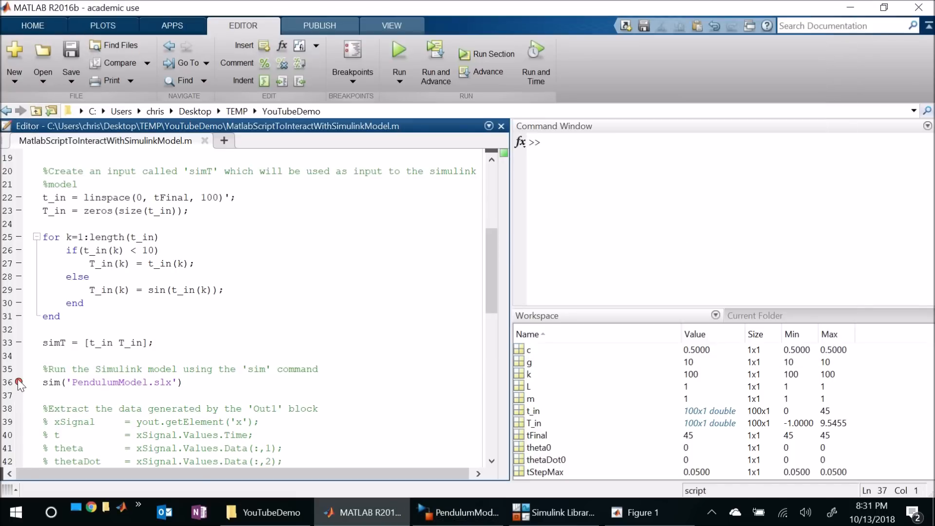
left_click(19, 382)
left_click(112, 353)
left_click(398, 54)
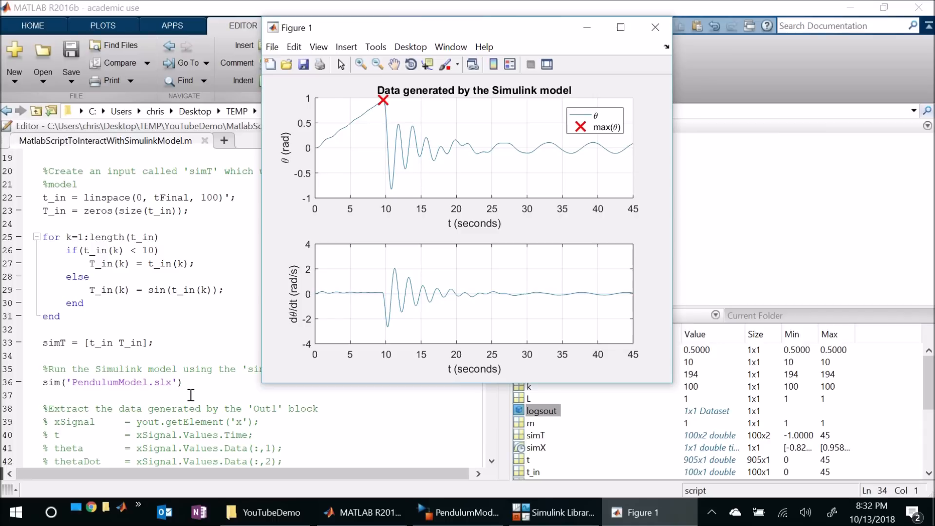
Add the comment %To open the simulink model between the simT assignment and the sim command section
left_click(154, 381)
left_click(163, 356)
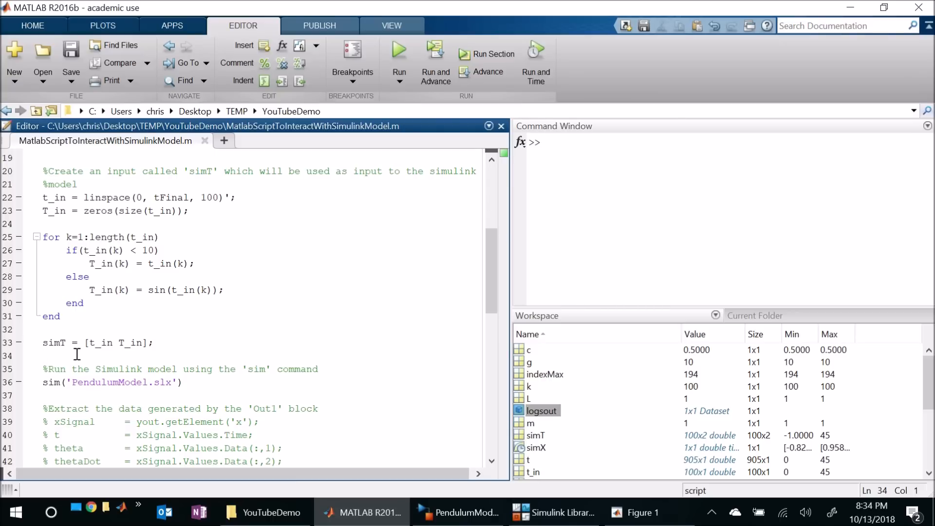
key("Return")
type("%To open the im")
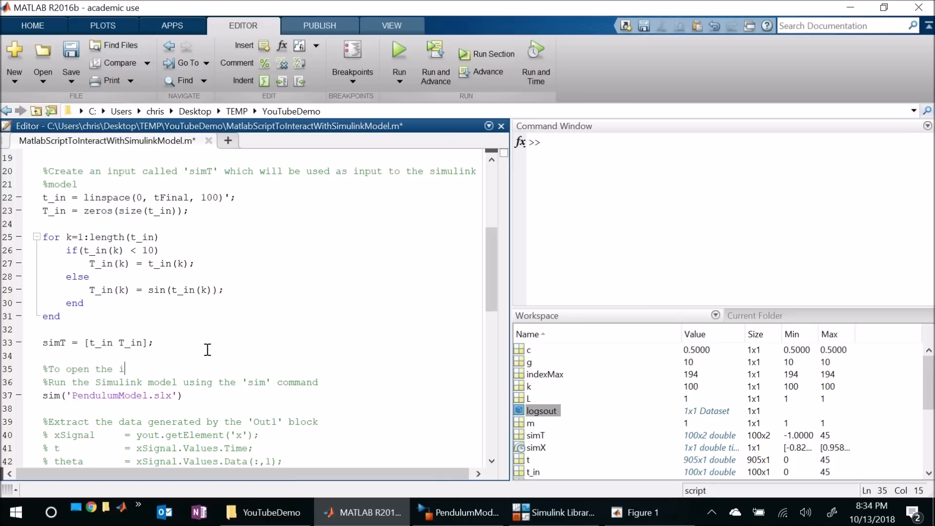
key("BackSpace")
key("BackSpace")
type("simulink model")
key("Return")
key("Return")
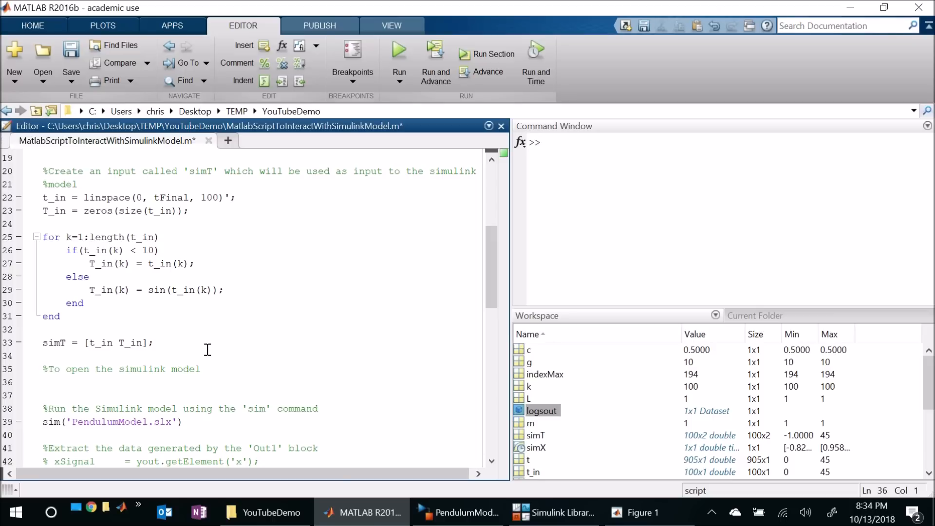
Add open('PendulumModel.slx') without a semicolon under the new comment, copying the quoted file name from the sim line
type("open(")
key("Down")
key("Down")
key("Down")
key("Left")
key("ctrl+shift+Right")
key("shift+Right")
key("shift+Right")
key("shift+Right")
key("shift+Right")
key("shift+Right")
key("ctrl+c")
key("Left")
key("Up")
key("Up")
key("Up")
key("ctrl+v")
type(");")
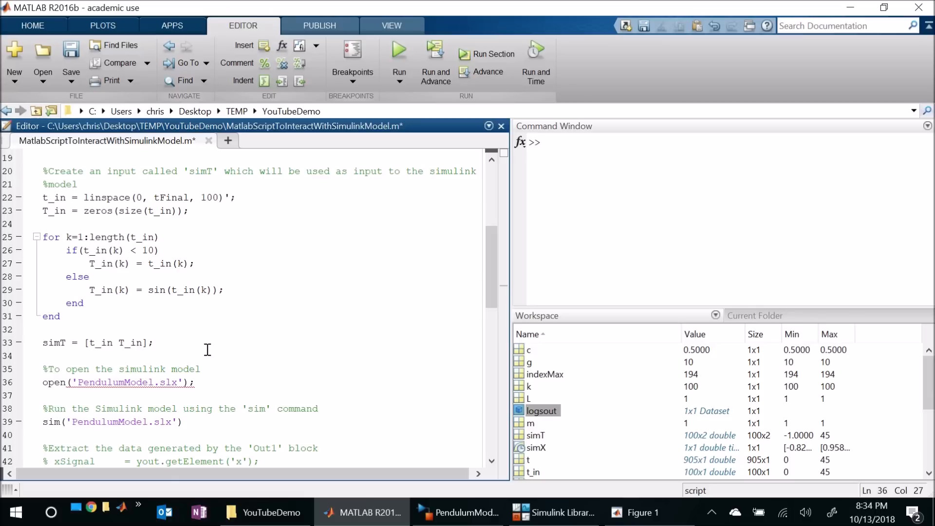
key("BackSpace")
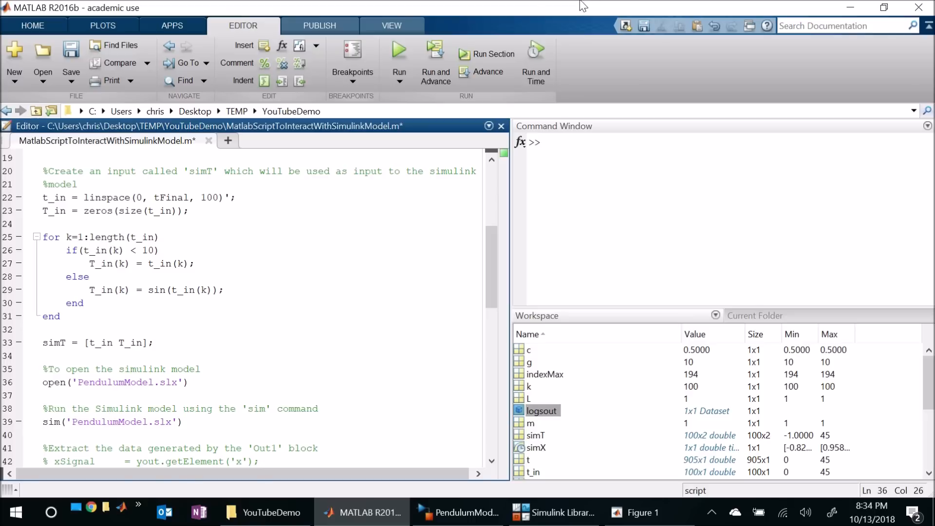
Append the comment %optional to the open line, run the script and return to the editor
type("%optional")
left_click(399, 48)
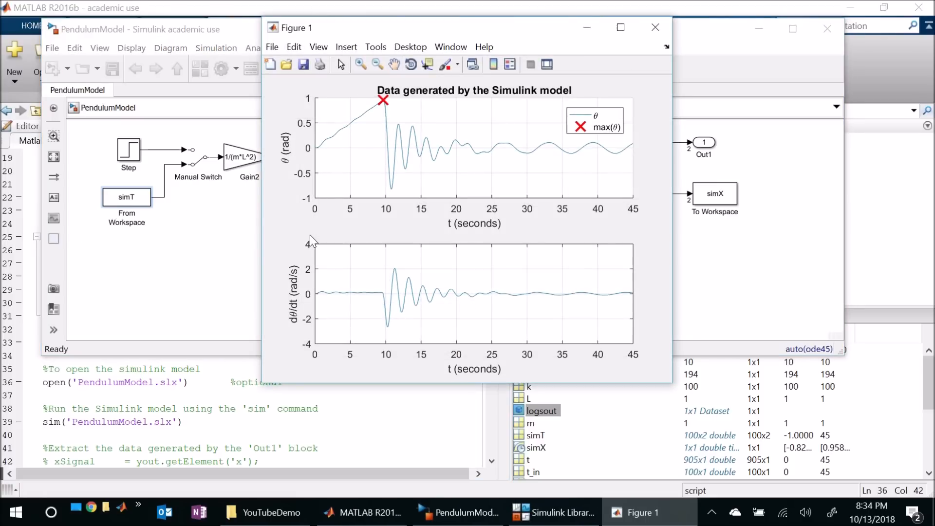
left_click(119, 401)
Review the script from the clear commands, model constants, simulation settings and initial conditions through the simT input and the open and sim commands
scroll(119, 402, "up", 6)
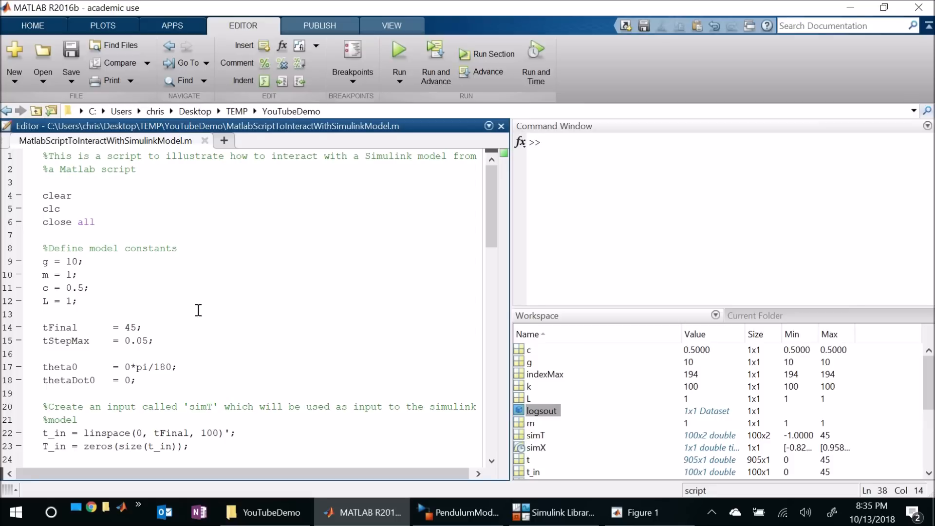
left_click_drag(49, 178, 142, 227)
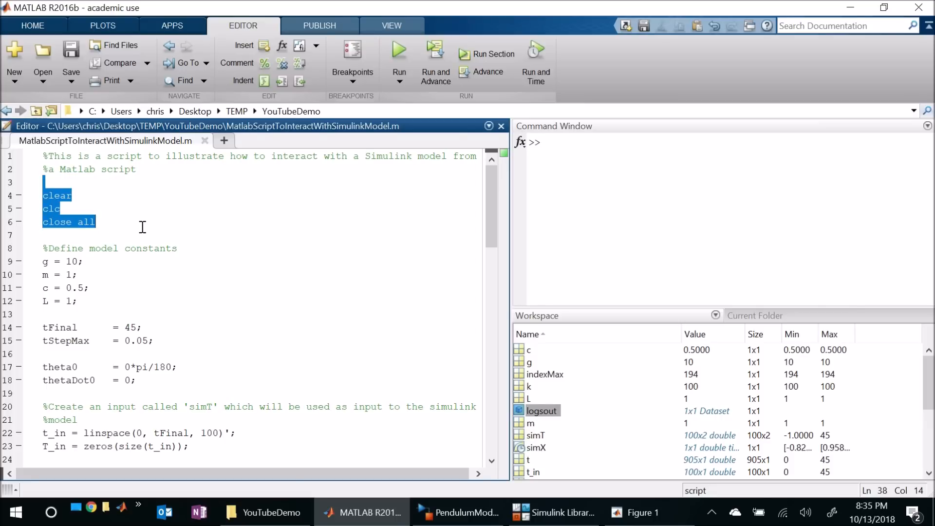
left_click(105, 258)
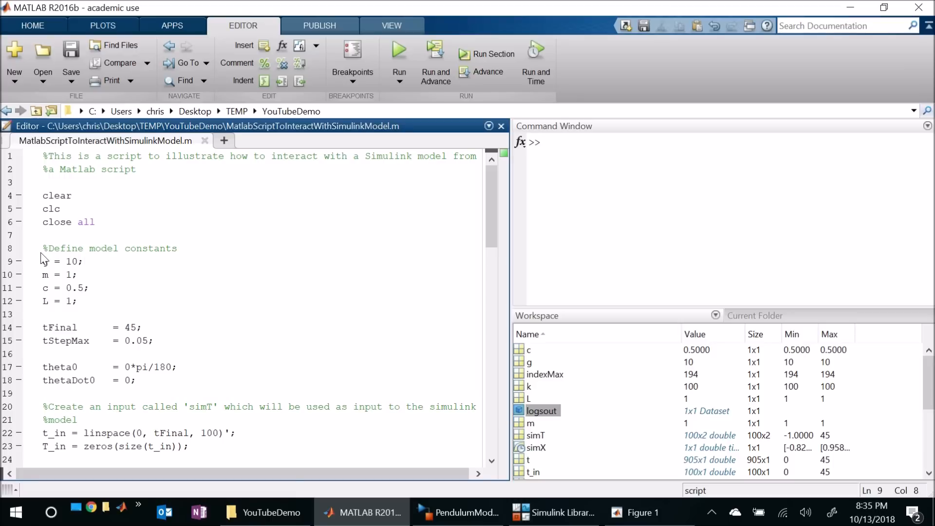
left_click_drag(43, 248, 123, 299)
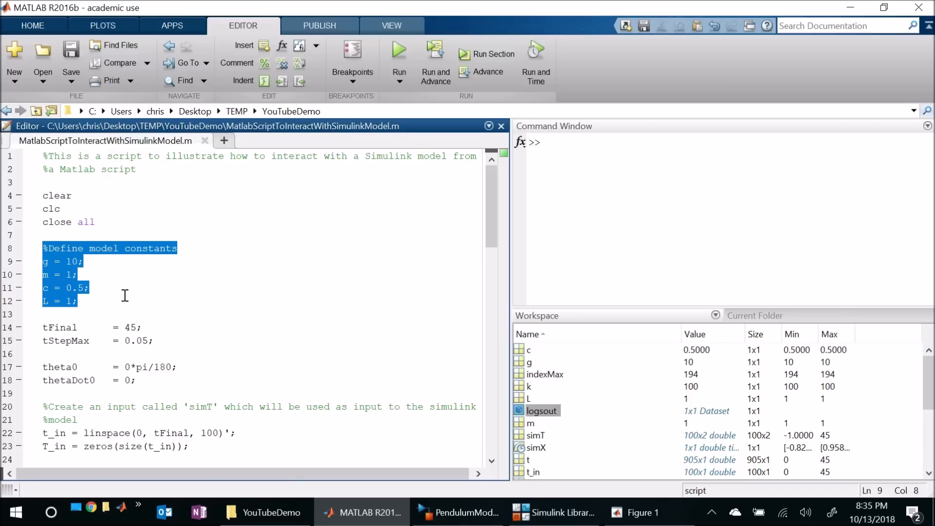
left_click(104, 297)
left_click_drag(90, 297, 41, 287)
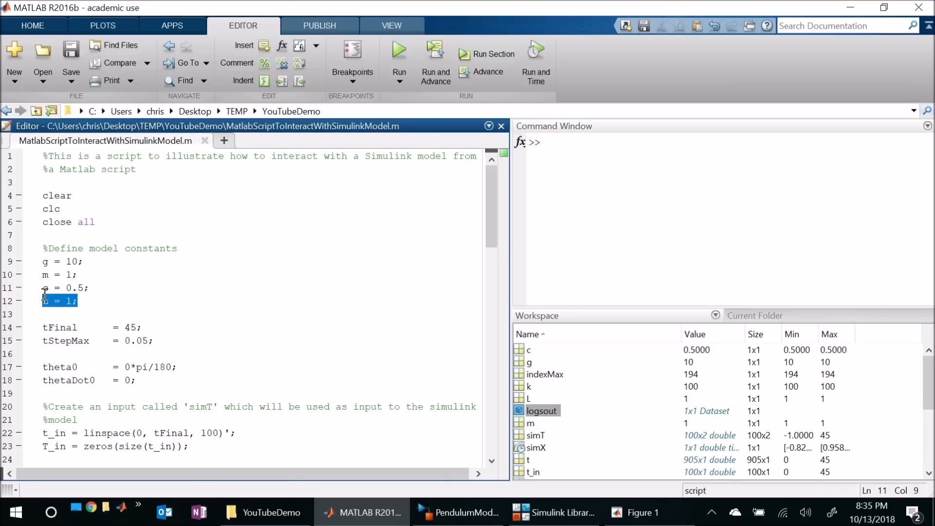
left_click(81, 287)
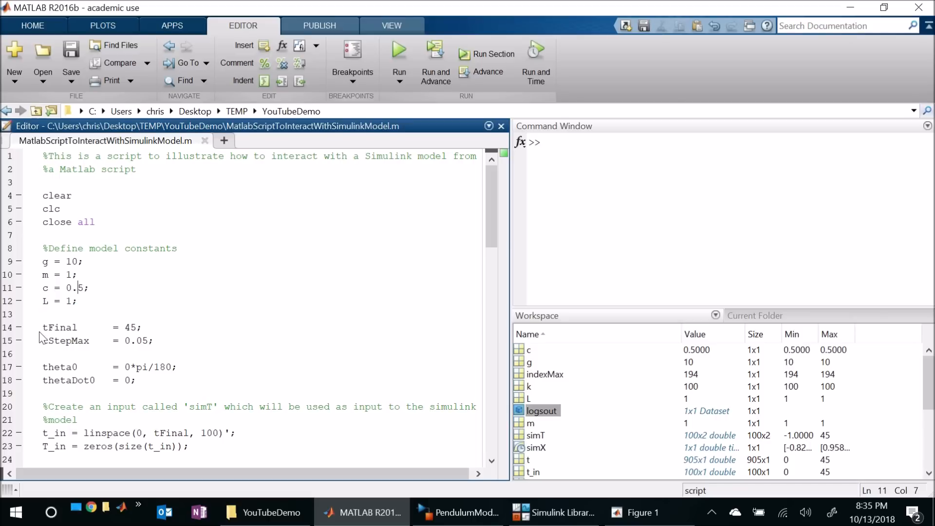
left_click_drag(43, 327, 174, 341)
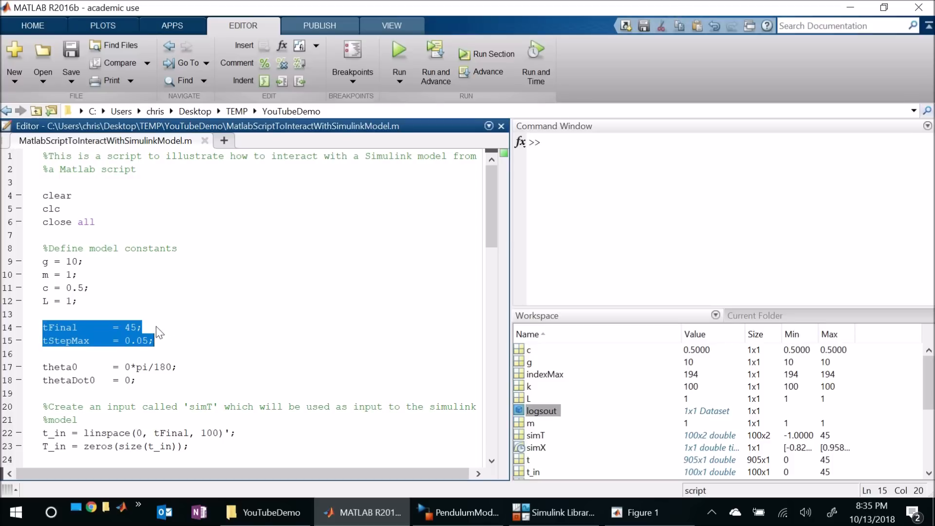
left_click(156, 327)
left_click_drag(163, 378, 22, 365)
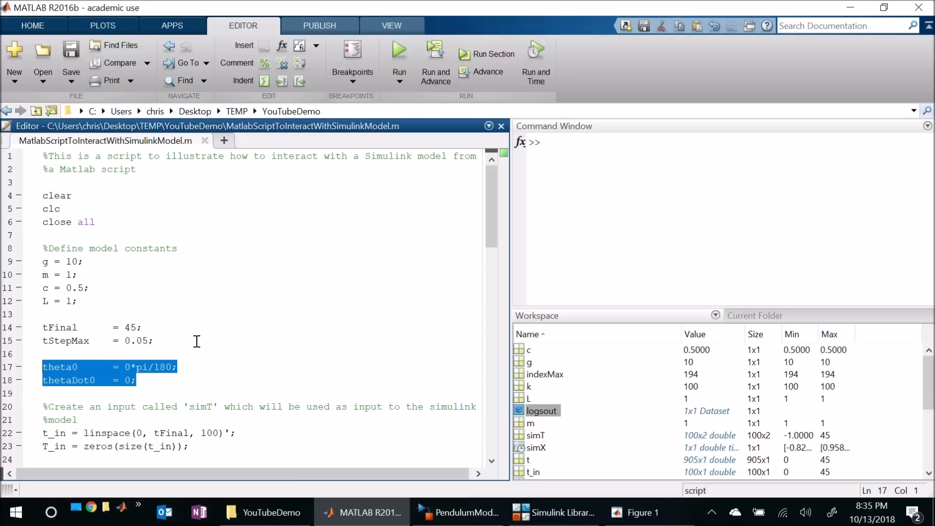
scroll(198, 329, "down", 4)
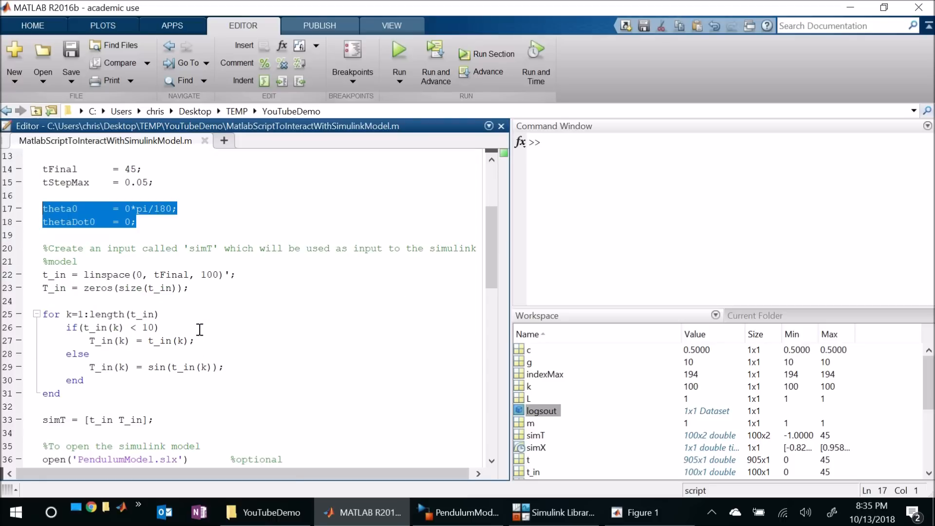
left_click_drag(44, 248, 193, 421)
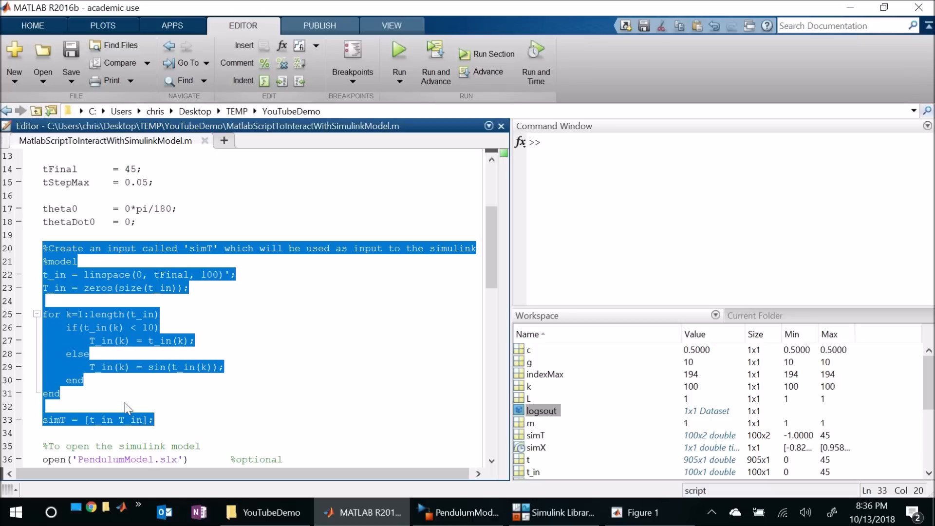
left_click(55, 422)
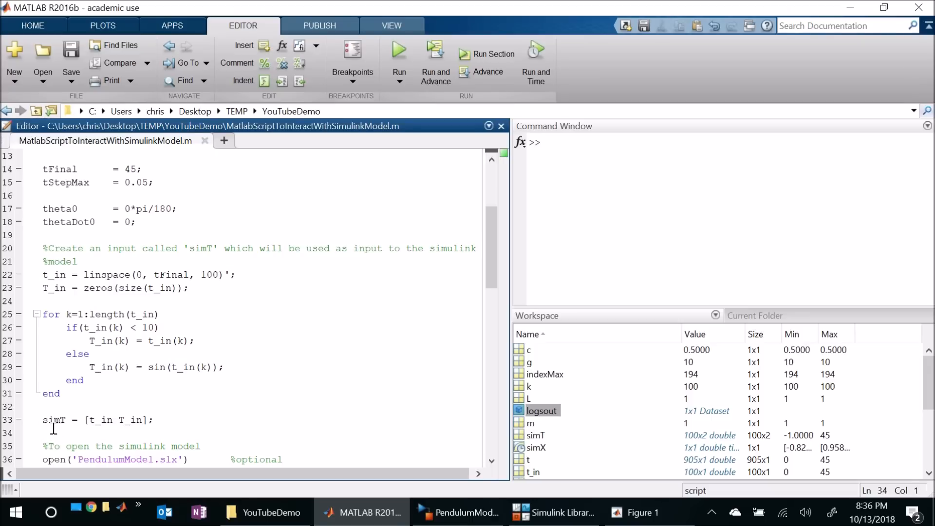
scroll(53, 429, "down", 3)
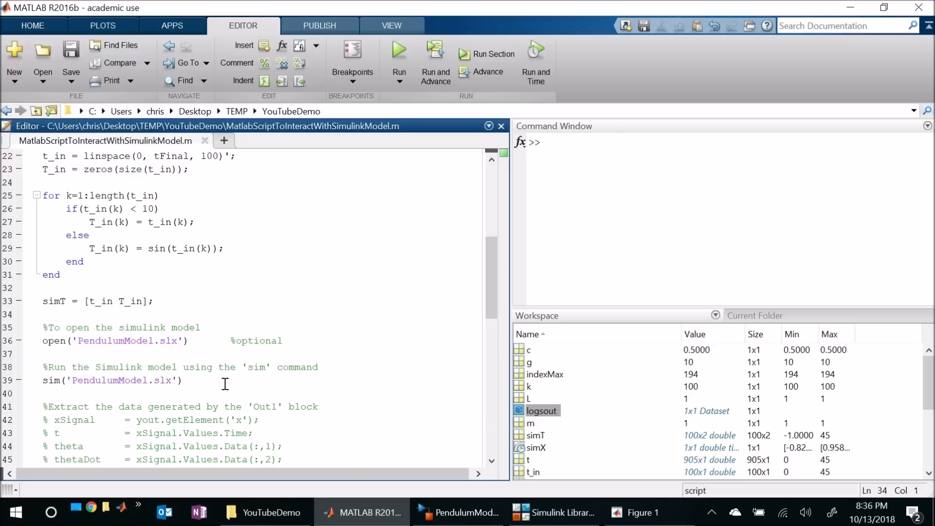
Switch to the PendulumModel diagram, examine the To Workspace output block, and return to the MATLAB script
left_click(389, 517)
left_click(455, 517)
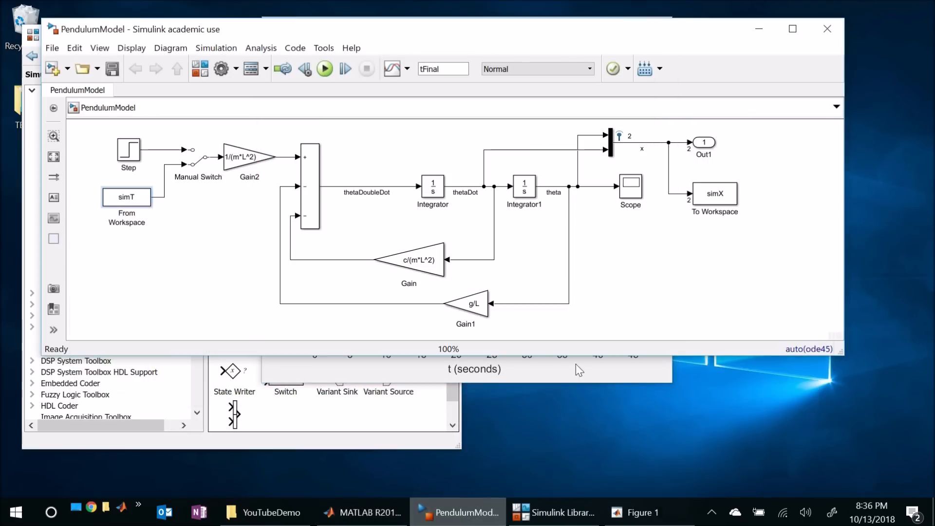
left_click(714, 196)
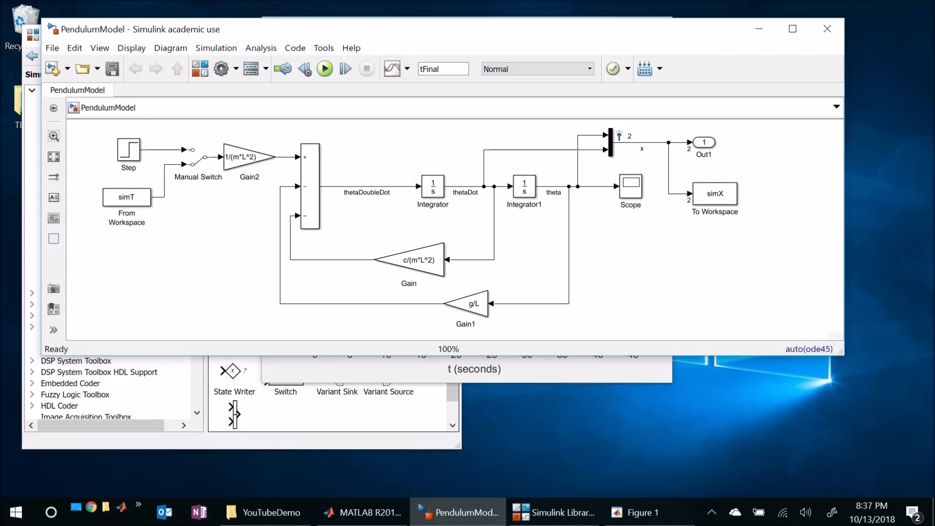
left_click(349, 512)
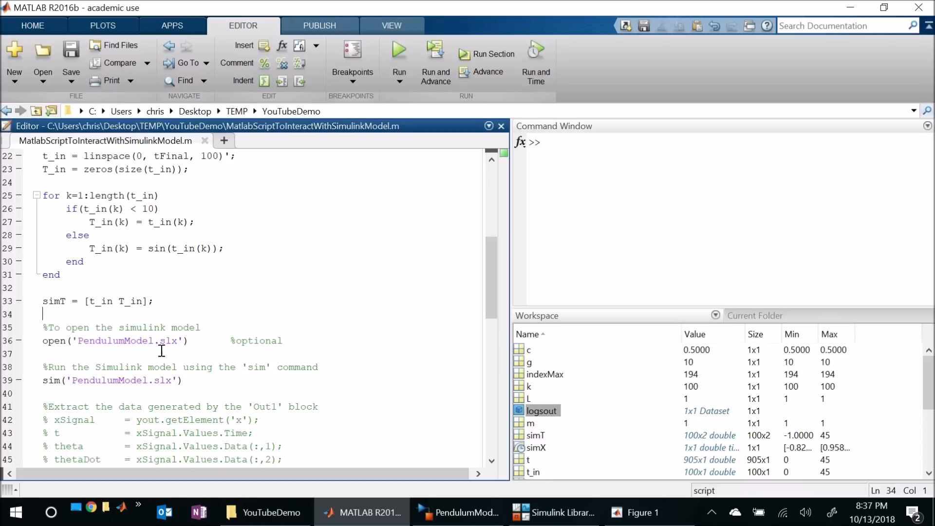
Uncomment the Out1 extraction lines and both To Workspace extraction blocks, the Timeseries and StructureWithTime versions
scroll(163, 316, "down", 5)
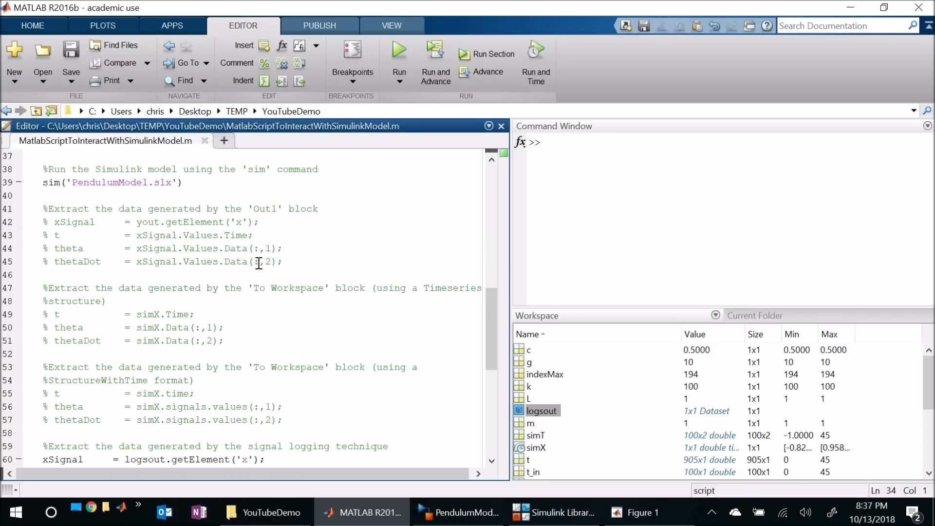
left_click_drag(283, 262, 7, 223)
key("ctrl+t")
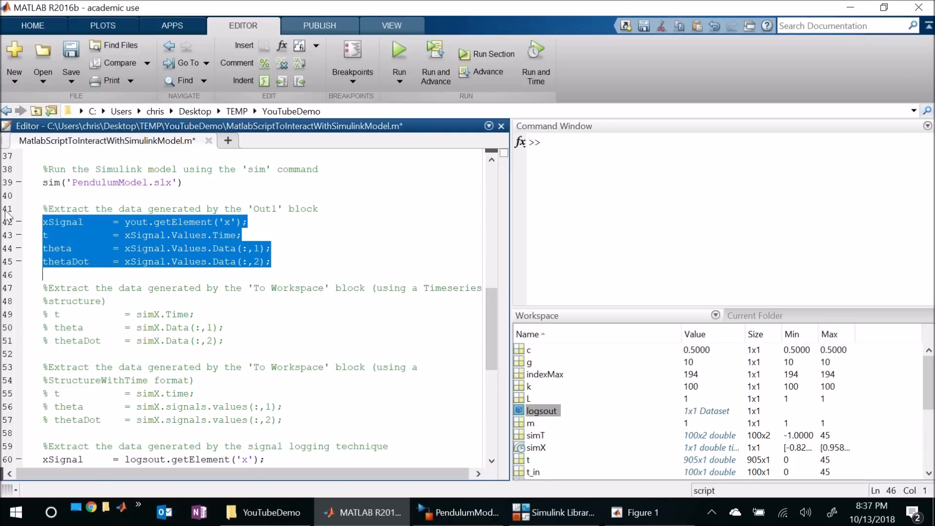
left_click_drag(228, 340, 4, 316)
key("ctrl+t")
left_click_drag(305, 421, 19, 396)
key("ctrl+t")
left_click(265, 272)
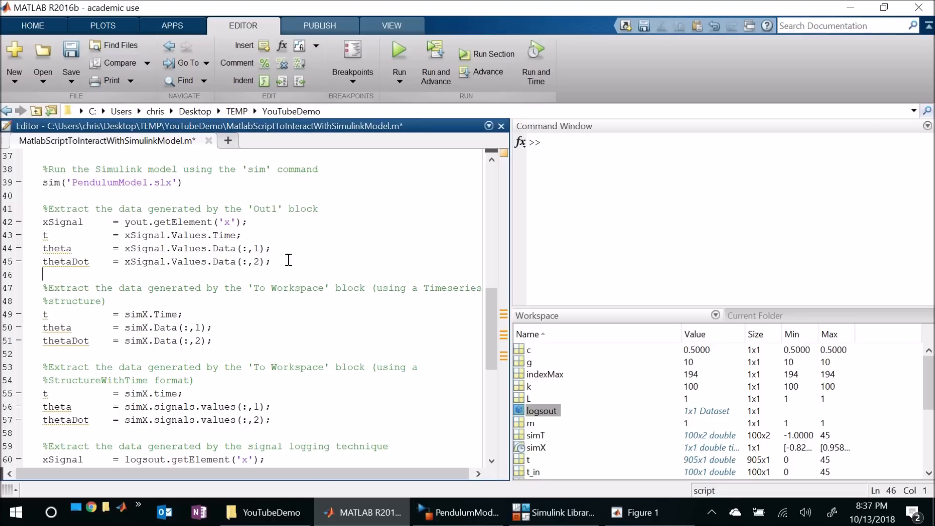
Review the code that extracts data from the Out1 block, the To Workspace block and the logsout signal logging
left_click(250, 209)
triple_click(264, 211)
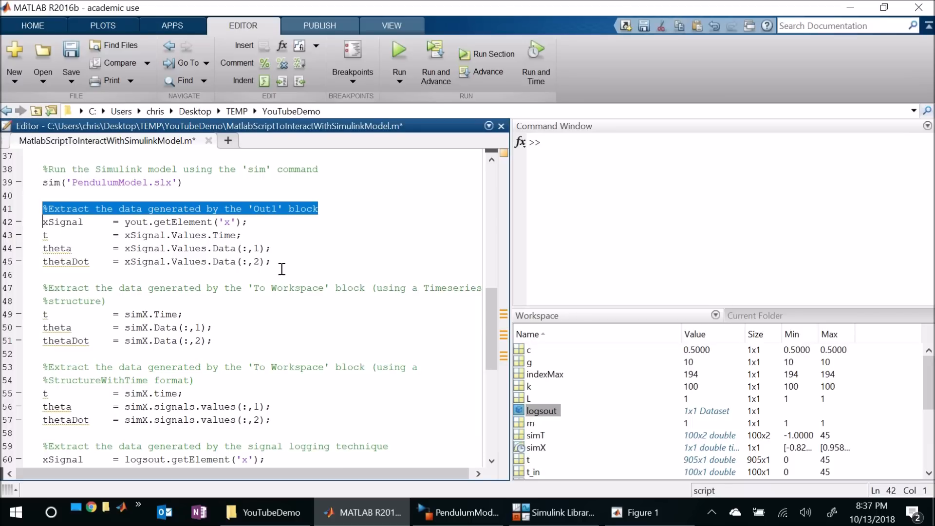
left_click_drag(282, 267, 21, 212)
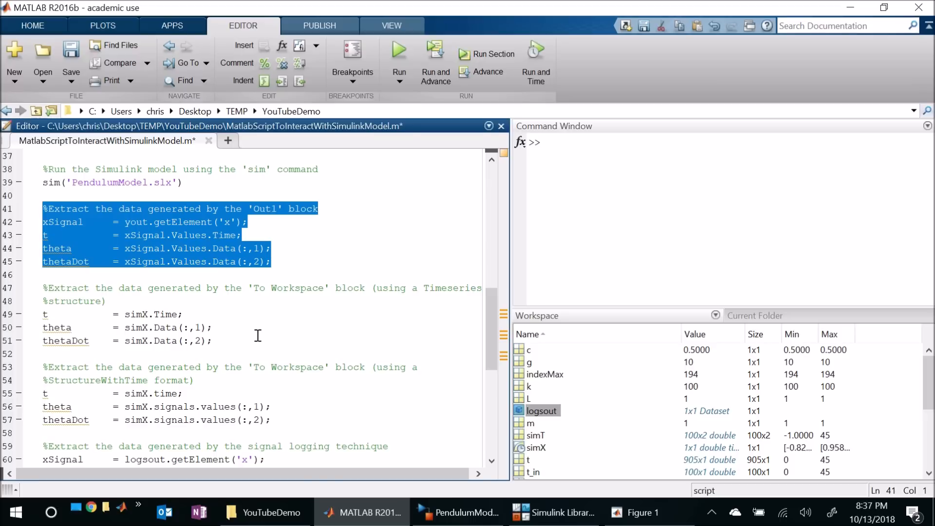
left_click(232, 344)
left_click_drag(229, 345, 34, 313)
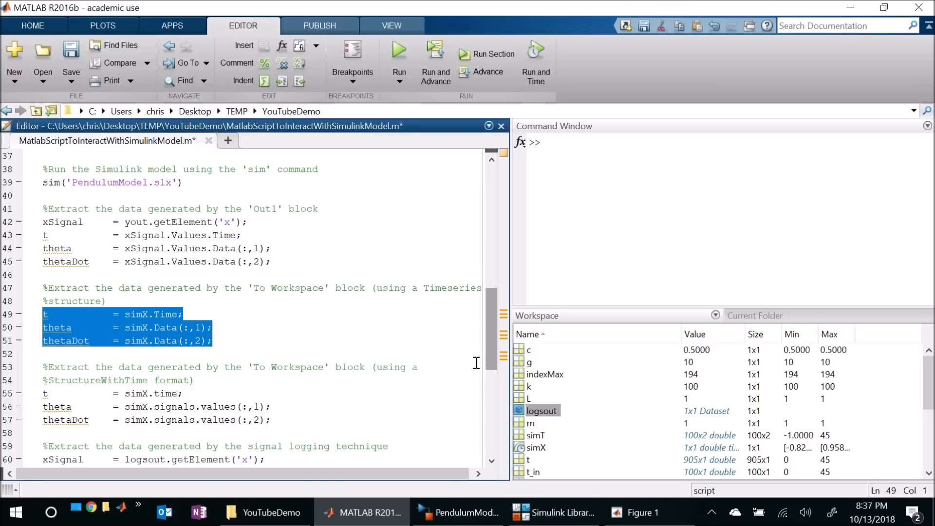
left_click(309, 314)
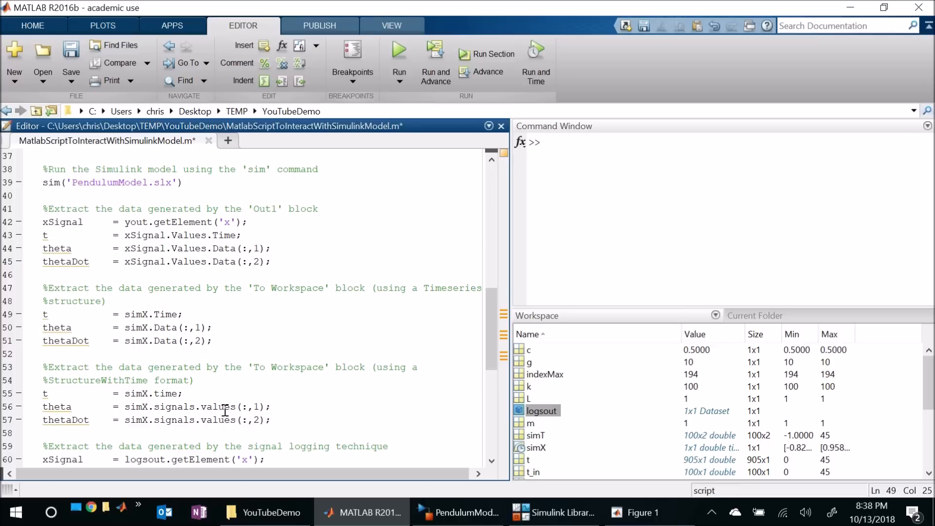
scroll(225, 410, "down", 3)
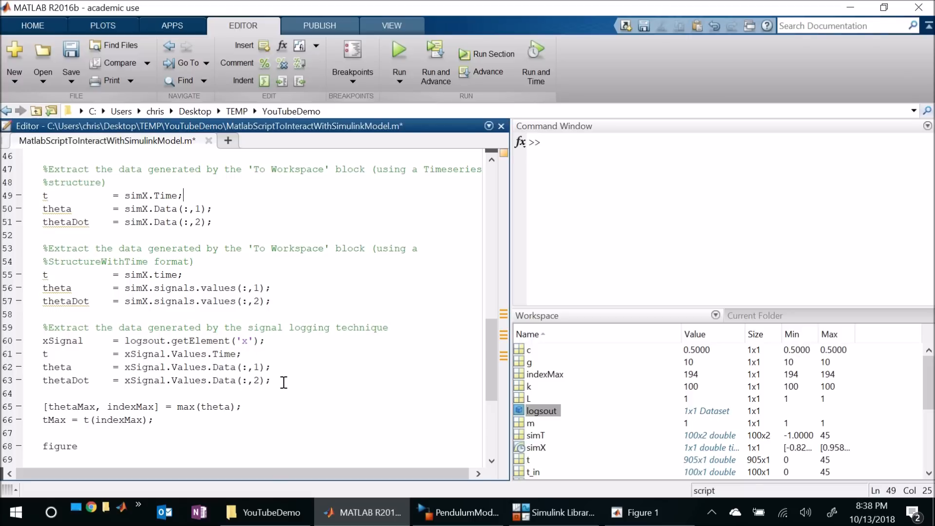
double_click(154, 340)
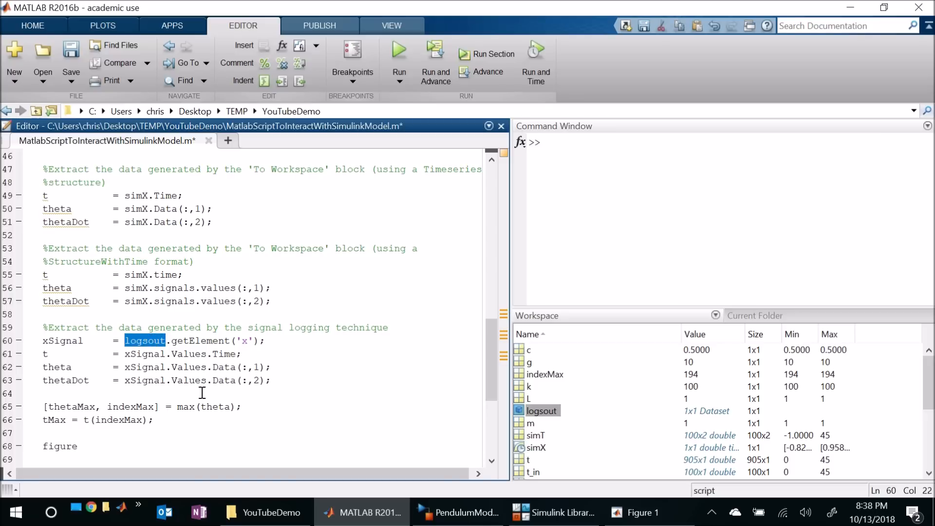
left_click(294, 381)
left_click_drag(295, 383, 54, 341)
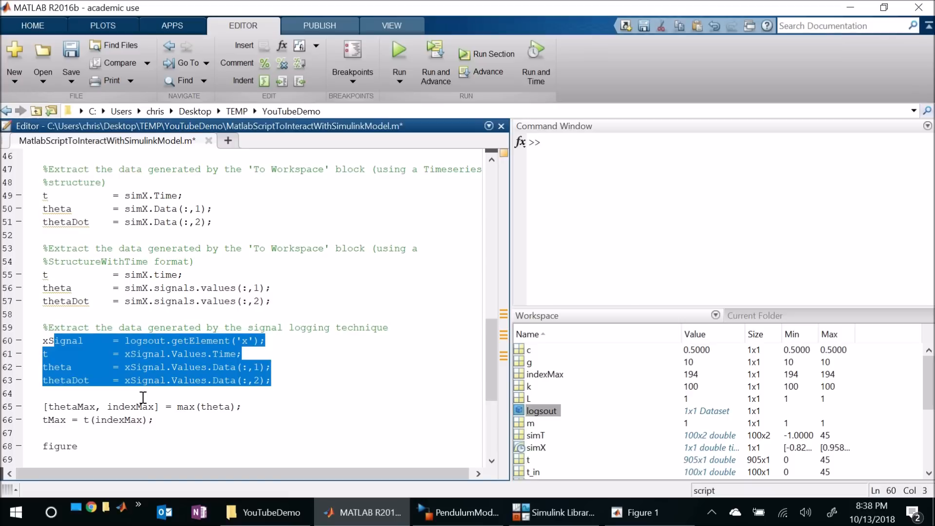
Add the comment "%Do analysis using Matlab on the data" above the line computing thetaMax and indexMax
left_click(143, 398)
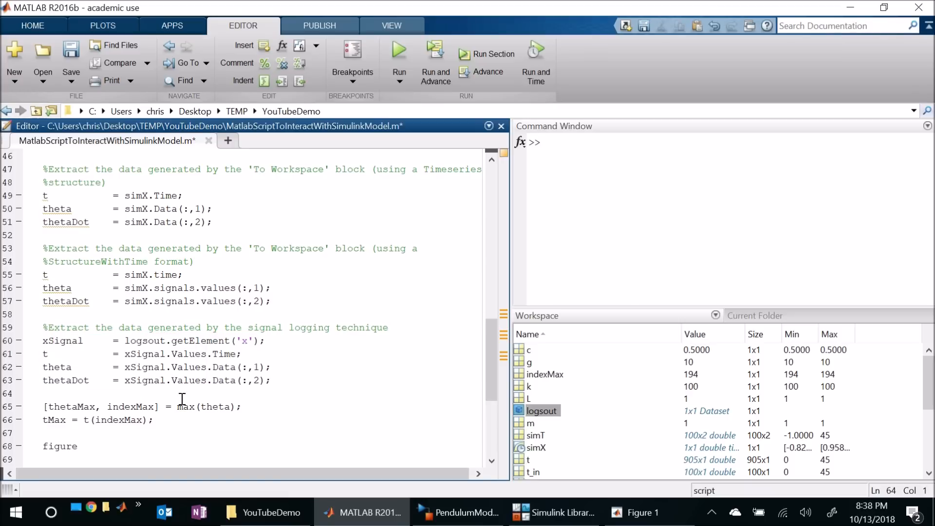
key("Return")
type("%")
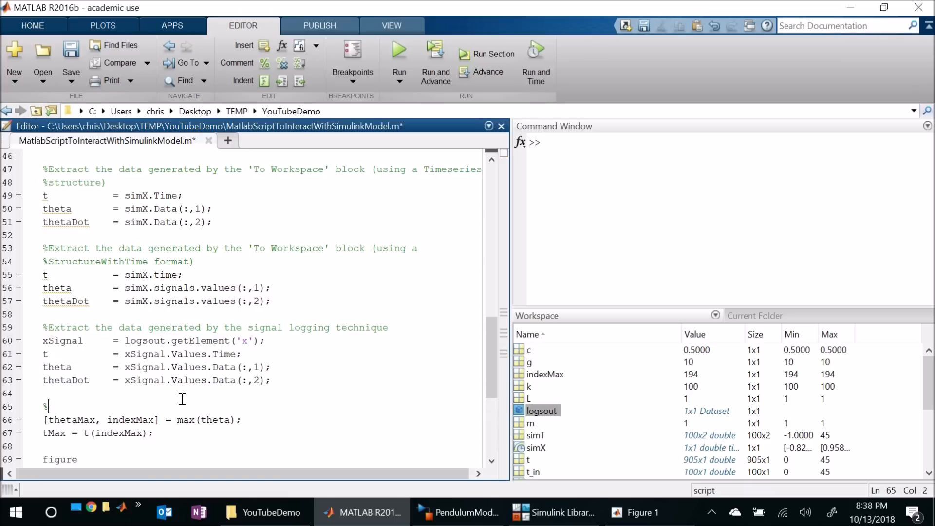
type("Do analysis using Matlab")
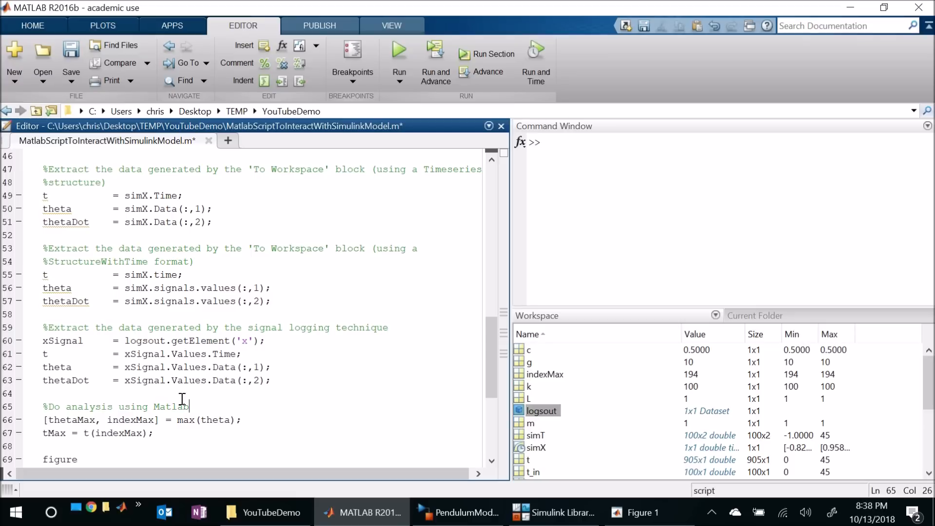
type(" on the data")
Review the tMax calculation and the plotting code for the theta and thetaDot subplots, and save the script
scroll(209, 411, "down", 2)
left_click_drag(155, 354, 48, 354)
scroll(63, 360, "down", 2)
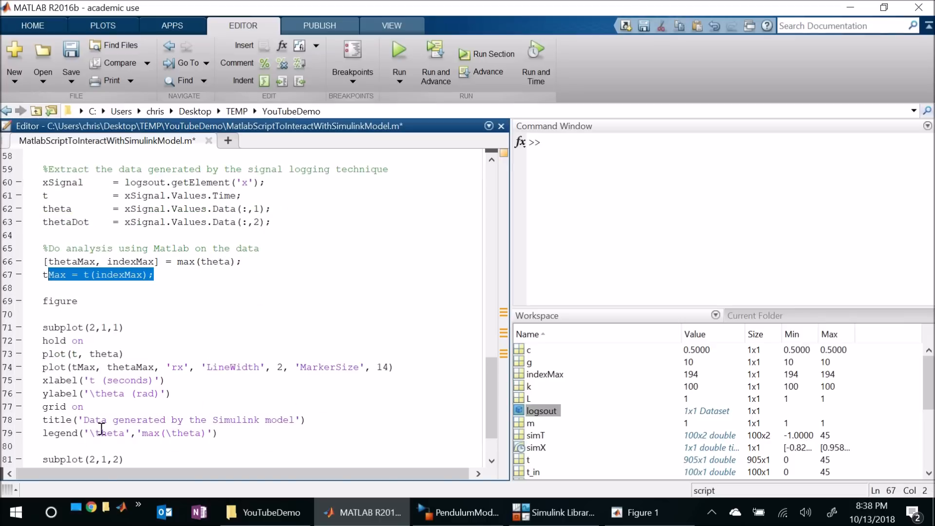
scroll(102, 435, "down", 2)
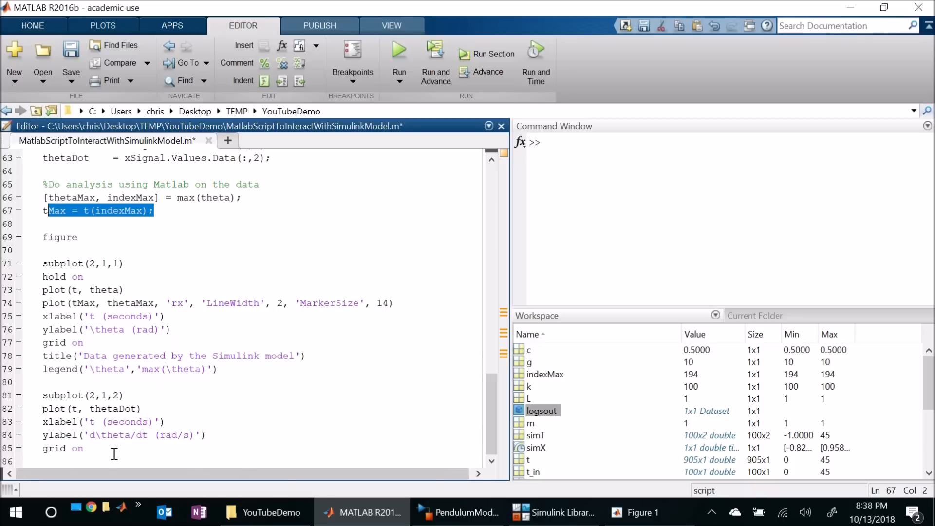
left_click(114, 453)
key("ctrl+s")
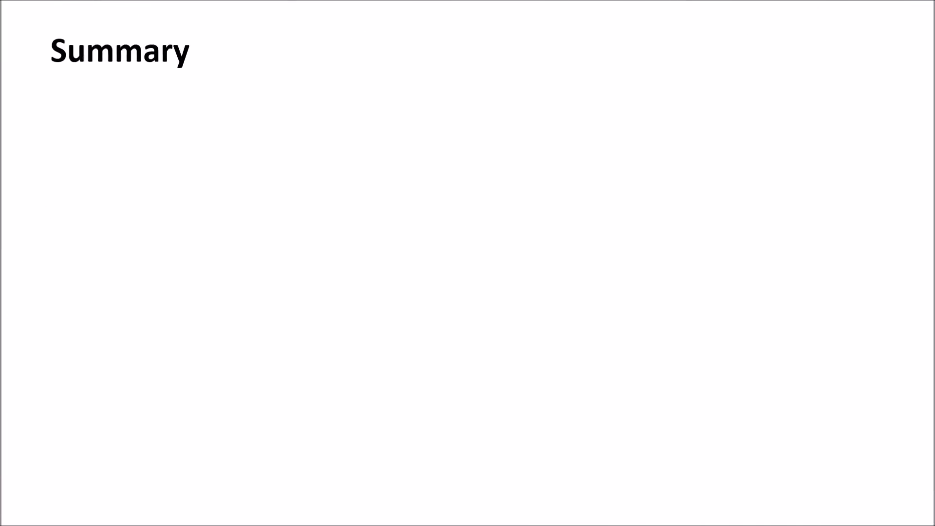
key("Right")
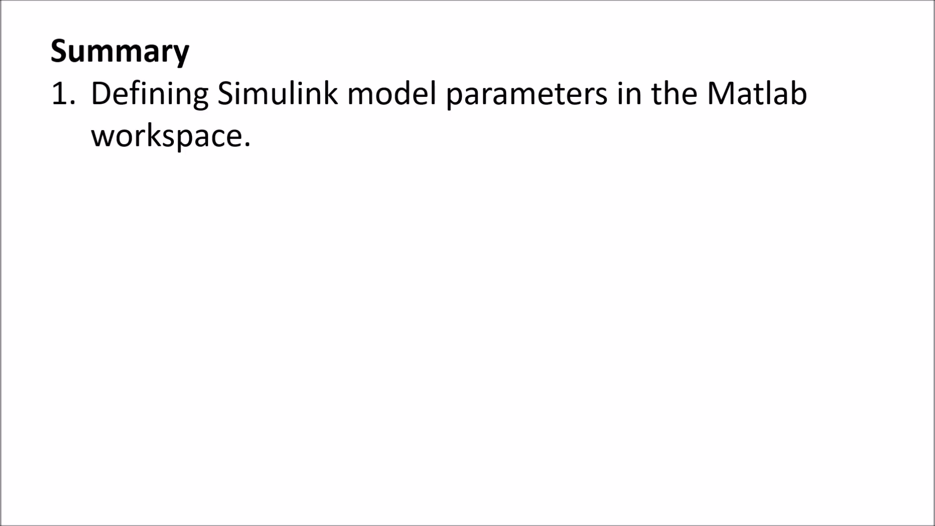